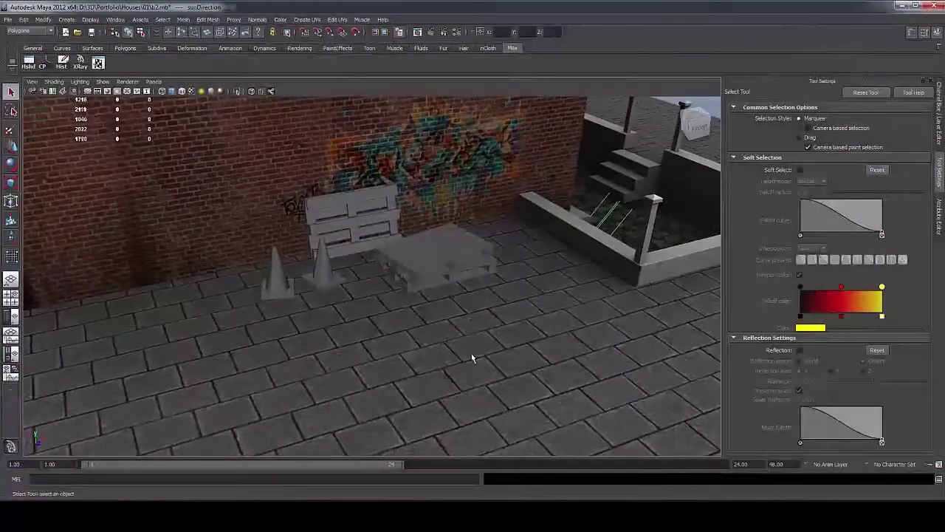
Switch to Maya and create a polygon cube with width 5, height 3 and depth 4
scroll(471, 354, "down", 5)
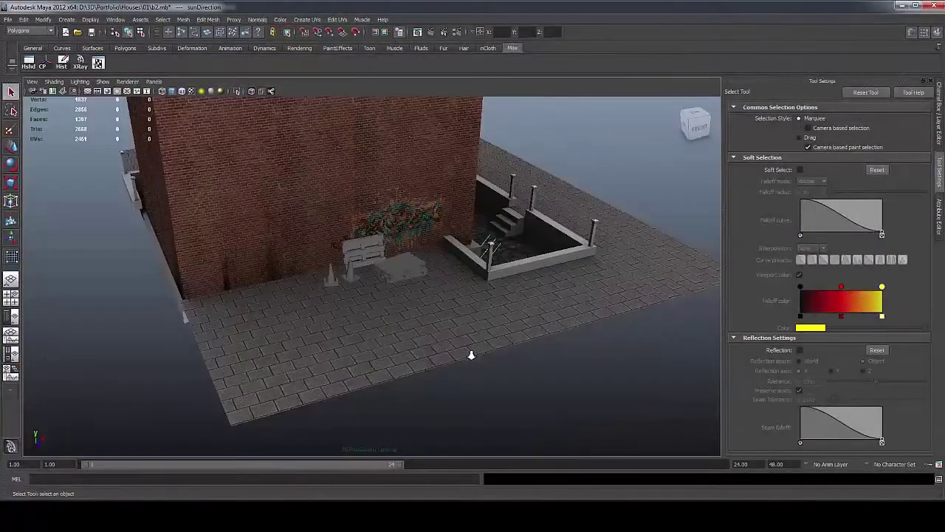
scroll(472, 354, "up", 4)
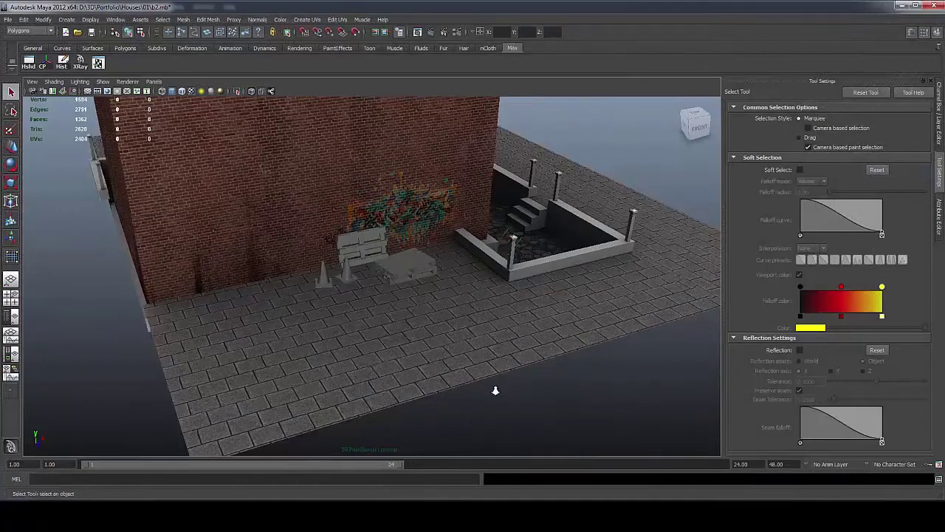
right_click(495, 390, "shift")
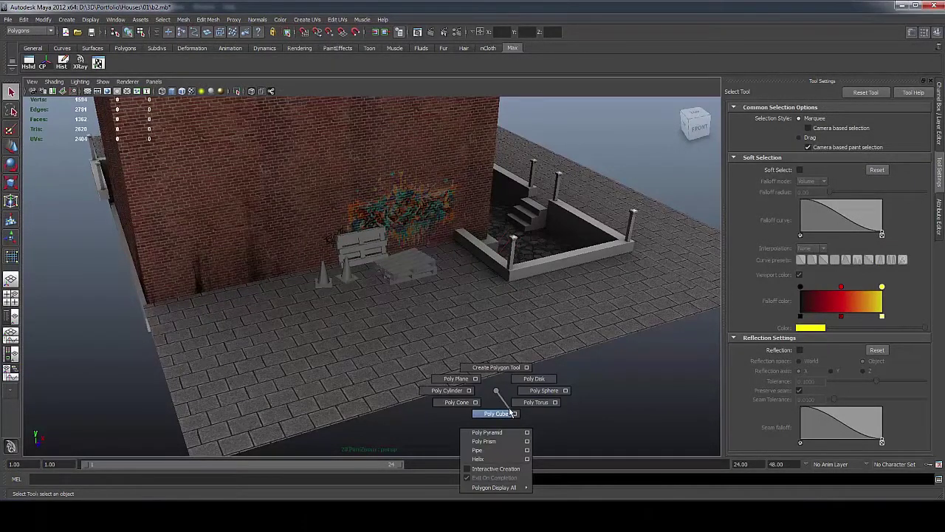
left_click(515, 413)
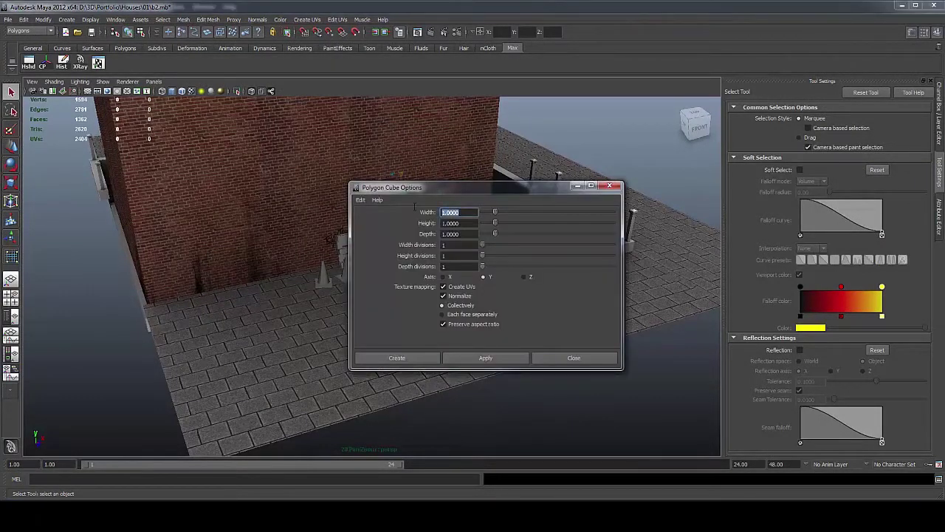
type("5")
key("Tab")
type("3")
key("Tab")
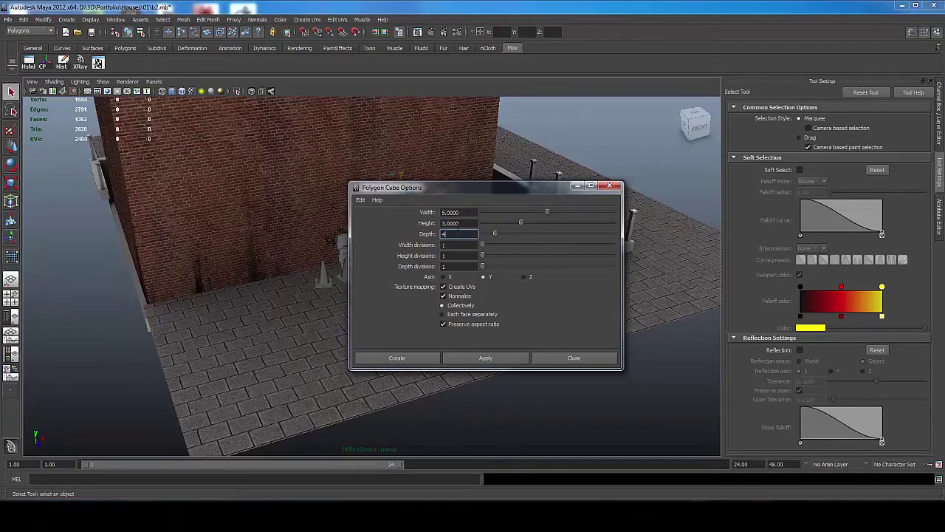
left_click(502, 358)
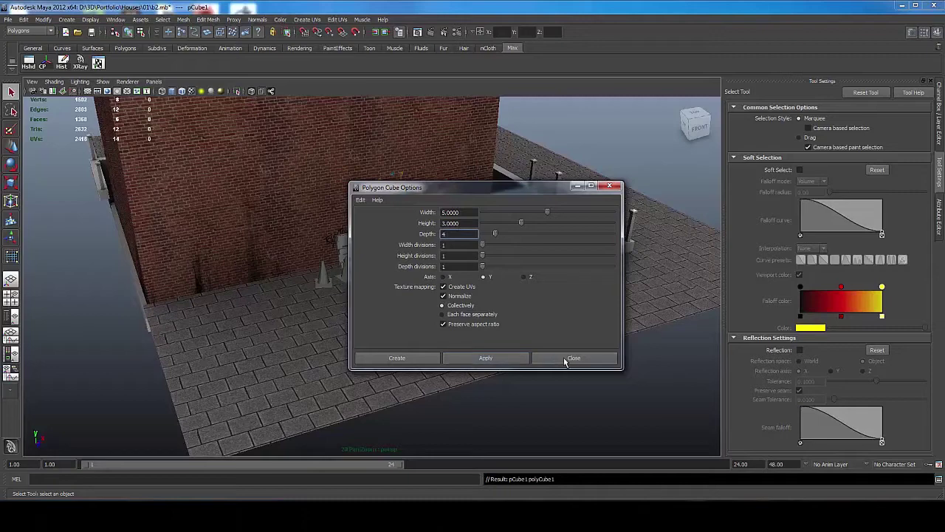
left_click(566, 359)
Scale the cube uniformly to about 0.431 and move it up onto the paving near the pallets
key("w")
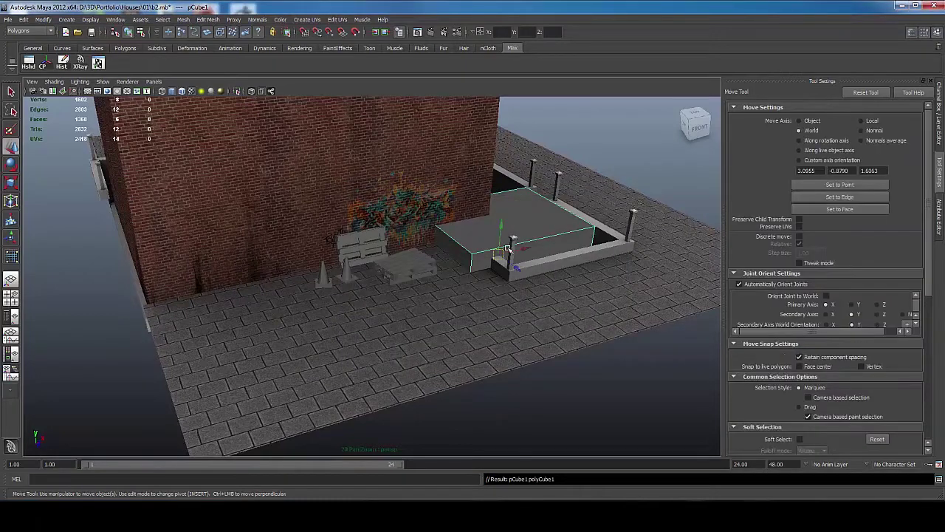
key("r")
left_click_drag(504, 259, 447, 314)
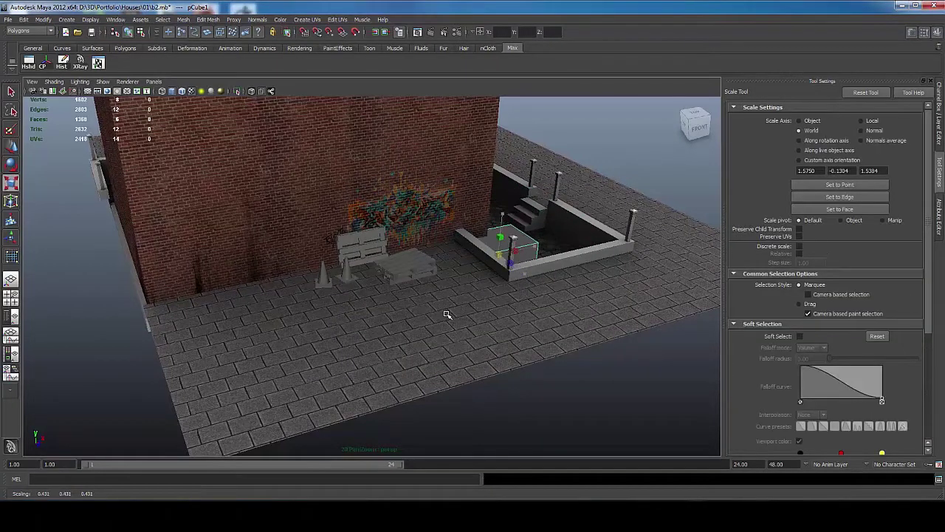
key("w")
key("ctrl+z")
key("ctrl+z")
key("ctrl+z")
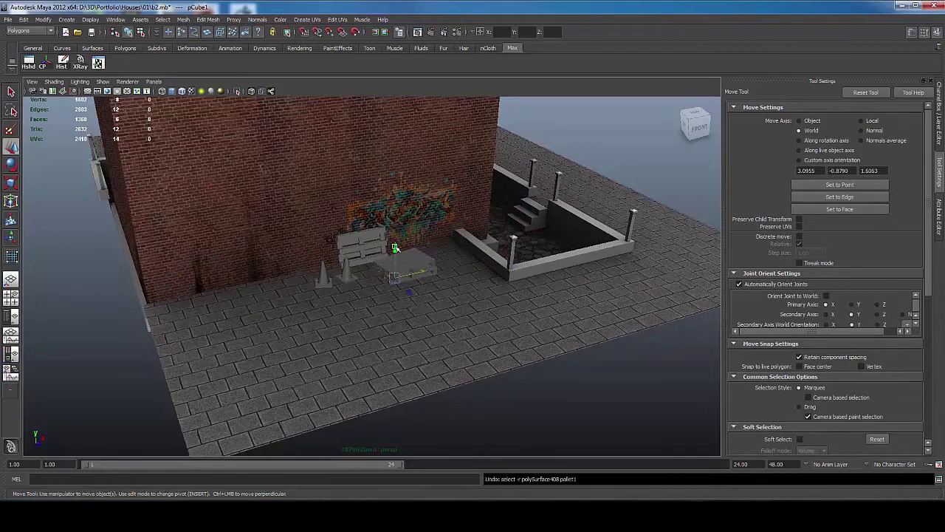
left_click_drag(395, 248, 397, 209)
left_click_drag(411, 253, 460, 300)
Scale the cube down further to crate size and position it on the paving in front of the pallets
key("r")
left_click_drag(441, 283, 412, 328)
scroll(410, 327, "up", 6)
left_click_drag(480, 345, 453, 311)
key("w")
left_click_drag(471, 292, 490, 321)
left_click_drag(426, 295, 483, 345)
left_click(404, 304)
key("r")
key("w")
left_click_drag(484, 345, 385, 356, "alt")
Relocate the cube's pivot to its lower front corner
key("d")
left_click_drag(365, 362, 451, 402)
left_click_drag(458, 370, 404, 367, "alt")
scroll(404, 367, "up", 5)
left_click_drag(429, 336, 497, 360, "alt")
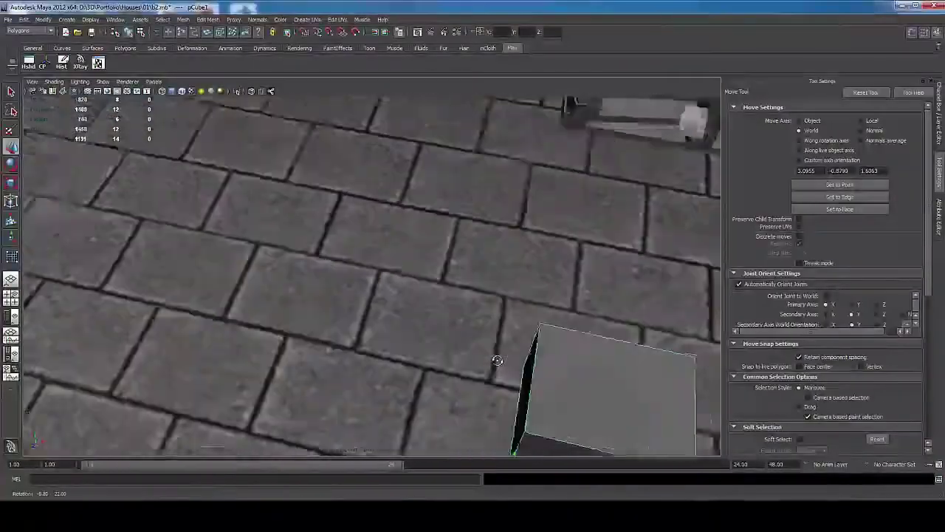
middle_click_drag(497, 360, 437, 320, "alt")
left_click_drag(436, 321, 416, 308, "alt")
scroll(384, 282, "up", 2)
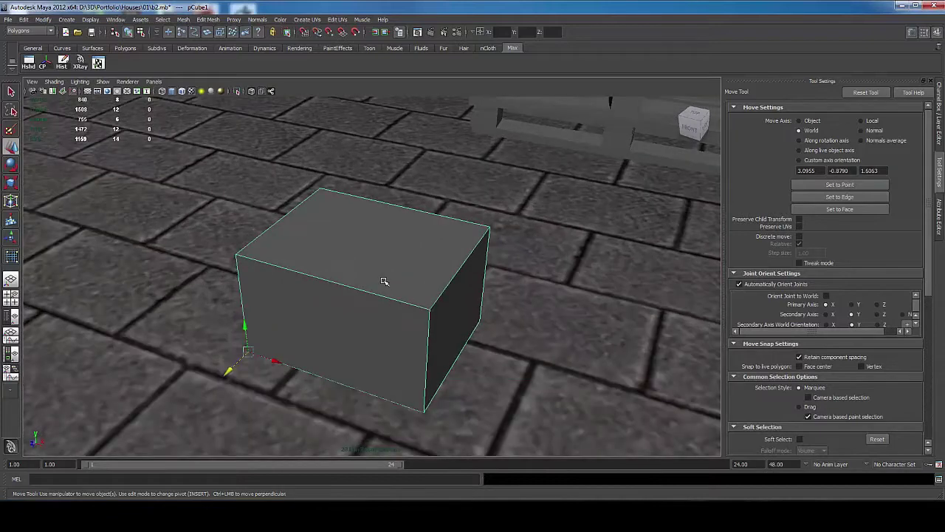
Delete the cube's top face to leave an open box
scroll(384, 281, "down", 2)
right_click_drag(386, 264, 384, 289)
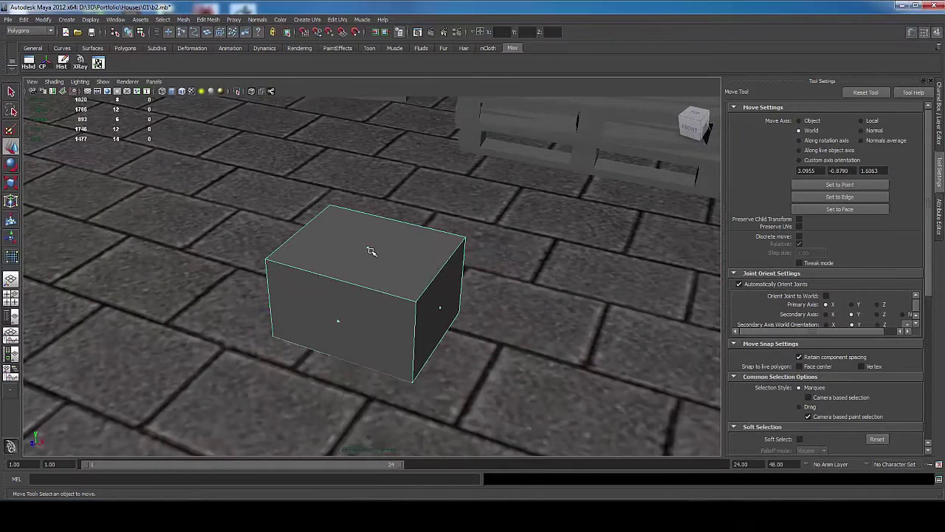
left_click(368, 248)
key("Delete")
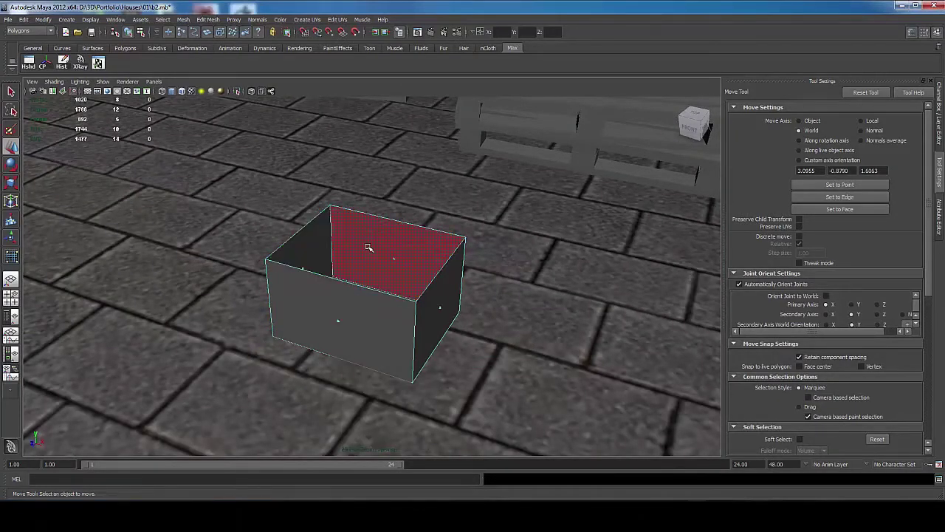
Adjust the open box vertically so its base rests on the paving surface
left_click_drag(371, 246, 426, 319, "alt")
right_click_drag(427, 320, 420, 304)
left_click_drag(245, 350, 426, 278, "alt")
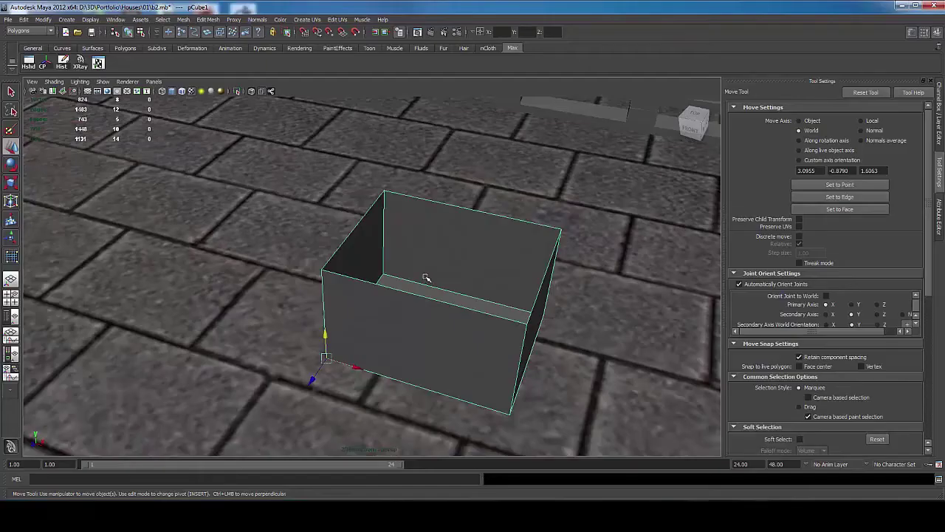
right_click_drag(426, 277, 422, 254)
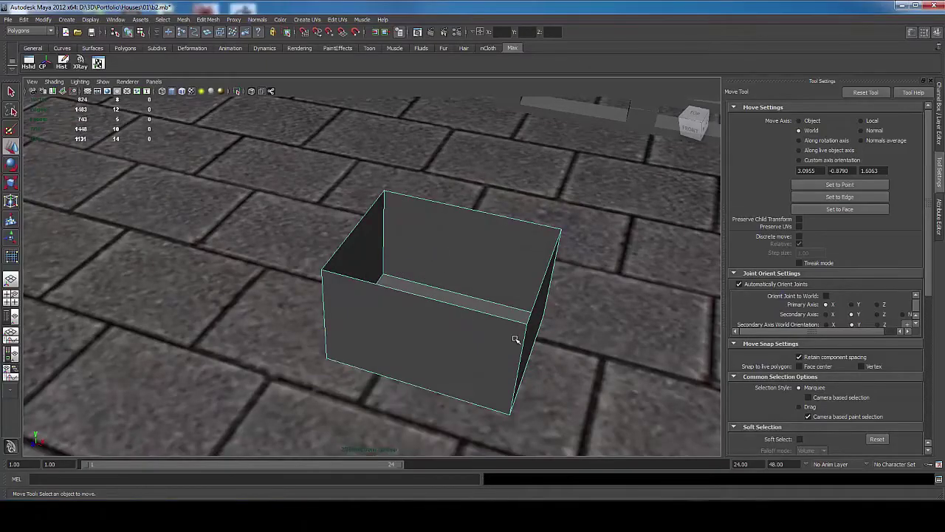
Bevel the box's four vertical corner edges with a width of 0.35 and 2 segments
left_click(526, 334)
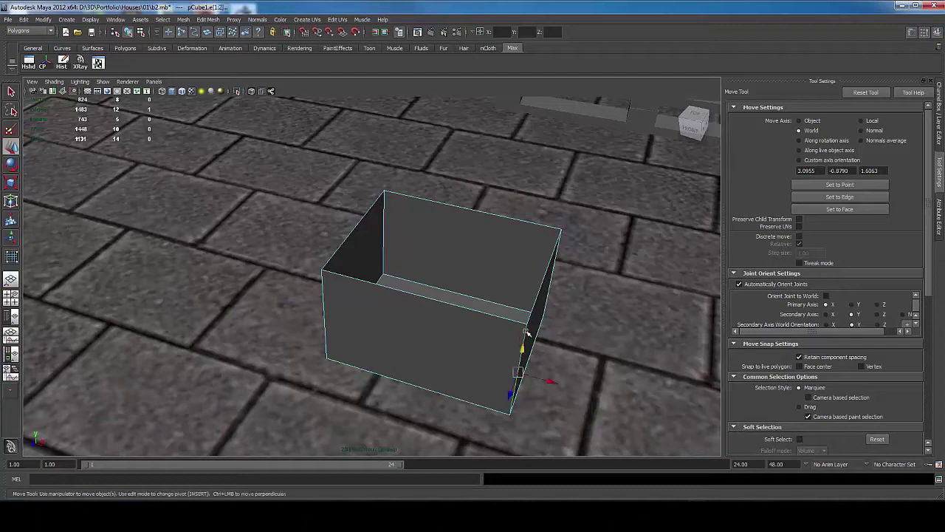
left_click(324, 297, "shift")
left_click_drag(465, 245, 485, 241, "alt")
right_click_drag(395, 284, 466, 284, "shift")
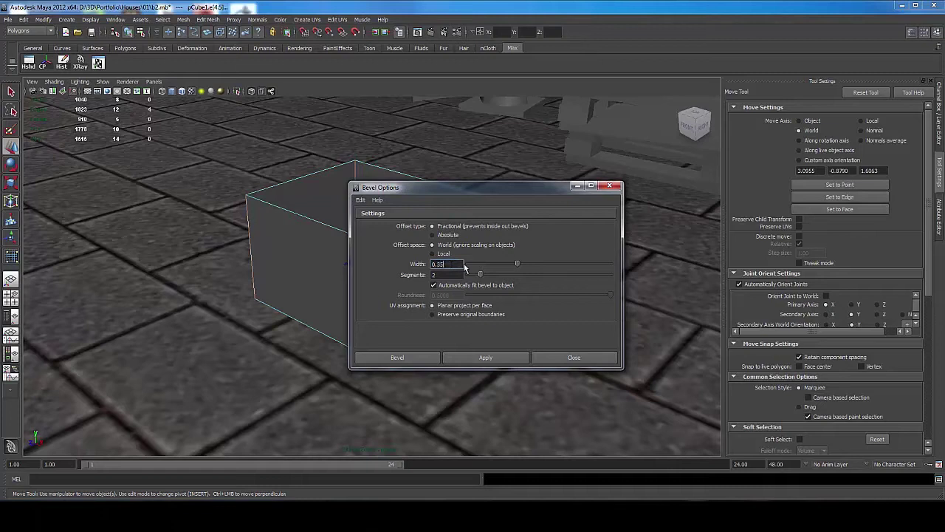
key("Tab")
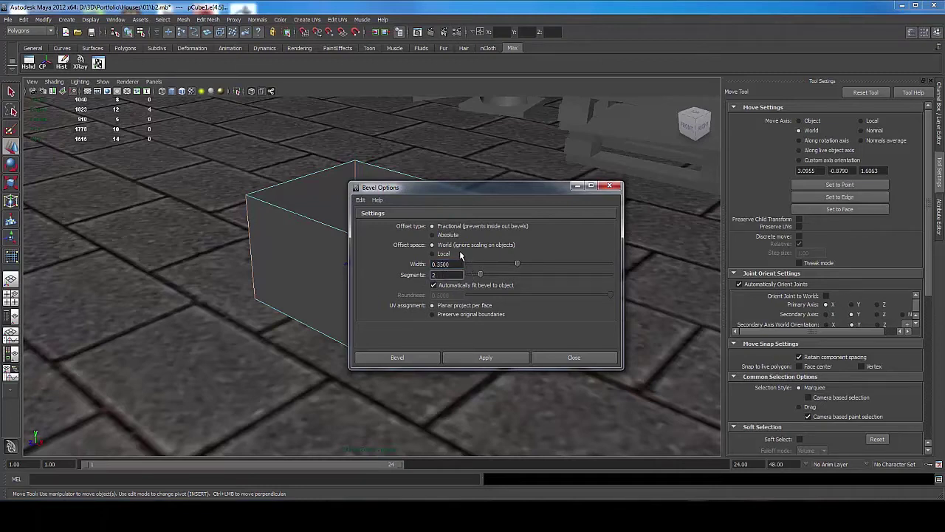
left_click(484, 358)
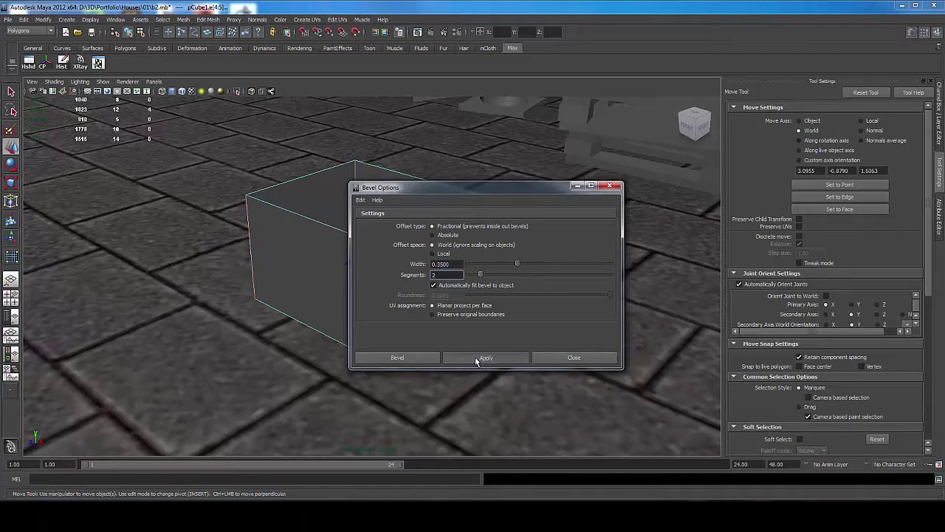
left_click(568, 357)
Delete the four small leftover bevel faces covering the corners of the box's open top
left_click_drag(429, 280, 458, 282, "alt")
mouse_move(457, 282)
right_mouse_down()
mouse_move(477, 294)
mouse_move(462, 310)
mouse_move(460, 293)
right_mouse_up()
left_click(459, 293)
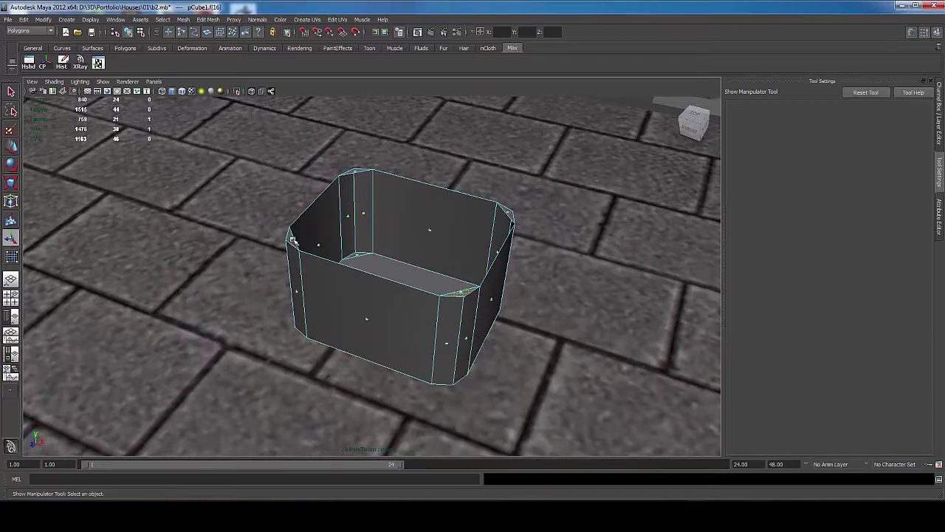
key("Delete")
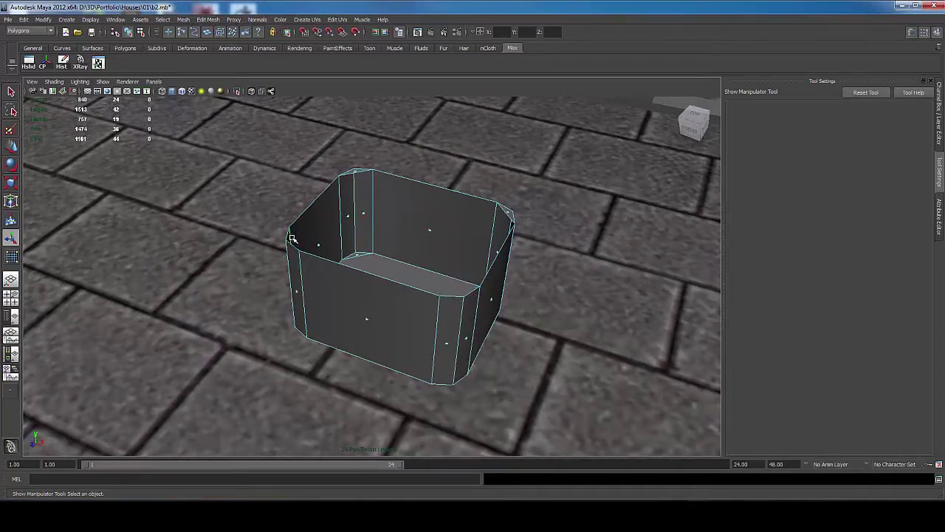
left_click(355, 172)
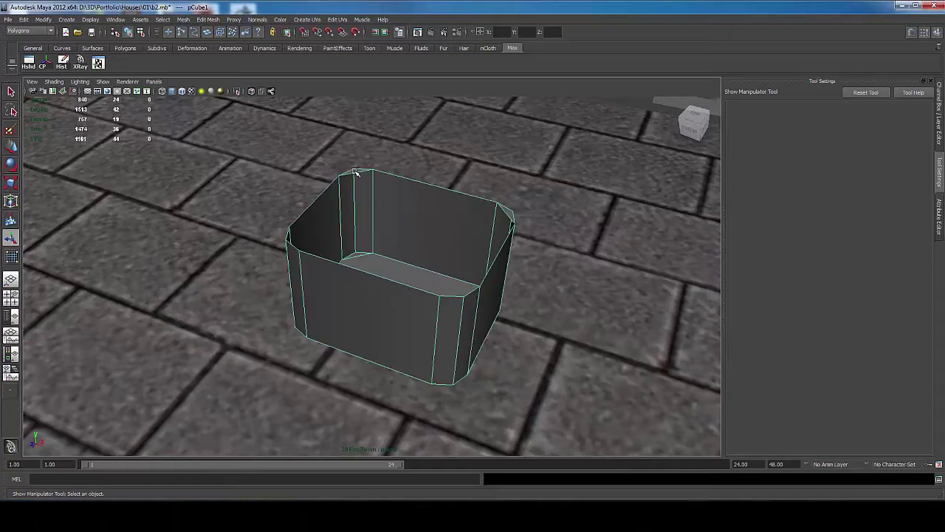
mouse_move(355, 173)
right_mouse_down()
mouse_move(384, 181)
mouse_move(355, 178)
right_mouse_up()
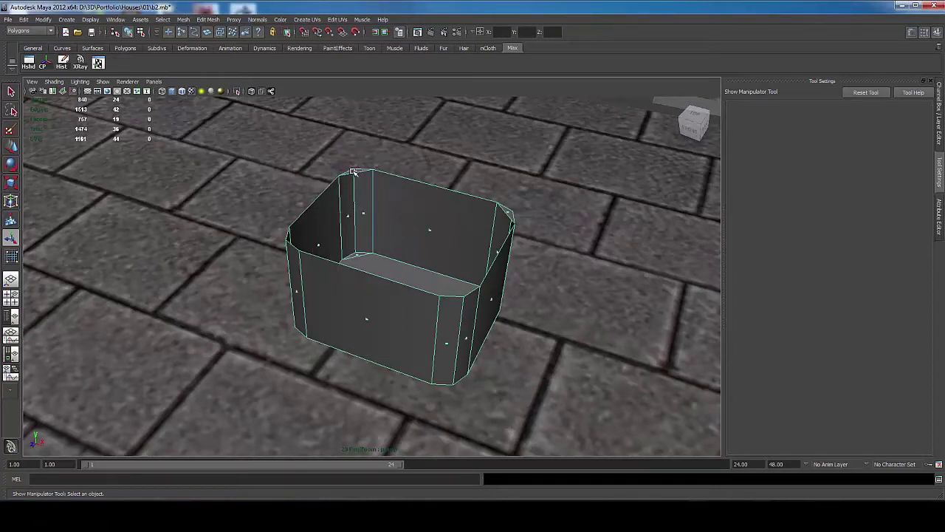
left_click(356, 171)
key("Delete")
left_click(508, 212)
key("Delete")
Select all the vertical edges around the box's four bevelled corners
left_click_drag(433, 257, 451, 232, "alt")
middle_click_drag(450, 189, 438, 224, "alt")
right_click_drag(439, 224, 445, 205, "alt")
left_click_drag(445, 211, 437, 201, "alt")
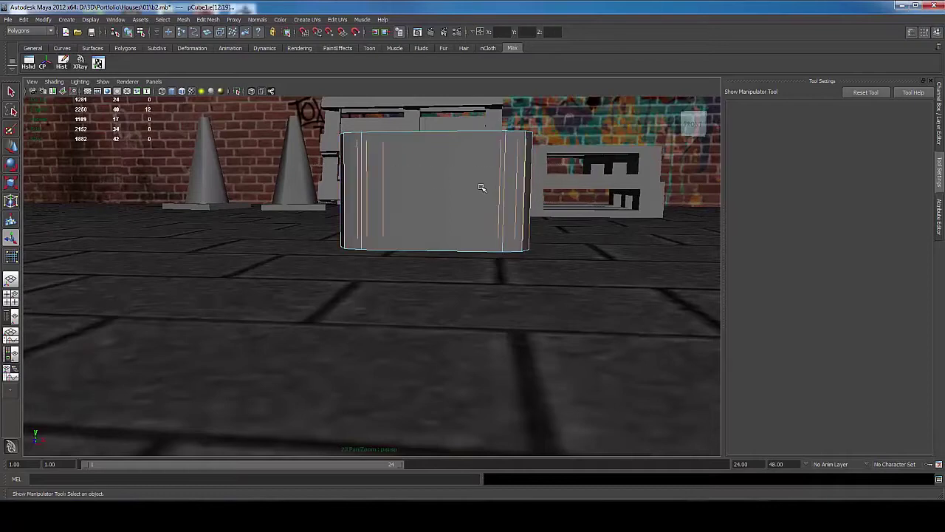
right_click_drag(481, 186, 509, 182, "shift")
left_click_drag(510, 182, 366, 275, "alt")
right_click_drag(367, 275, 375, 272, "alt")
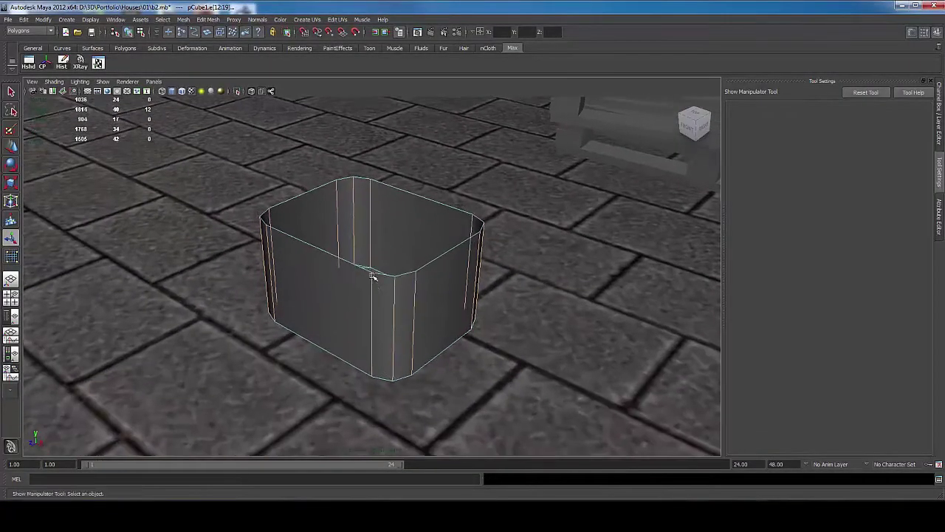
left_click_drag(375, 273, 390, 283, "alt")
Extrude the border edge loop of the open top outward to form a narrow flat rim
left_click(390, 283)
right_click_drag(390, 283, 388, 275)
double_click(390, 275)
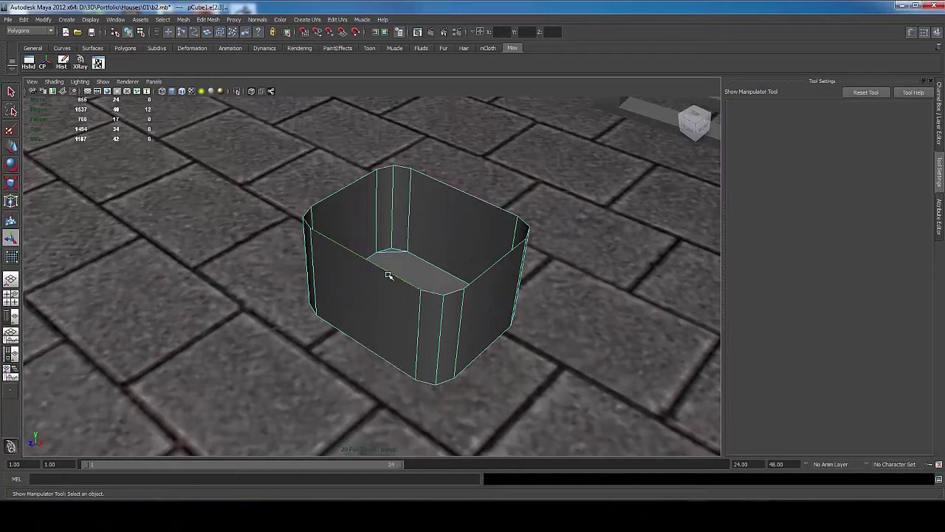
right_click(390, 275, "shift")
left_click(389, 274)
right_click(389, 275, "shift")
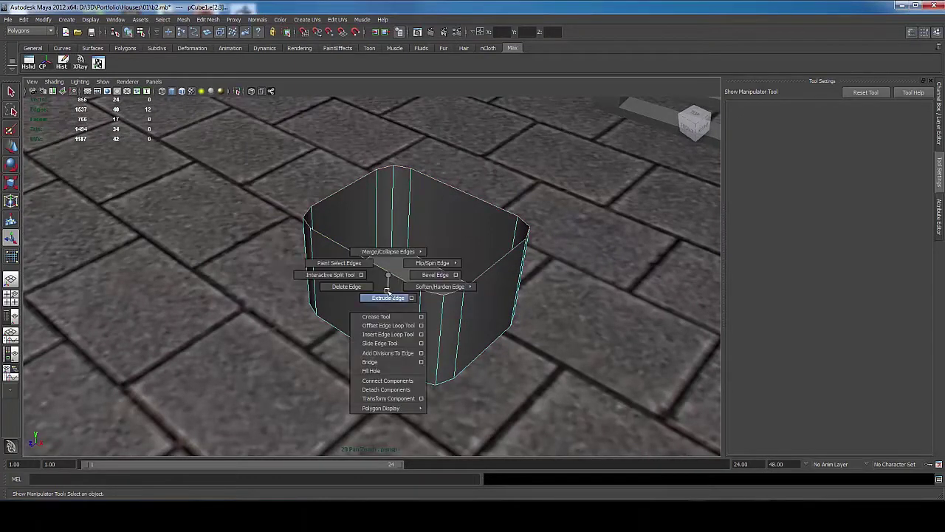
left_click(387, 291)
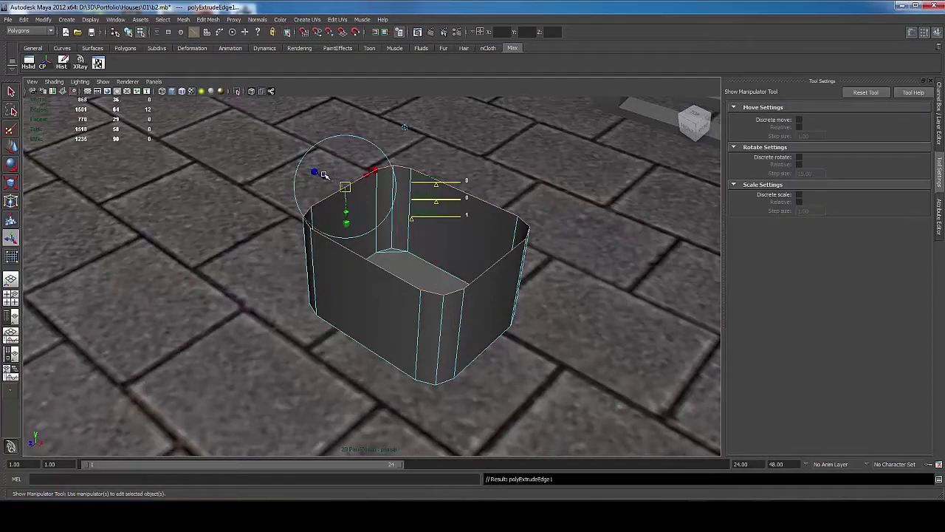
left_click_drag(323, 177, 320, 172)
left_click_drag(373, 246, 401, 269, "alt")
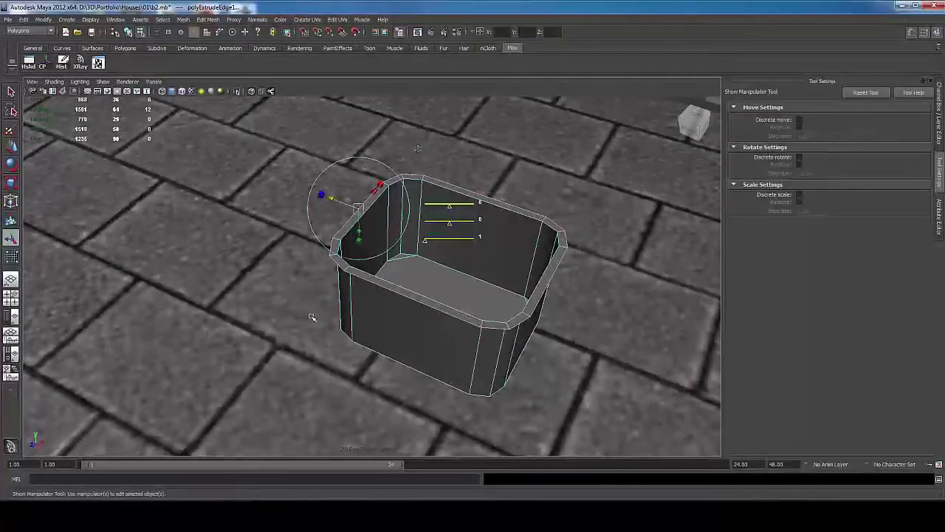
Create a polygon plane with width 1, height 1 and one division in each direction
key("q")
scroll(311, 314, "down", 6)
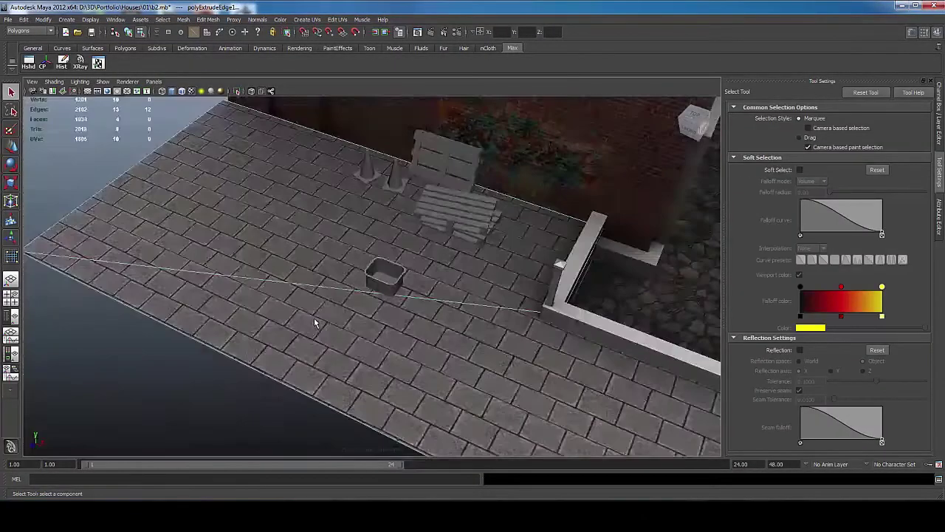
left_click_drag(314, 318, 247, 381, "alt")
right_click(300, 368, "shift")
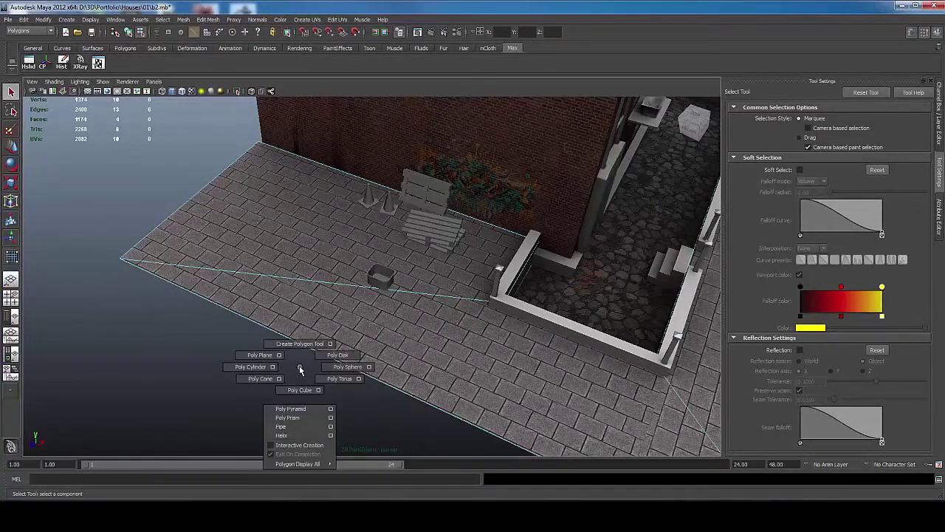
right_click_drag(300, 368, 279, 355, "shift")
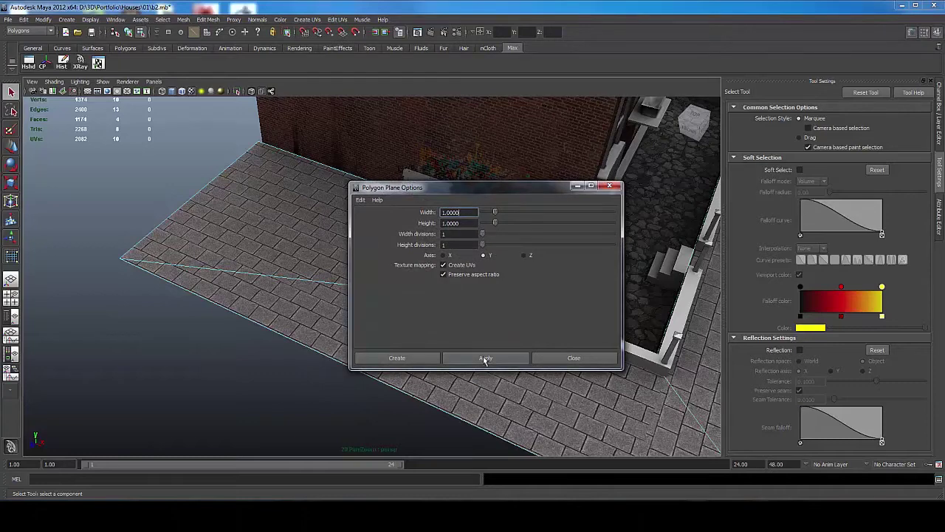
left_click(485, 358)
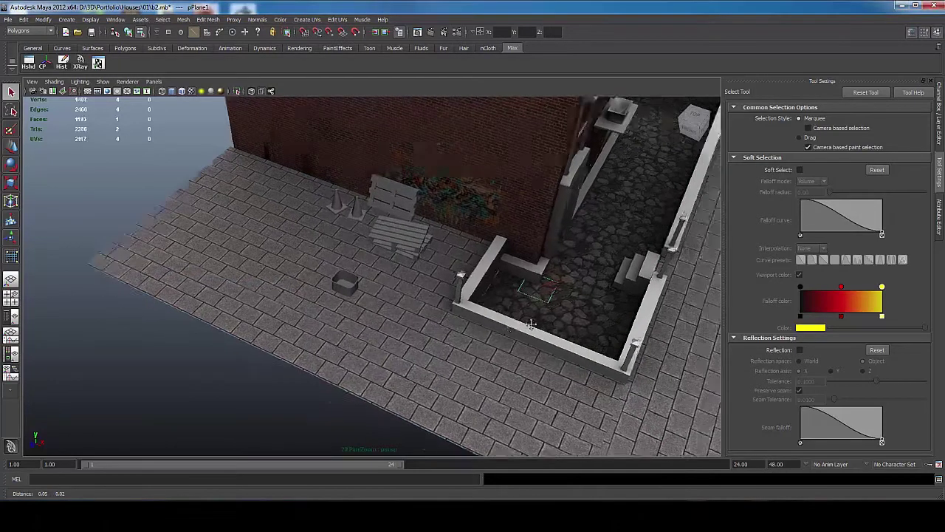
Move the new plane over to the box, snapping it to a vertex, and ready it for scaling
left_click(366, 247)
key("w")
left_click(365, 247)
key("ctrl+z")
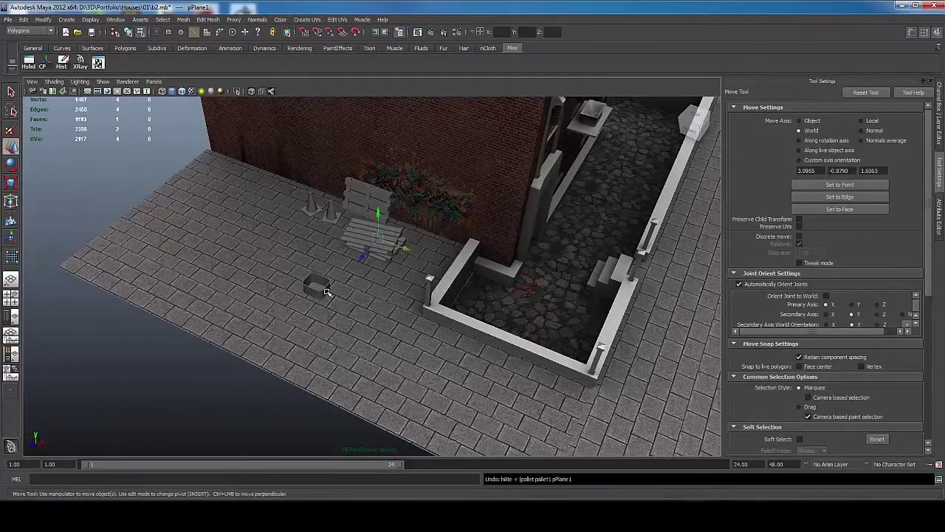
key("v")
middle_click_drag(321, 297, 472, 303)
scroll(332, 301, "up", 6)
scroll(302, 308, "up", 2)
scroll(402, 319, "up", 5)
key("r")
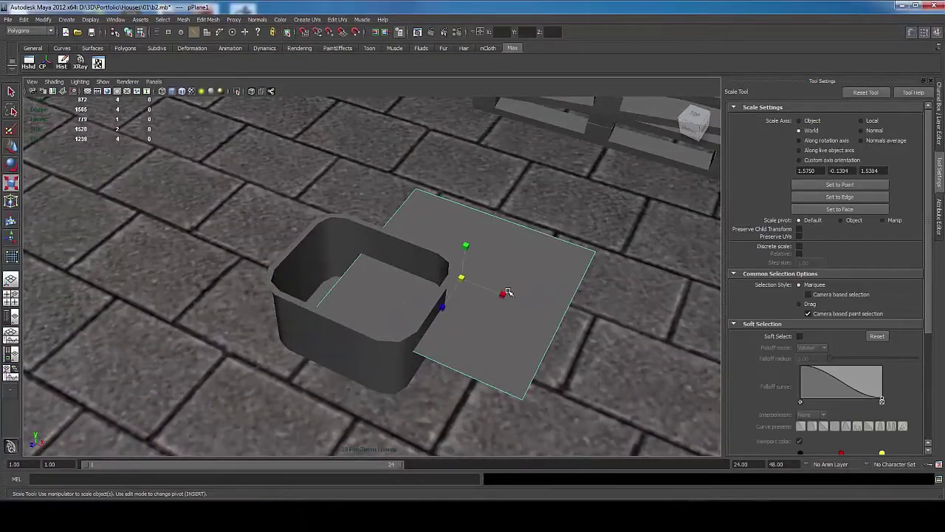
Scale the plane down along the X axis into a narrow strip beside the box
left_click_drag(508, 292, 436, 336)
scroll(502, 295, "up", 3)
key("w")
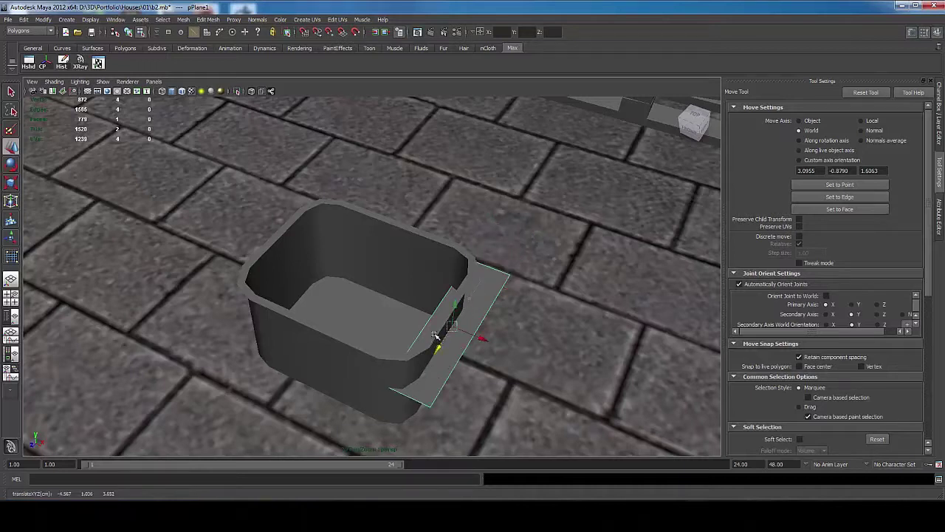
Rotate the strip upright using discrete rotation with a 15-degree step size
key("e")
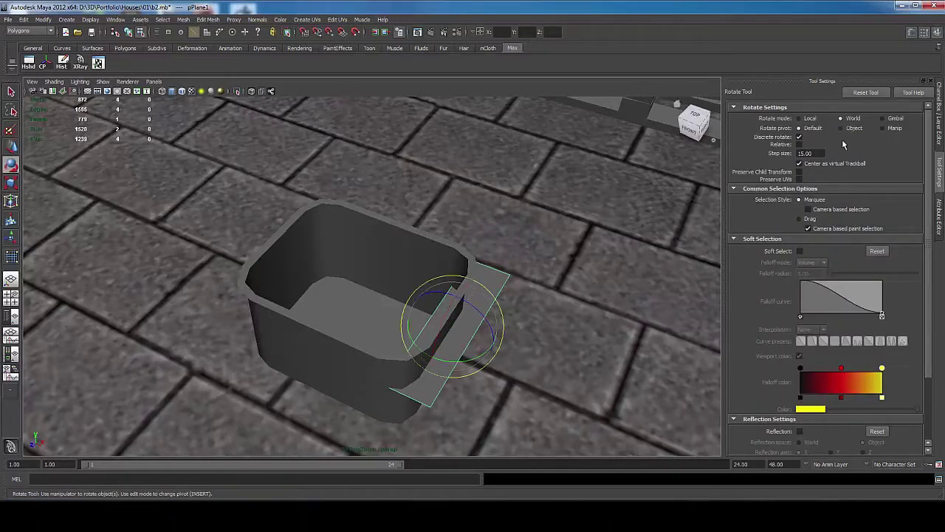
left_click(939, 177)
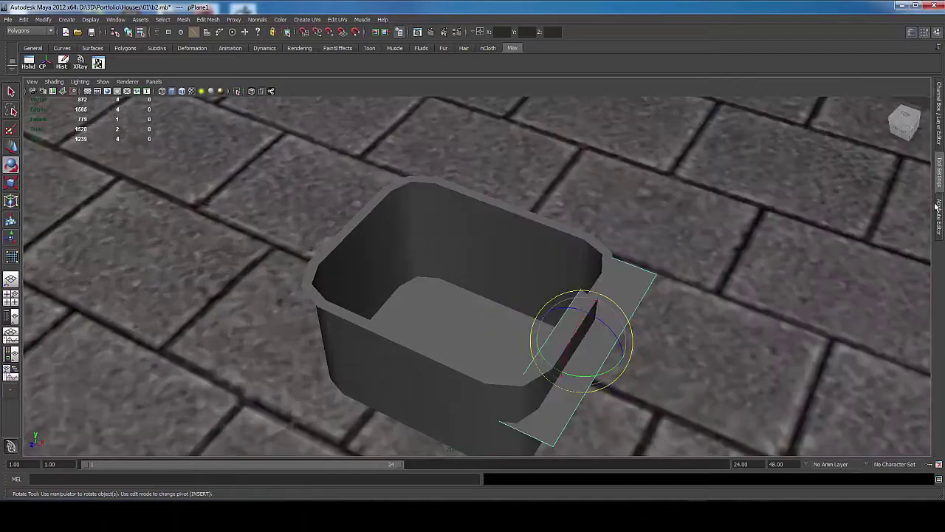
left_click(940, 173)
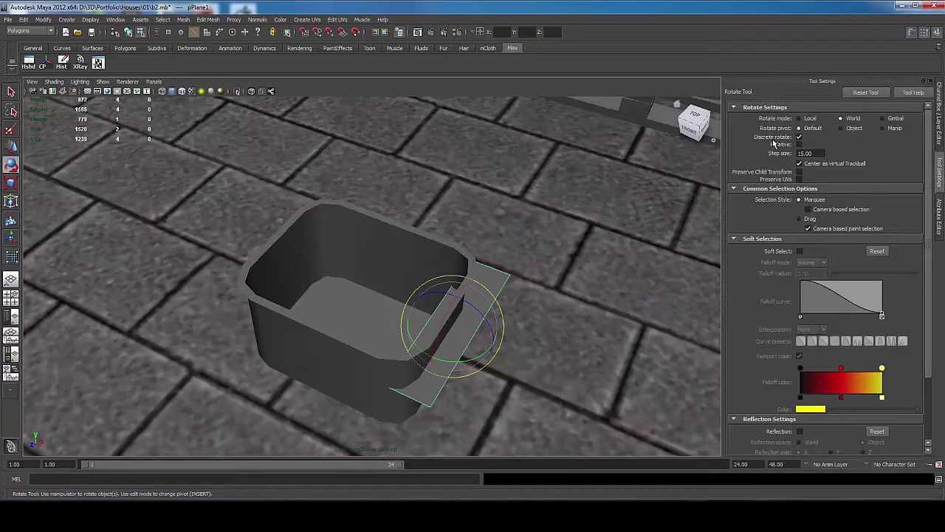
left_click(800, 138)
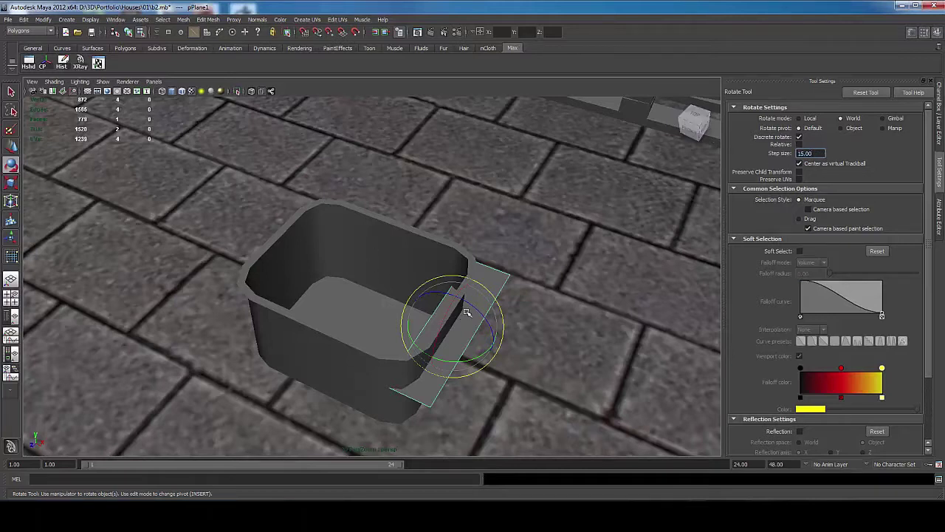
left_click_drag(472, 305, 557, 333)
middle_click_drag(540, 281, 501, 308, "alt")
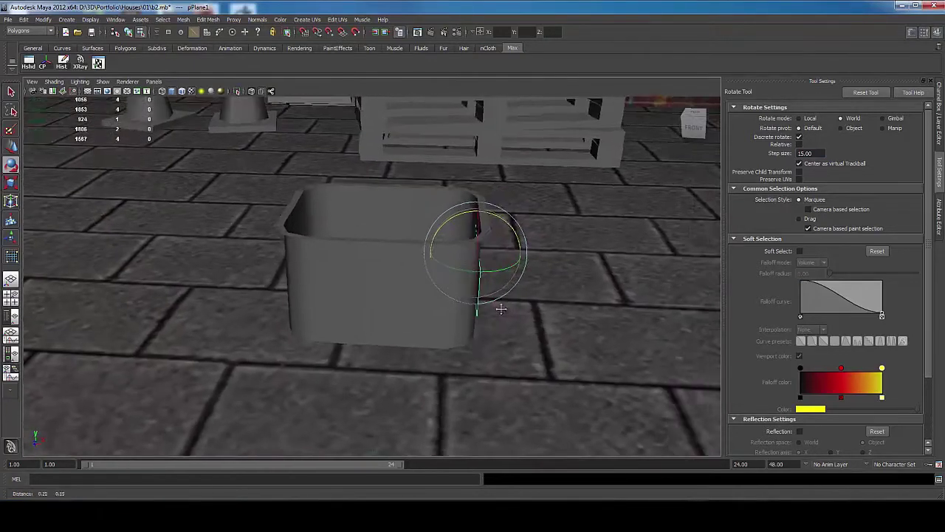
left_click_drag(500, 309, 480, 319, "alt")
Check the crate reference photos in Photoshop, and back in Maya move the upright plane's pivot to its lower corner
left_click(146, 515)
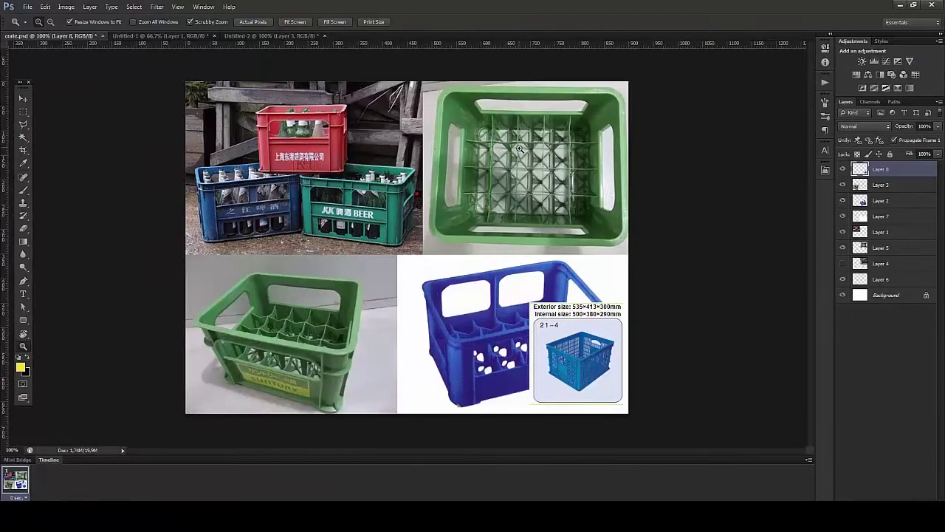
key("alt+Tab")
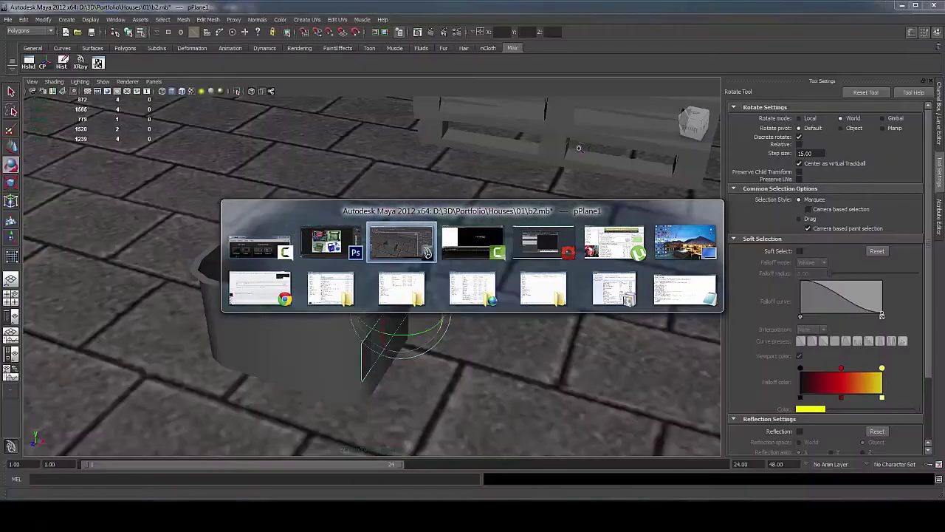
key("w")
key("d")
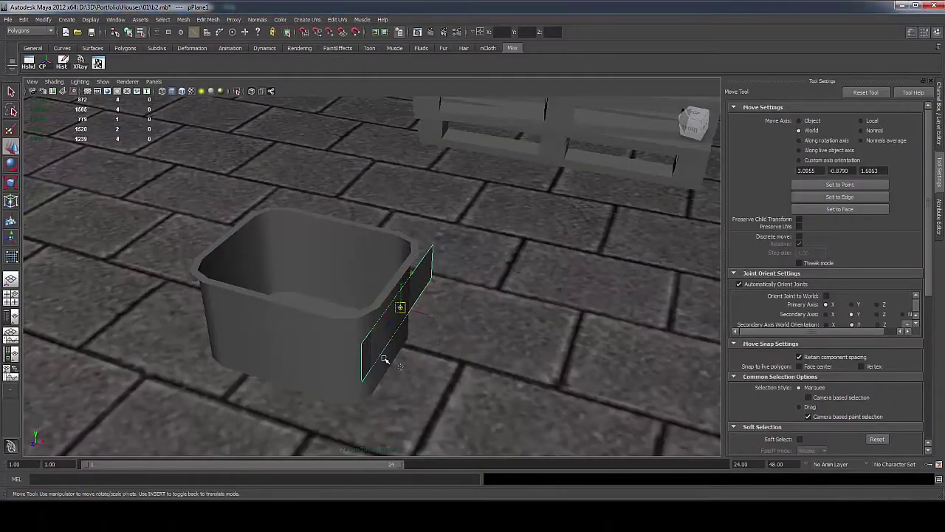
middle_click_drag(384, 359, 362, 383)
Move the upright plane into the box, snapping its lower corner along the box's bottom edge so it crosses the floor
key("c")
middle_click_drag(323, 297, 322, 301)
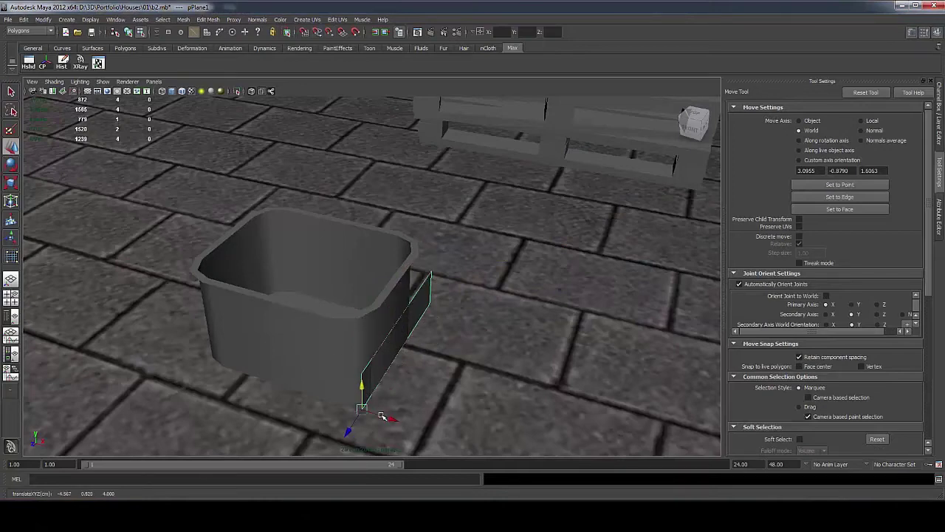
left_click_drag(383, 417, 308, 397)
mouse_move(266, 317)
left_mouse_down("alt")
mouse_move(313, 363)
mouse_move(273, 319)
mouse_move(259, 327)
left_mouse_up("alt")
key("f")
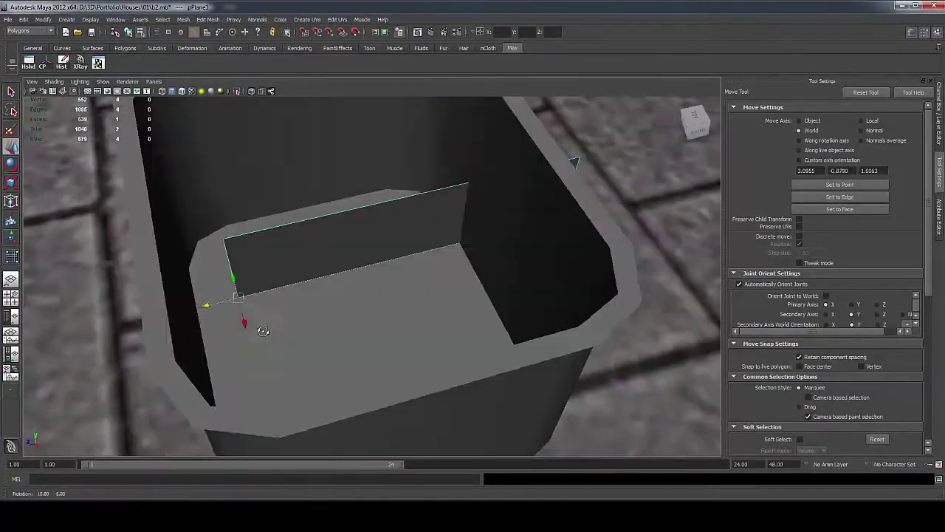
right_click_drag(259, 327, 255, 284)
Select the divider plane's near vertical end edge and snap it onto the box's bottom side edge
left_click(225, 261)
left_click_drag(205, 269, 200, 282)
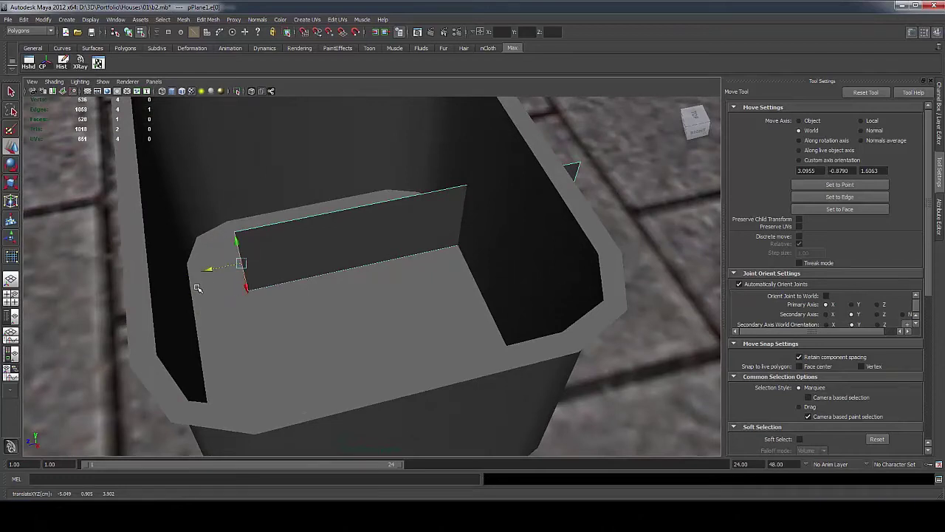
key("c")
middle_click_drag(191, 297, 190, 305)
Select the divider plane's opposite end edge, protruding through the wall, and snap it onto the box's inner bottom edge
middle_click_drag(330, 228, 277, 257, "alt")
left_click(519, 216)
left_click_drag(495, 225, 493, 228)
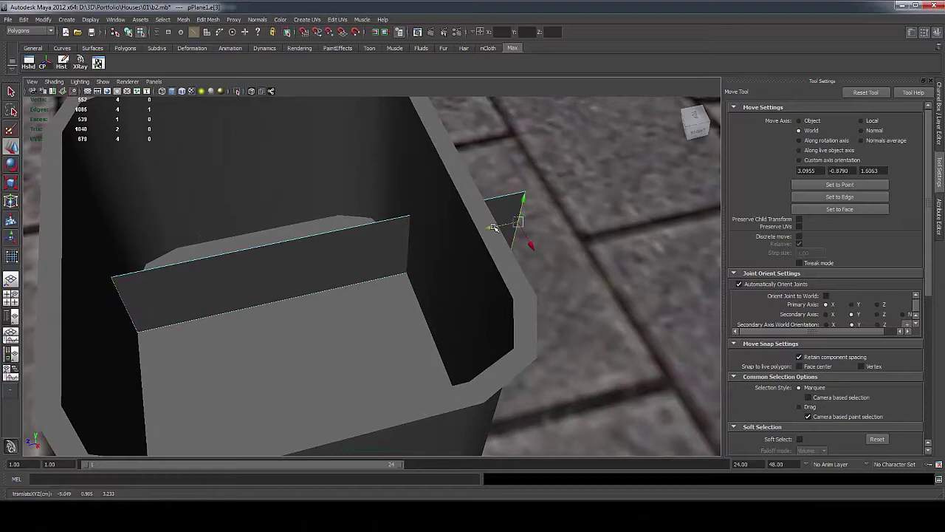
left_click(410, 269)
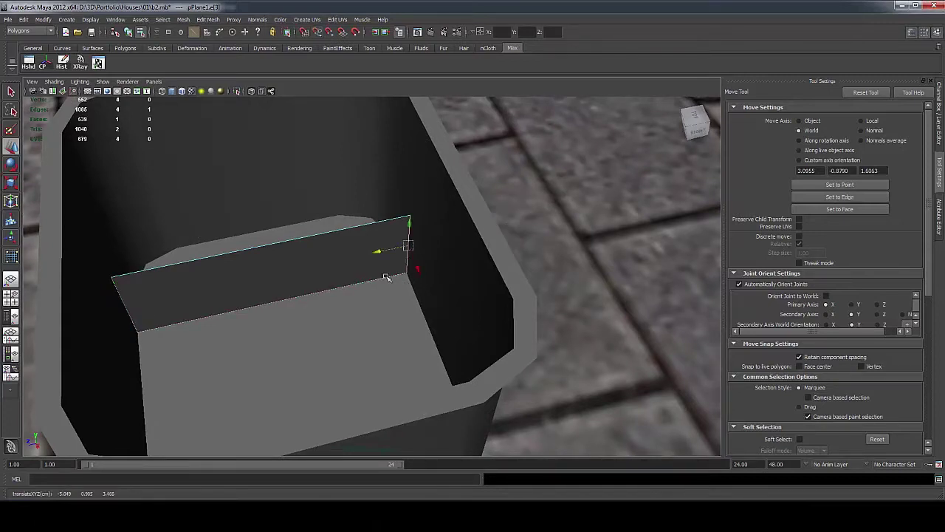
left_click_drag(392, 279, 399, 268, "alt")
right_click_drag(400, 269, 401, 263)
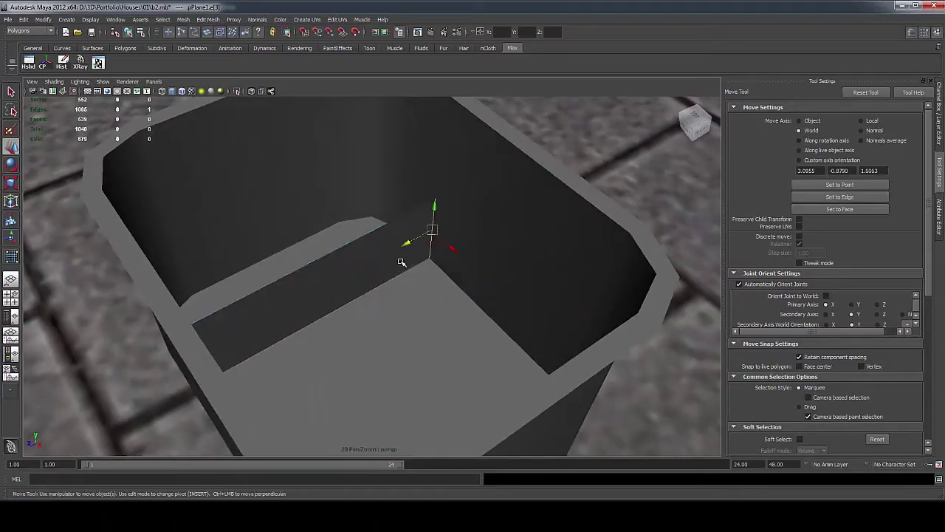
Select the divider plane as an object and open its UVs in the UV Texture Editor
left_click(363, 272)
left_click_drag(314, 302, 396, 268, "alt")
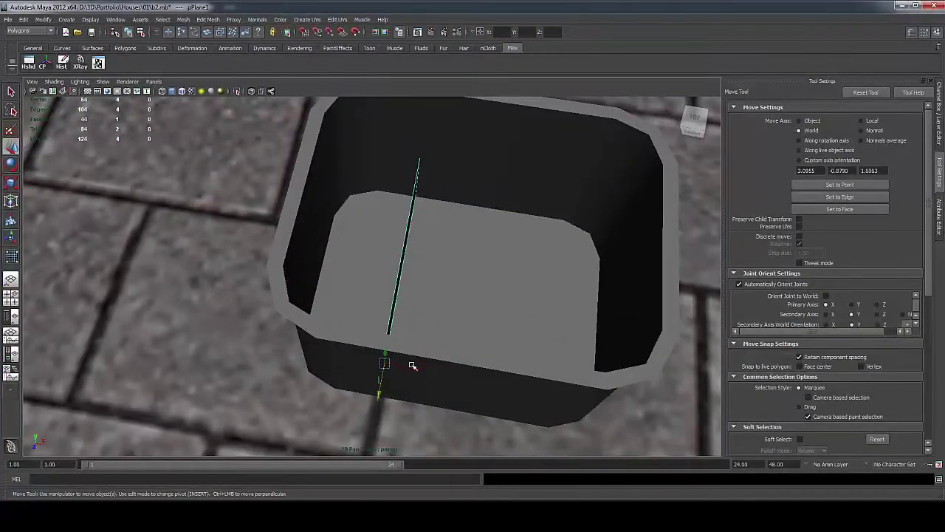
left_click_drag(412, 366, 428, 199, "alt")
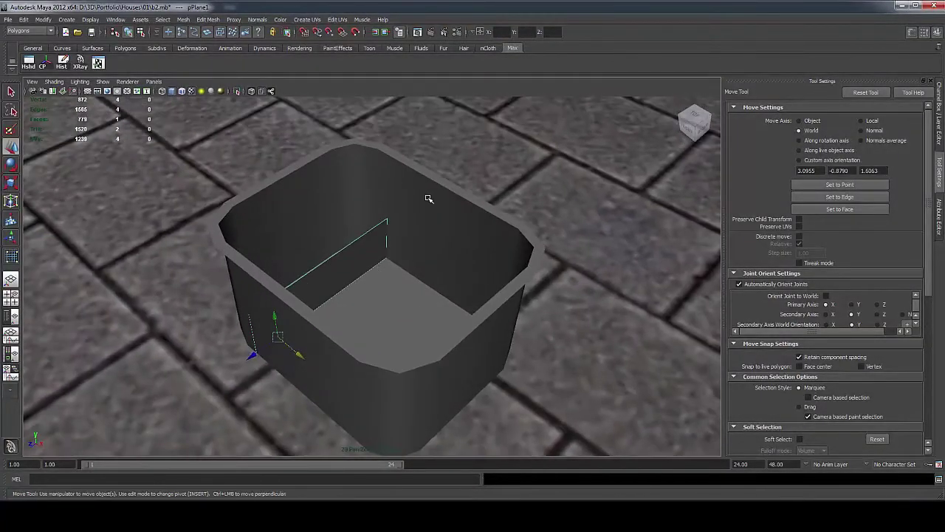
left_click_drag(376, 274, 284, 251, "alt")
left_click(101, 67)
scroll(572, 318, "down", 5)
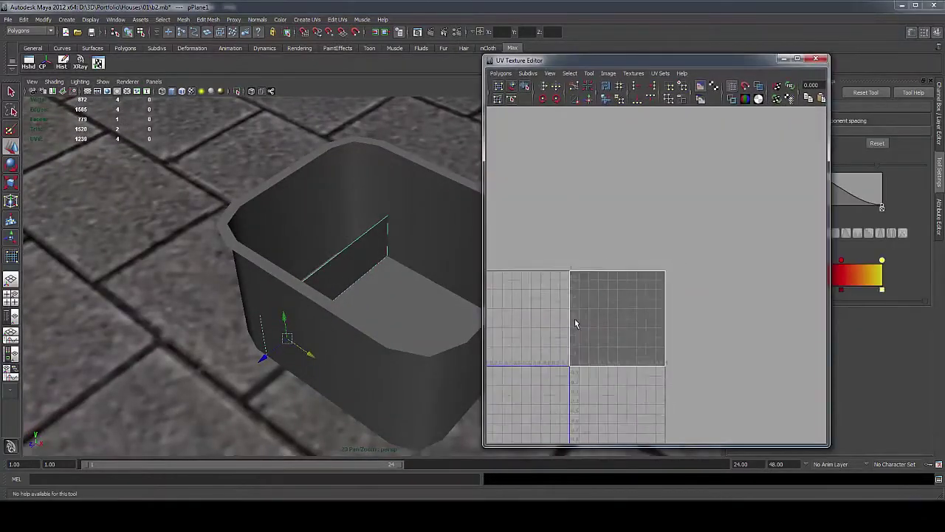
right_click(546, 288)
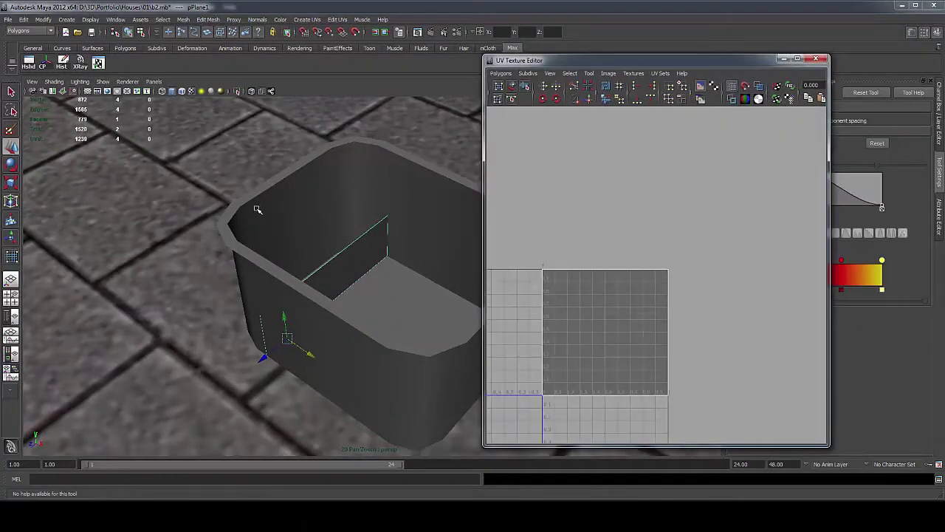
Delete the construction history of the divider plane and the box
left_click(62, 64)
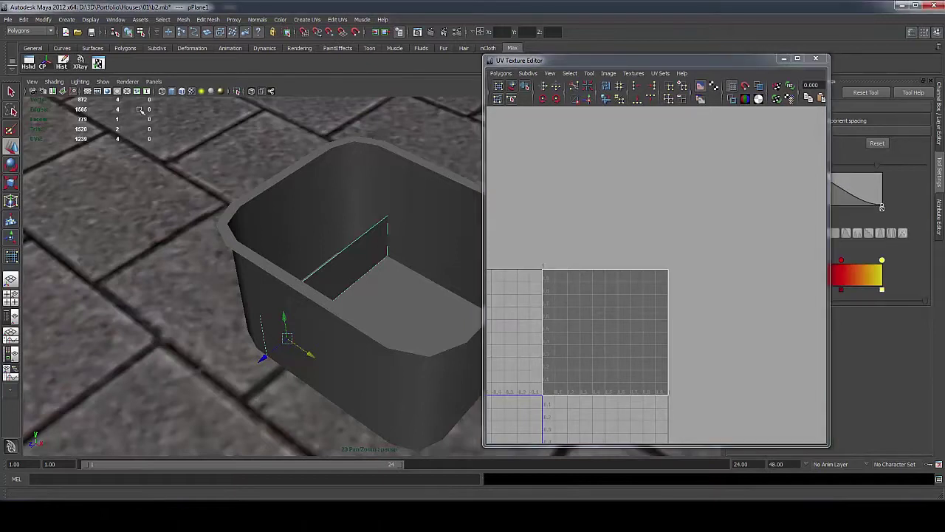
left_click(297, 228)
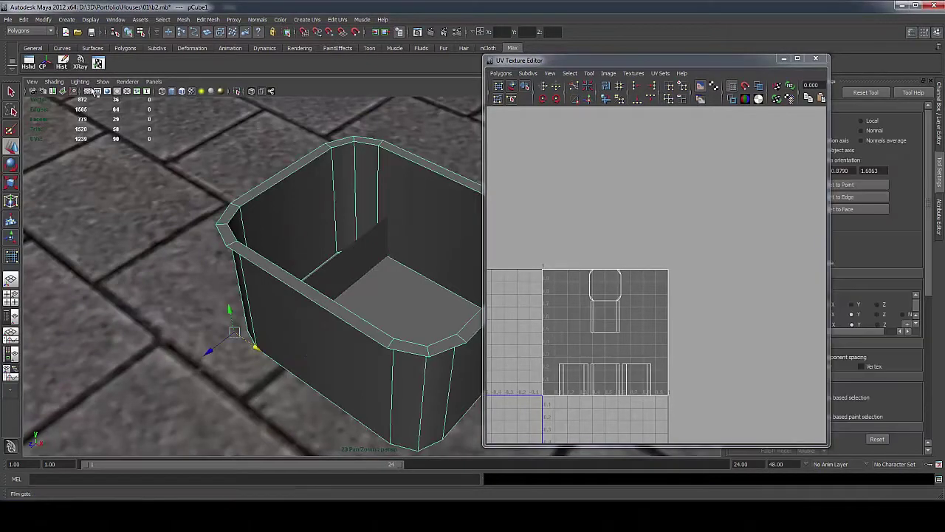
left_click(46, 21)
mouse_move(30, 23)
mouse_move(68, 121)
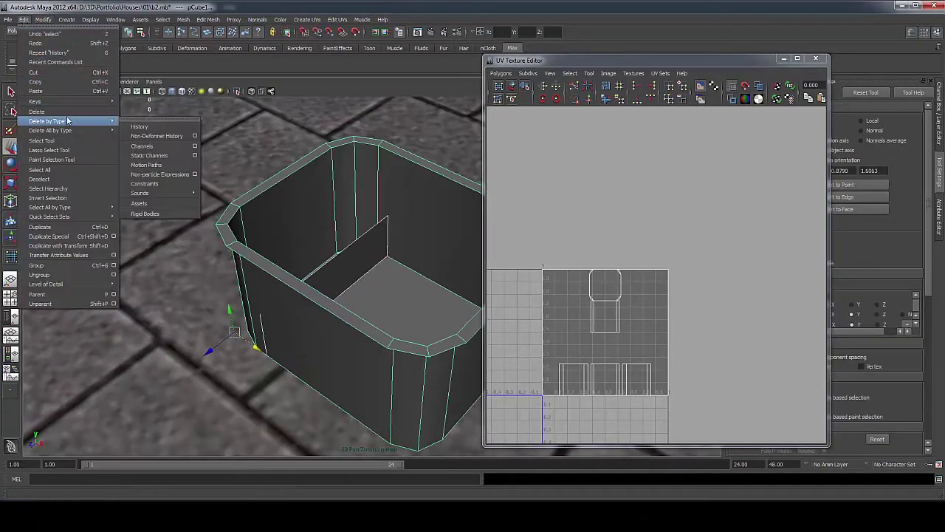
left_click(141, 127)
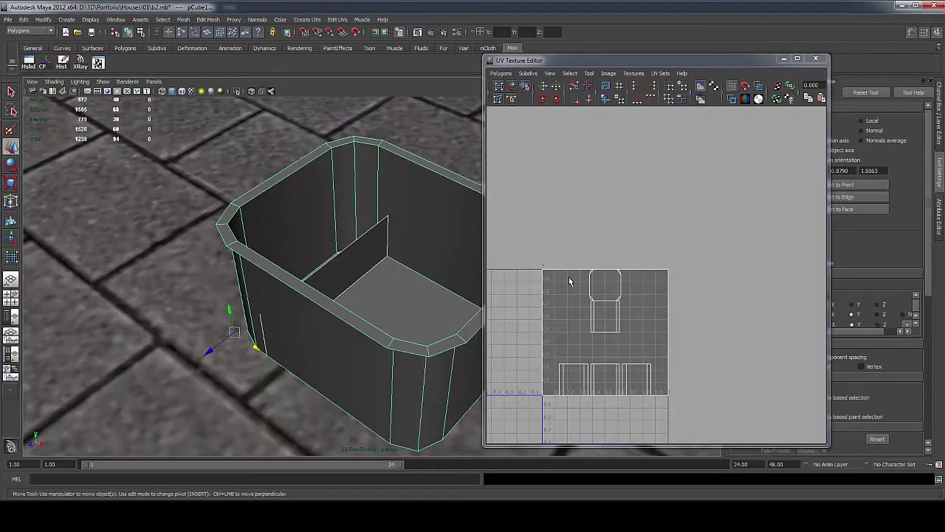
Select all UVs of the divider plane and unfold them
left_click(372, 249)
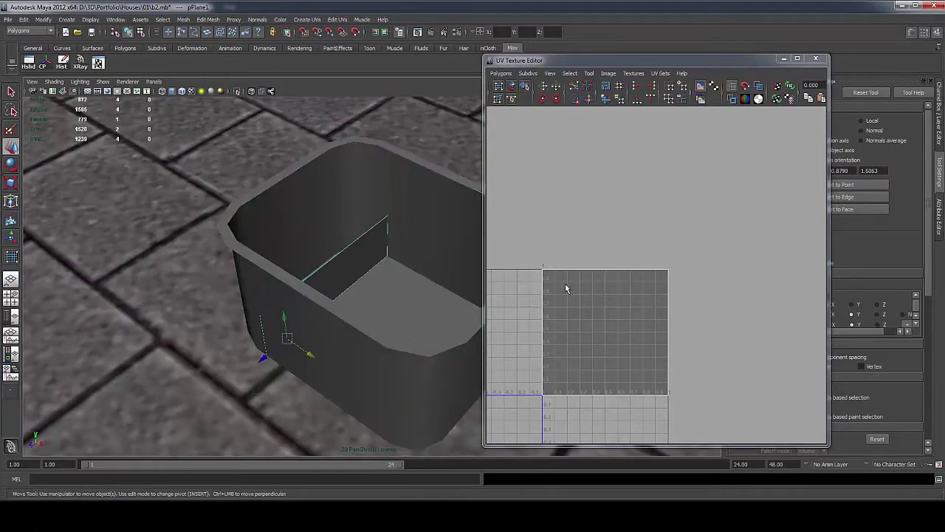
right_click_drag(566, 284, 589, 284)
left_click_drag(538, 260, 714, 404)
right_click(633, 355, "shift")
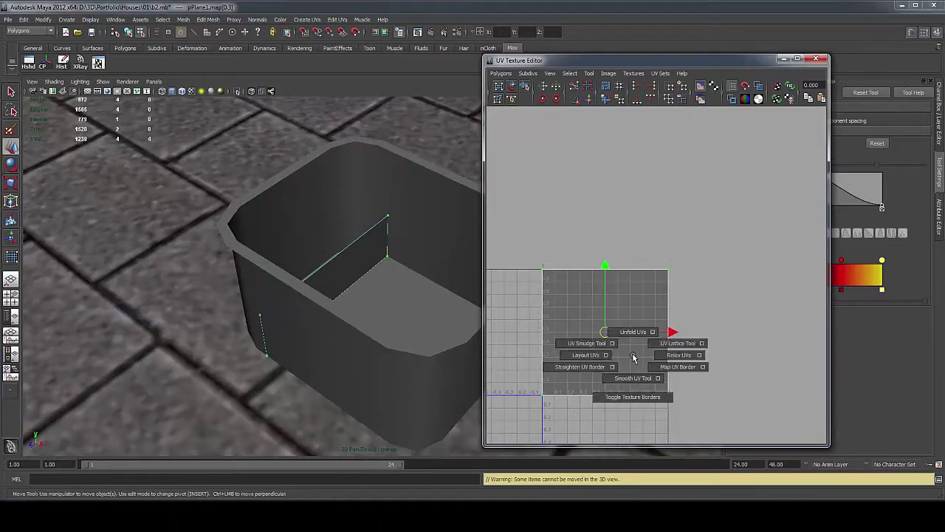
left_click(631, 334)
scroll(631, 327, "down", 3)
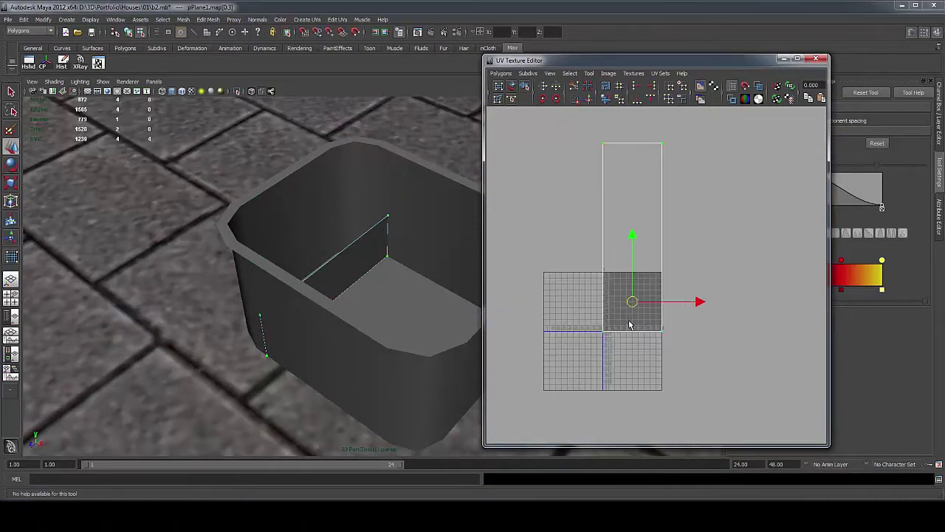
Rotate the divider plane's unfolded UV shell so that it lies horizontally
left_click(552, 197)
left_click_drag(588, 123, 685, 392)
left_click(542, 99)
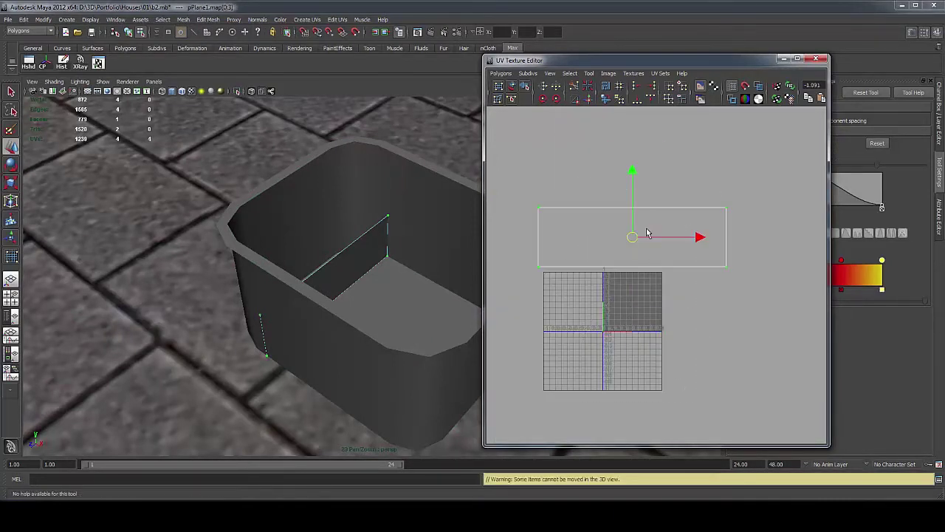
Scale down the divider's UV shell and place it near the upper right corner of the 0–1 UV square
key("r")
left_click_drag(633, 236, 673, 290)
key("w")
scroll(625, 337, "up", 2)
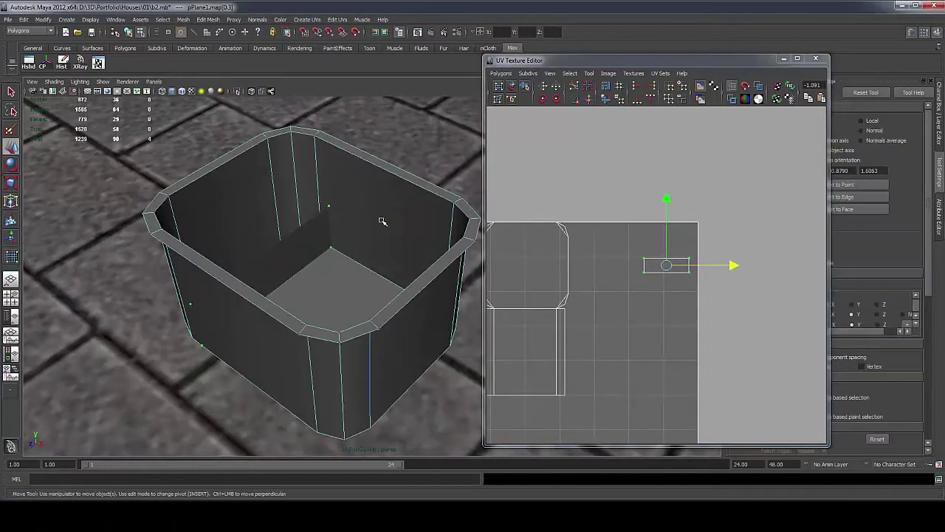
Try to unfold all of the box's UVs at once
scroll(571, 337, "down", 1)
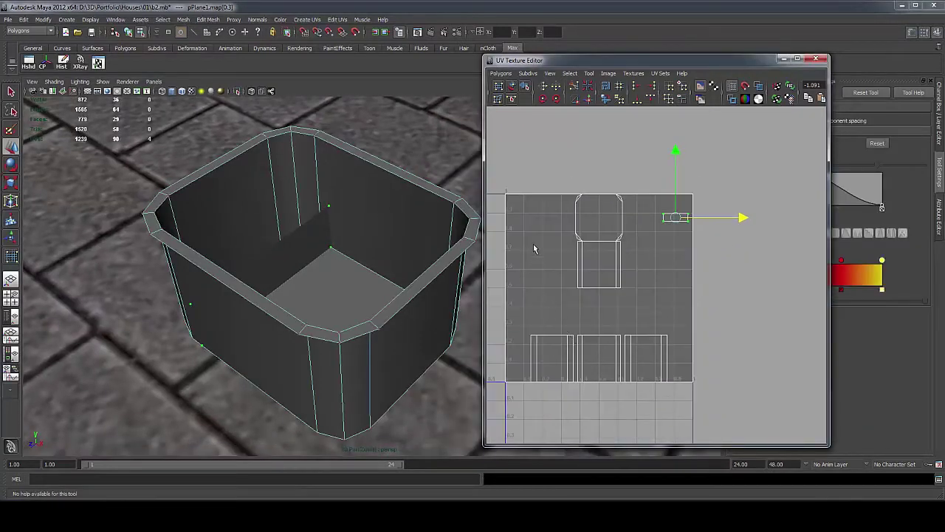
left_click_drag(632, 374, 632, 374)
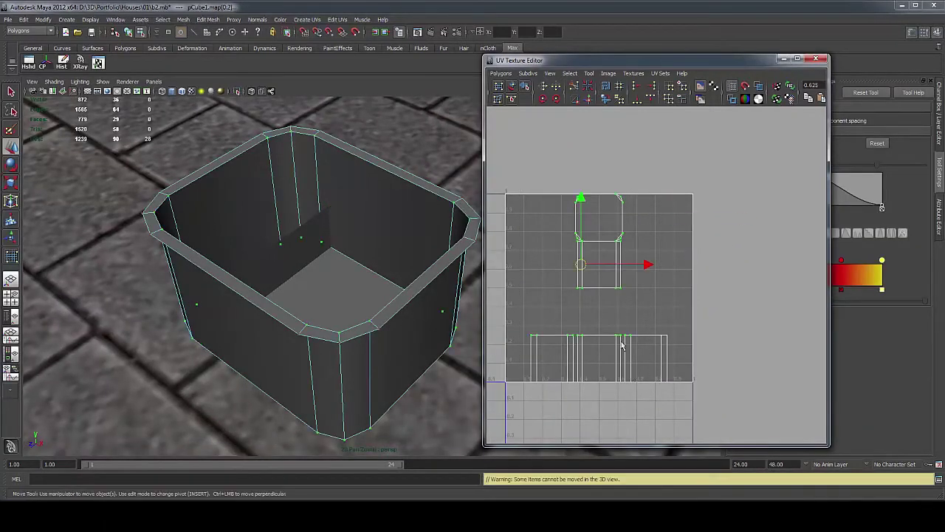
left_click(540, 267)
left_click_drag(497, 183, 694, 385)
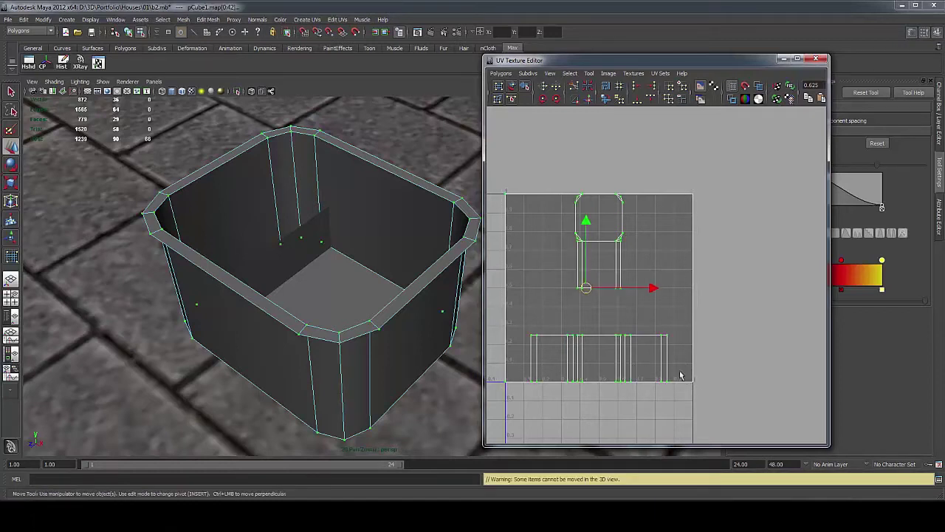
right_click(653, 320, "shift")
right_click_drag(652, 321, 653, 299, "shift")
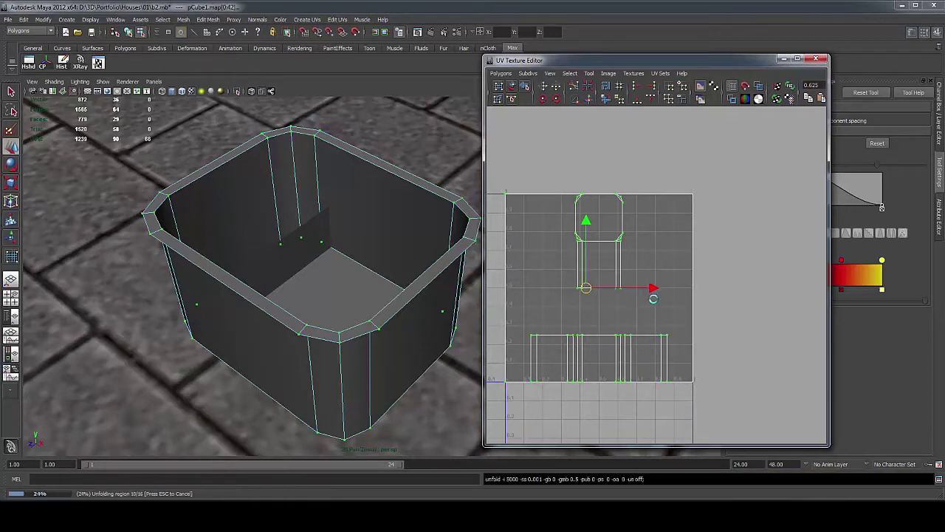
scroll(650, 299, "down", 5)
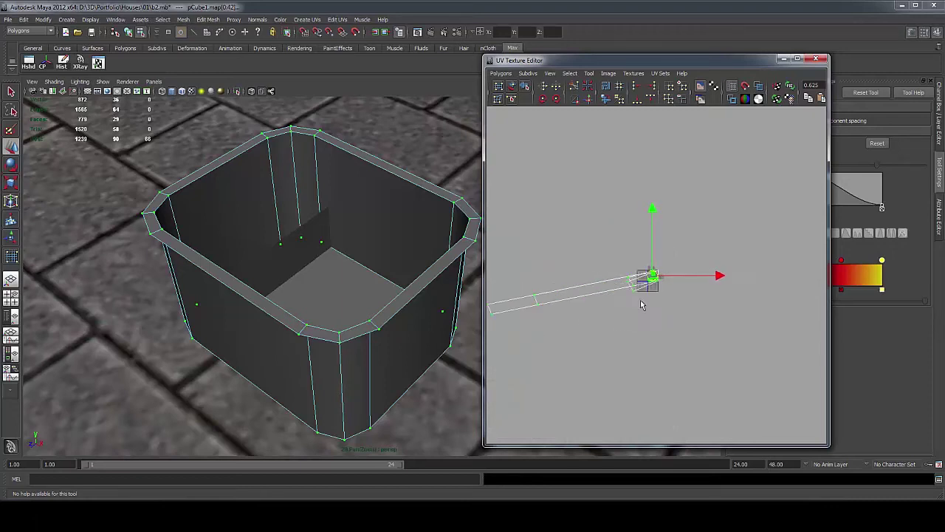
scroll(674, 279, "up", 6)
right_click_drag(649, 281, 669, 274)
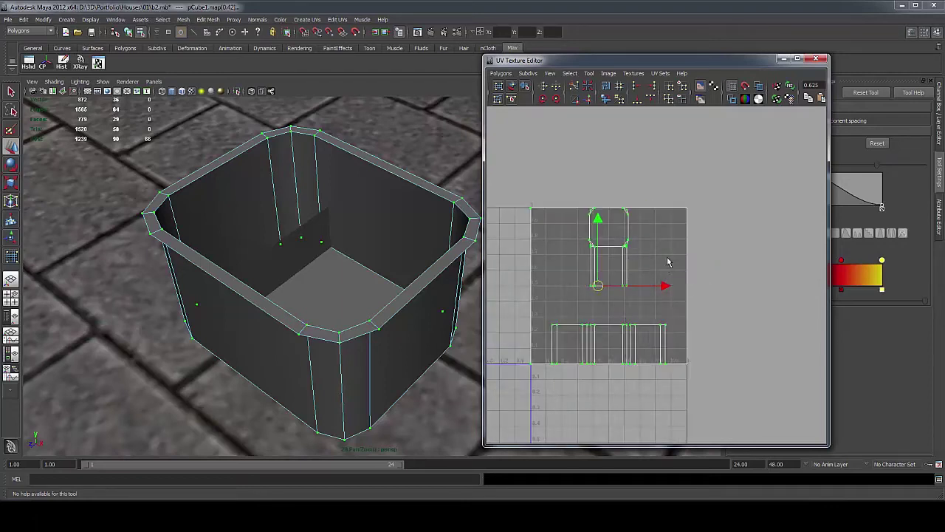
Clear the UV selection and select the box as an object
left_click(669, 262)
scroll(282, 231, "down", 5)
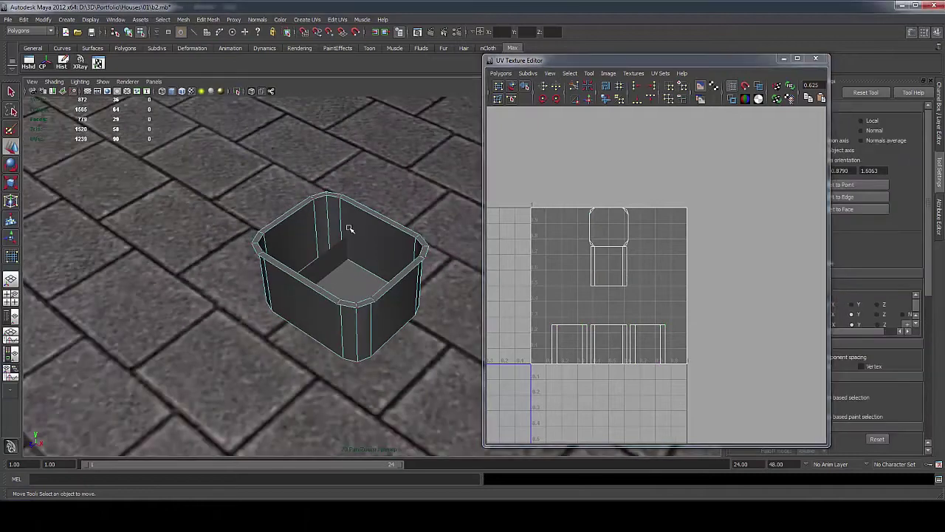
right_click_drag(338, 233, 363, 225)
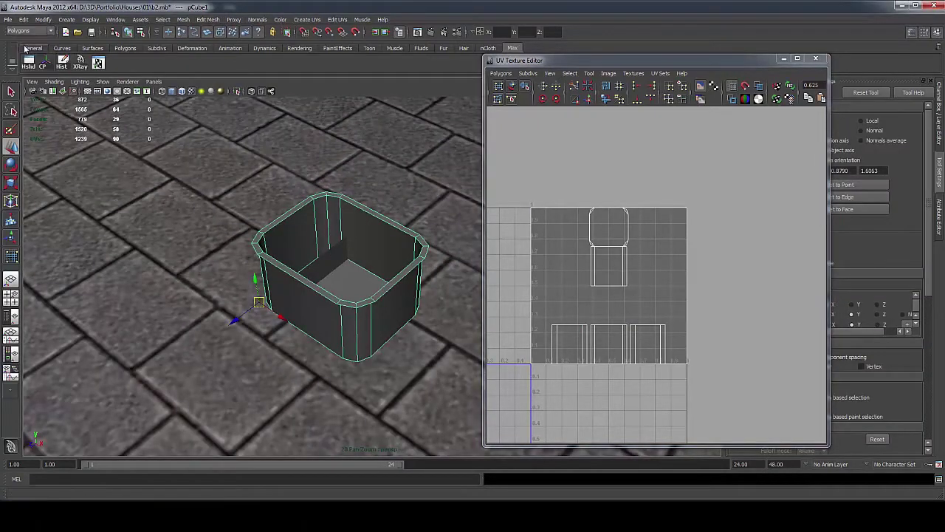
Apply automatic UV mapping to the bevelled box
left_click(315, 23)
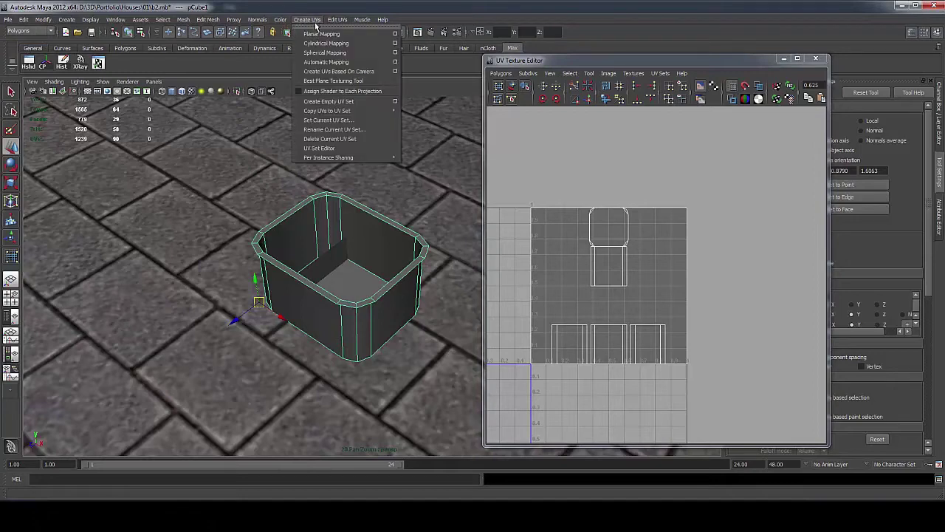
left_click(326, 62)
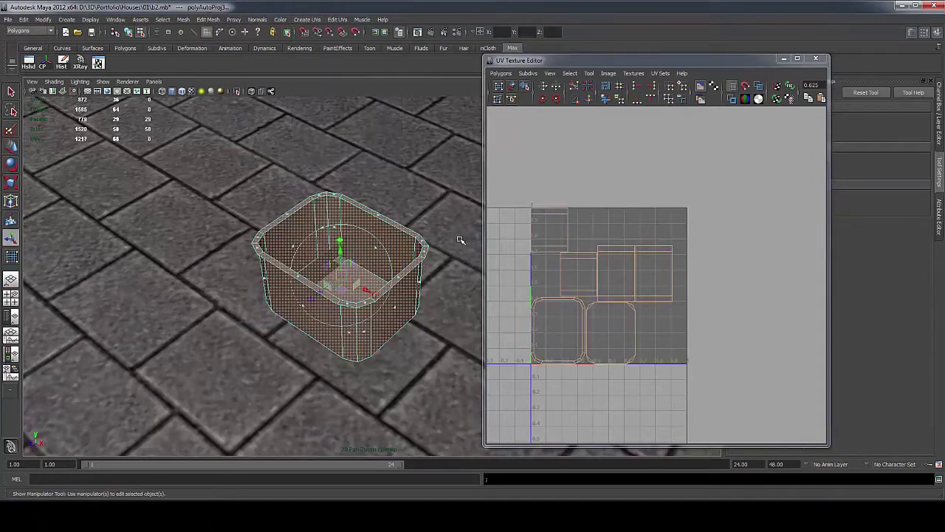
scroll(395, 260, "up", 4)
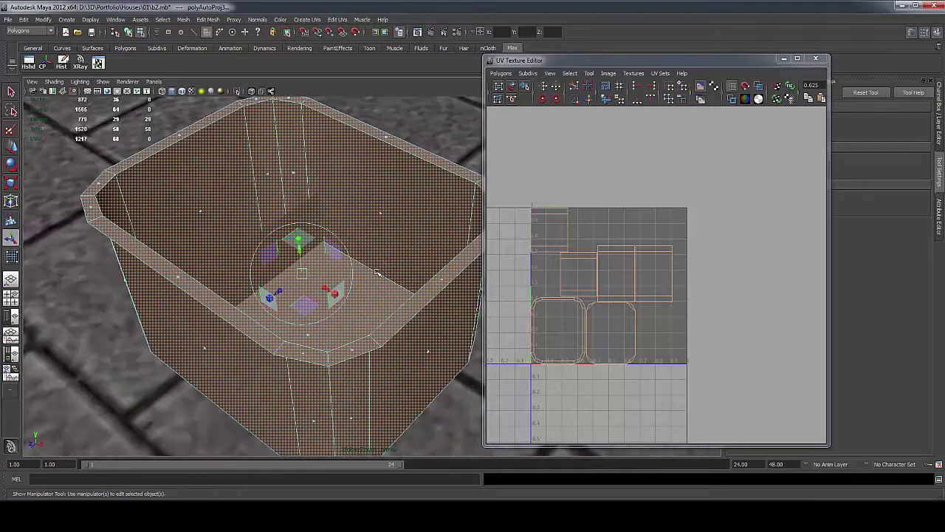
middle_click_drag(675, 288, 685, 282, "alt")
scroll(672, 283, "up", 2)
right_click_drag(661, 284, 661, 256)
Sew two of the box's wall shells into one strip and move it into the upper left corner of the UV square
left_click(566, 222)
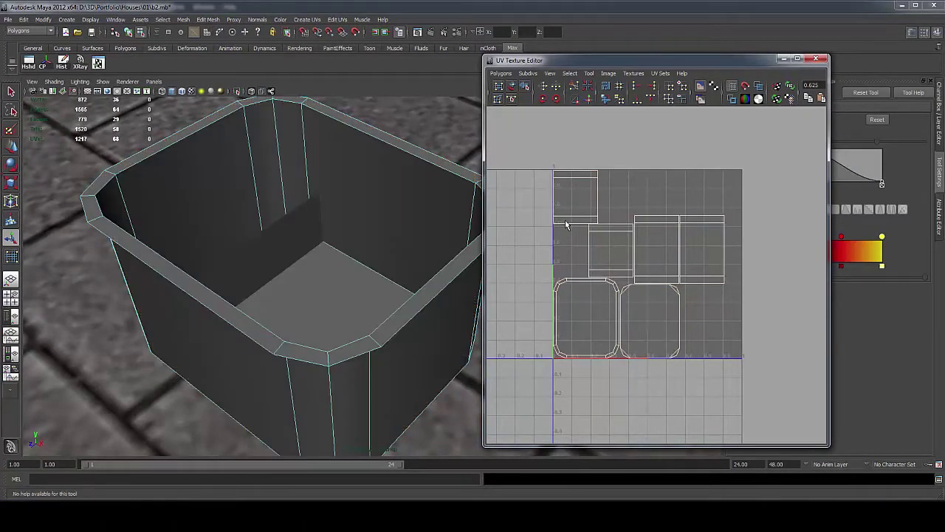
scroll(566, 224, "down", 1)
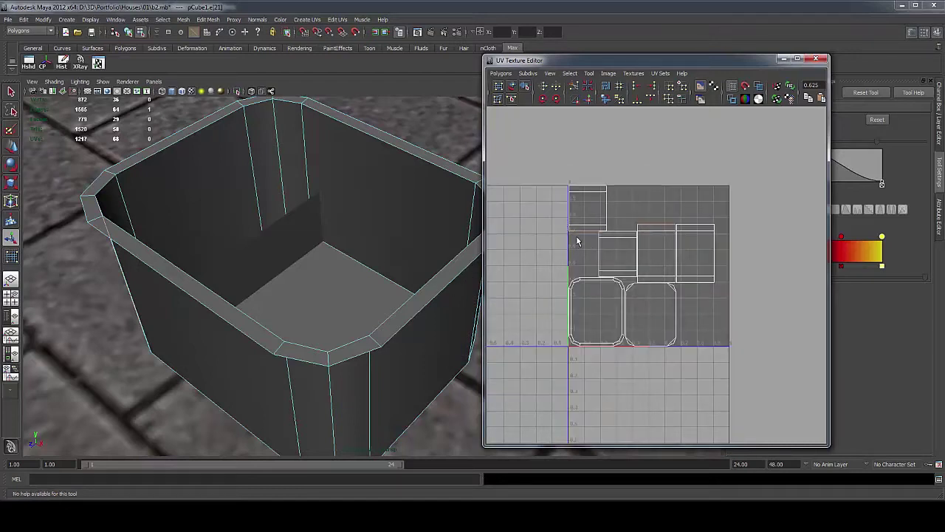
right_click_drag(584, 233, 584, 210, "shift")
right_click_drag(664, 220, 694, 219)
left_click(659, 180)
key("w")
left_click_drag(657, 229, 624, 205)
left_click(637, 232)
Sew the other two wall shells together, rotate the resulting strip and move it over the first wall strip
right_click_drag(631, 248, 633, 223)
left_click(699, 283)
right_click_drag(700, 284, 700, 259, "shift")
right_click_drag(650, 244, 610, 152)
left_click(637, 232)
left_click(543, 99)
key("w")
left_click_drag(618, 283, 622, 215)
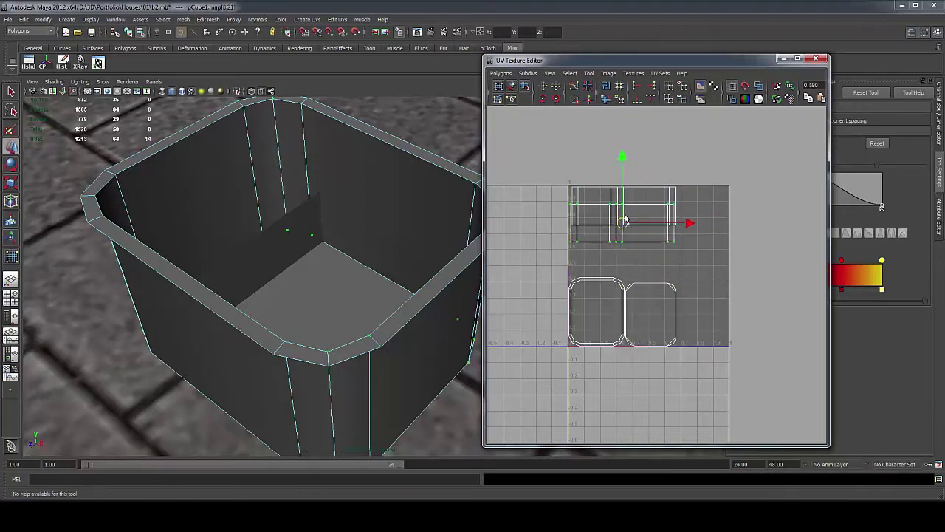
Align the second wall strip exactly over the first one horizontally and vertically
scroll(613, 177, "up", 5)
scroll(628, 215, "up", 2)
middle_click_drag(607, 149, 651, 241, "alt")
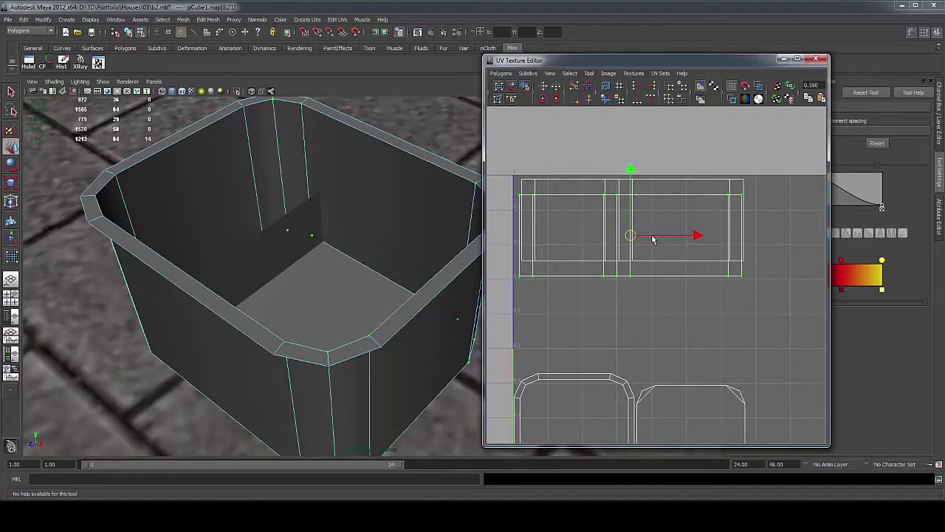
left_click_drag(653, 239, 655, 239)
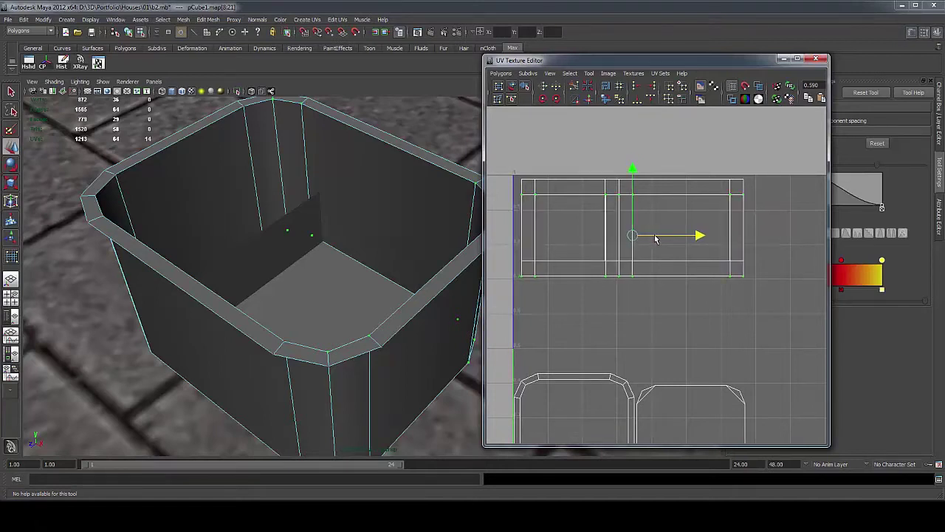
left_click_drag(642, 171, 637, 159)
scroll(583, 314, "down", 2)
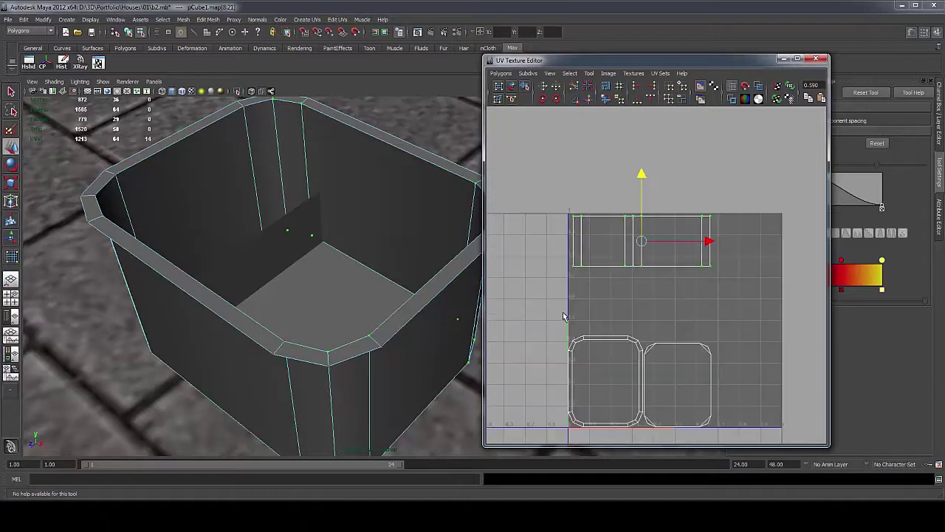
Move the box's floor UV shell onto the matching rim shell
left_click(618, 345)
right_click_drag(664, 345, 694, 343)
left_click_drag(696, 336, 716, 355)
right_click_drag(716, 355, 730, 342, "ctrl")
left_click_drag(724, 391, 605, 381)
Move the stacked rim and floor shells together to just beneath the wall strips
key("r")
left_click(673, 343)
left_click_drag(654, 333, 625, 353)
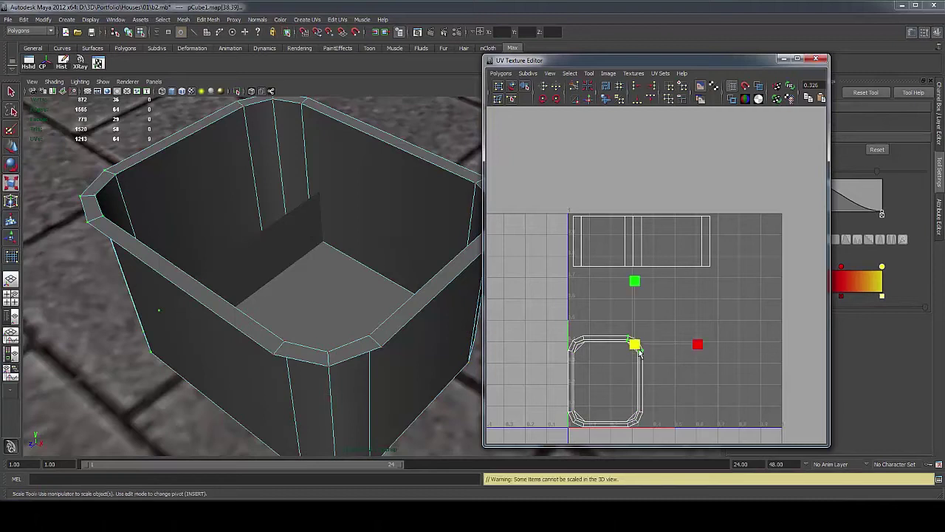
right_click_drag(636, 349, 662, 336, "ctrl")
key("w")
left_click_drag(606, 383, 611, 314)
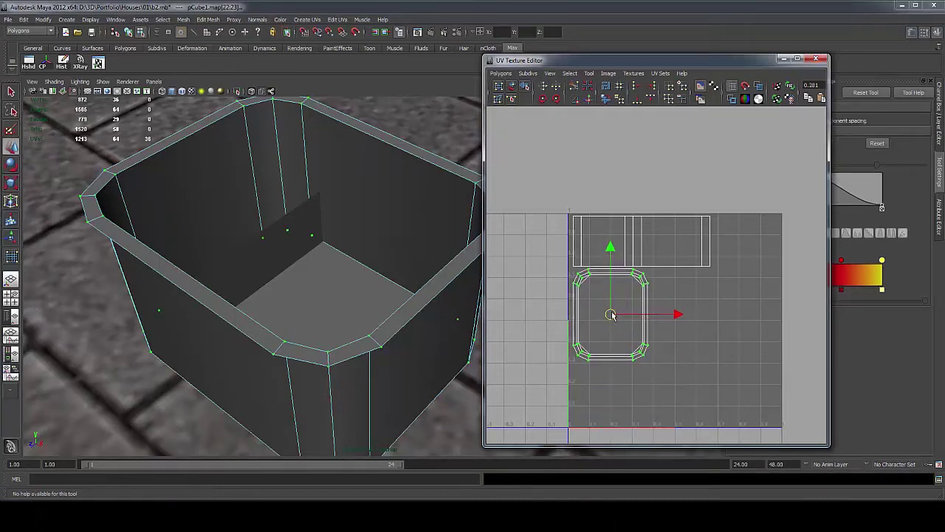
Show the divider's UVs alongside the box's, select all of the box's UVs and scale them down
right_click_drag(299, 241, 369, 245)
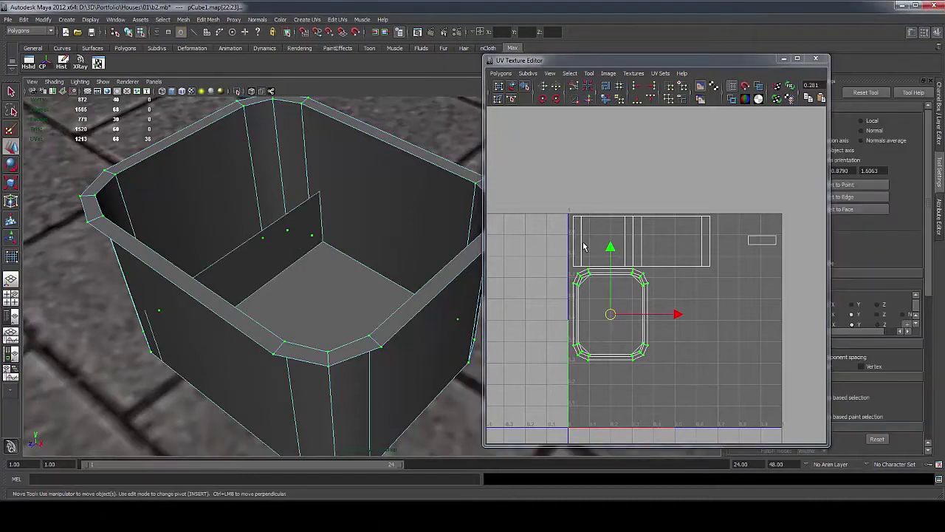
left_click(533, 193)
left_click_drag(710, 401, 722, 395)
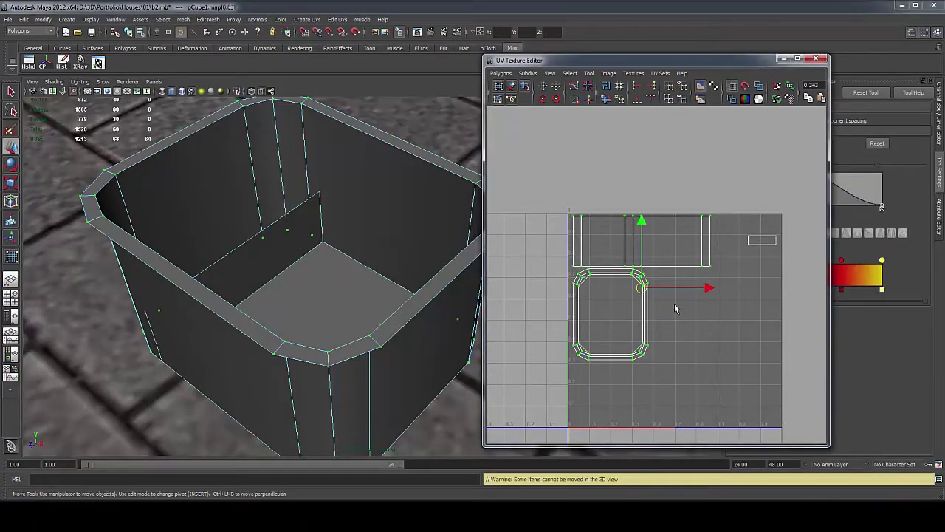
key("r")
left_click_drag(647, 288, 627, 332)
key("ctrl+z")
Place the box's shells around the divider's shell near the UV square's upper right corner without overlapping it, and clear the selection
key("w")
left_click_drag(649, 290, 749, 245)
right_click_drag(750, 246, 780, 259, "alt")
middle_click_drag(780, 259, 625, 320, "alt")
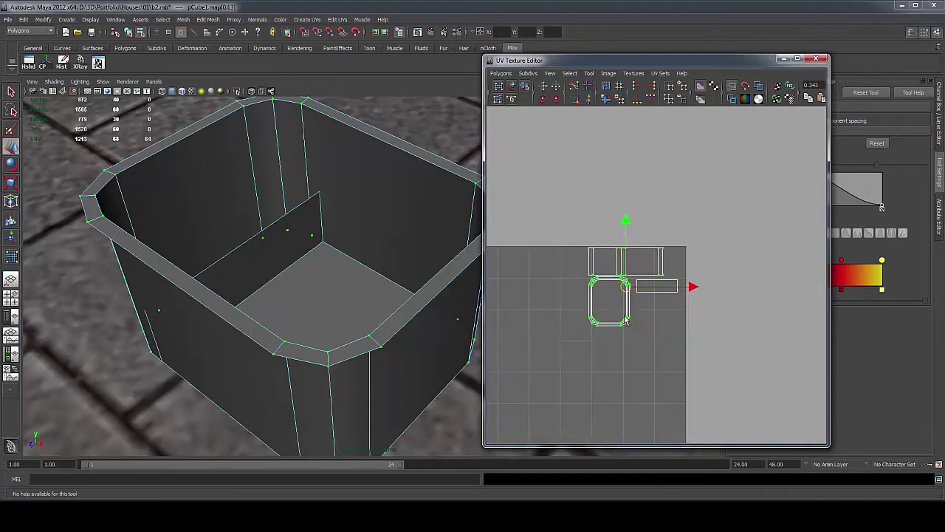
scroll(650, 311, "up", 1)
scroll(667, 295, "up", 1)
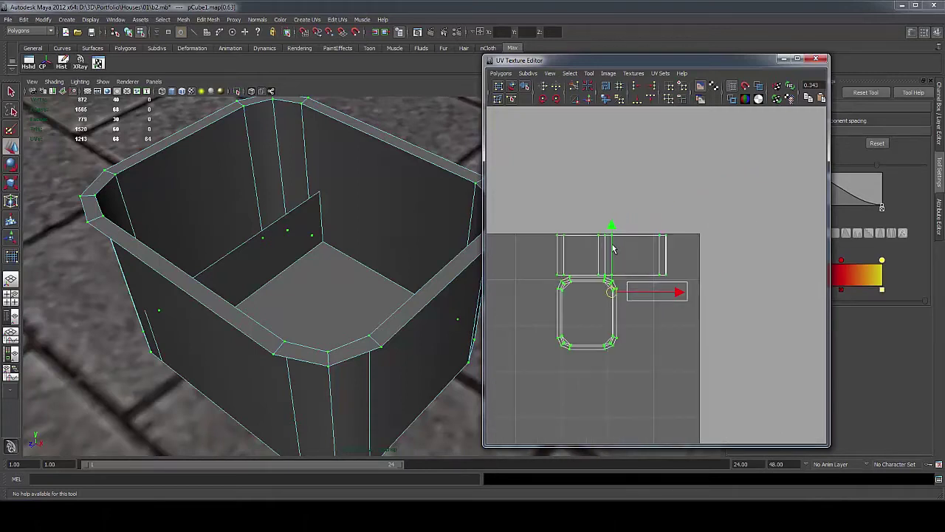
left_click_drag(613, 245, 611, 250)
left_click_drag(675, 298, 677, 296)
left_click(699, 285)
scroll(699, 285, "down", 1)
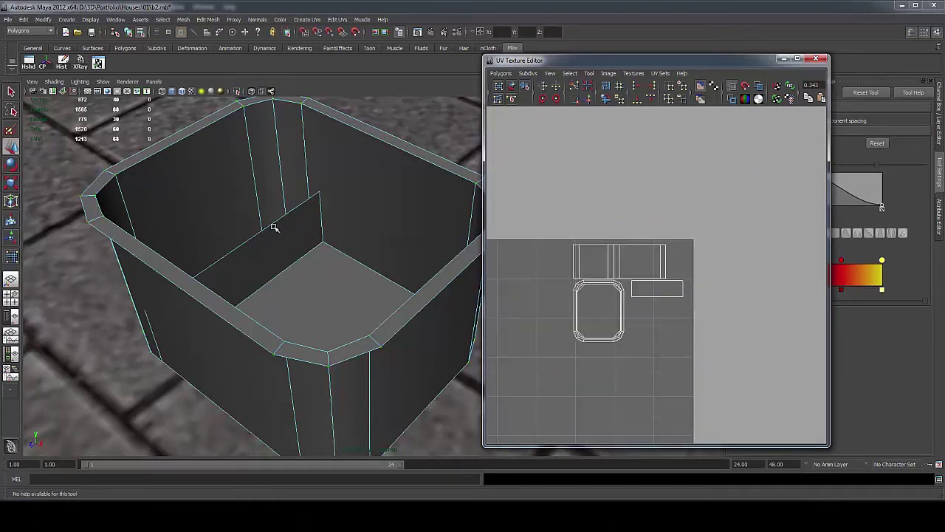
Duplicate the divider plane three times, spacing the copies along X inside the box
key("w")
left_click(274, 228)
right_click_drag(276, 231, 302, 214)
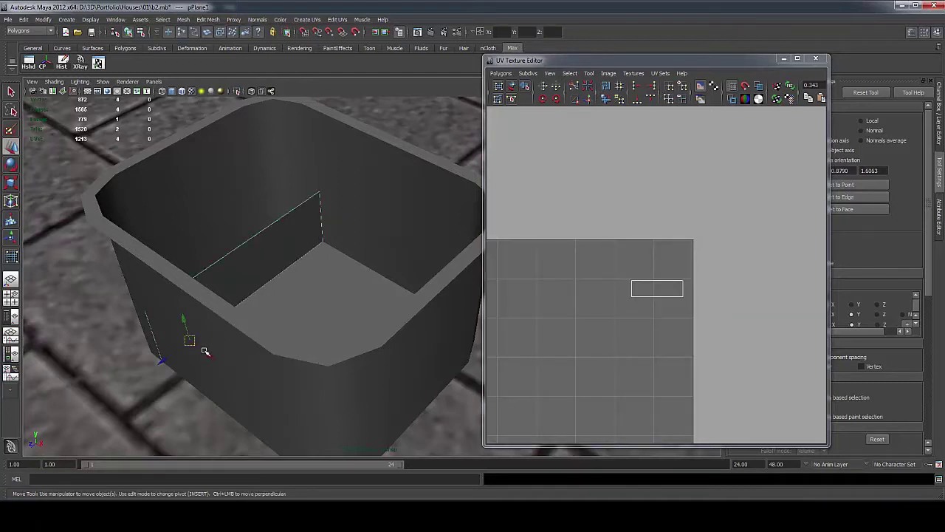
left_click_drag(206, 354, 310, 433)
key("ctrl+d")
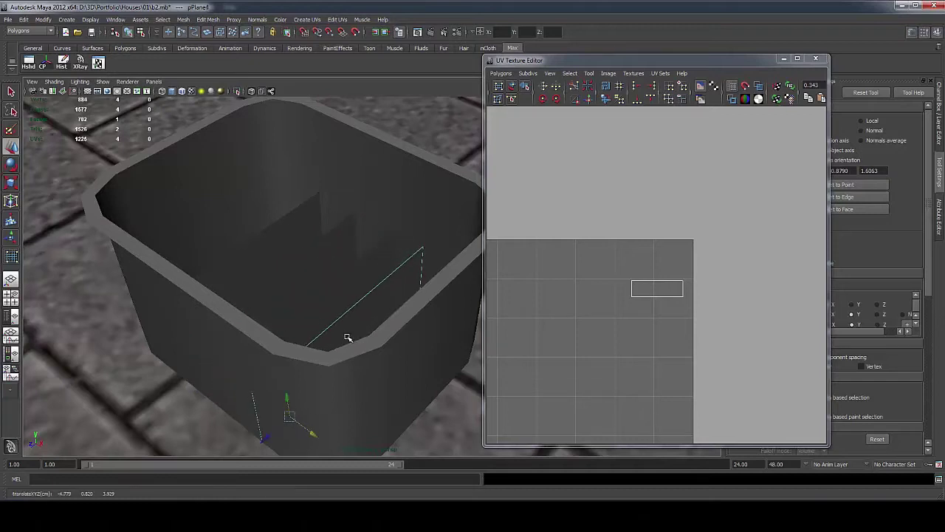
Close the UV Texture Editor and show the crate in the top view as wireframe
left_click(816, 59)
key("space")
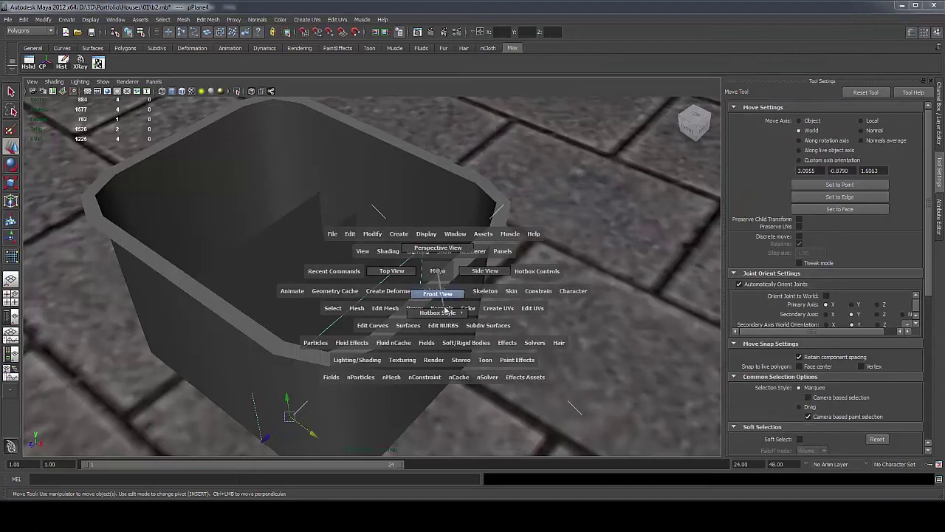
left_click_drag(443, 300, 397, 270)
scroll(406, 275, "down", 5)
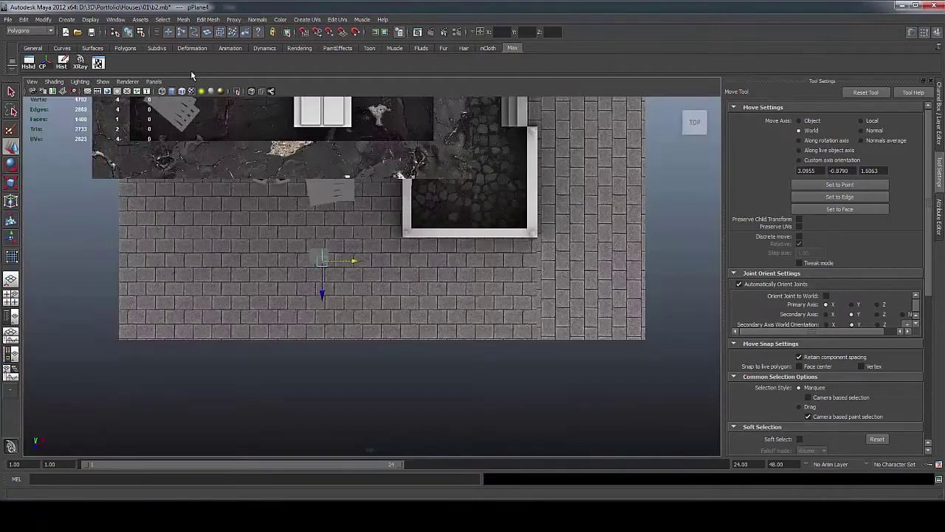
key("4")
scroll(277, 266, "up", 6)
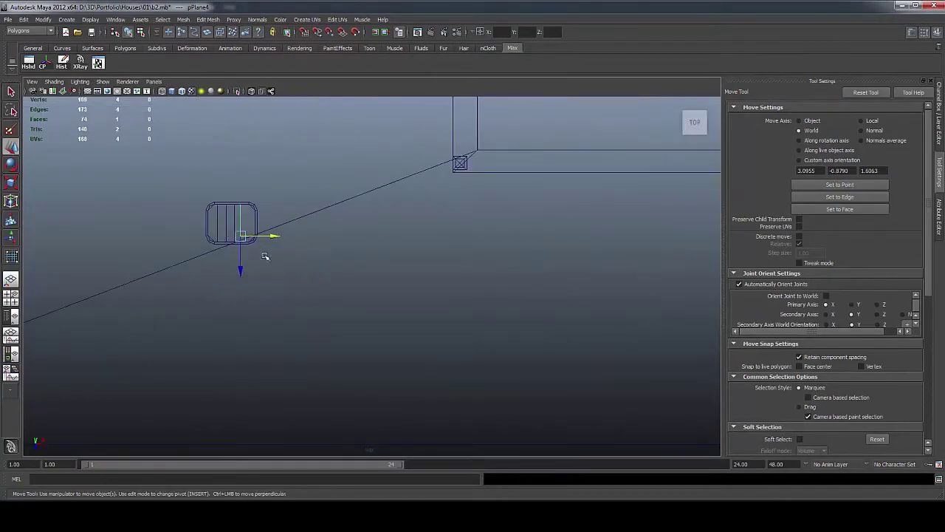
Move the last divider copy along X toward the box's end wall and nudge the first divider along the same axis
middle_click_drag(233, 230, 433, 249, "alt")
right_click_drag(376, 284, 530, 201, "alt")
middle_click_drag(550, 197, 480, 232, "alt")
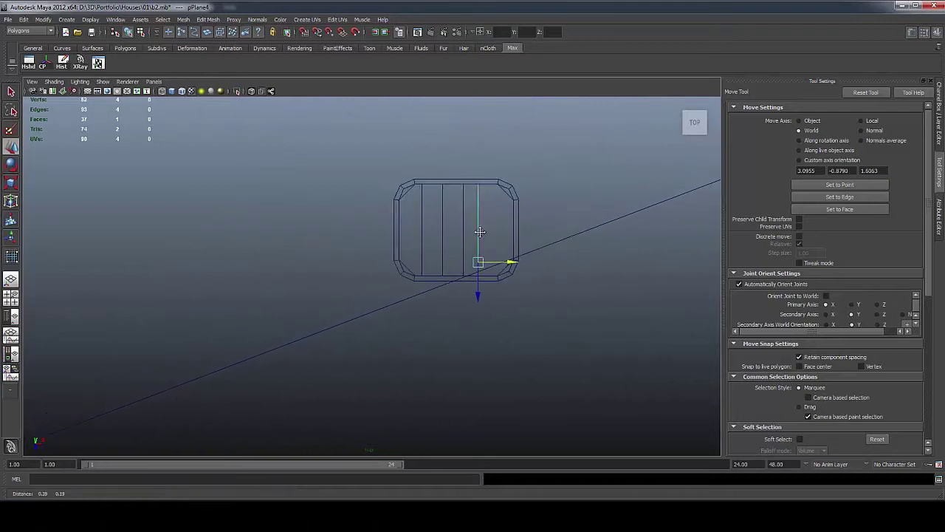
scroll(480, 232, "up", 6)
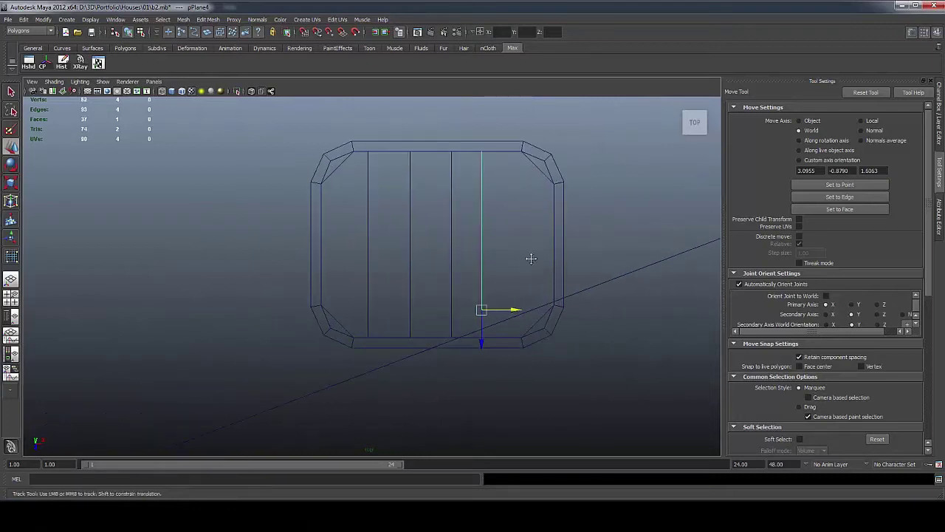
middle_click_drag(531, 258, 486, 264, "alt")
left_click_drag(467, 317, 494, 318)
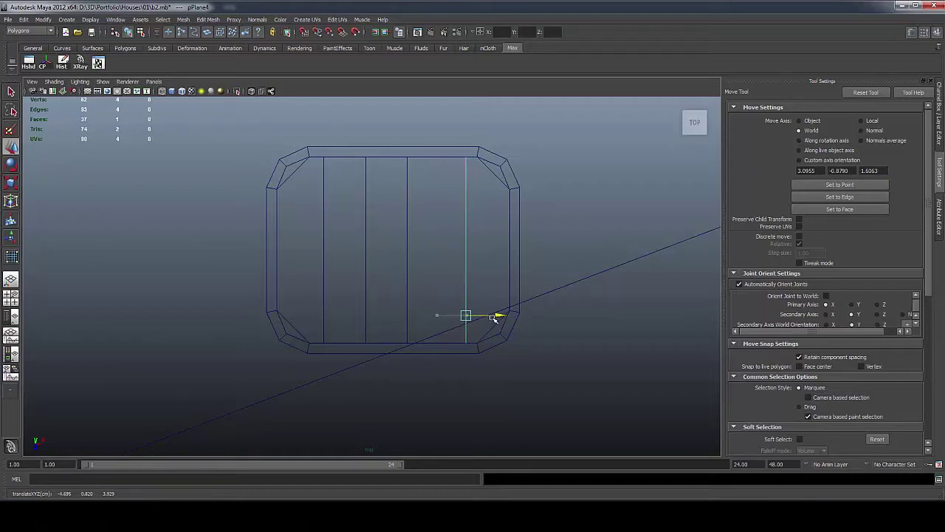
left_click(323, 241)
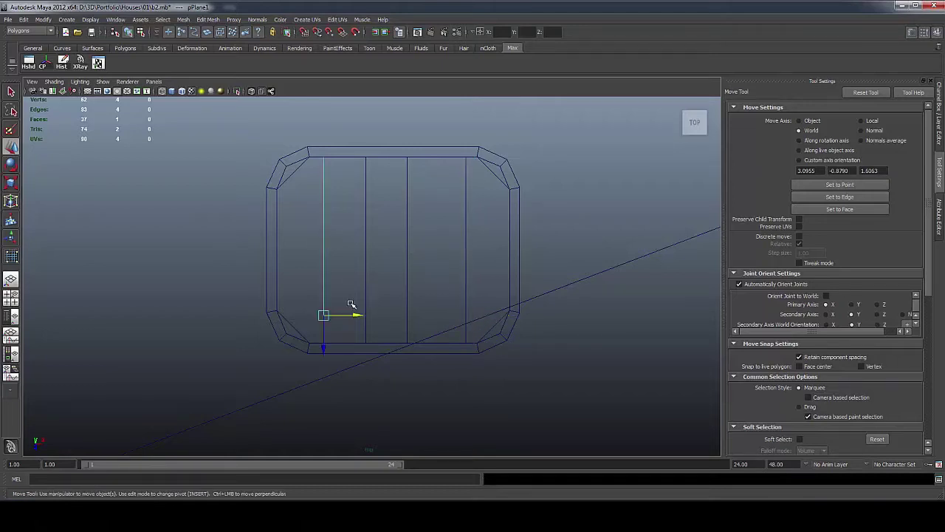
left_click_drag(354, 314, 355, 315)
Distribute the four dividers evenly along World X using Align Objects in Dist mode
left_click(467, 250)
left_click(43, 19)
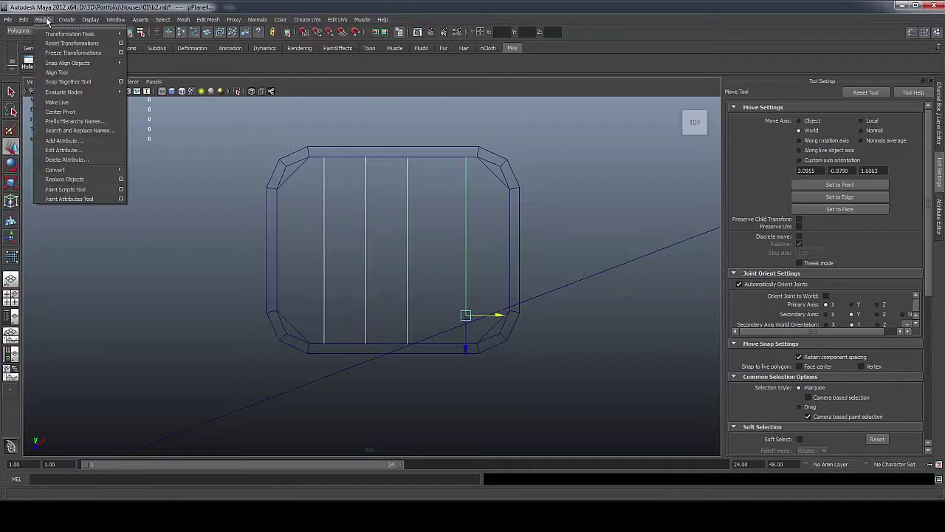
mouse_move(68, 62)
left_click(197, 101)
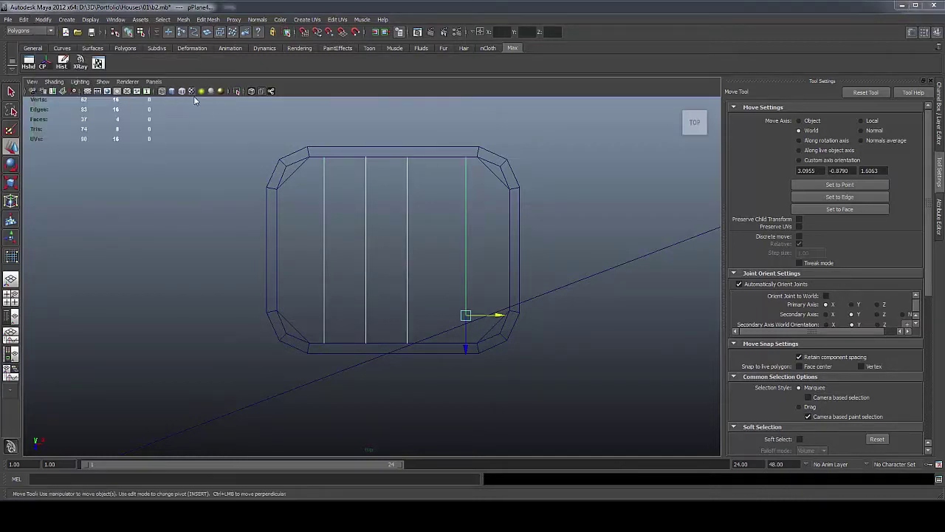
left_click(349, 155)
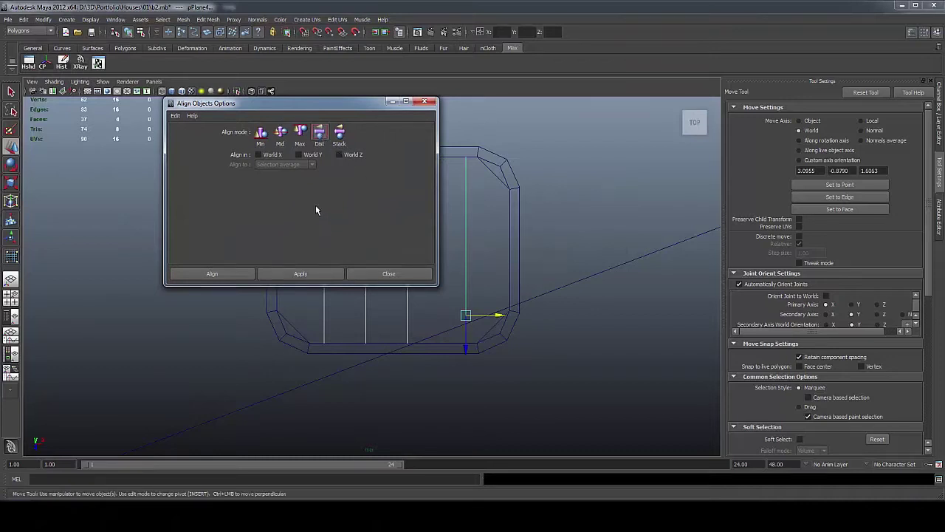
left_click(270, 155)
left_click(300, 273)
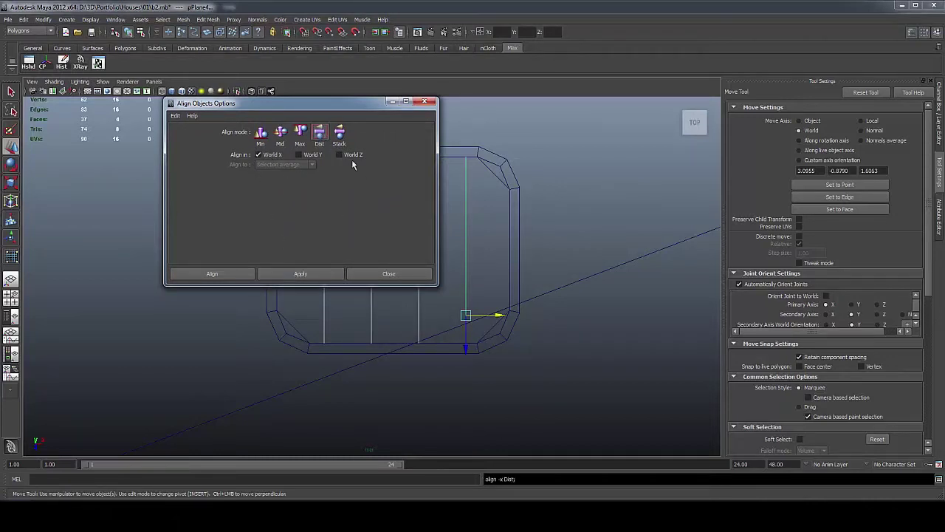
left_click_drag(343, 111, 196, 139)
key("ctrl+z")
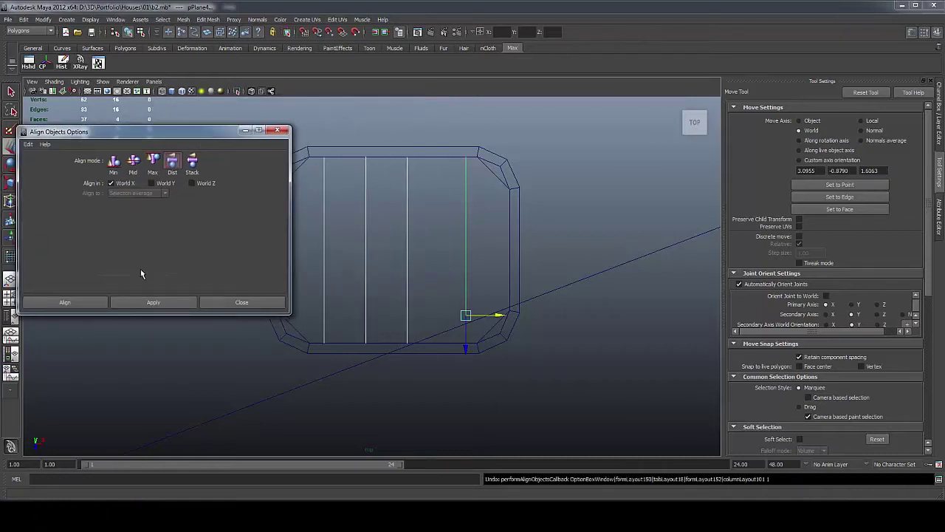
left_click(153, 302)
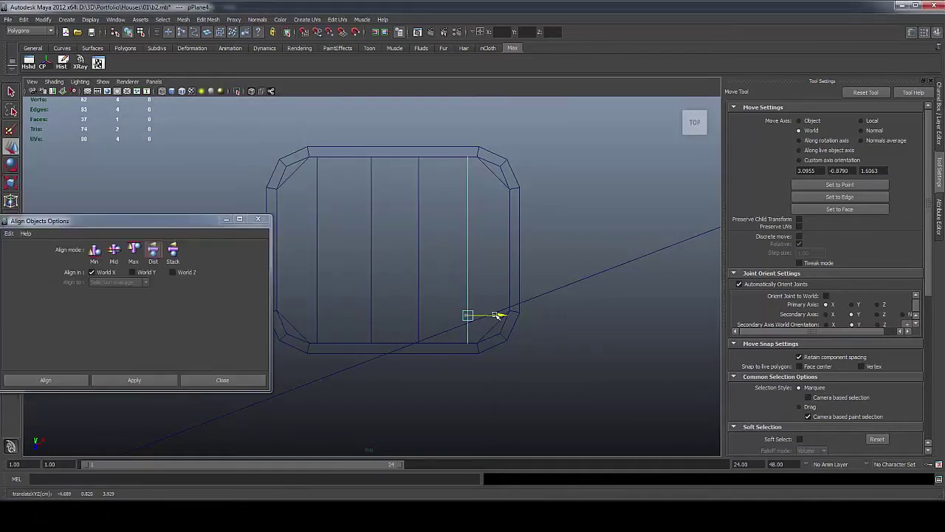
Shift the outer dividers slightly outward and place two duplicate dividers against the box's inner end walls
left_click(498, 315)
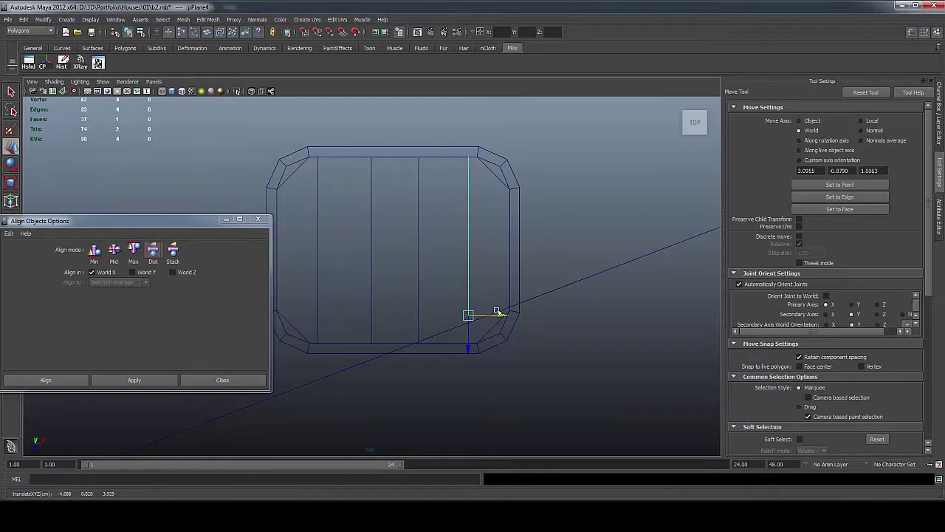
left_click_drag(500, 315, 312, 294)
key("ctrl+d")
key("ctrl+z")
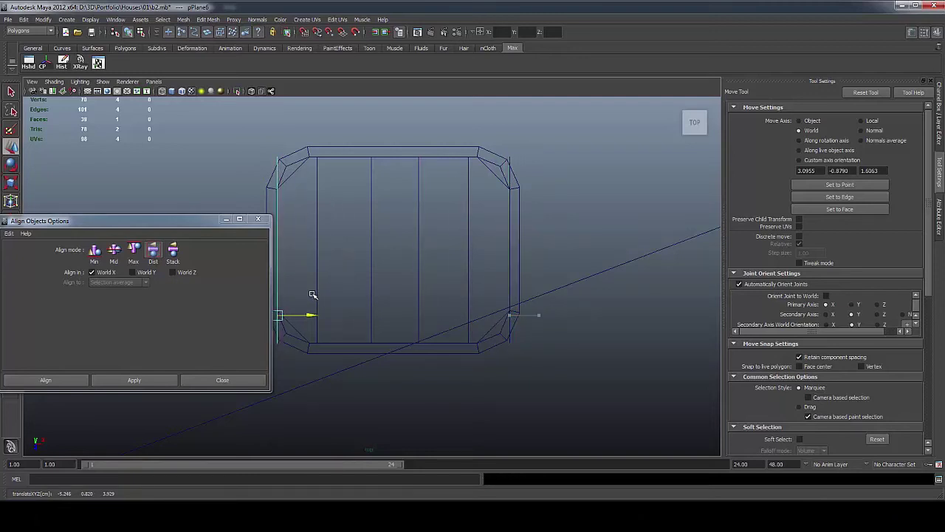
Select all six dividers and distribute them evenly along World X using Align Objects in Dist mode
left_click_drag(304, 240, 318, 260)
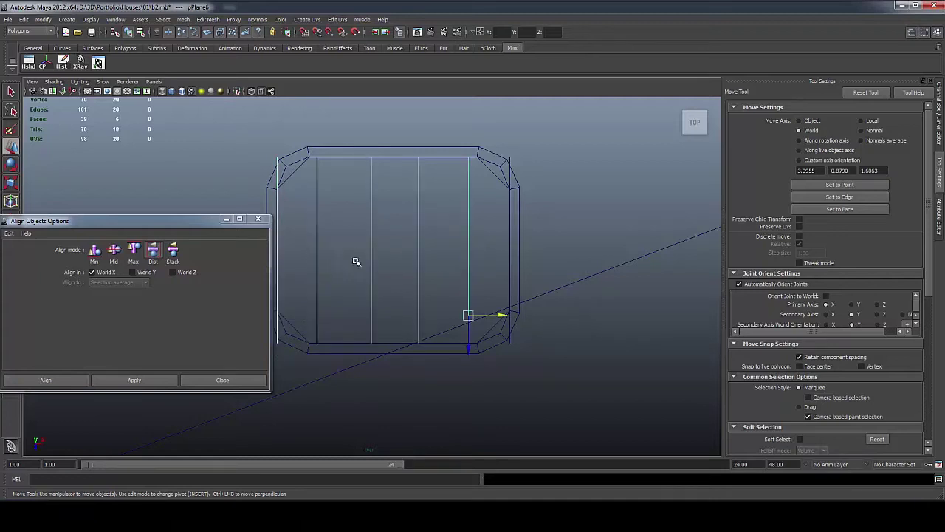
left_click(511, 158, "shift")
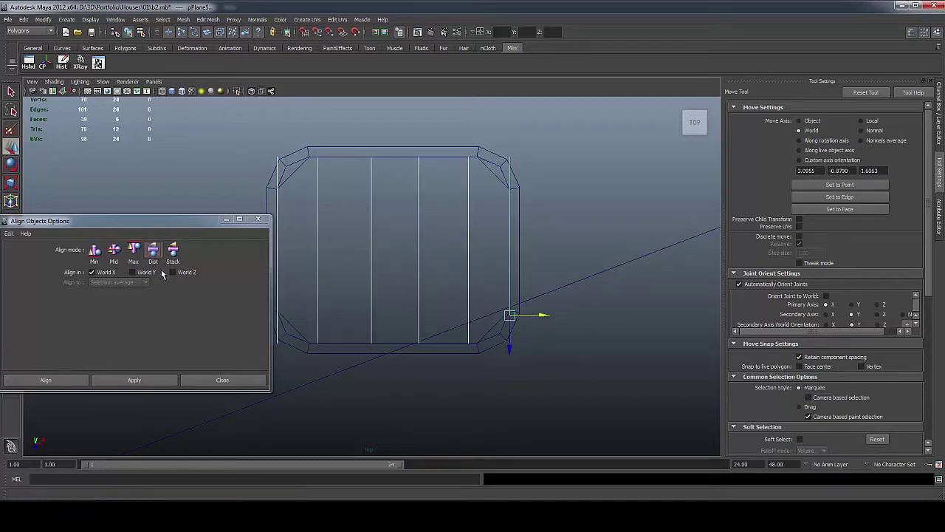
left_click(135, 381)
left_click(520, 166)
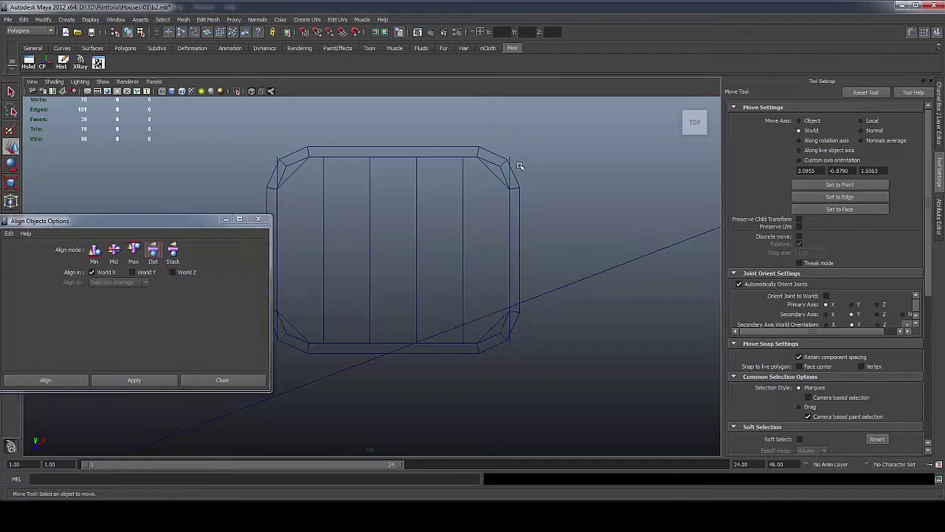
Delete the two outer dividers on the box's end walls and close the Align Objects options
double_click(508, 156)
key("Delete")
double_click(276, 157)
key("Delete")
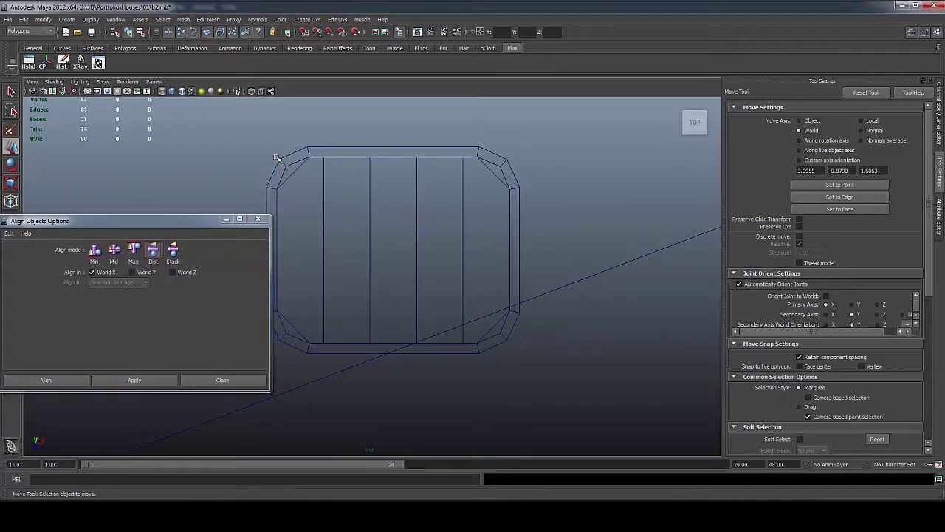
left_click(236, 381)
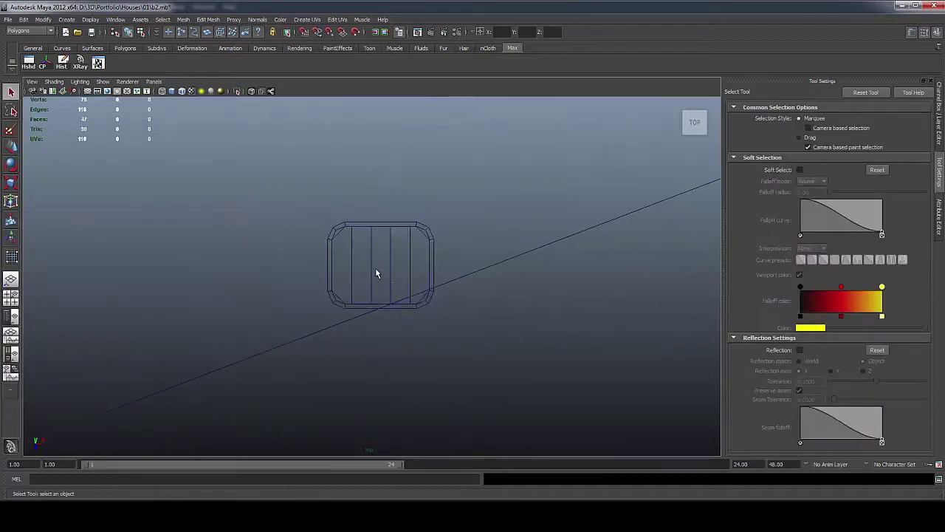
Show the crate in the perspective view with smooth shading
key("space")
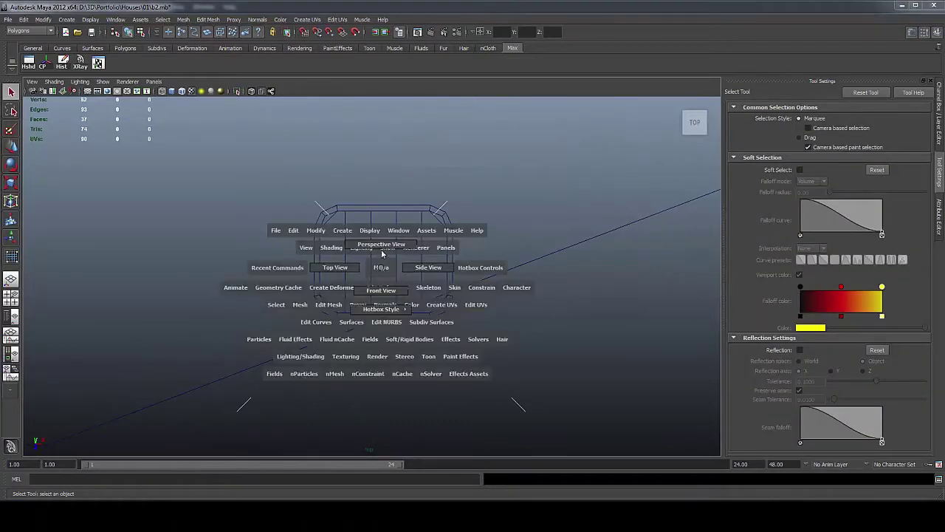
left_click_drag(381, 250, 335, 264)
scroll(375, 253, "down", 4)
left_click(335, 264)
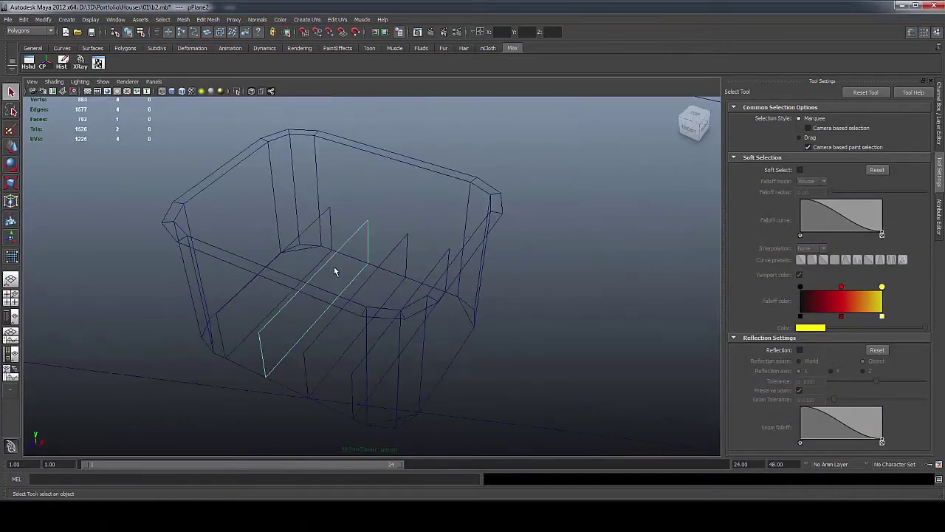
left_click(181, 91)
right_click_drag(237, 192, 299, 236, "alt")
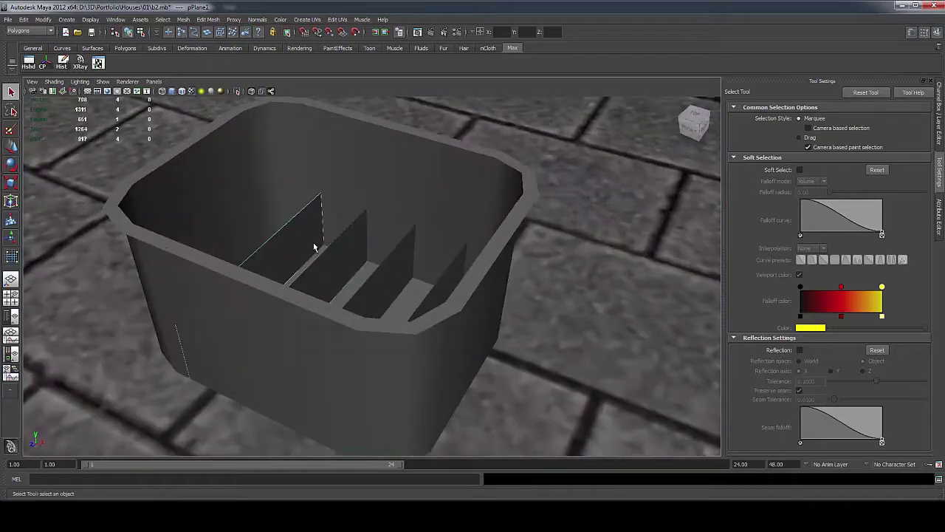
Duplicate one divider and rotate the copy crosswise so that it intersects the four others
left_click(340, 259)
key("w")
left_click_drag(284, 390, 342, 266)
key("e")
key("w")
Move one end edge of the cross divider outward along X to the nearest end wall of the box
right_click(342, 267)
left_click(303, 280)
left_click(292, 292)
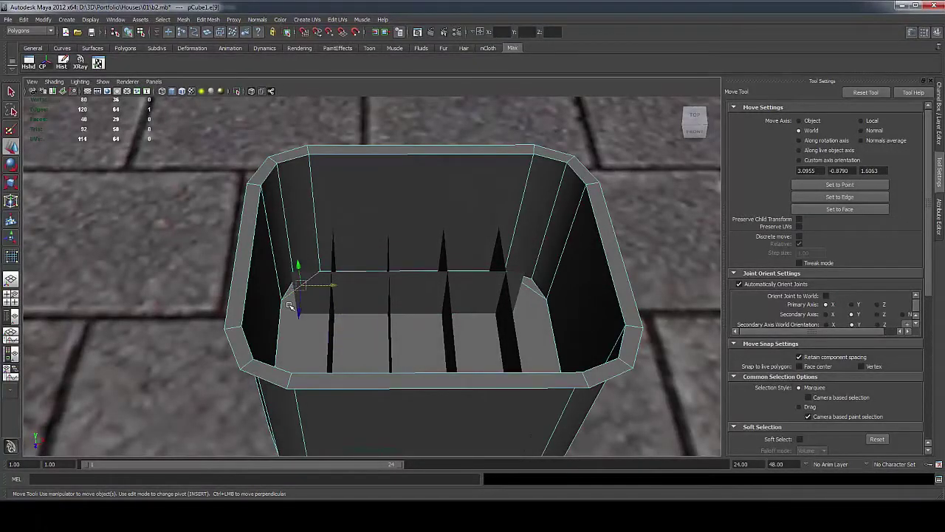
left_click(310, 294)
scroll(307, 297, "up", 2)
right_click_drag(306, 298, 279, 290)
left_click(273, 299)
left_click(278, 299)
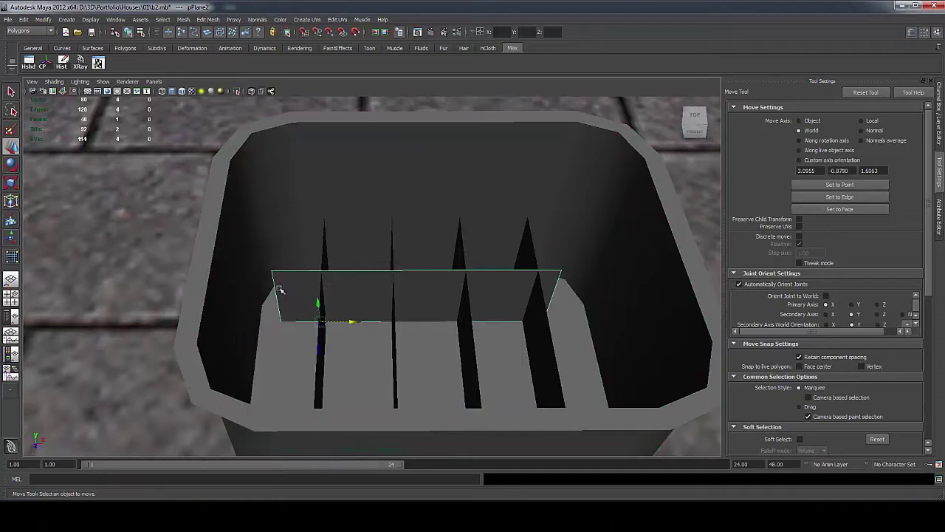
left_click(275, 298)
left_click(297, 296)
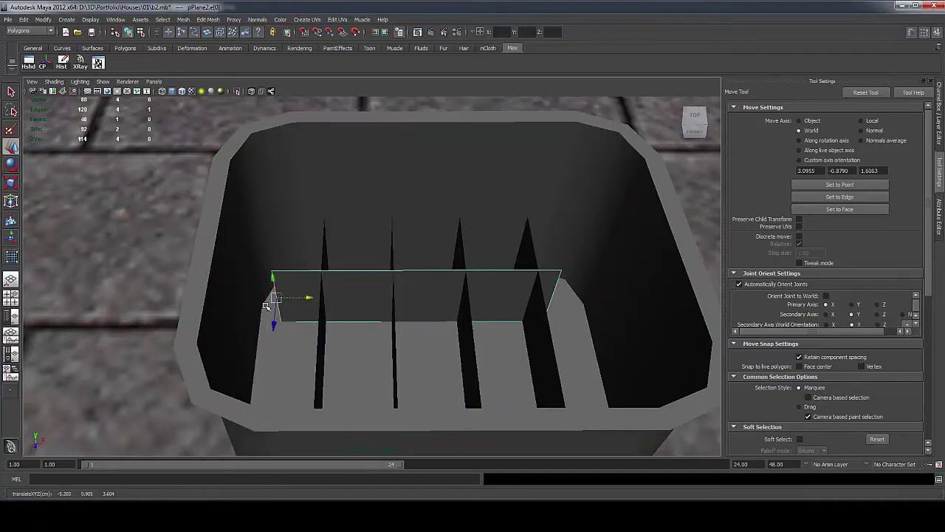
left_click_drag(265, 309, 256, 308)
Move the cross divider's opposite end edge outward along X to the other end wall
left_click(555, 296)
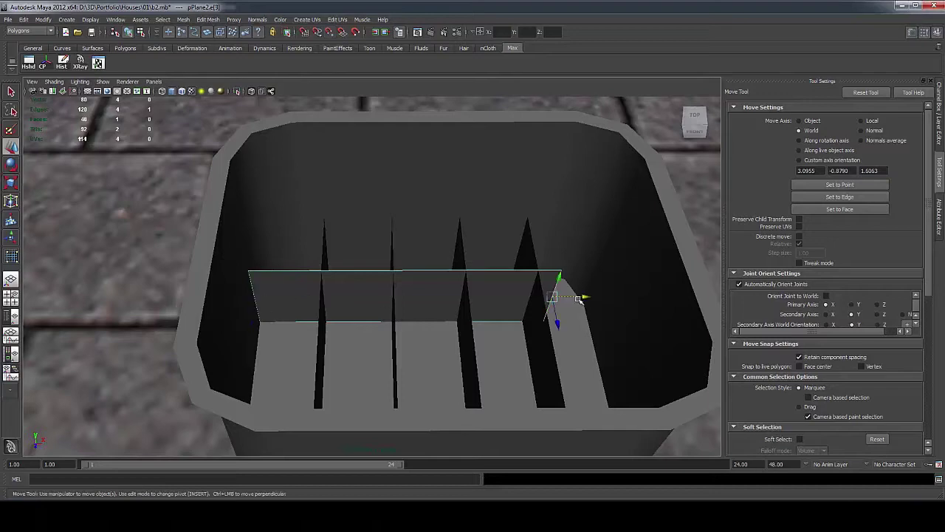
mouse_move(590, 297)
left_mouse_down()
mouse_move(605, 307)
mouse_move(590, 314)
left_mouse_up()
right_click_drag(527, 312, 548, 300)
left_click_drag(462, 307, 353, 307, "alt")
left_click(353, 307)
Move the cross divider along Z slightly toward the box's back wall
scroll(353, 307, "down", 3)
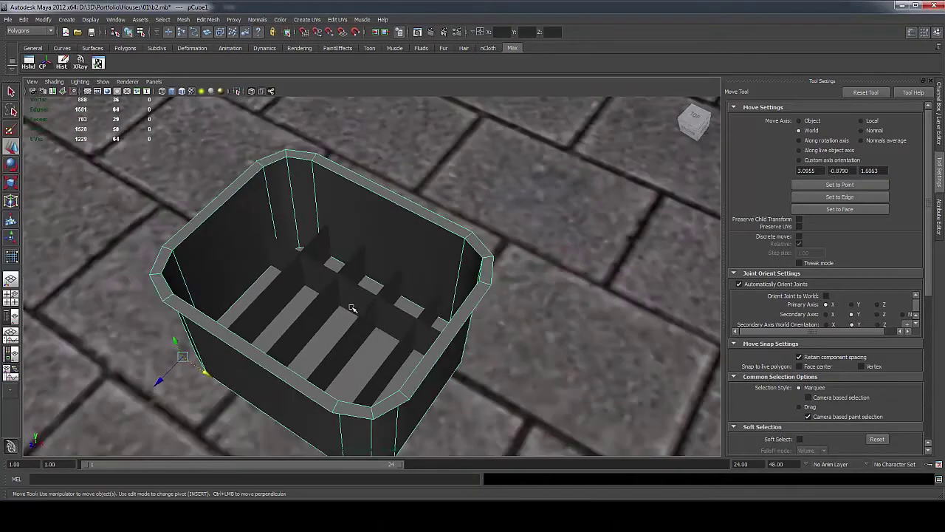
right_click_drag(352, 307, 372, 294)
left_click(353, 296)
scroll(352, 297, "up", 3)
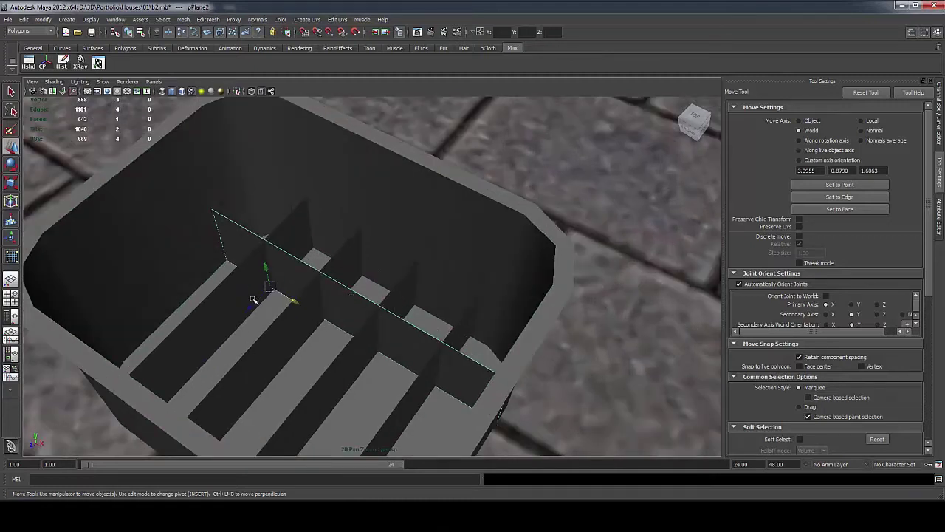
left_click_drag(260, 301, 271, 296)
key("space")
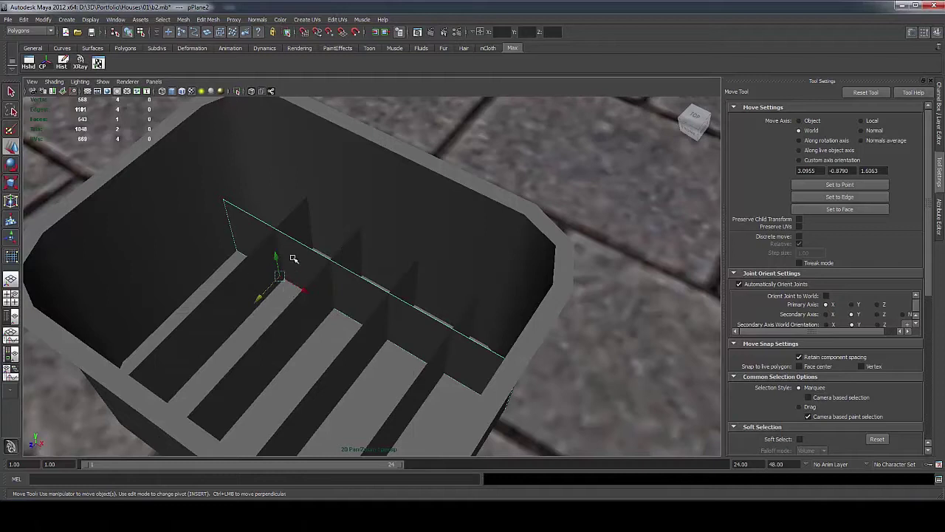
Open the UV Texture Editor and widen the cross divider's UV shell horizontally to suit its longer shape
left_click(99, 64)
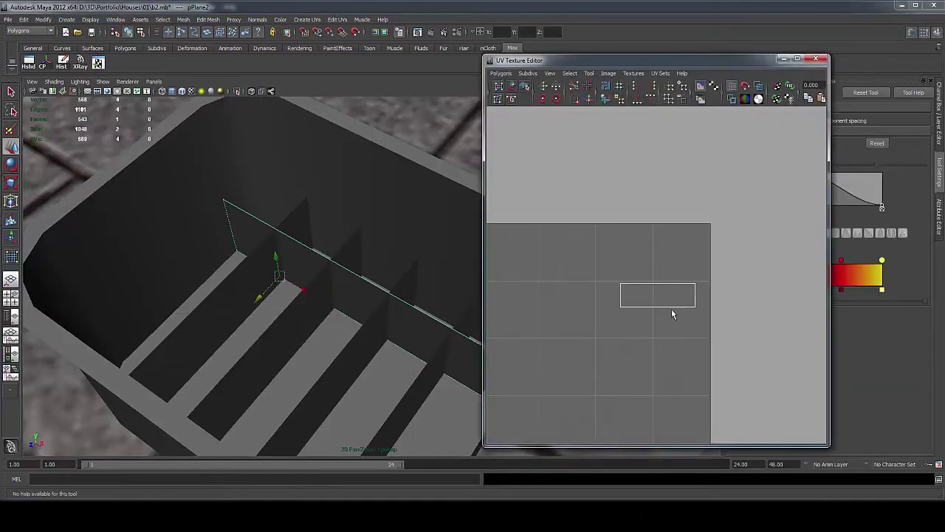
middle_click_drag(652, 299, 596, 281, "alt")
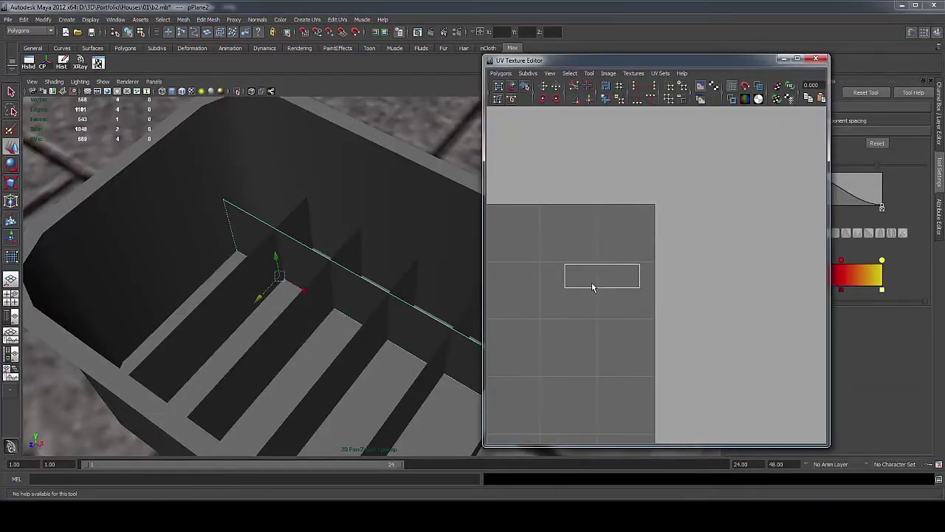
right_click_drag(593, 284, 617, 286)
left_click_drag(559, 254, 661, 302)
right_click_drag(624, 286, 628, 270, "shift")
left_click_drag(667, 277, 663, 277)
Add the four other dividers to the selection and shift the cross divider's UVs along U to line up with their left ends
left_click(310, 304, "shift")
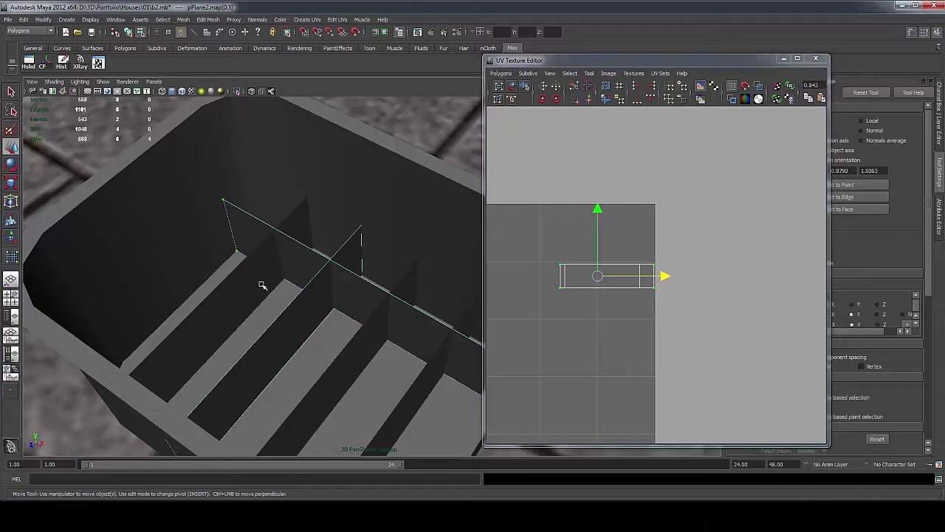
scroll(310, 317, "down", 2)
scroll(373, 347, "down", 4)
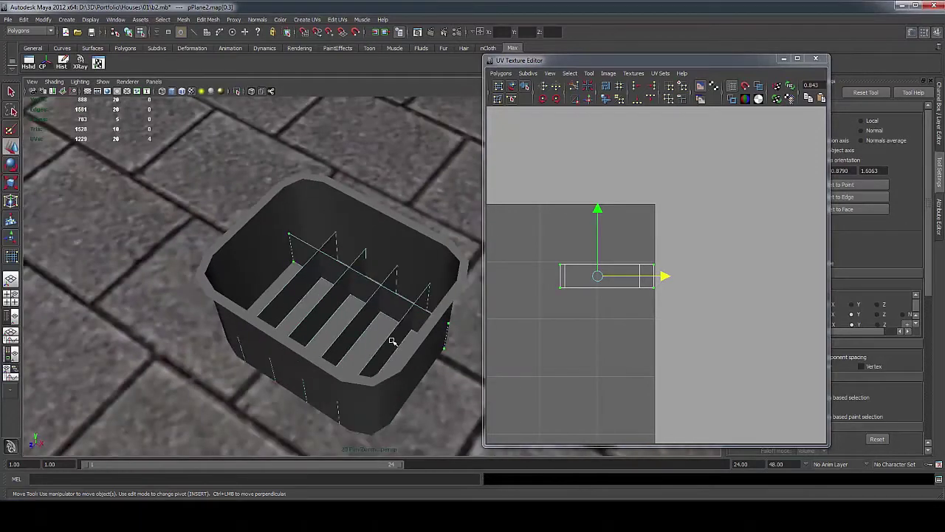
scroll(614, 294, "up", 2)
mouse_move(627, 277)
left_mouse_down()
mouse_move(650, 276)
mouse_move(642, 278)
left_mouse_up()
Select the UVs of all five dividers and move them along U to sit inside the texture's right border
left_click_drag(680, 250, 517, 317)
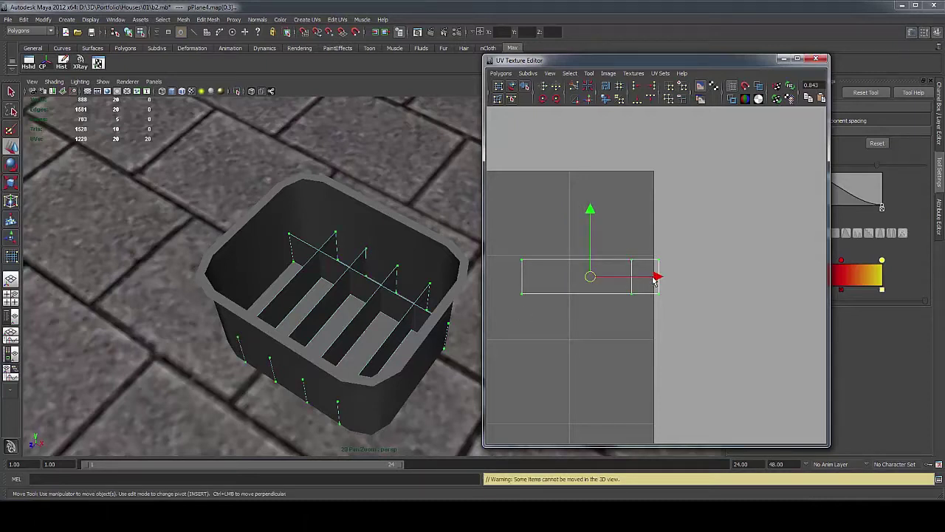
left_click_drag(654, 279, 646, 279)
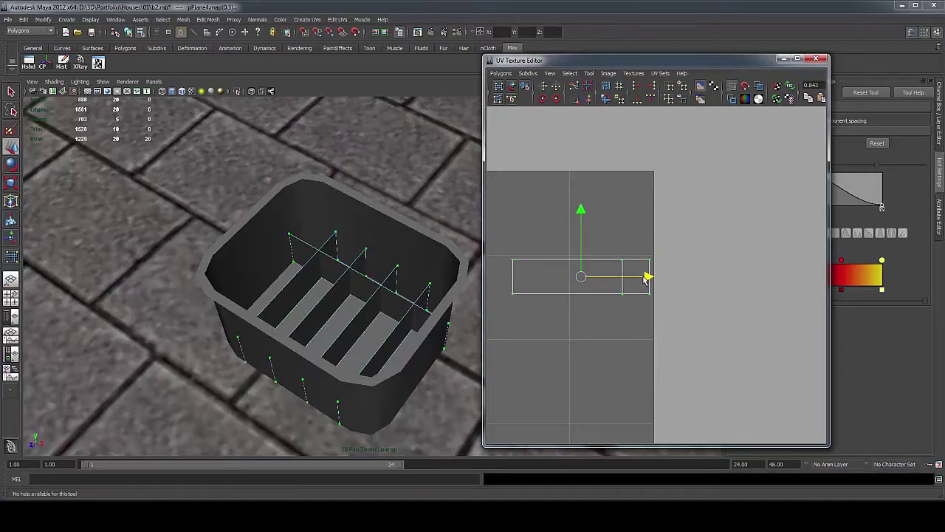
scroll(633, 279, "down", 1)
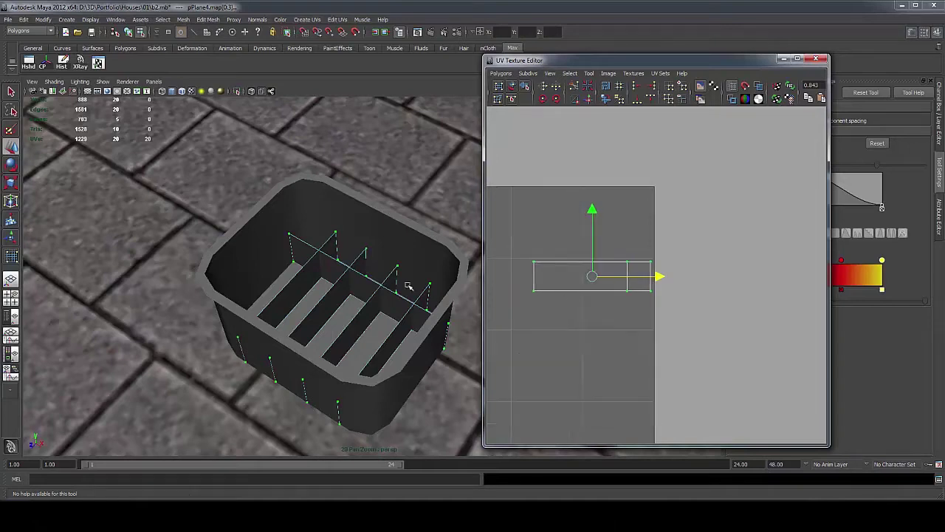
left_click(421, 256)
left_click(658, 277)
right_click_drag(350, 297, 397, 232)
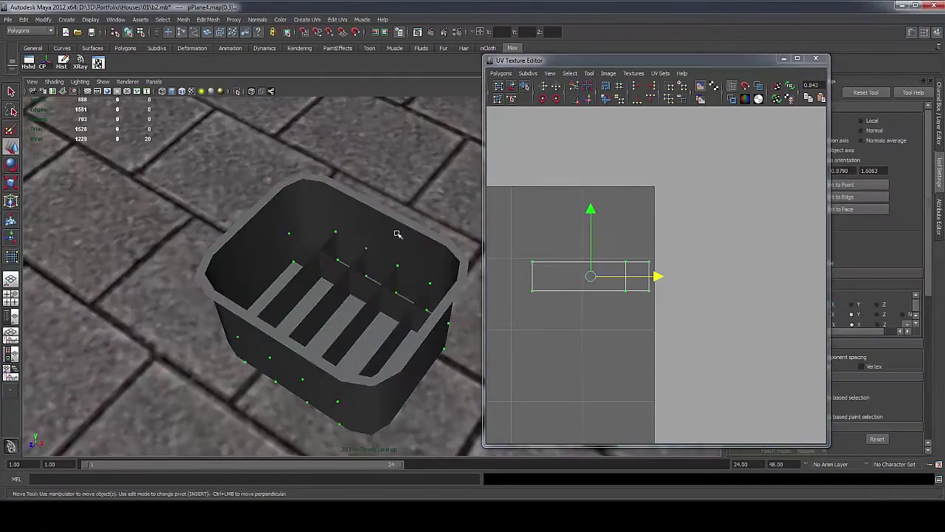
Return to object selection, select the cross divider and close the UV Texture Editor
left_click(396, 232)
scroll(396, 233, "up", 3)
middle_click_drag(397, 233, 312, 241, "alt")
left_click_drag(312, 241, 315, 272, "alt")
left_click(313, 274)
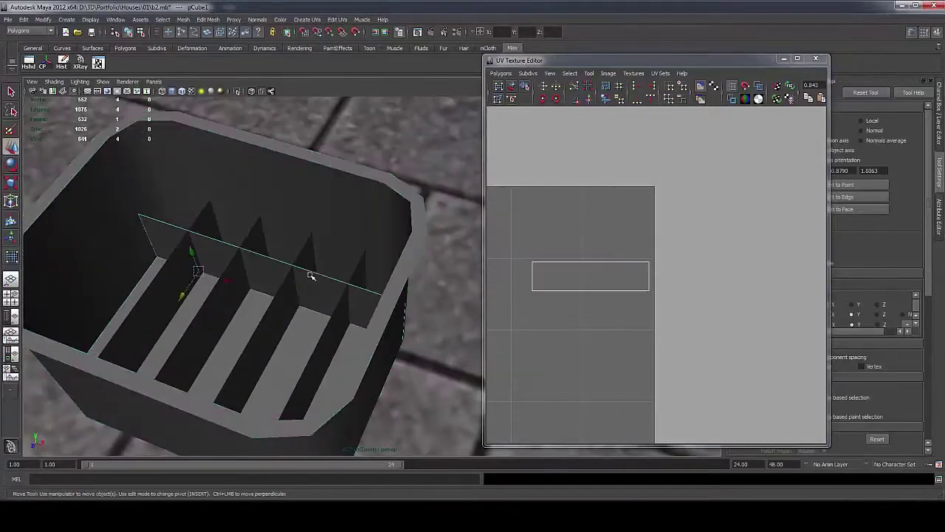
scroll(312, 274, "up", 3)
middle_click_drag(240, 277, 380, 229, "alt")
scroll(237, 244, "down", 3)
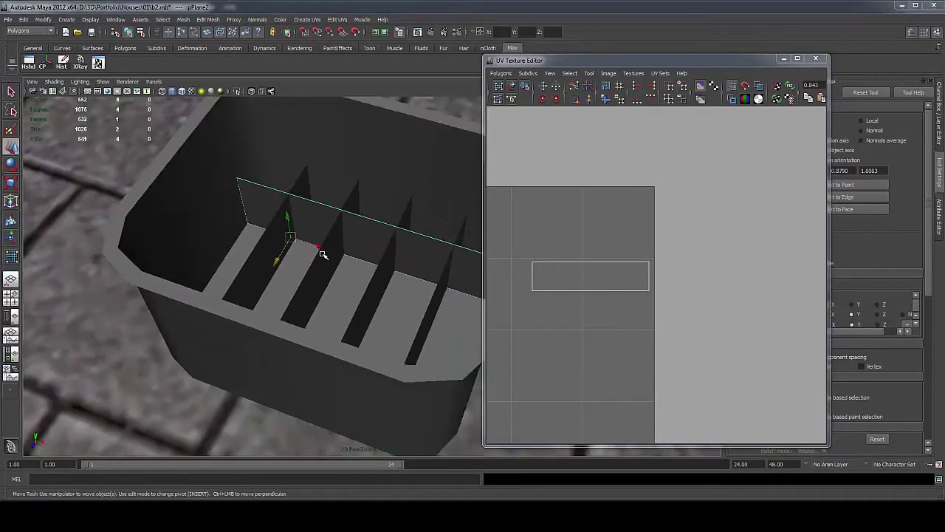
key("space")
left_click(816, 58)
key("space")
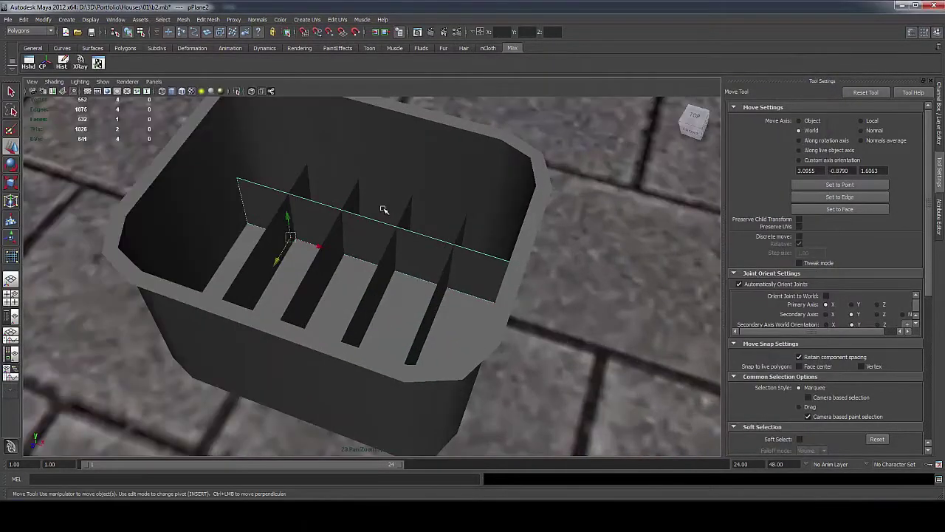
Show the crate in the top view as wireframe, framed closely around the selected cross divider
key("space")
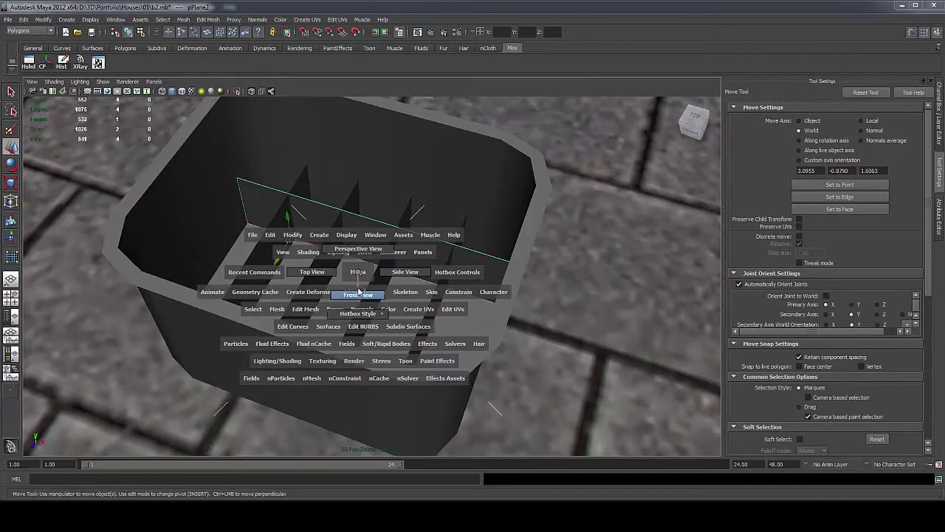
left_click(356, 295)
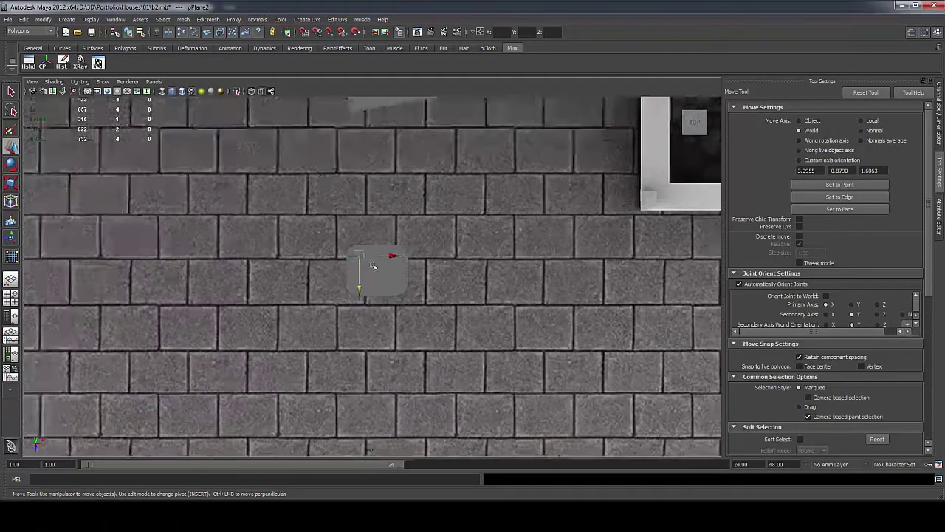
left_click(163, 92)
scroll(367, 254, "up", 6)
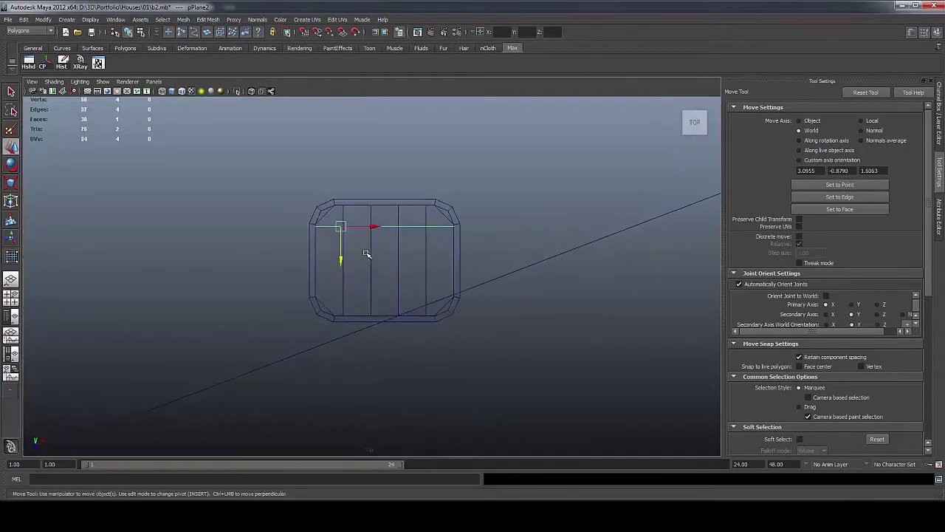
middle_click_drag(355, 281, 341, 310, "alt")
scroll(347, 266, "up", 2)
mouse_move(338, 267)
right_mouse_down("alt")
mouse_move(336, 253)
mouse_move(337, 278)
right_mouse_up("alt")
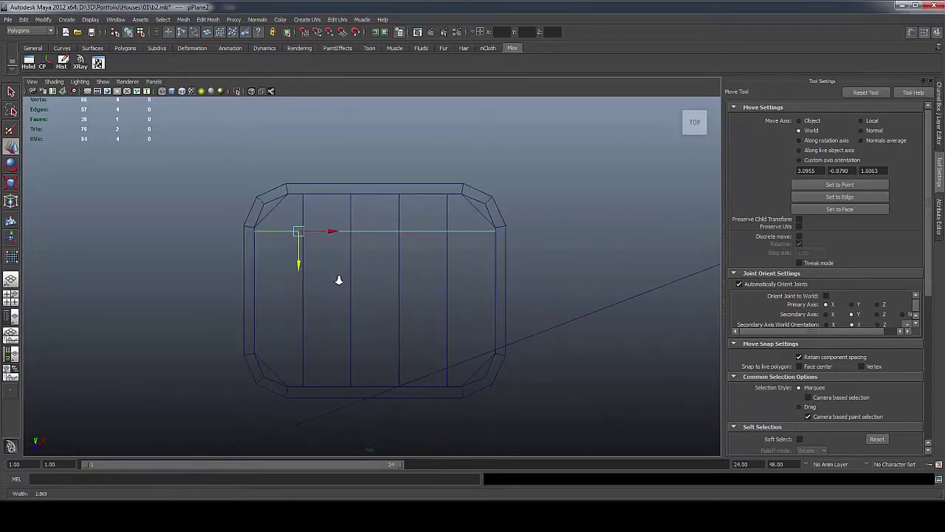
Place the cross divider and a duplicate of it against the box's two opposite long walls
left_click_drag(299, 262, 306, 418)
key("ctrl+d")
left_click_drag(247, 188, 257, 198)
Place three more duplicates of the cross divider along Z between the two outer ones
left_click_drag(299, 227, 297, 281)
key("c")
key("ctrl+d")
key("ctrl+d")
left_click_drag(299, 280, 300, 375)
key("ctrl+d")
left_click_drag(282, 229, 290, 365)
Select all five cross dividers and distribute them evenly along World Z using Align Objects in Dist mode
left_click(253, 386, "shift")
left_click(253, 196, "shift")
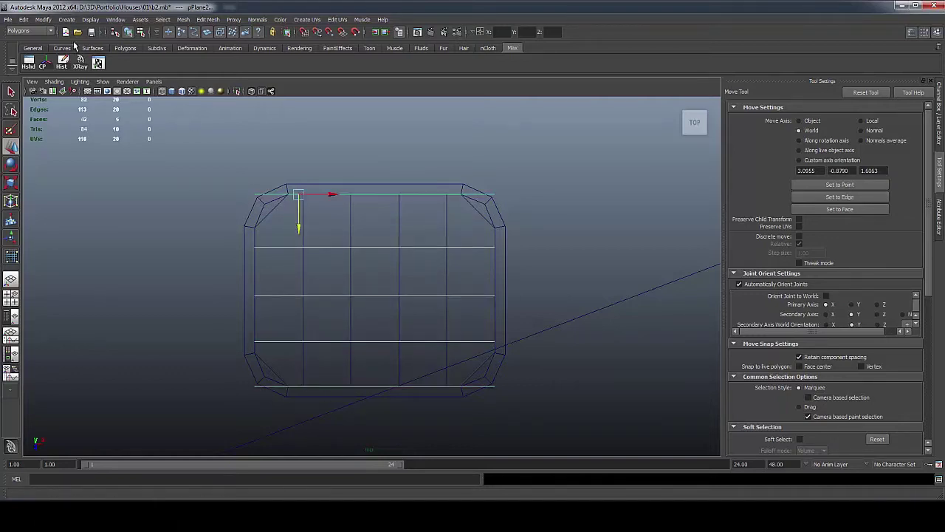
left_click(44, 20)
mouse_move(75, 63)
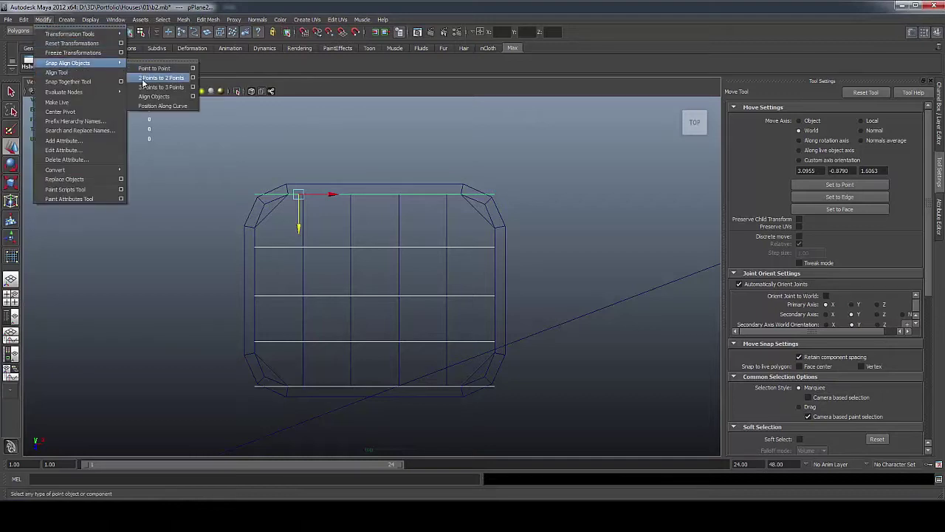
left_click(192, 98)
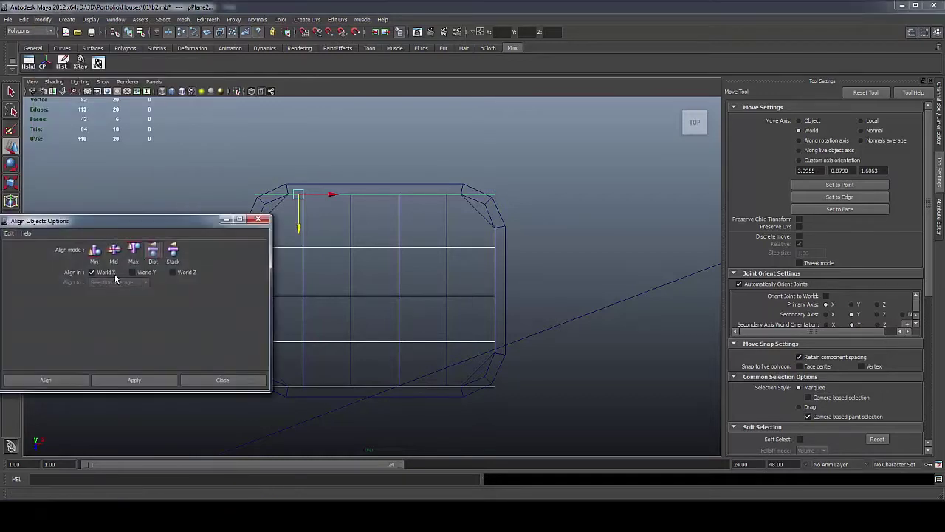
left_click(135, 380)
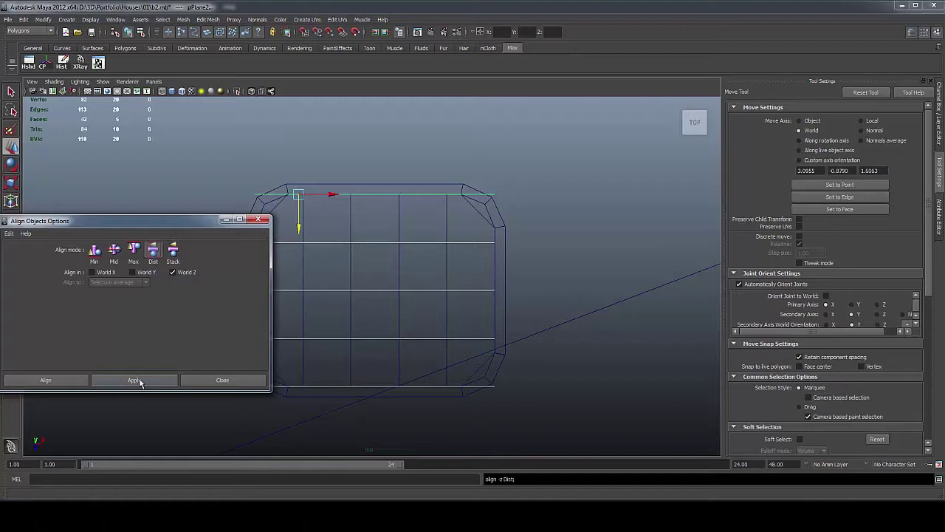
left_click(219, 382)
Delete the two outermost cross dividers lying against the box's opposite long walls
left_click(264, 390)
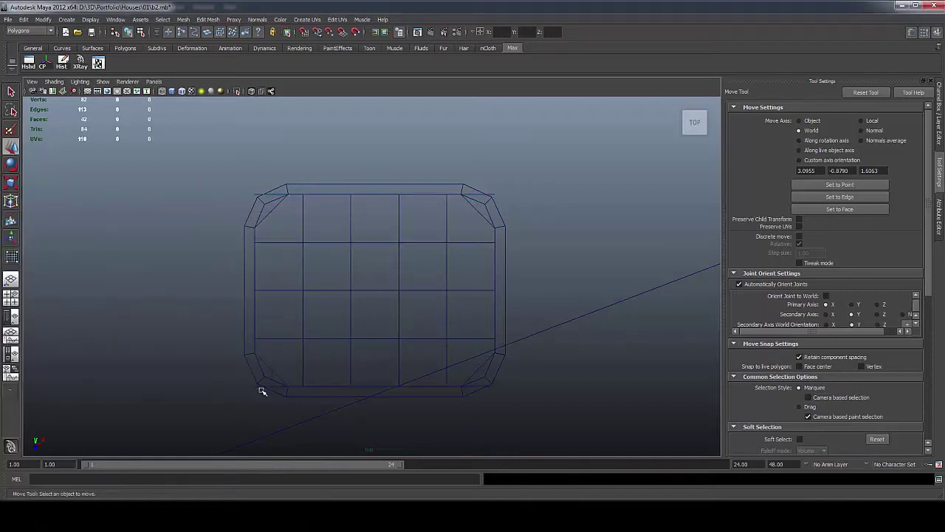
left_click(257, 386)
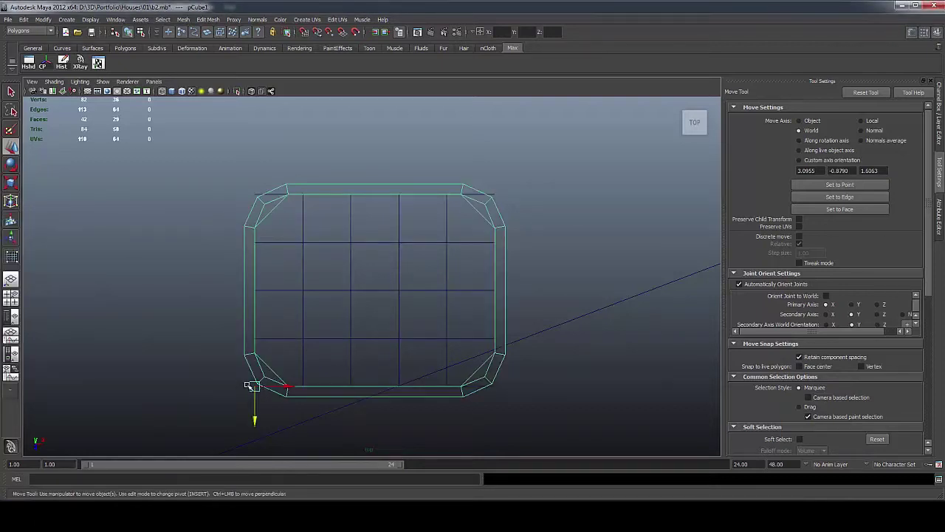
key("Delete")
key("ctrl+z")
left_click(249, 386)
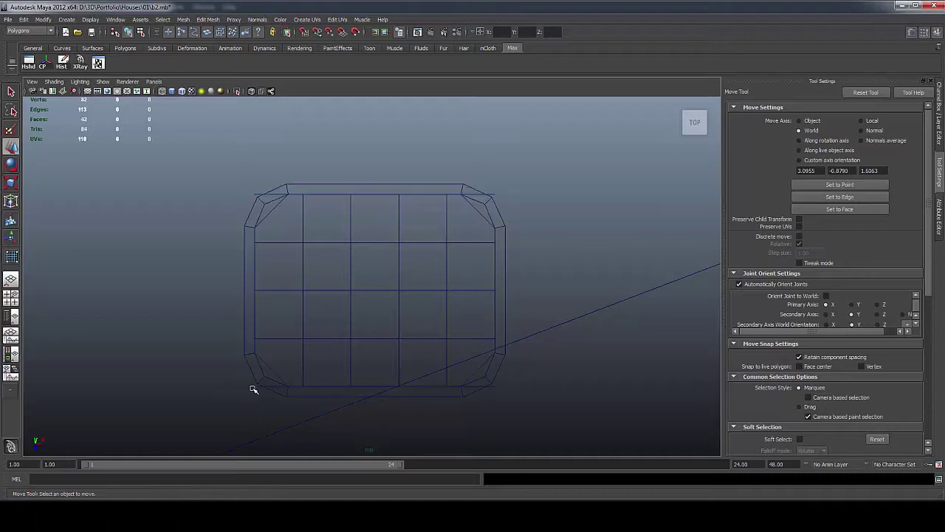
left_click(256, 386)
key("Delete")
left_click(254, 195)
key("Delete")
Return to the perspective view and display the scene with textured shading
key("space")
mouse_move(332, 224)
left_mouse_down()
mouse_move(336, 205)
mouse_move(325, 222)
left_mouse_up()
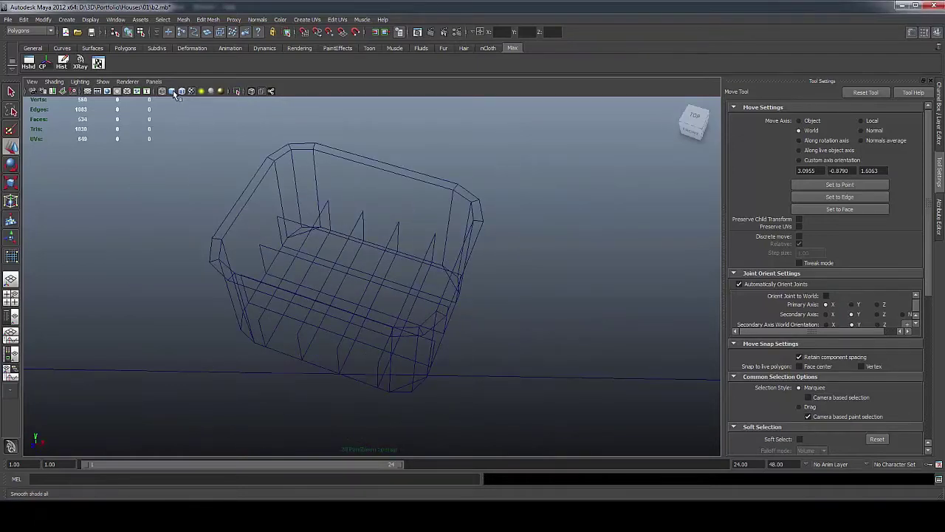
key("6")
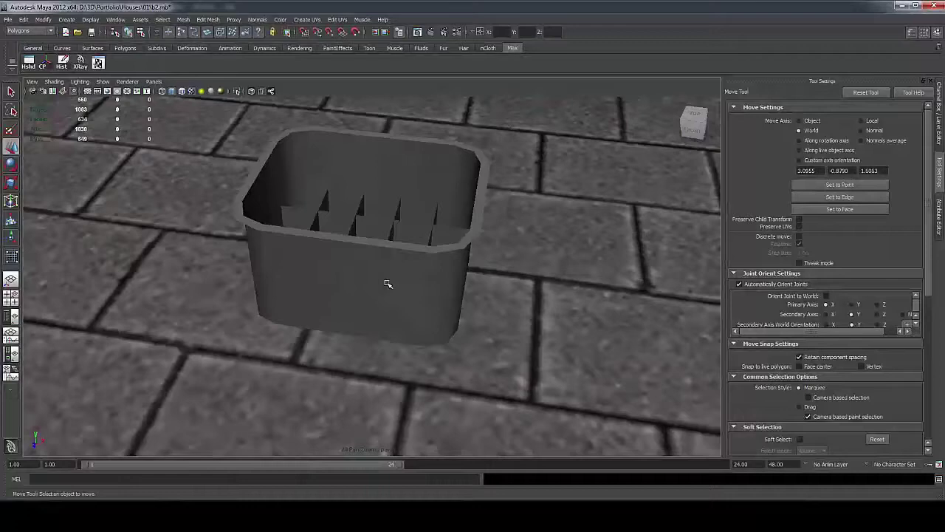
Select the three cross dividers, the four dividers crossing them and the box, and combine them into one mesh
left_click(308, 270)
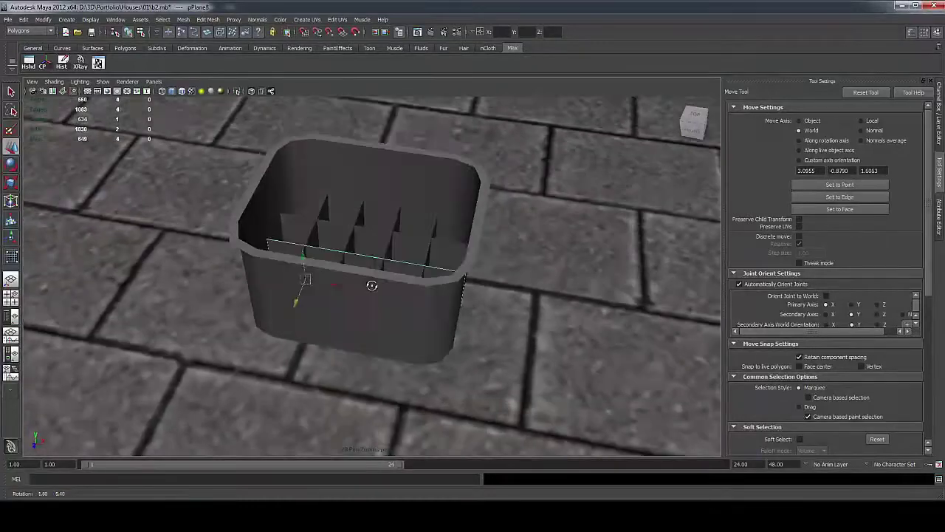
left_click_drag(308, 271, 321, 242, "alt")
left_click(276, 319, "shift")
left_click(282, 286, "shift")
left_click(289, 260, "shift")
left_click(361, 245, "shift")
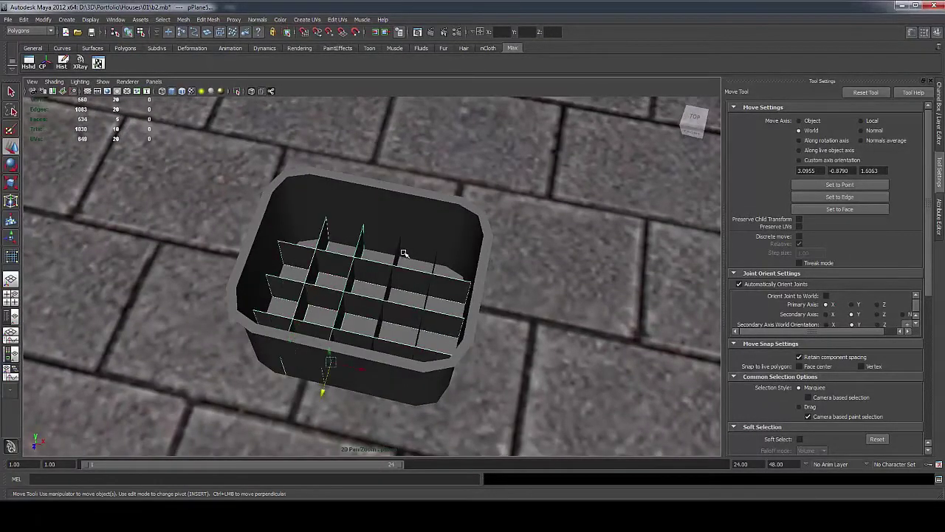
left_click(401, 254, "shift")
left_click(437, 258, "shift")
left_click(445, 233, "shift")
right_click(444, 234, "shift")
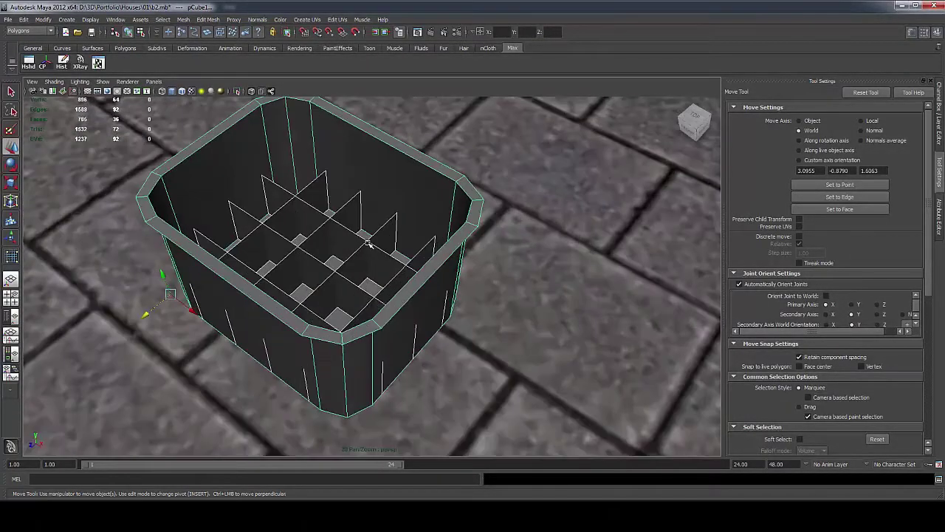
right_click(368, 242, "shift")
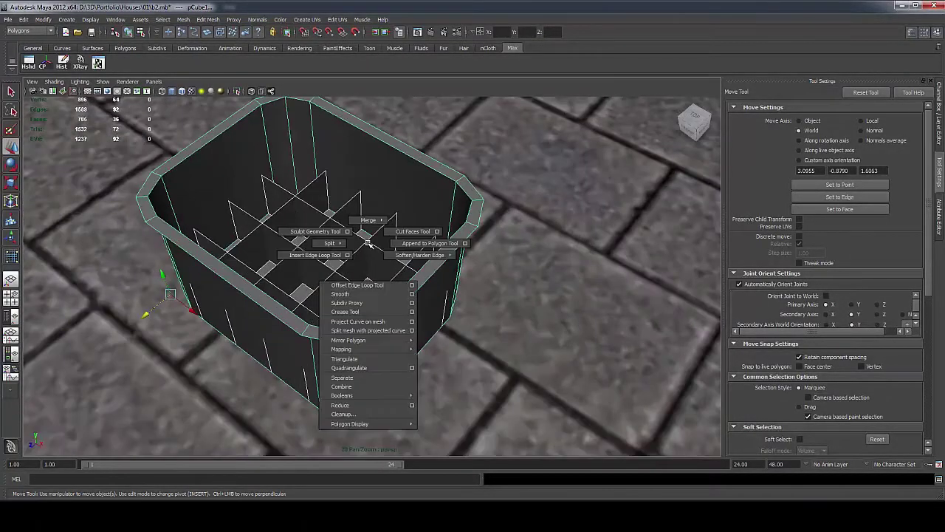
left_click(361, 387)
Delete the construction history of the combined crate mesh
left_click_drag(313, 233, 328, 222, "alt")
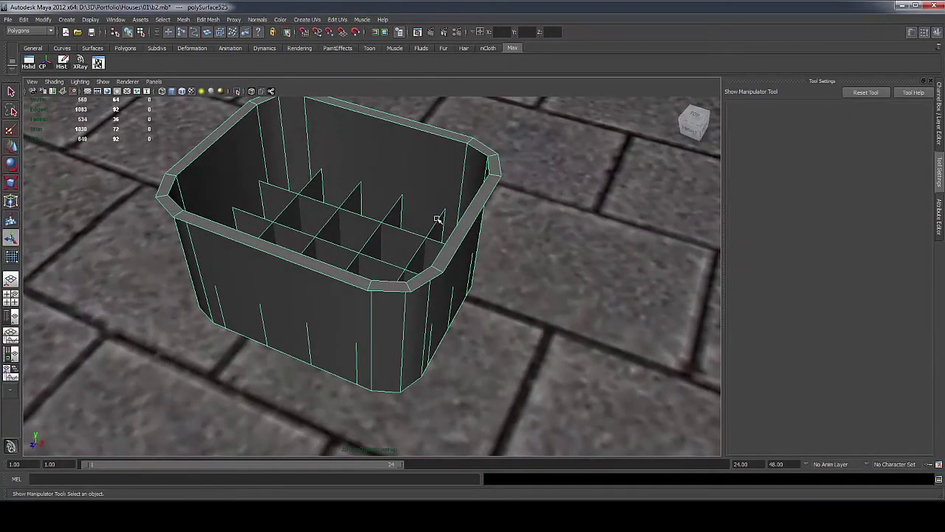
middle_click_drag(437, 219, 434, 247, "alt")
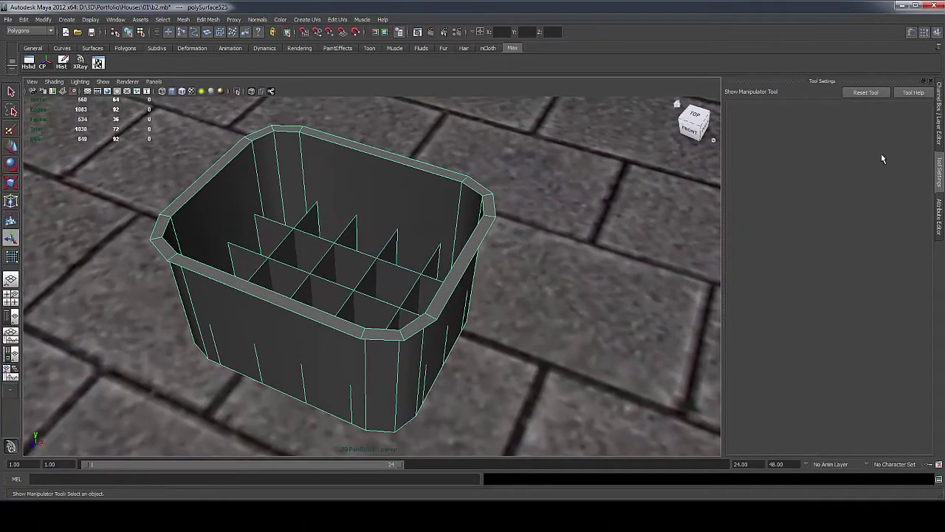
key("ctrl+a")
left_click(750, 109)
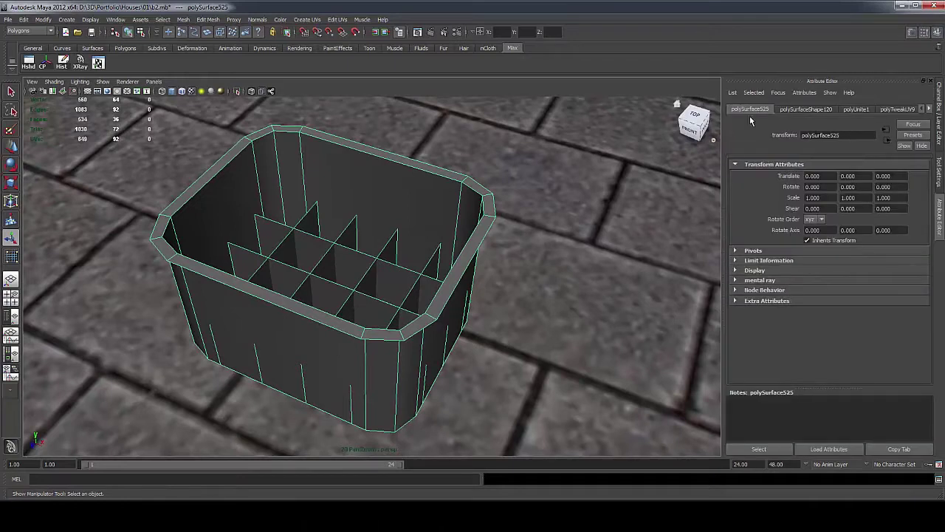
double_click(855, 135)
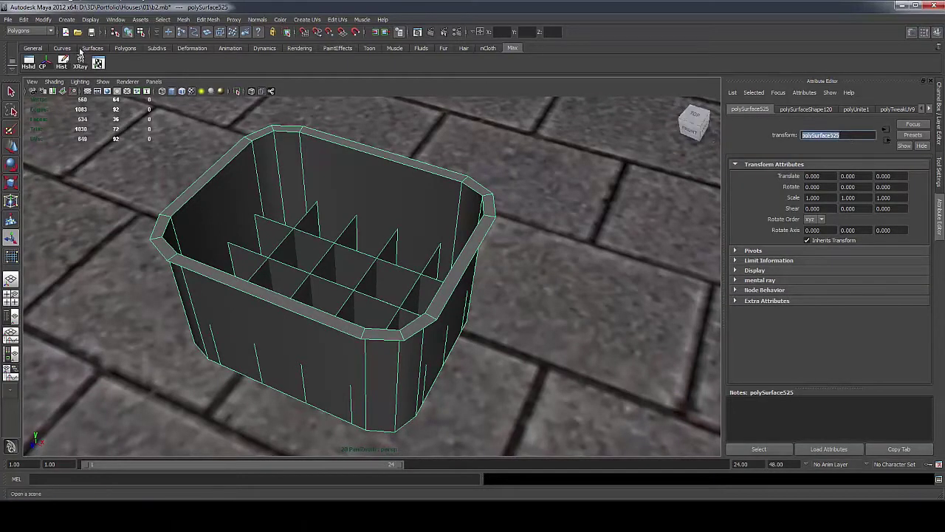
left_click(62, 65)
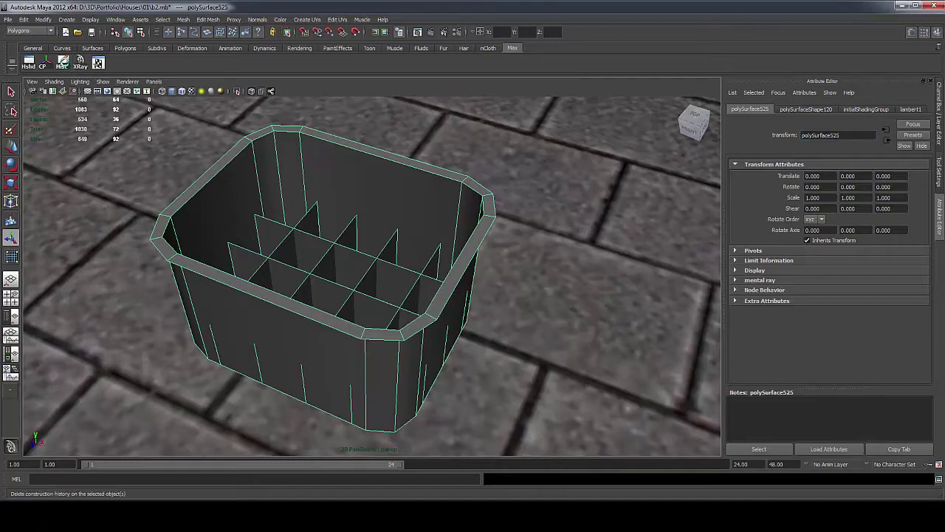
Rename the combined mesh as crate
left_click_drag(813, 135, 842, 135)
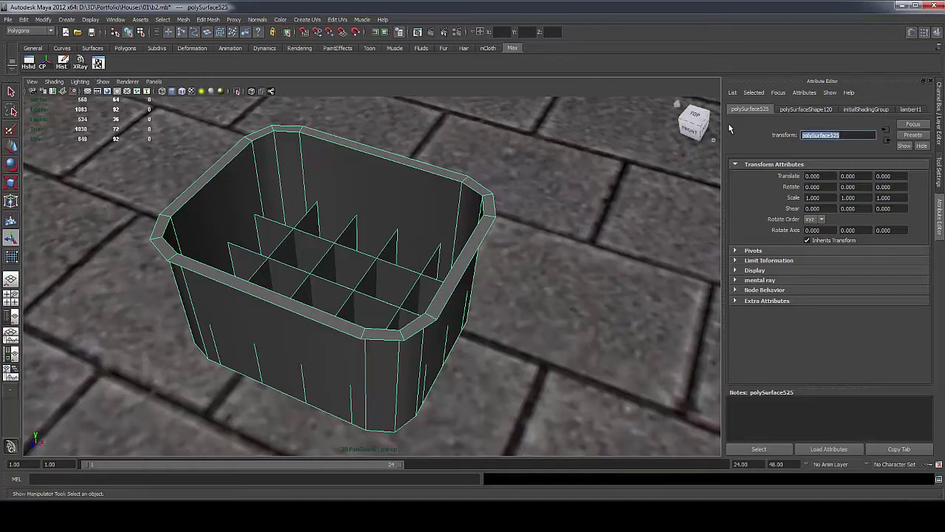
type("crate")
key("Return")
left_click(547, 213)
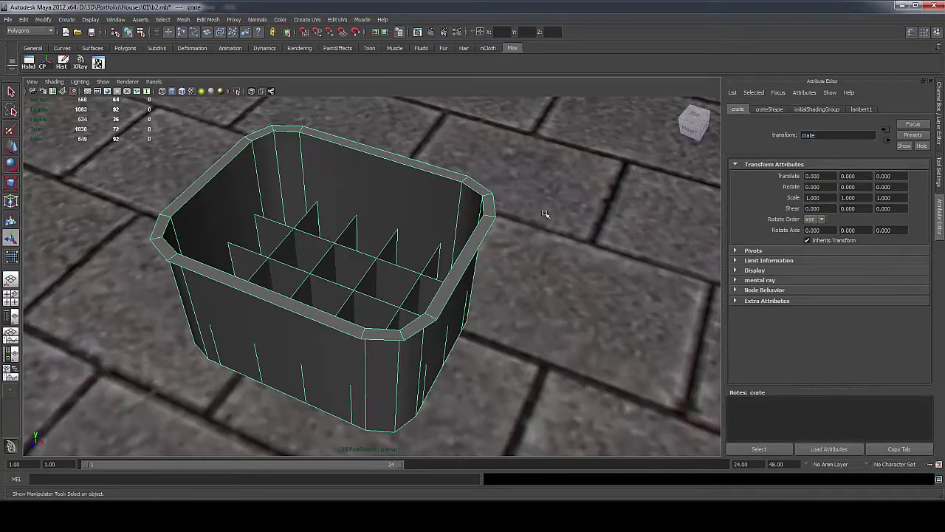
Examine the crate from farther away against the paving and the nearby pallets
left_click(452, 215)
scroll(452, 214, "down", 4)
scroll(452, 214, "up", 5)
scroll(452, 214, "down", 5)
left_click_drag(452, 214, 427, 216, "alt")
scroll(429, 217, "down", 4)
scroll(428, 221, "up", 5)
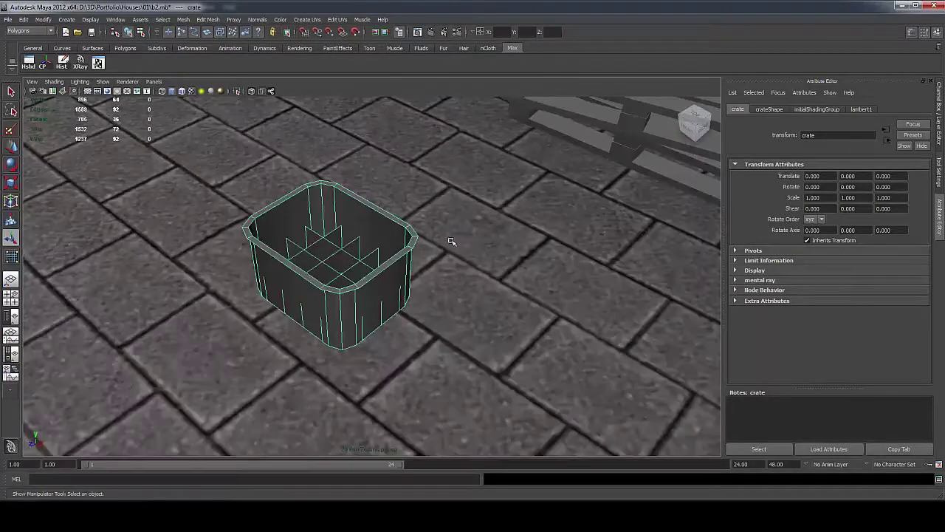
scroll(426, 249, "down", 5)
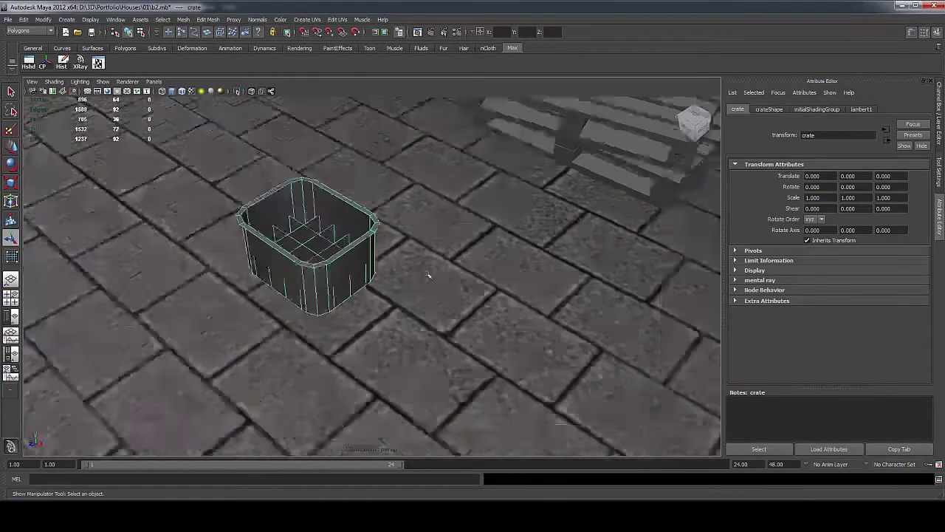
left_click(294, 322)
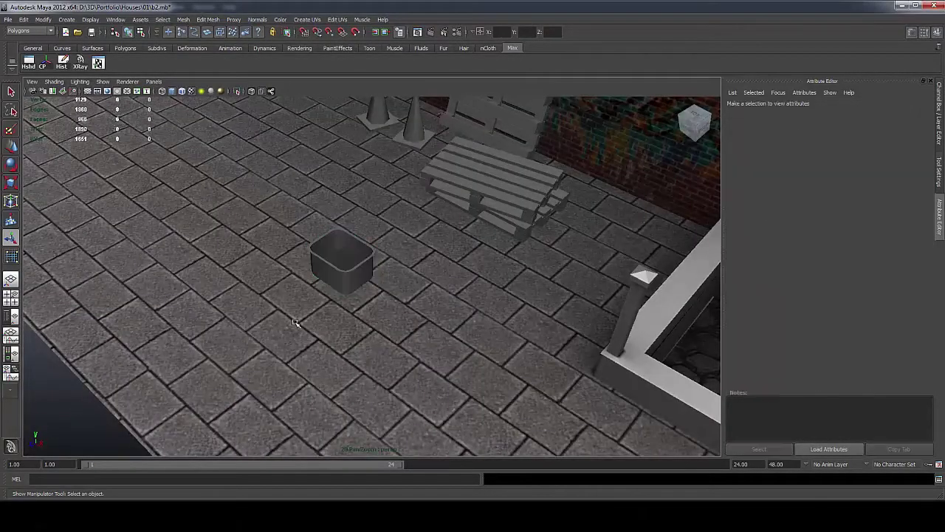
Create a polygon cylinder with radius 1, height 1, 4 axis divisions and 1 height division
right_click(386, 291, "shift")
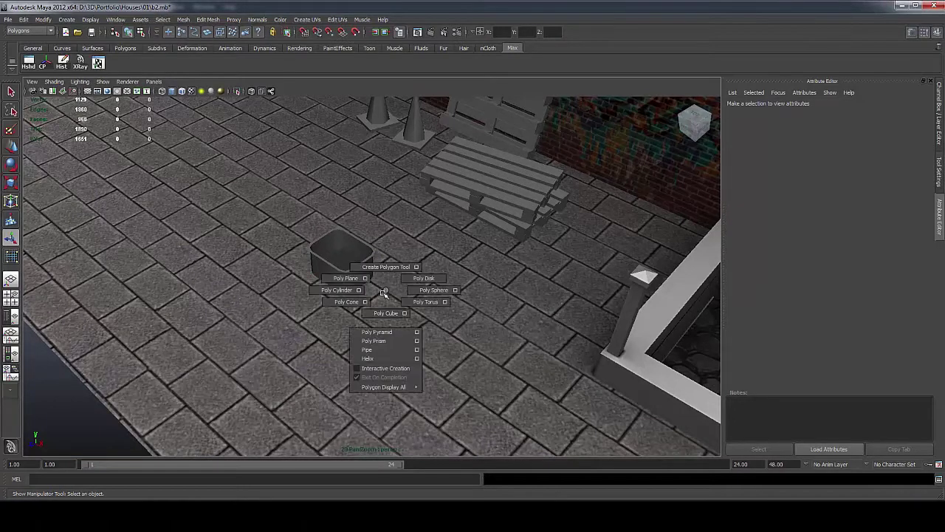
right_click_drag(384, 294, 360, 290, "shift")
left_click_drag(158, 223, 559, 228)
left_click(512, 273)
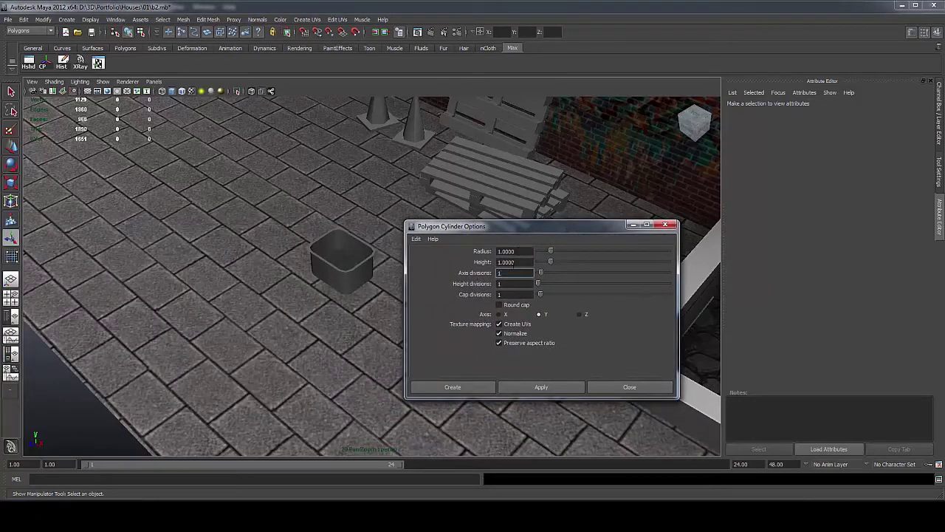
left_click(514, 261)
left_click(526, 387)
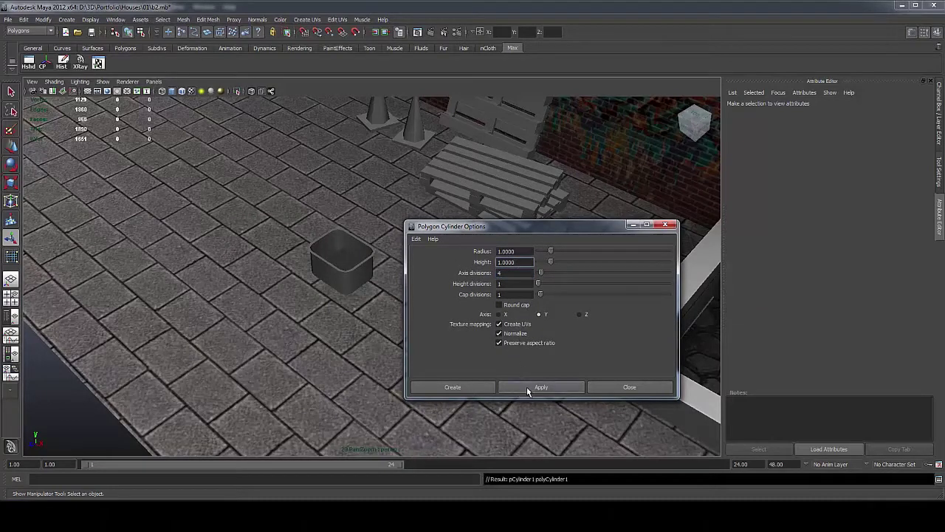
left_click(627, 388)
Move the new cylinder onto the paving beside the crate, at about -3.965, 1.325, 3.158
scroll(648, 337, "down", 1)
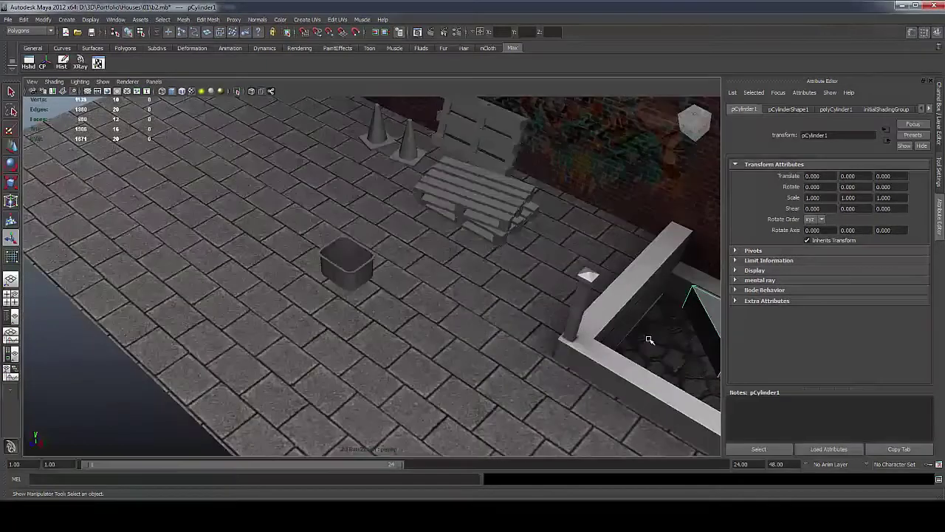
middle_click_drag(647, 338, 511, 342, "alt")
key("w")
left_click_drag(660, 349, 335, 240)
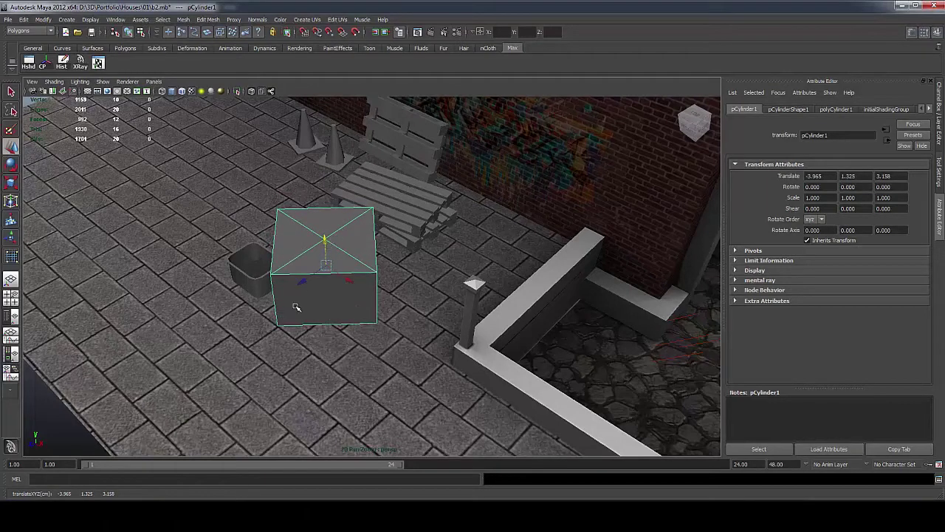
Snap the cylinder's pivot to its lower front corner vertex
key("Insert")
key("v")
middle_click_drag(294, 323, 262, 324)
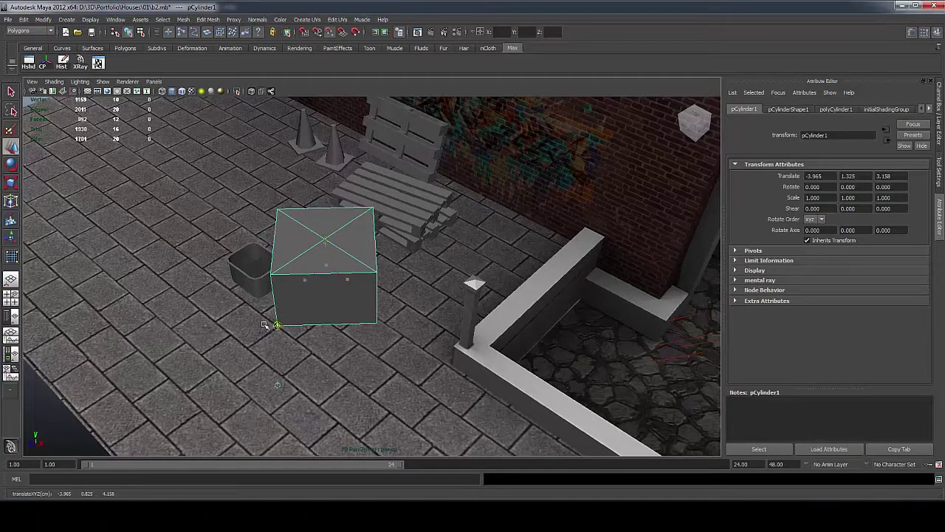
key("Insert")
Scale the cylinder down uniformly to about 0.086 from its corner pivot
key("r")
left_click_drag(278, 326, 160, 402)
middle_click_drag(160, 403, 132, 425)
key("w")
scroll(191, 392, "up", 5)
middle_click_drag(192, 392, 346, 327, "alt")
scroll(344, 328, "up", 2)
left_click_drag(337, 332, 388, 310, "alt")
scroll(399, 304, "down", 4)
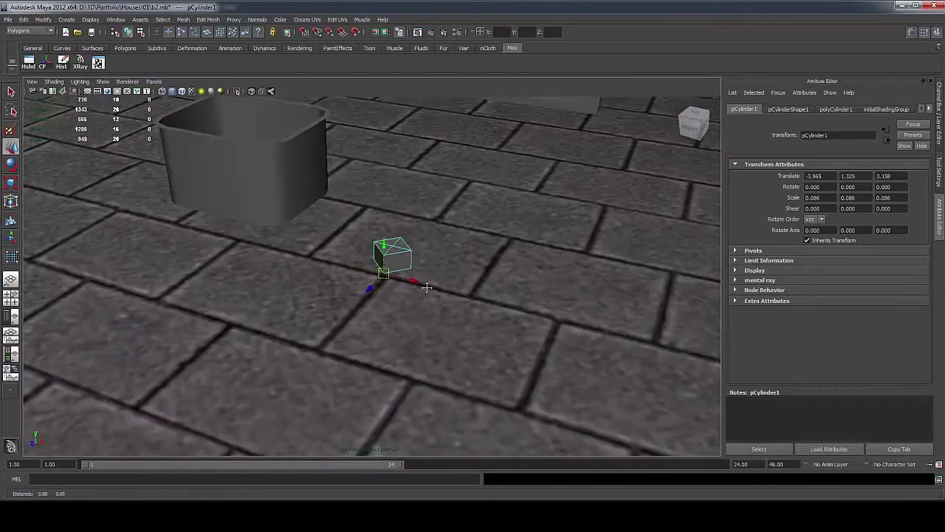
middle_click_drag(429, 203, 392, 276, "alt")
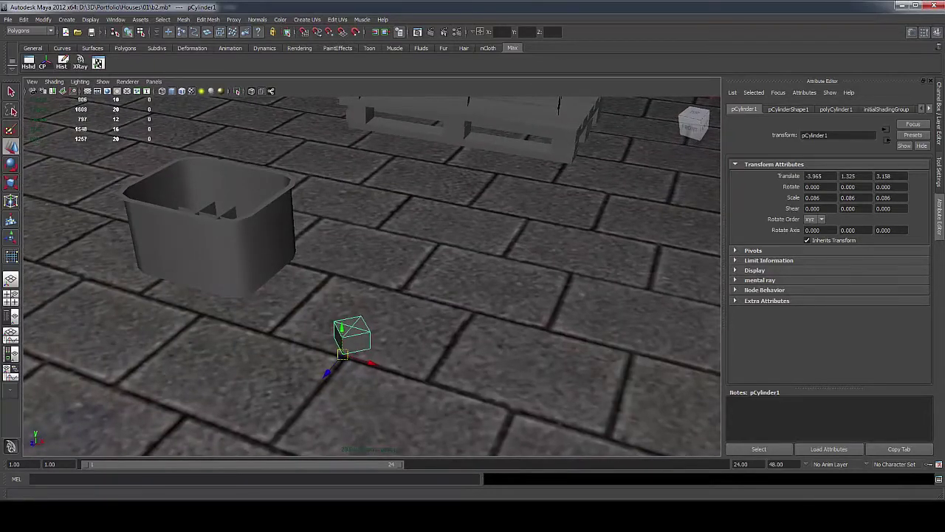
Switch to Photoshop and crop the brown bottle image in Untitled-1 to a rectangular selection around the bottle
key("alt+Tab")
left_click(156, 36)
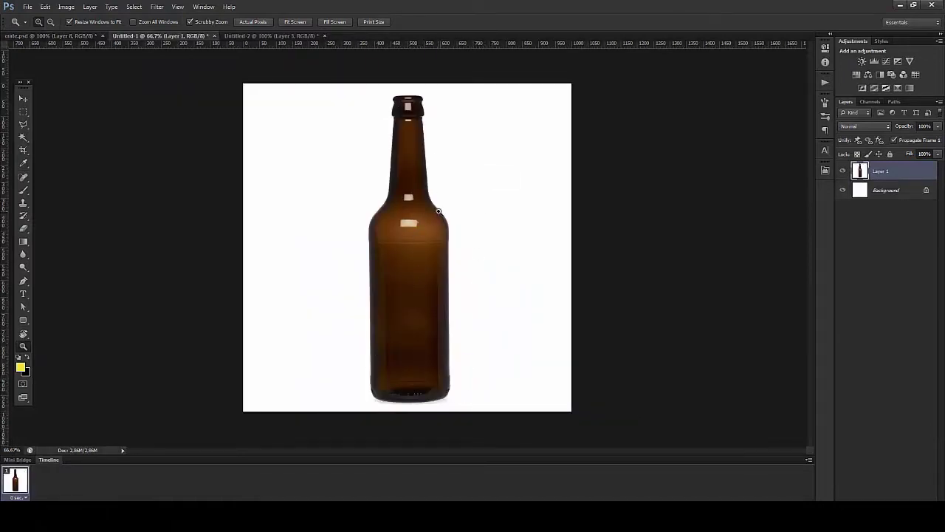
left_click(23, 111)
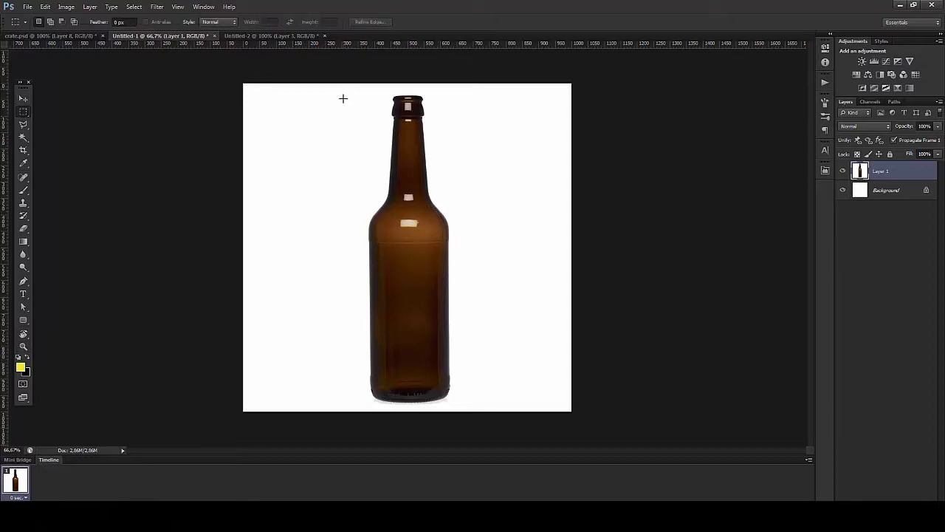
left_click_drag(344, 96, 462, 344)
left_click_drag(336, 89, 447, 322)
mouse_move(455, 365)
left_mouse_down()
mouse_move(465, 407)
mouse_move(495, 407)
mouse_move(469, 353)
left_mouse_up()
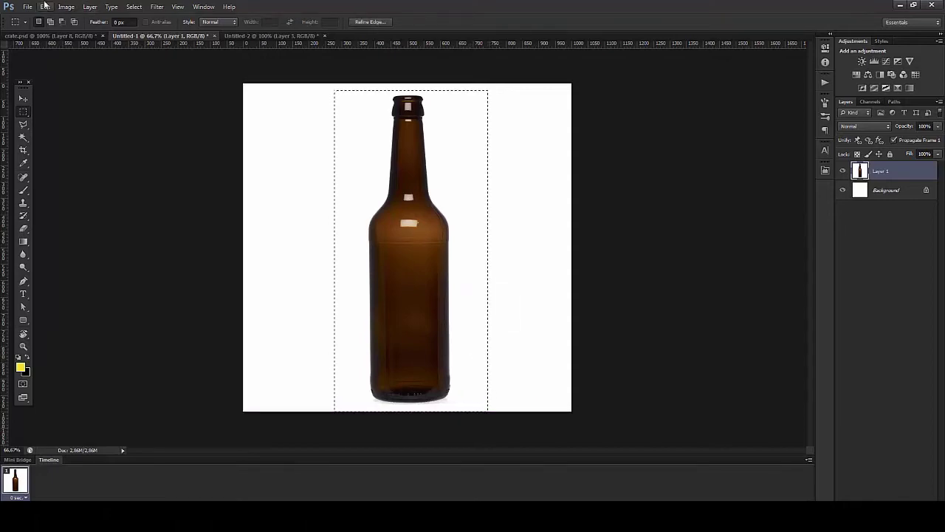
left_click(66, 7)
left_click(74, 107)
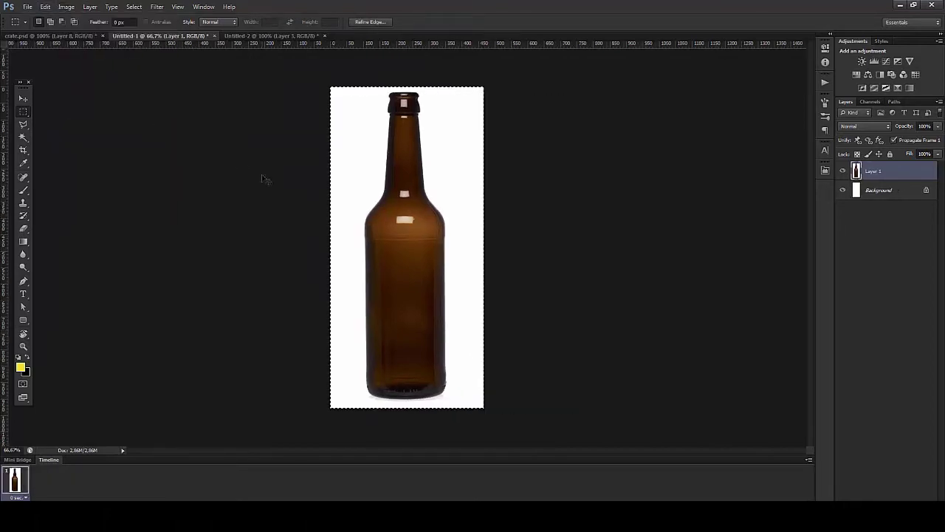
Resize the bottle image to a width of 400 pixels with constrained proportions
left_click(66, 7)
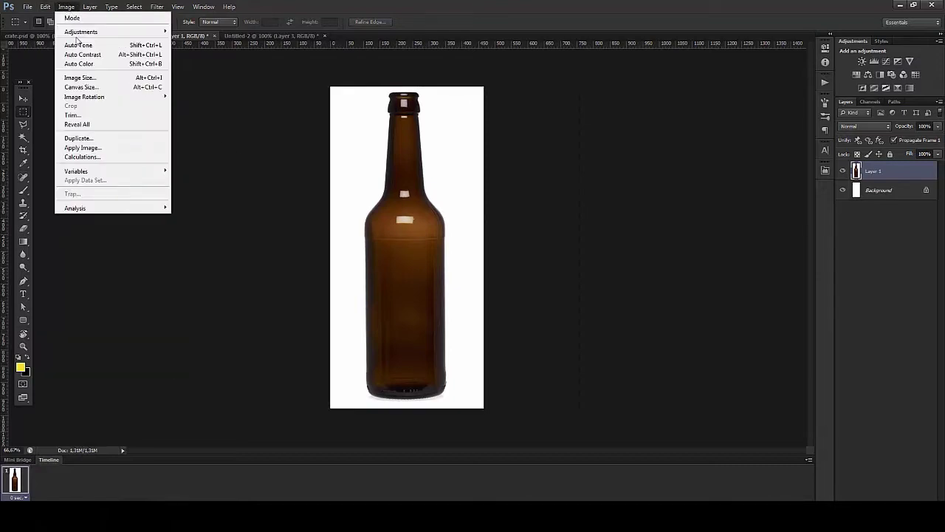
left_click(82, 78)
type("400")
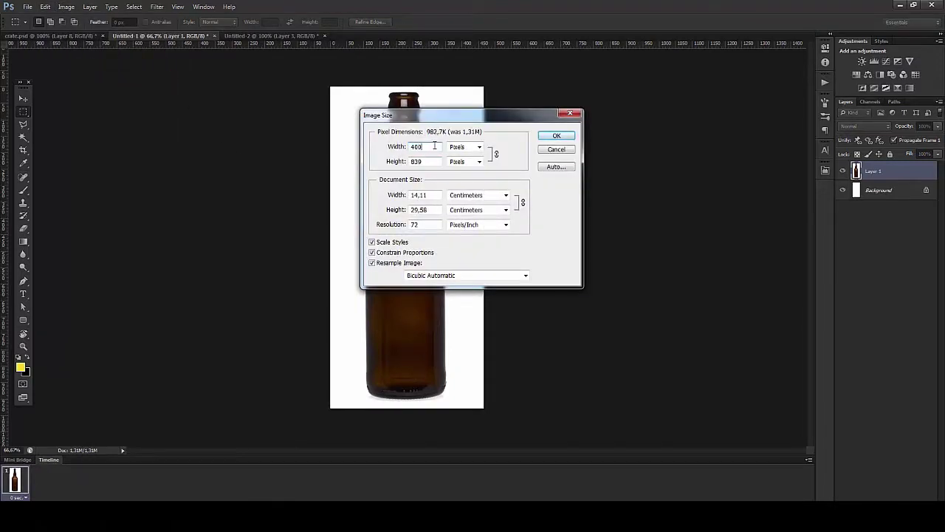
key("Return")
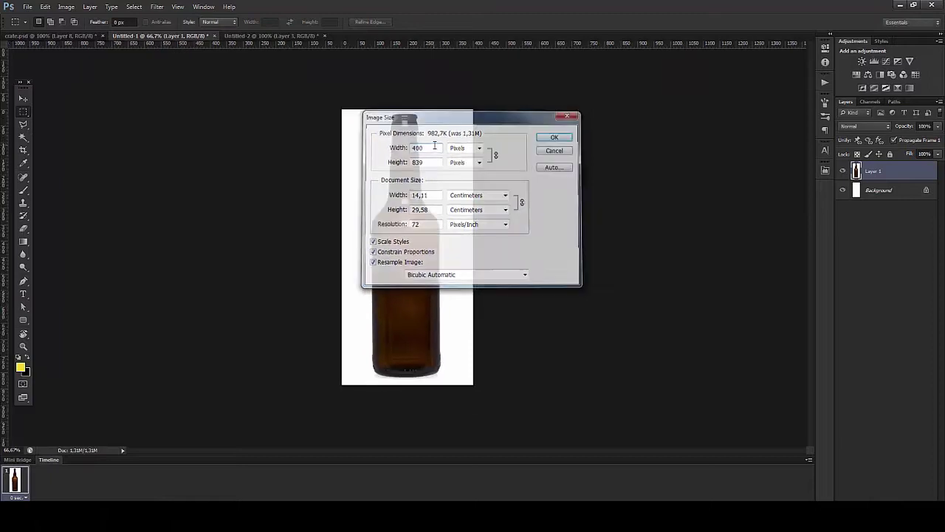
Scale the bottle layer down slightly about its centre with Free Transform, leaving a wider white margin around it
key("ctrl+t")
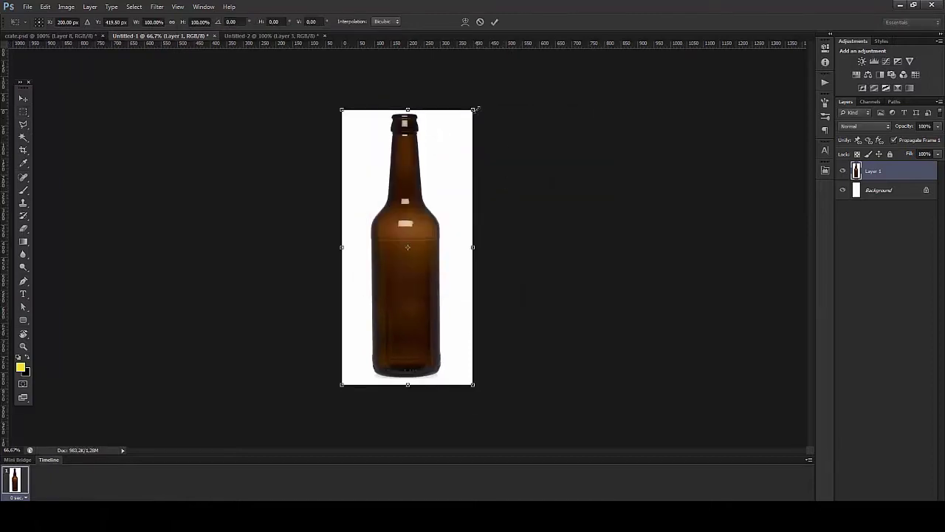
left_click_drag(476, 109, 466, 124, "alt+shift")
key("Return")
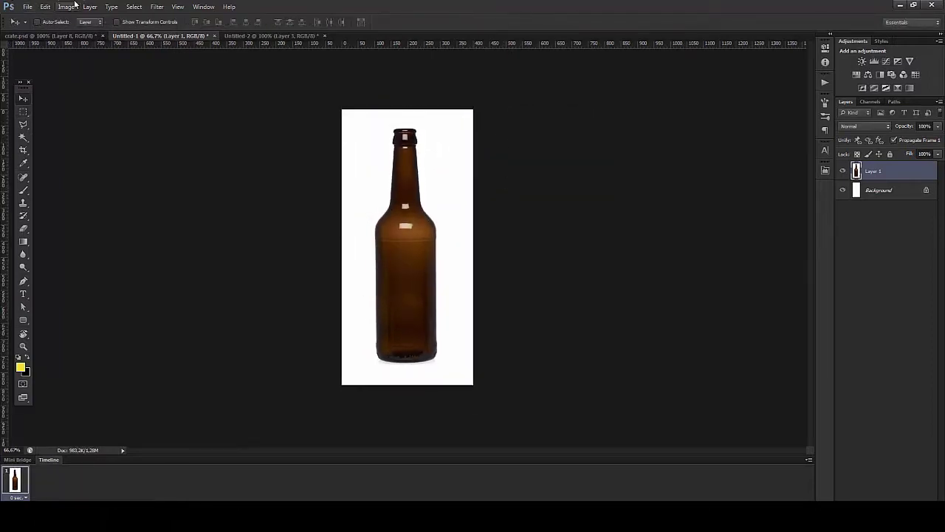
Reduce the canvas height of the bottle image to 800 pixels, accepting the clipping
left_click(74, 6)
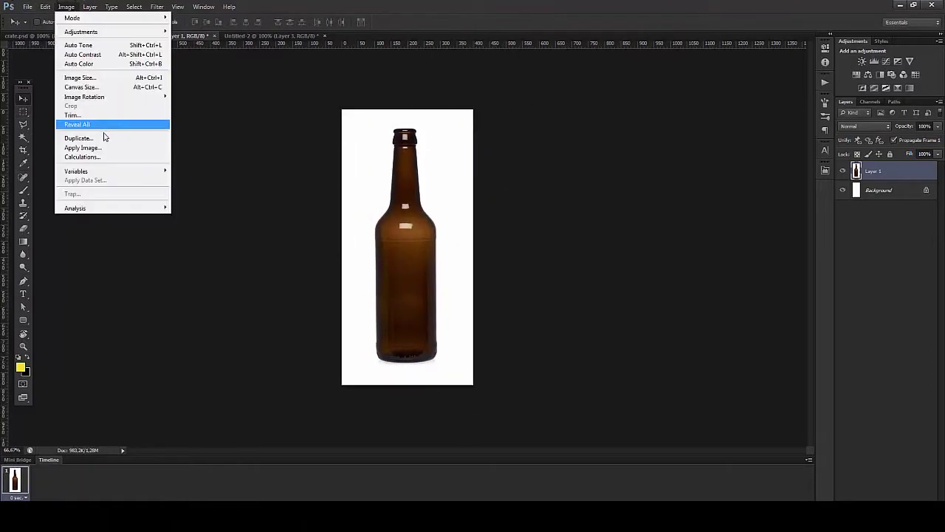
left_click(81, 88)
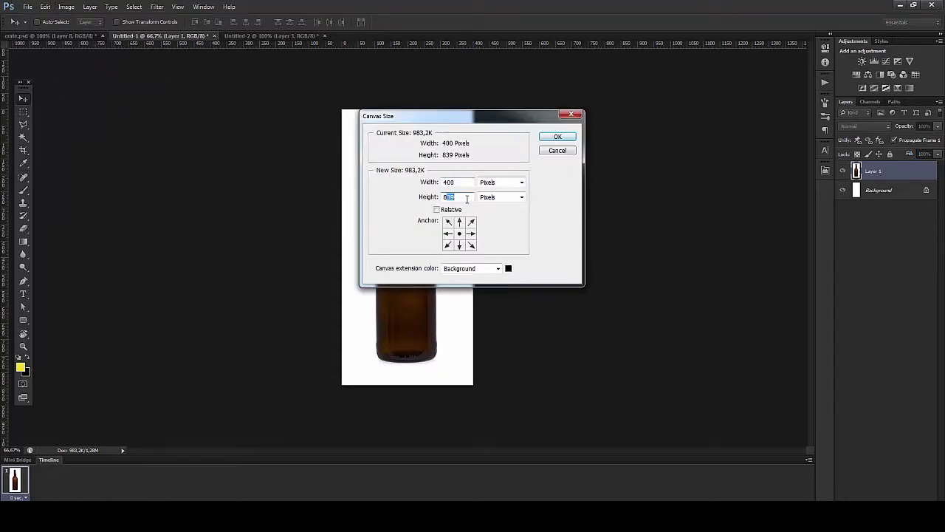
type("800")
key("Return")
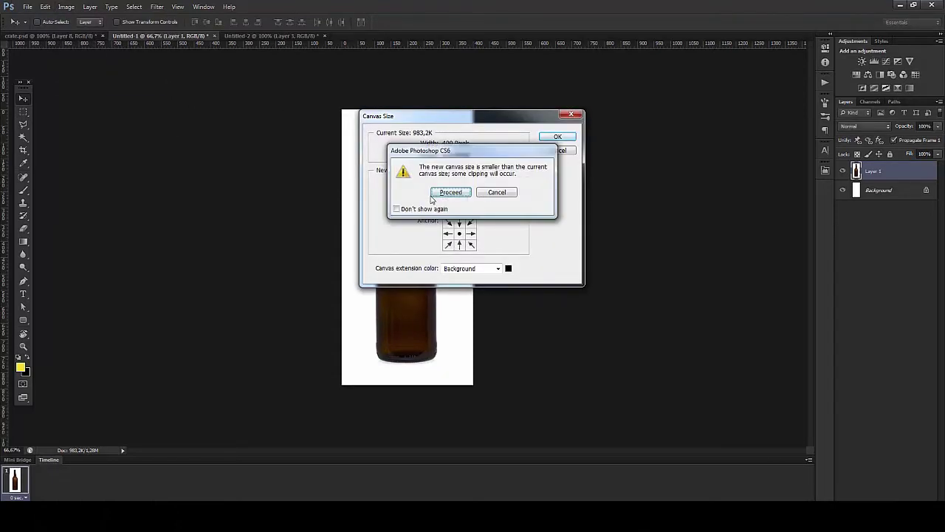
left_click(464, 194)
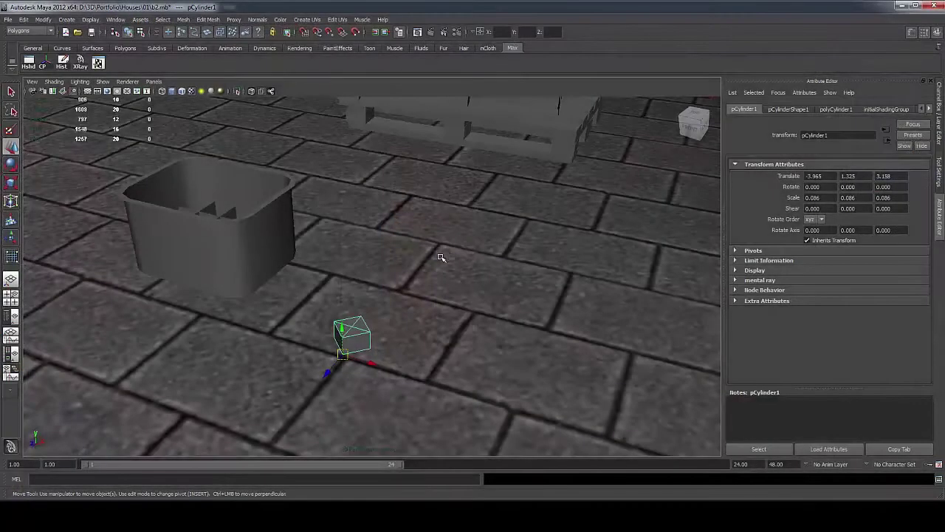
Switch to Maya and create a polygon plane with width 4 and height 8, one division each way
left_click(424, 257)
scroll(425, 257, "down", 10)
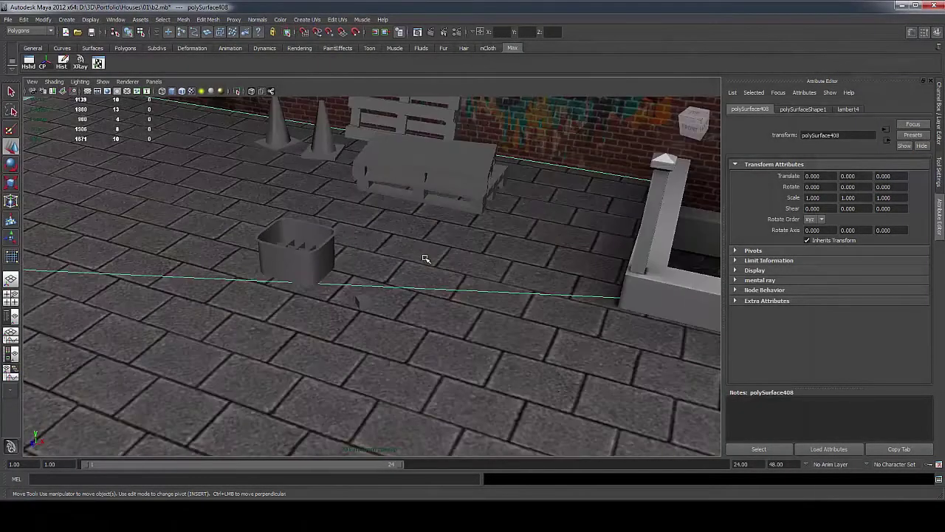
left_click(292, 411)
right_click(421, 264, "shift")
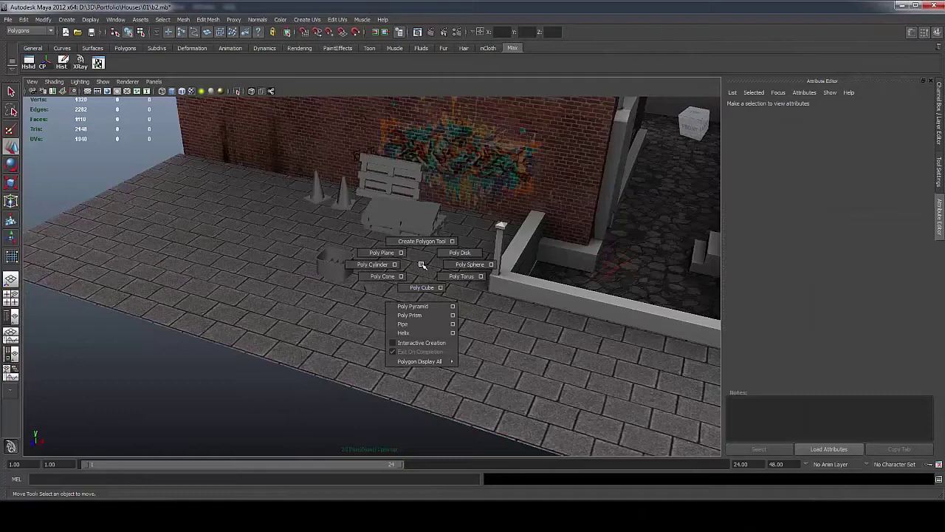
right_click_drag(421, 265, 403, 256, "shift")
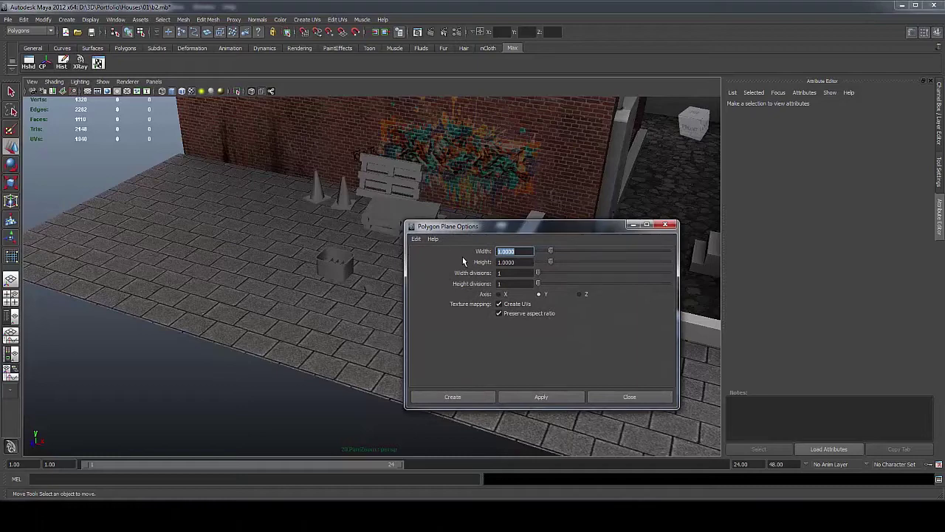
type("4")
key("Tab")
type("8")
key("Return")
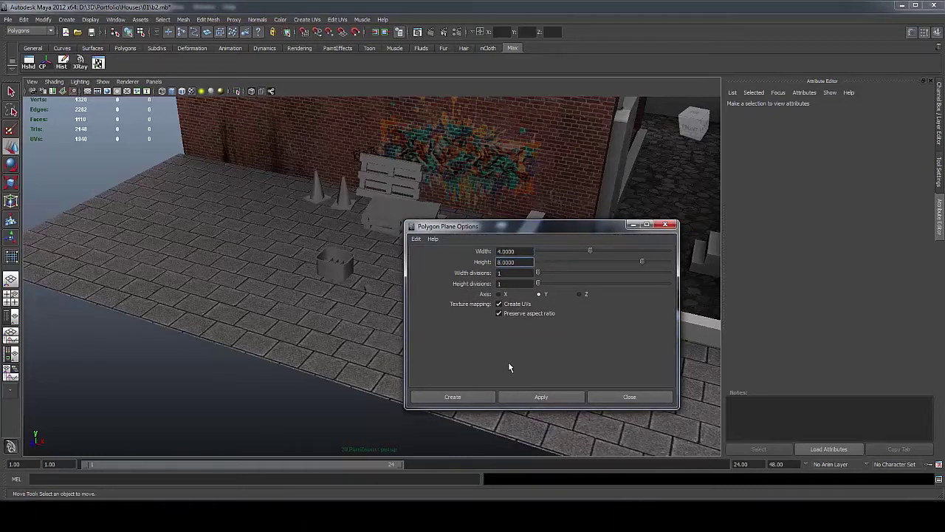
left_click(529, 398)
left_click(613, 396)
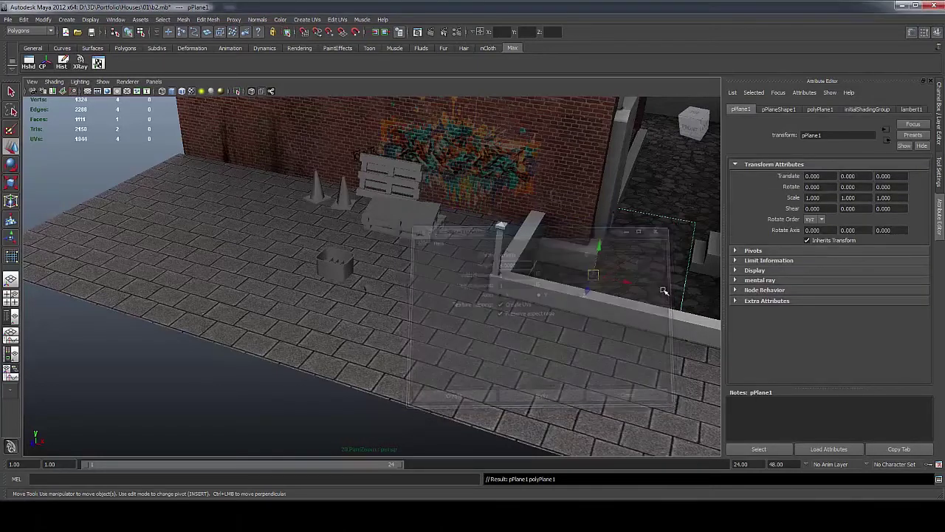
Stand the plane upright beside the crate, rotated 90 degrees about X and scaled uniformly to about 0.133
left_click_drag(628, 285, 421, 255)
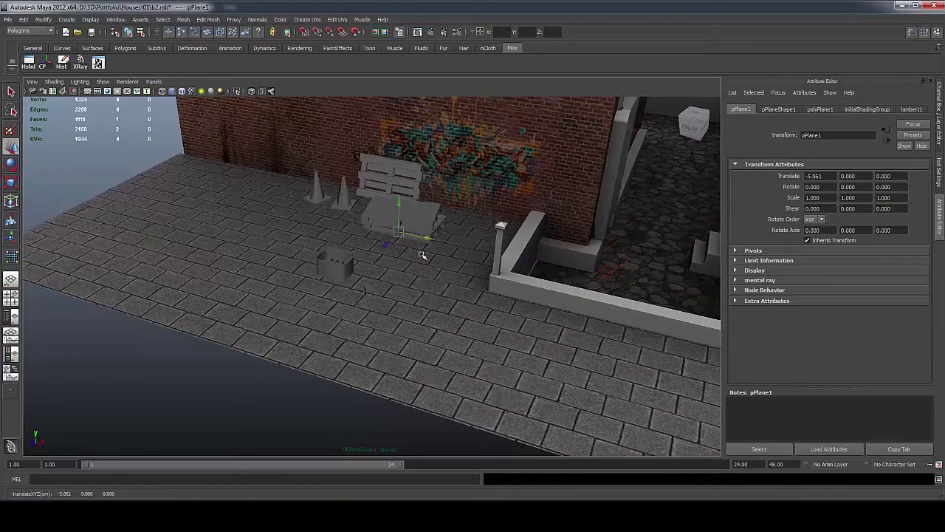
key("e")
left_click_drag(387, 215, 364, 288)
left_click_drag(381, 227, 174, 428)
key("w")
key("r")
key("w")
left_click_drag(339, 268, 392, 249)
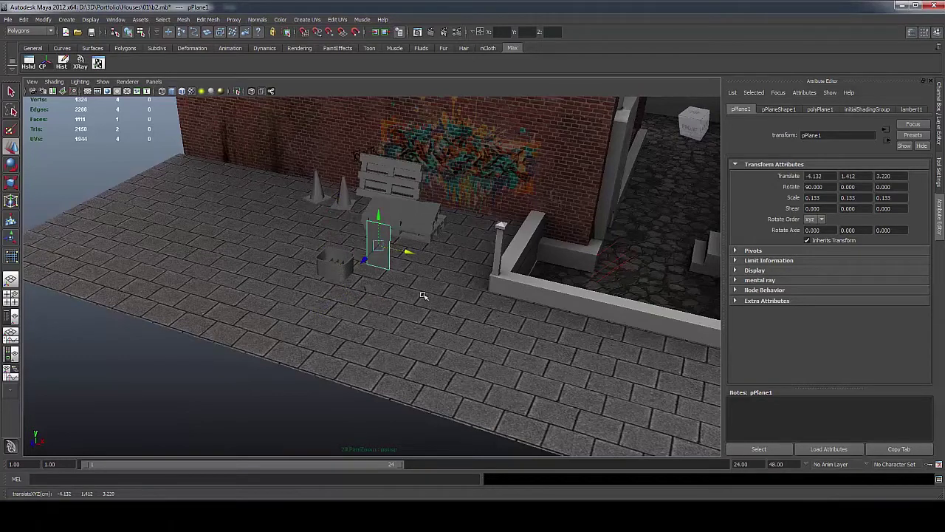
Scale the plane uniformly to about 0.055 and position it just behind the small cylinder
scroll(376, 262, "up", 6)
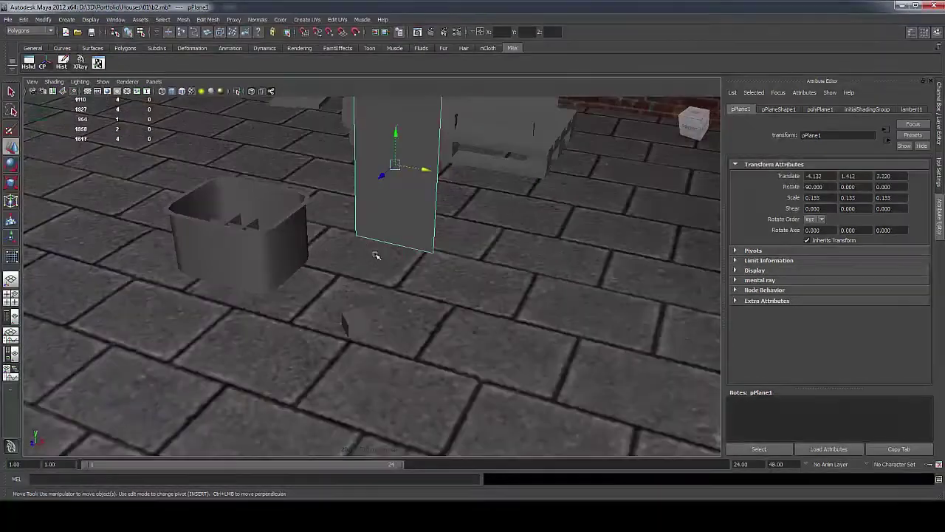
key("r")
left_click_drag(395, 166, 338, 192)
key("e")
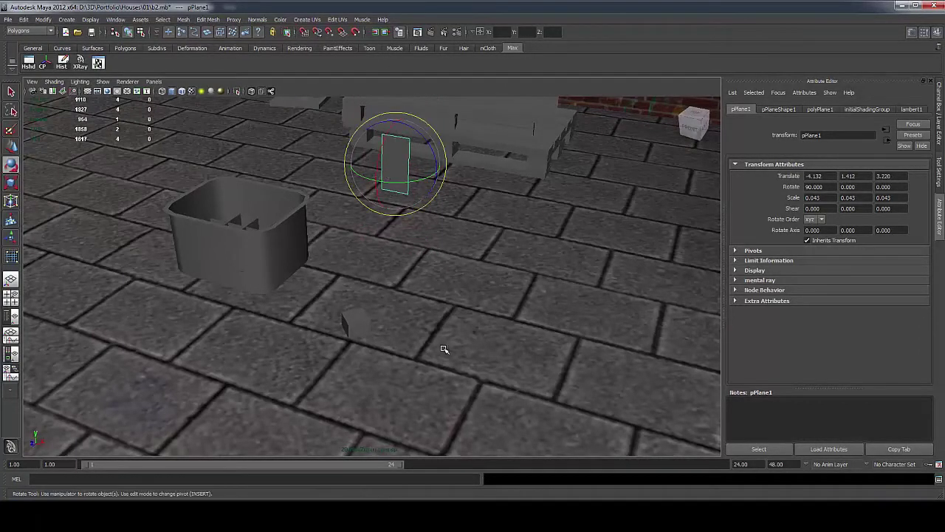
left_click_drag(444, 349, 473, 317, "alt")
scroll(429, 199, "up", 5)
key("q")
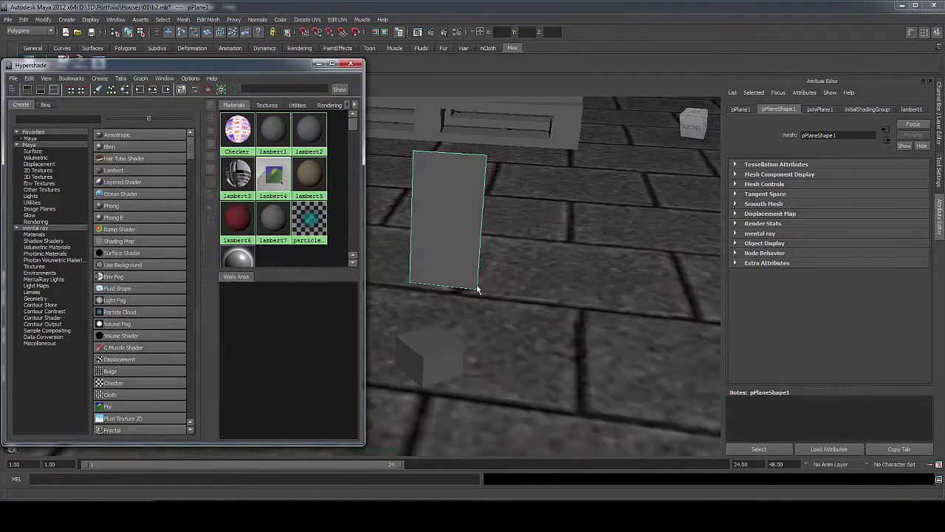
Create a new Lambert material in Hypershade and connect bottleReference.jpg from the refs folder to its color
left_click(291, 258)
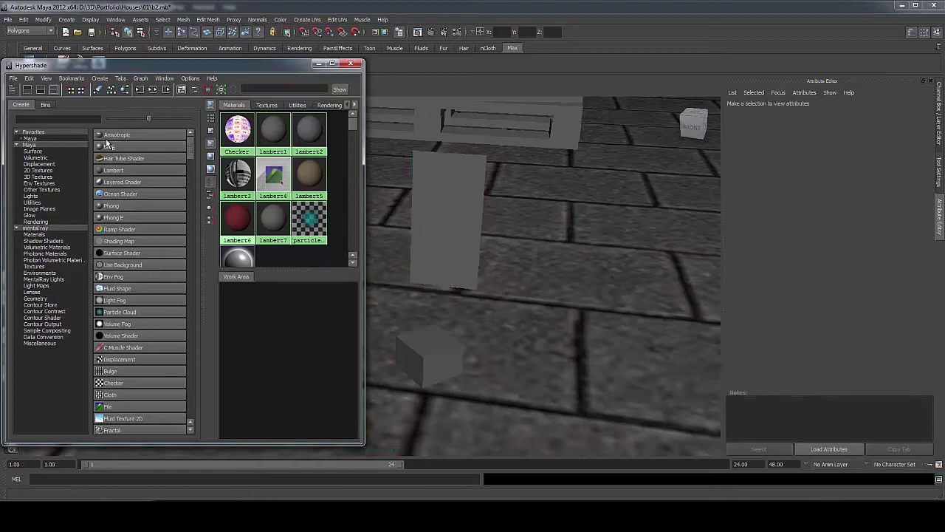
left_click(115, 169)
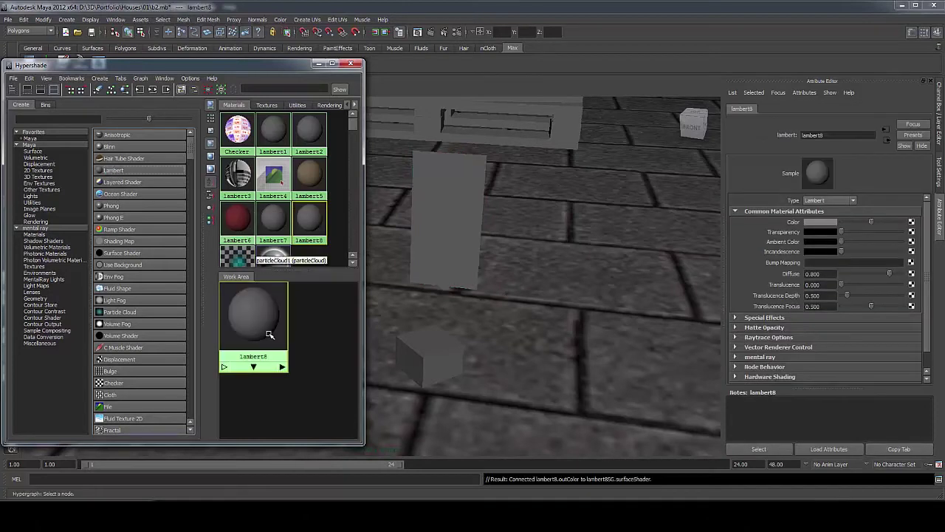
left_click_drag(223, 65, 446, 74)
key("alt+Tab")
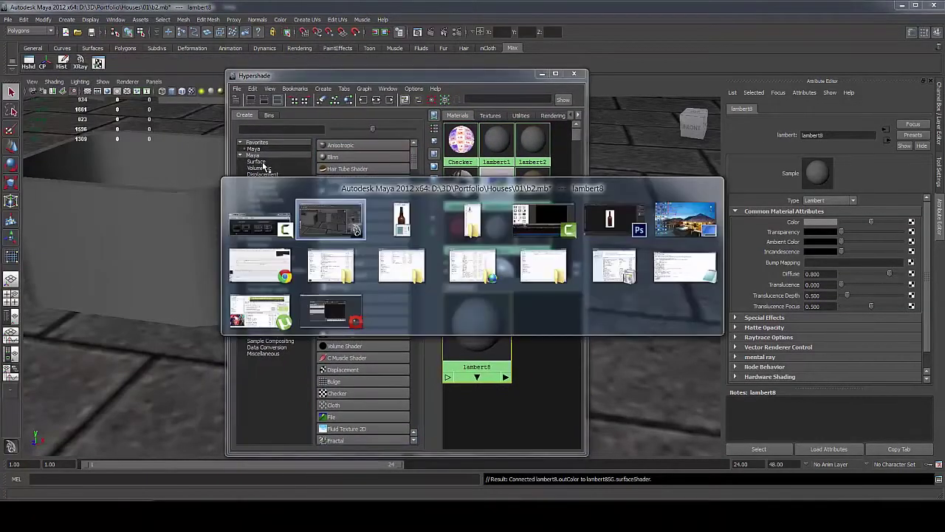
key("alt+Tab")
key("alt+Tab")
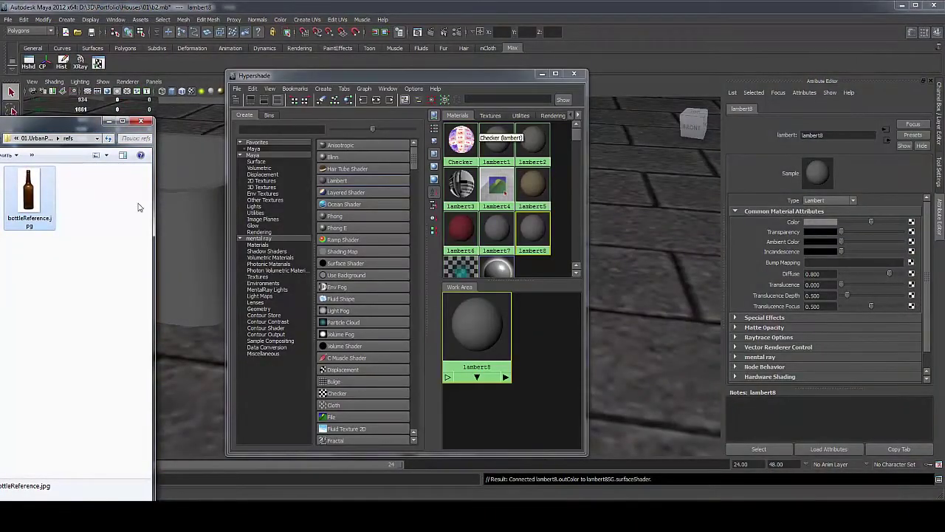
left_click_drag(372, 312, 483, 337)
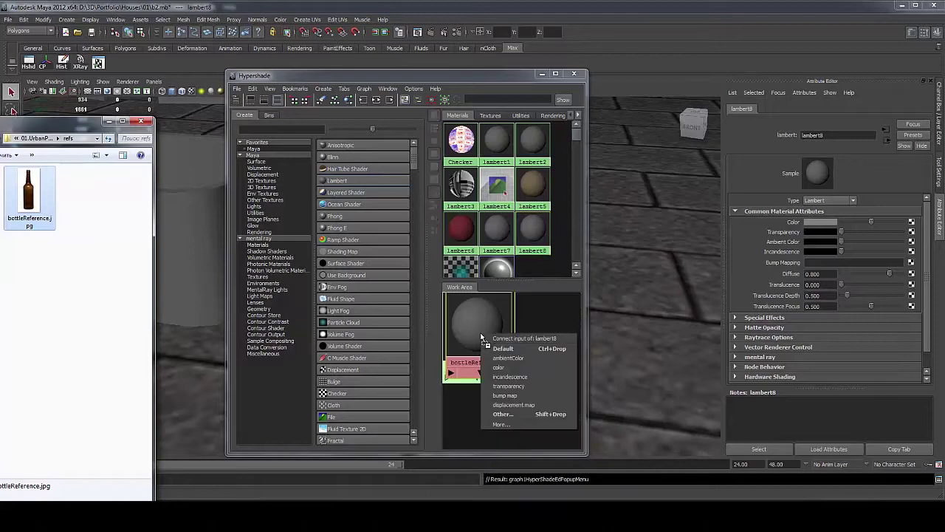
left_click(505, 367)
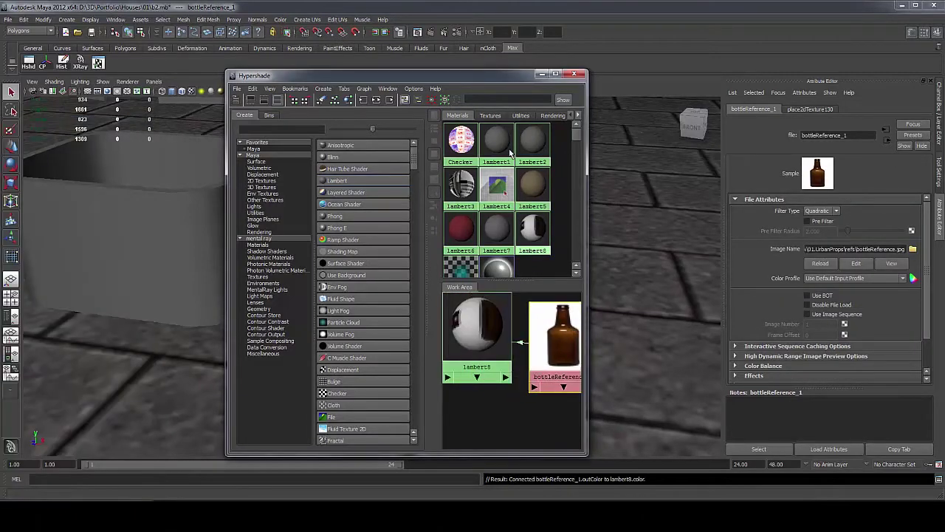
Assign the bottle material to the plane and set its Create UVs to the Normalization option that fits the whole image
left_click_drag(467, 77, 149, 83)
middle_click_drag(151, 345, 440, 228)
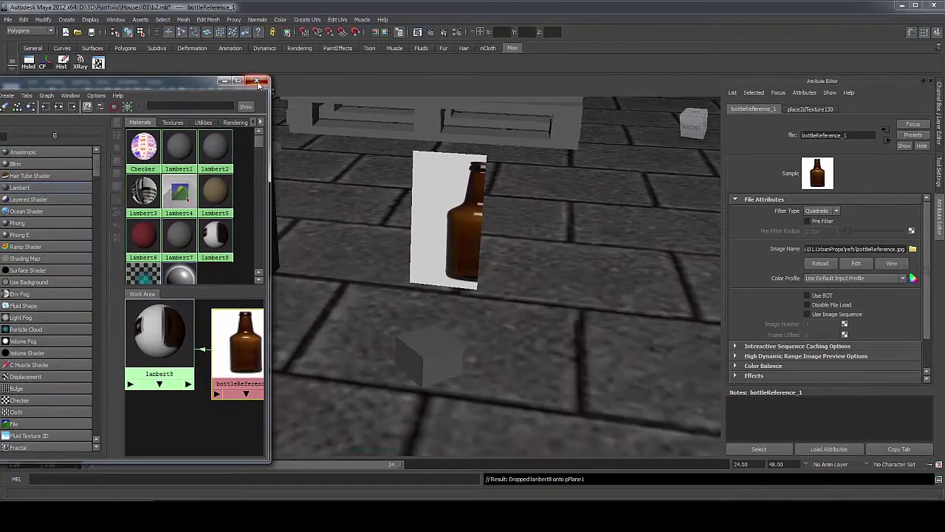
left_click(461, 205)
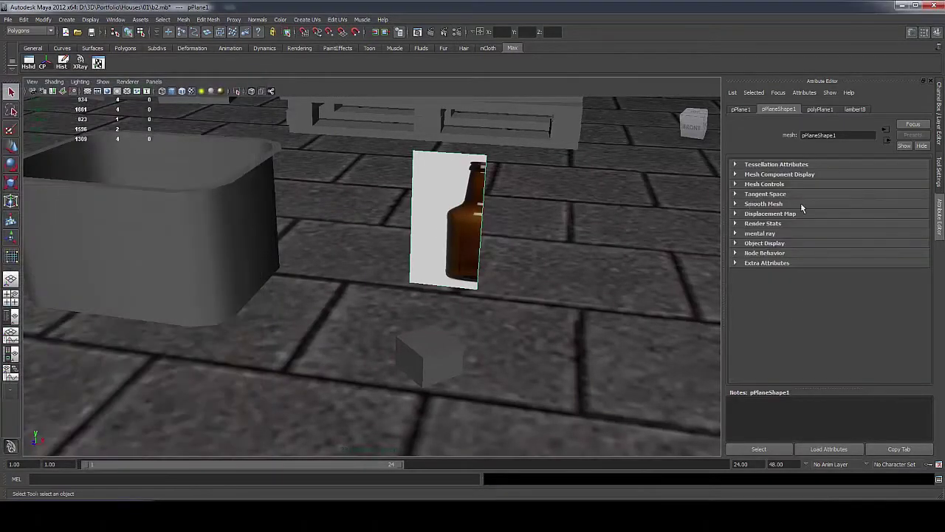
left_click(941, 133)
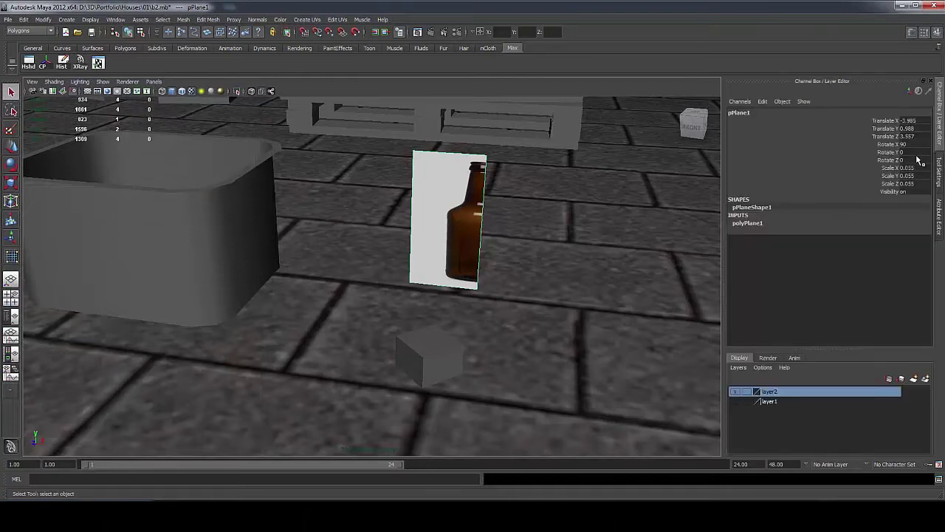
left_click(741, 223)
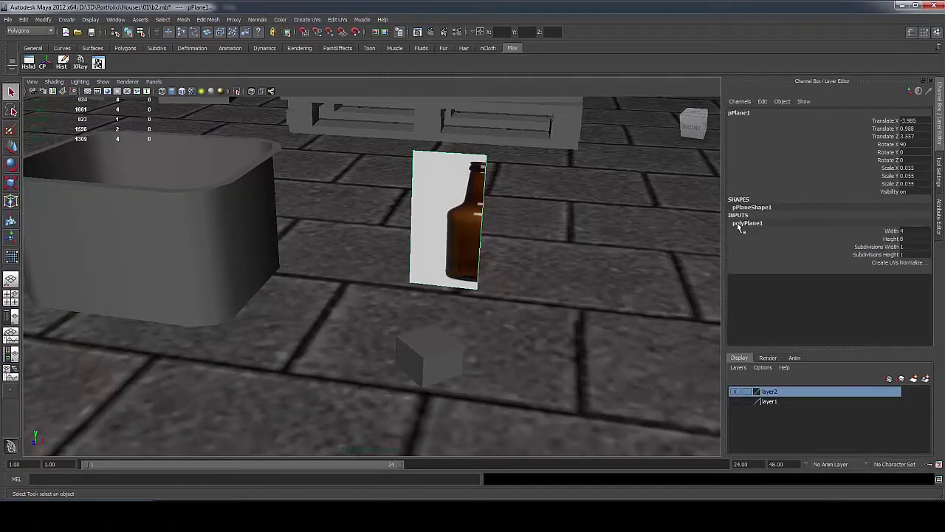
left_click(912, 263)
left_click(878, 283)
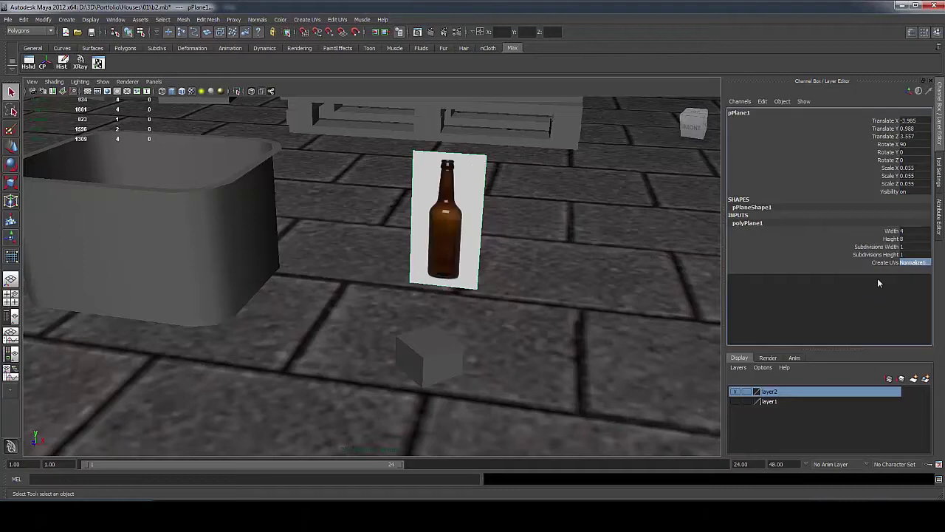
In the front view, move the small cylinder over the bottle's base, to about -3.999 in X and 1.342 in Y
right_click(425, 244)
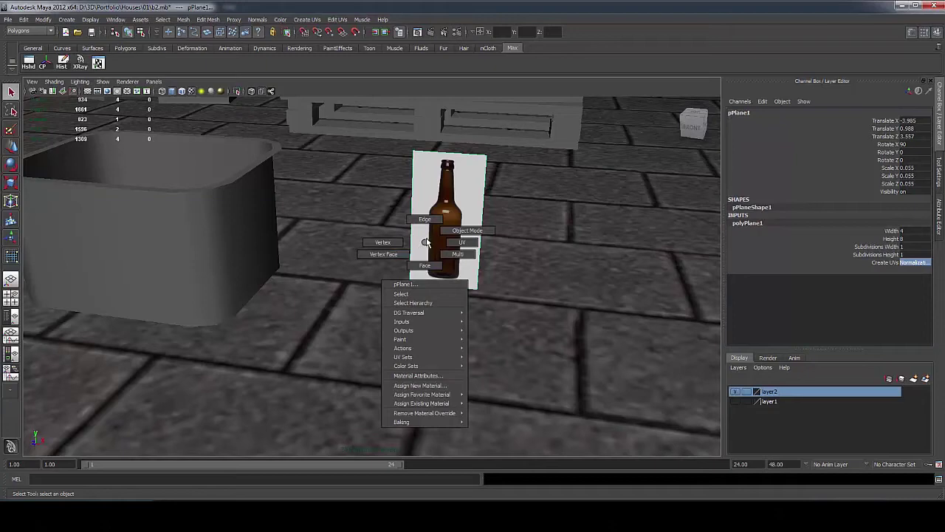
key("space")
left_click_drag(426, 241, 427, 261)
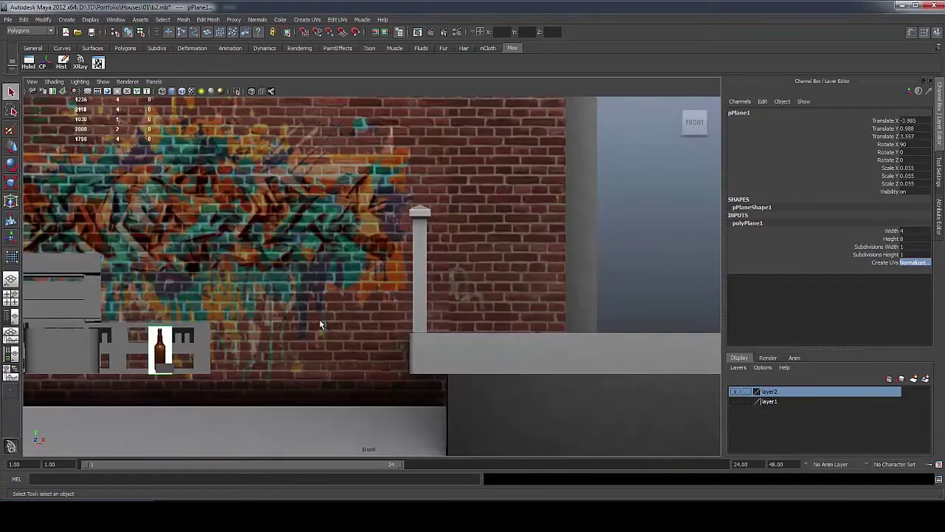
middle_click_drag(175, 349, 361, 339, "alt")
scroll(248, 344, "up", 6)
scroll(361, 339, "up", 7)
left_click(393, 341)
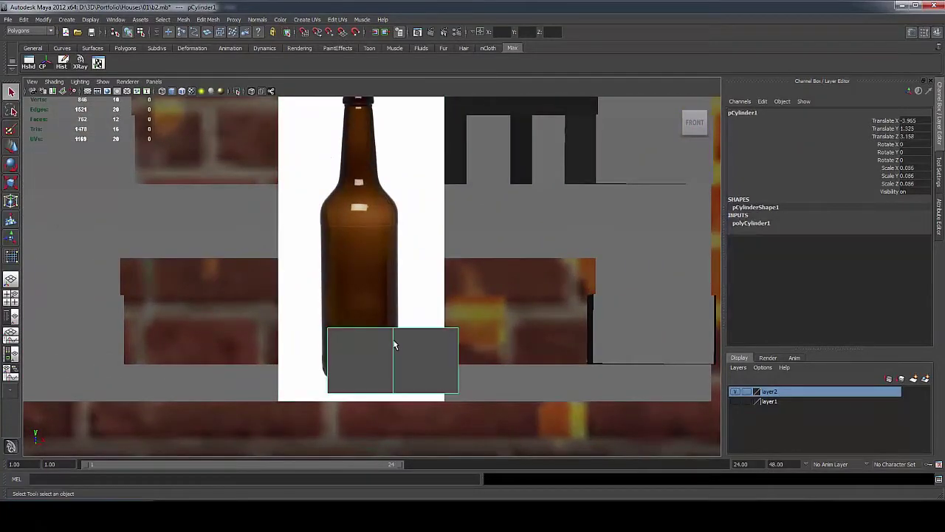
key("w")
left_click_drag(421, 394, 397, 391)
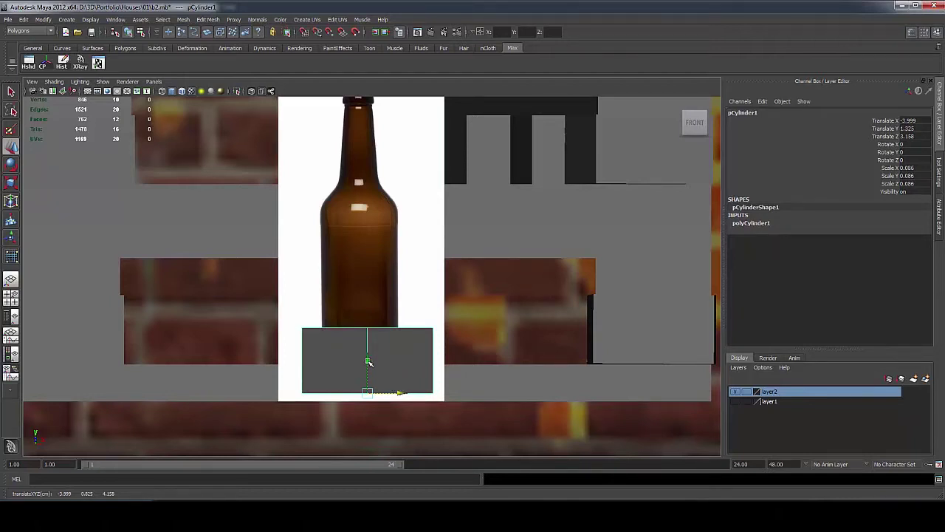
mouse_move(369, 362)
left_mouse_down()
mouse_move(369, 334)
mouse_move(371, 348)
left_mouse_up()
Scale the cylinder uniformly to about 0.052 to match the bottle's width and centre it on the bottle
key("r")
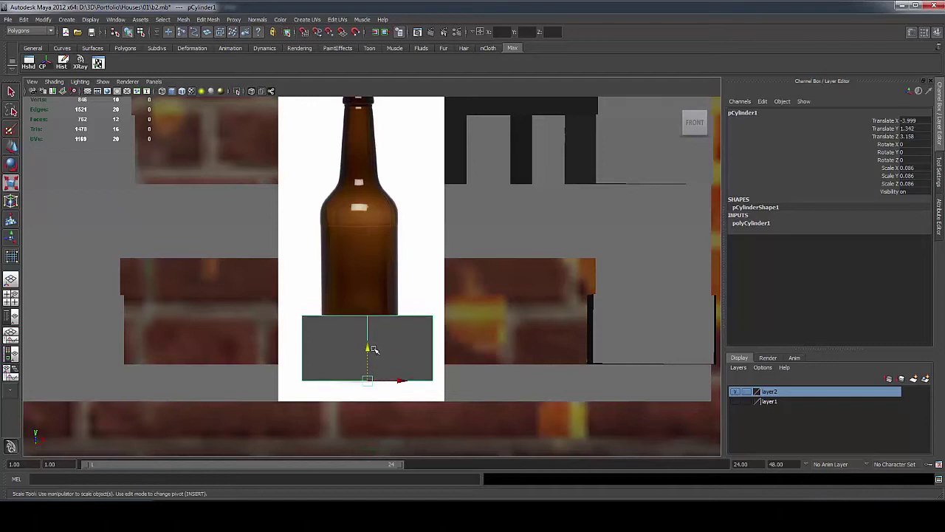
left_click_drag(367, 381, 331, 393)
key("w")
mouse_move(401, 381)
left_mouse_down()
mouse_move(341, 397)
mouse_move(394, 383)
left_mouse_up()
key("r")
key("w")
Raise the cylinder's top vertices to the bottle's shoulder and align the cylinder horizontally at about -4.01 in X
scroll(392, 377, "up", 1)
middle_click_drag(384, 315, 384, 343, "alt")
mouse_move(383, 342)
right_mouse_down()
mouse_move(378, 332)
mouse_move(382, 344)
right_mouse_up()
right_click_drag(388, 344, 346, 345)
left_click_drag(301, 356, 421, 387)
left_click_drag(361, 340, 360, 199)
right_click_drag(362, 306, 378, 296)
left_click_drag(394, 418, 392, 418)
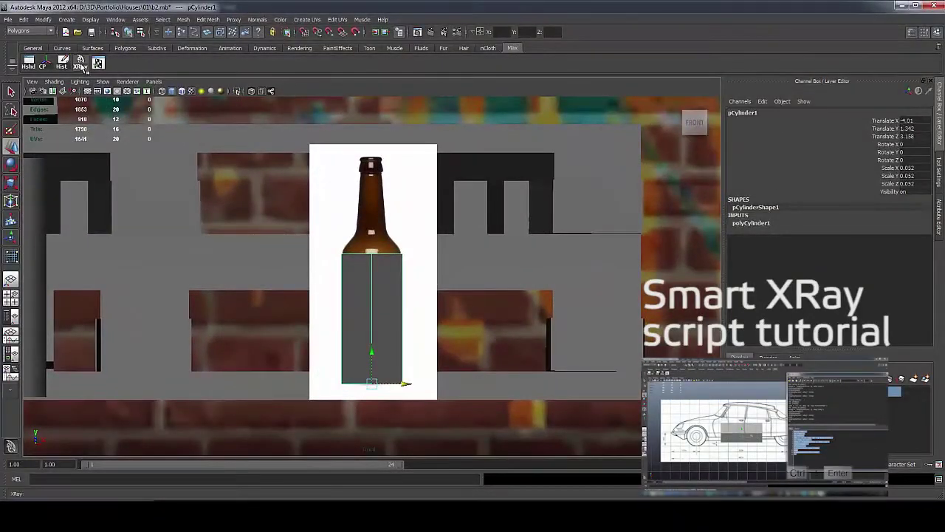
Turn on XRay display for the cylinder and box-select its top row of vertices at the bottle's shoulder
left_click(80, 64)
scroll(369, 264, "up", 2)
right_click_drag(370, 264, 316, 223)
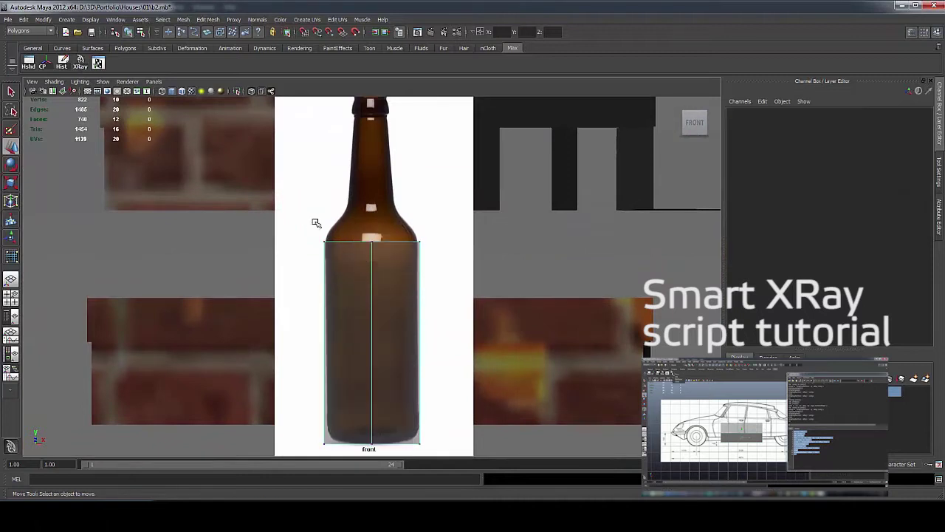
left_click_drag(316, 222, 445, 255)
right_click_drag(406, 242, 376, 246)
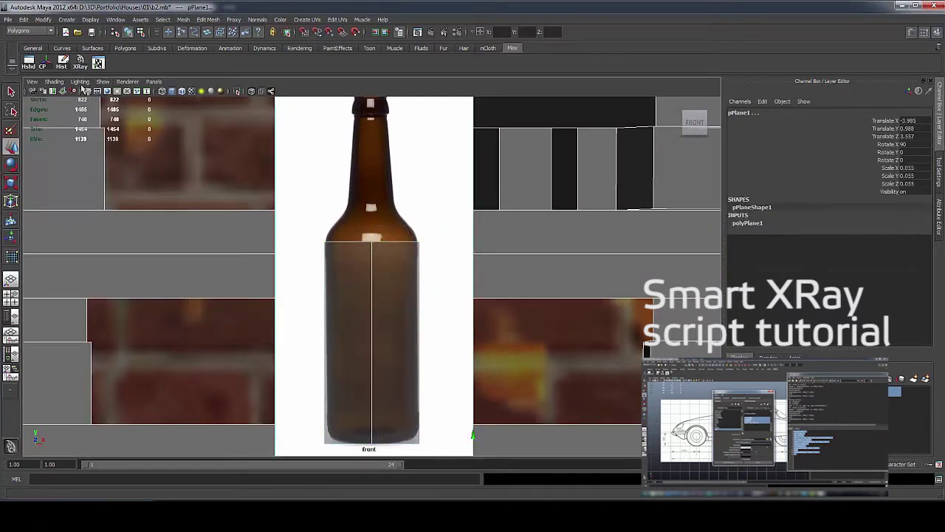
Toggle the whole cylinder's XRay display off and on to compare it with the bottle reference
left_click(356, 275)
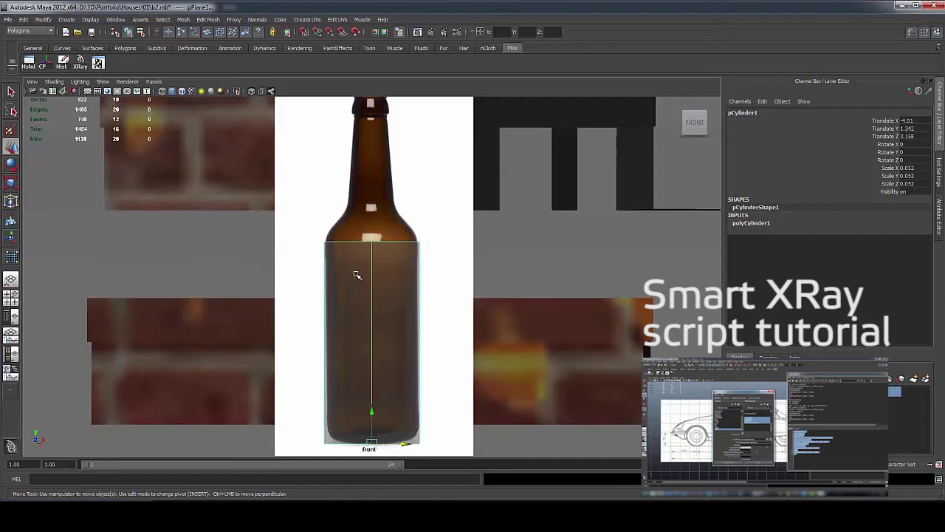
left_click(80, 65)
left_click(79, 65)
left_click(79, 65)
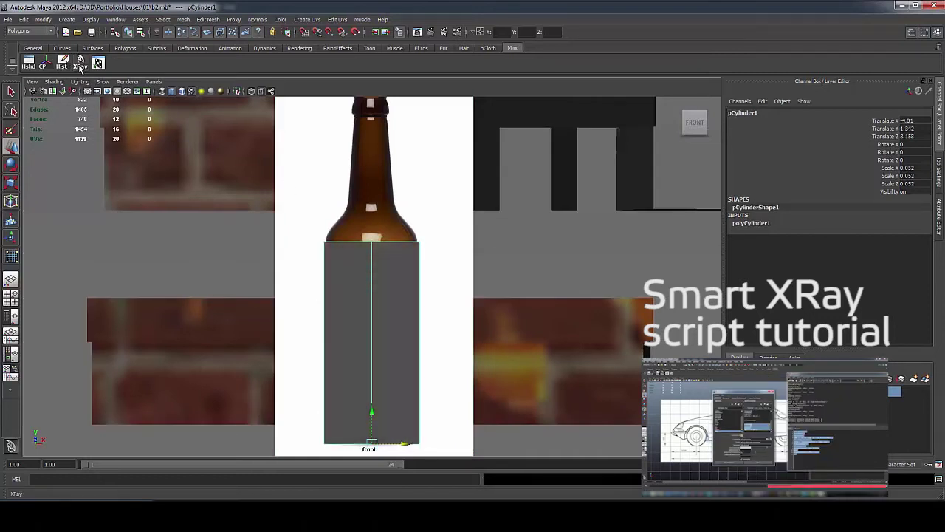
Extrude the cylinder's top edge ring up to the base of the bottle's neck and scale it in to match the shoulder
left_click_drag(316, 229, 436, 256)
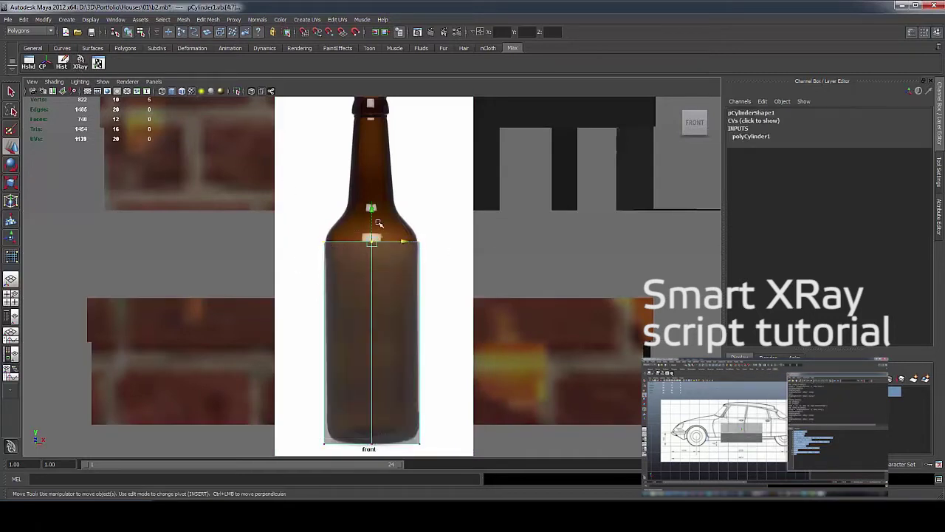
right_click_drag(380, 239, 381, 226)
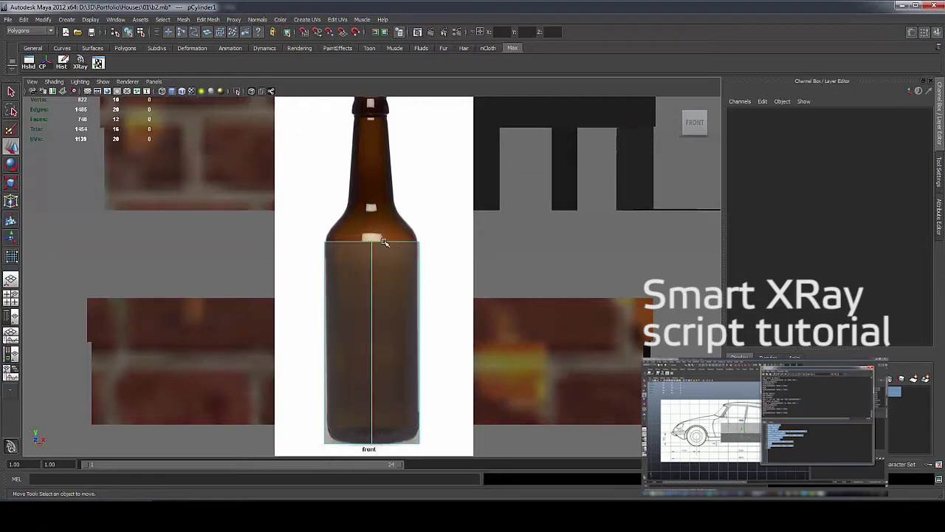
left_click(383, 242)
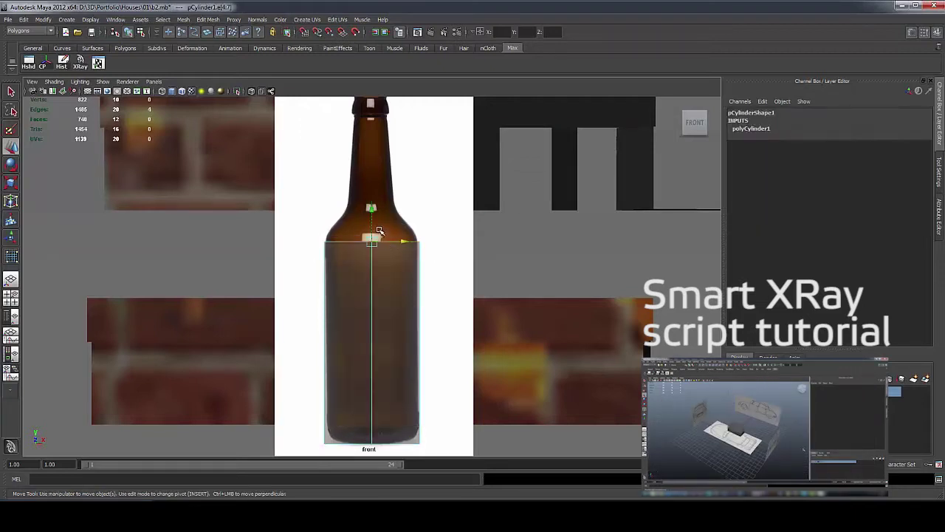
right_click_drag(381, 238, 382, 238, "shift")
left_click_drag(370, 210, 333, 251)
key("r")
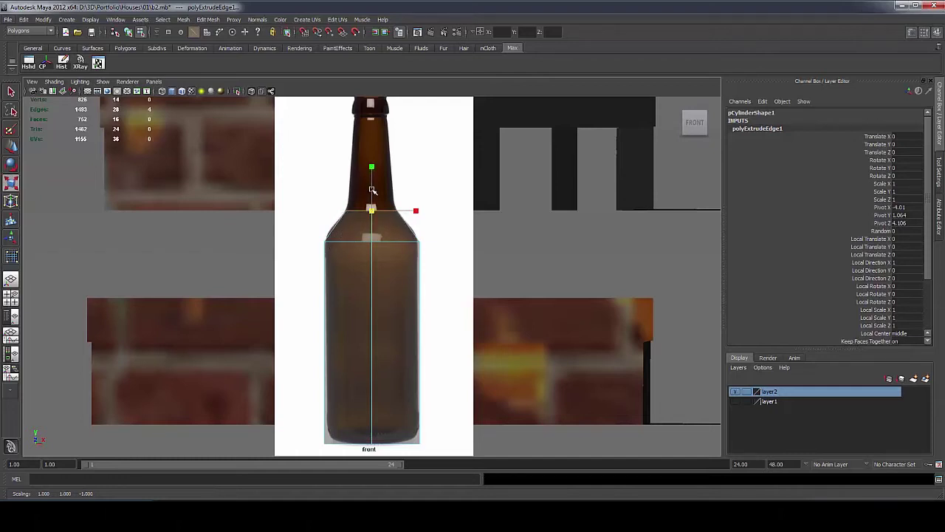
key("w")
left_click_drag(372, 181, 372, 181)
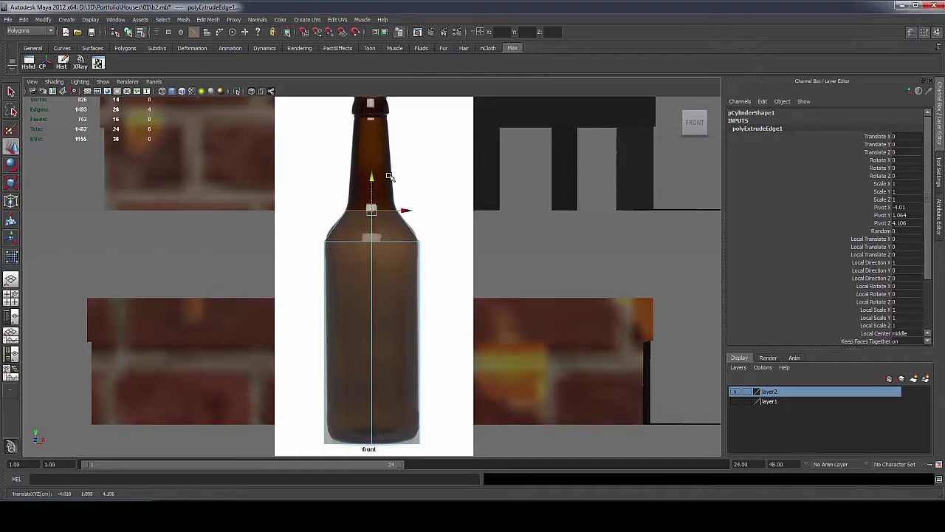
Extrude the edge ring again up to the underside of the bottle's lip and narrow it to follow the neck
middle_click_drag(388, 177, 379, 268, "alt")
key("g")
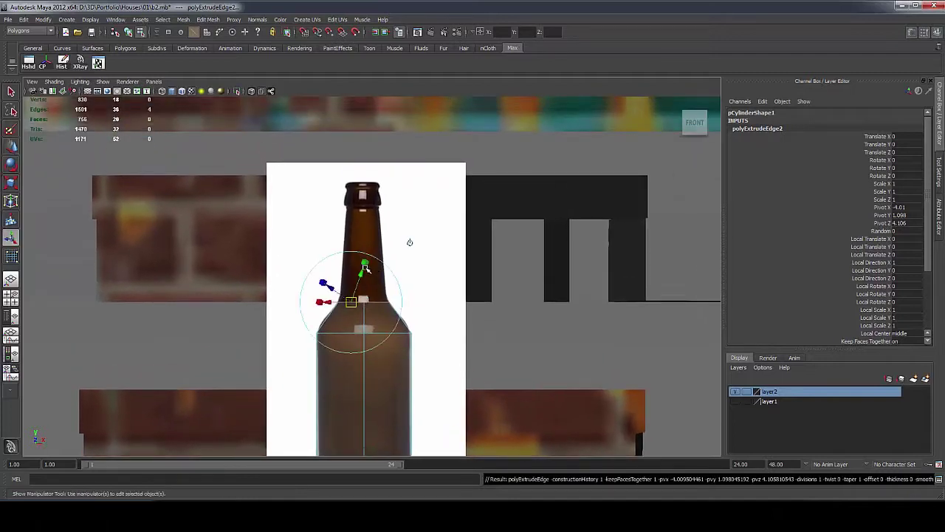
left_click_drag(367, 270, 364, 172)
Extrude the ring outward to the lip's width, extrude it up to the bottle's mouth and scale the mouth in to about 0.673
key("ctrl+e")
key("r")
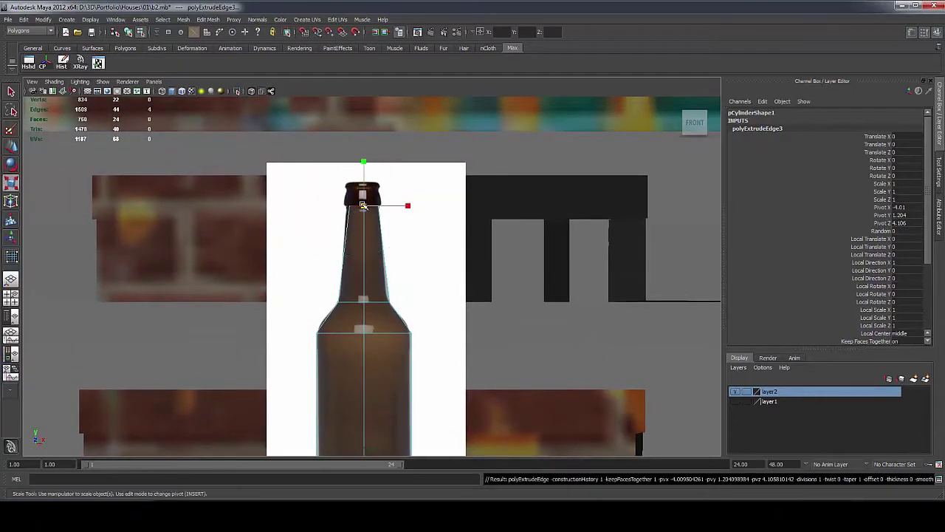
key("w")
left_click_drag(362, 205, 365, 161)
key("ctrl+e")
key("r")
left_click_drag(364, 182, 351, 206)
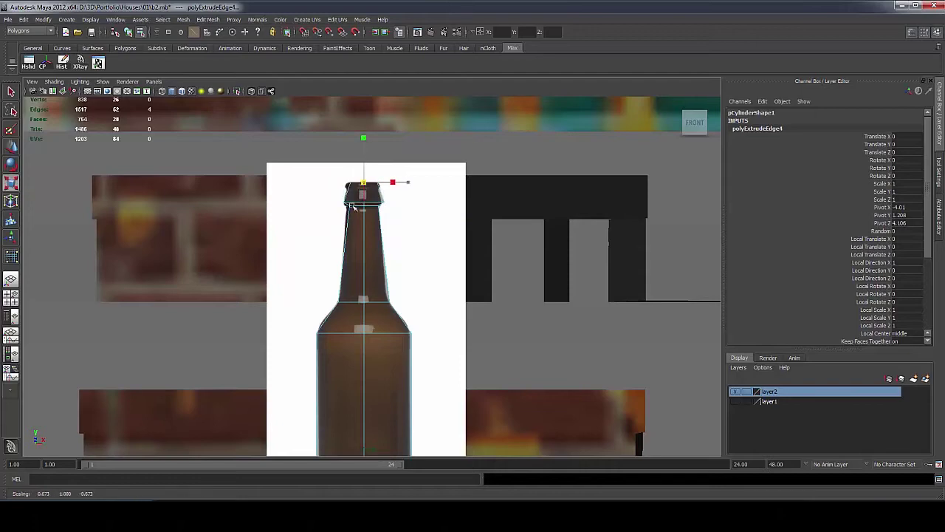
Switch to the perspective view and delete the bottle reference image plane as a whole object
scroll(390, 305, "down", 8)
scroll(382, 297, "up", 5)
right_click(382, 297)
key("space")
left_click(383, 297)
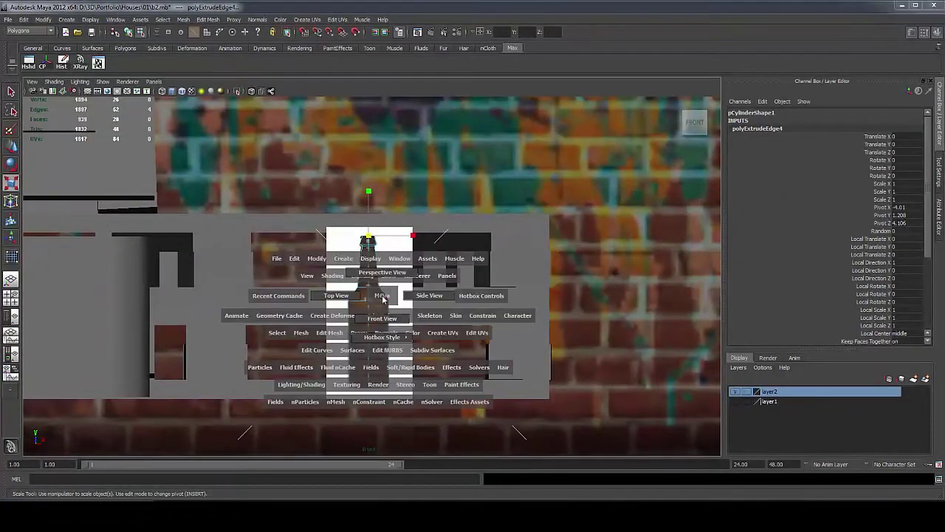
left_click_drag(382, 298, 383, 282)
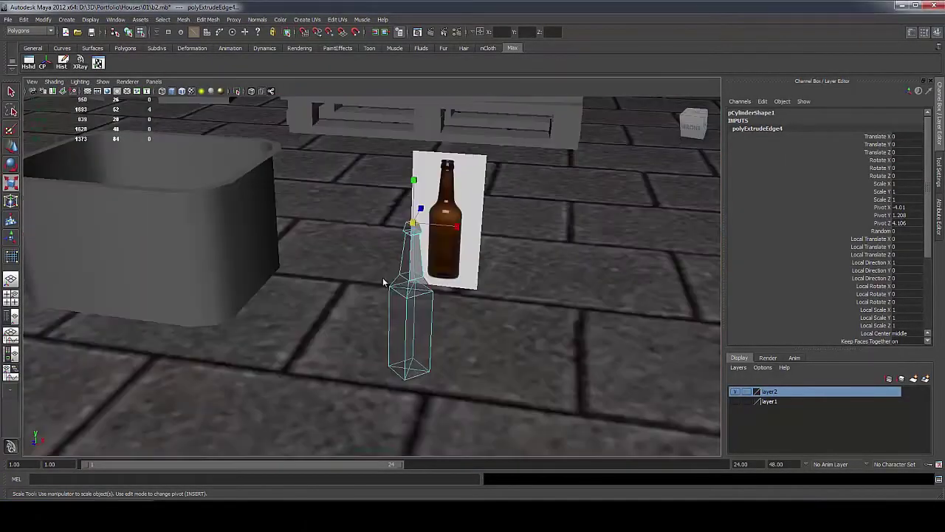
right_click(463, 251)
key("Delete")
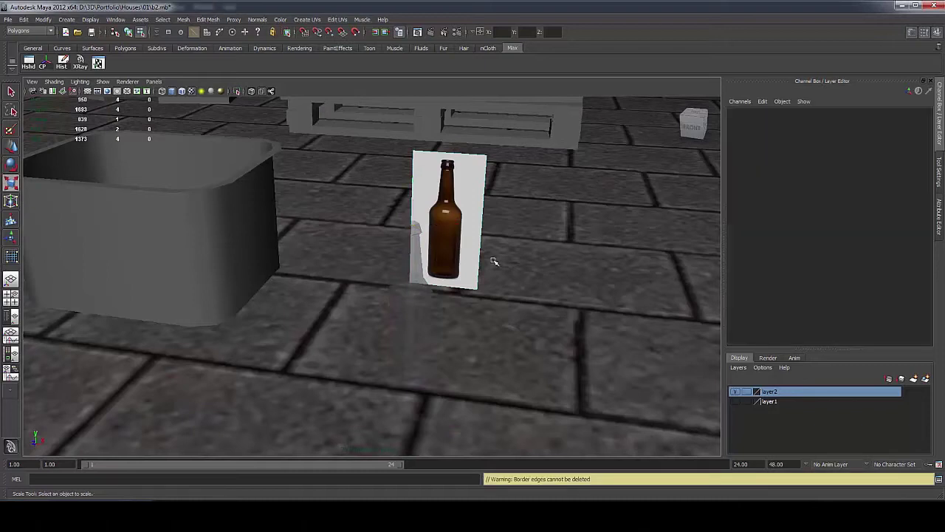
right_click_drag(494, 261, 473, 235)
left_click(470, 231)
key("Delete")
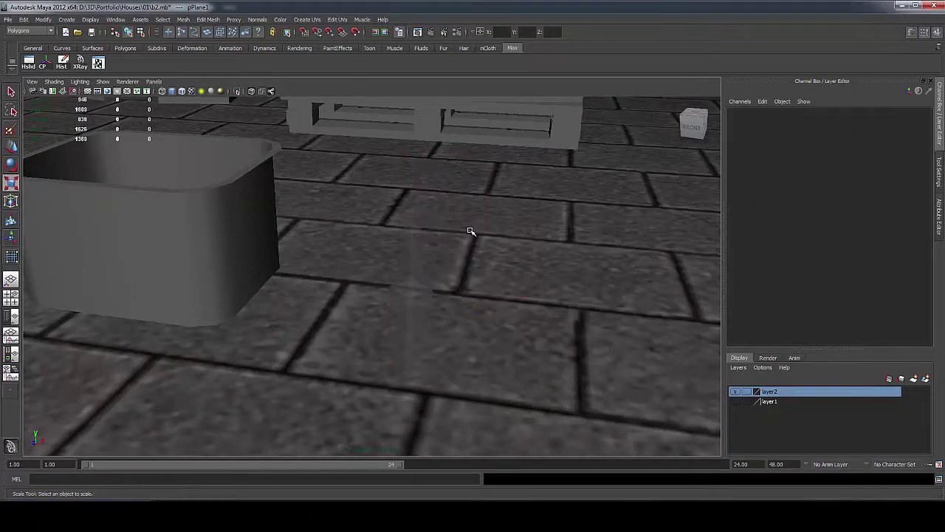
key("ctrl+z")
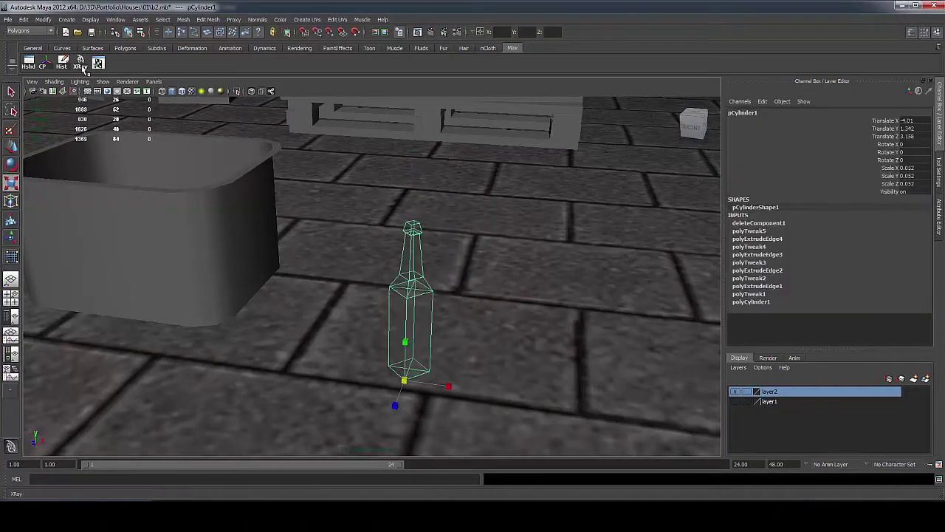
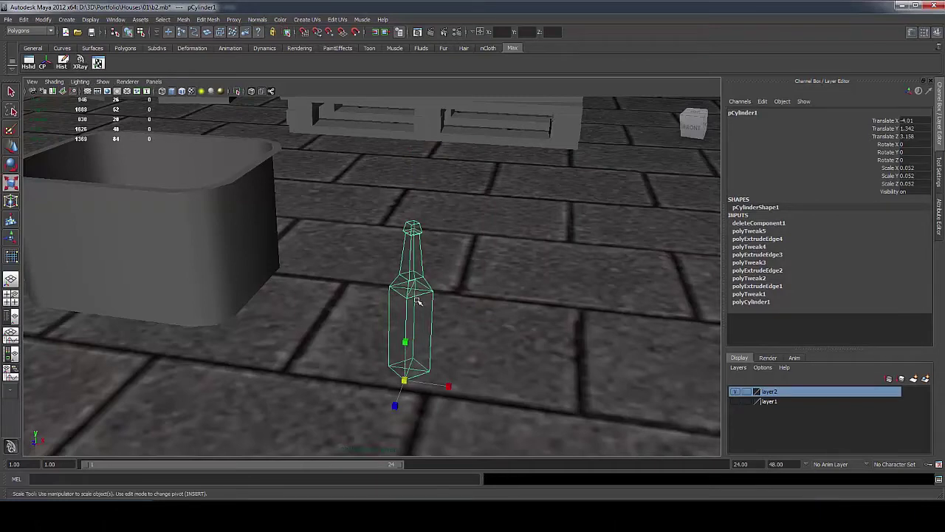
Delete the internal horizontal face that closes off the bottle at its shoulder
scroll(420, 300, "up", 5)
middle_click_drag(490, 316, 436, 297, "alt")
right_click_drag(359, 264, 320, 263)
left_click(319, 252)
left_click(319, 252)
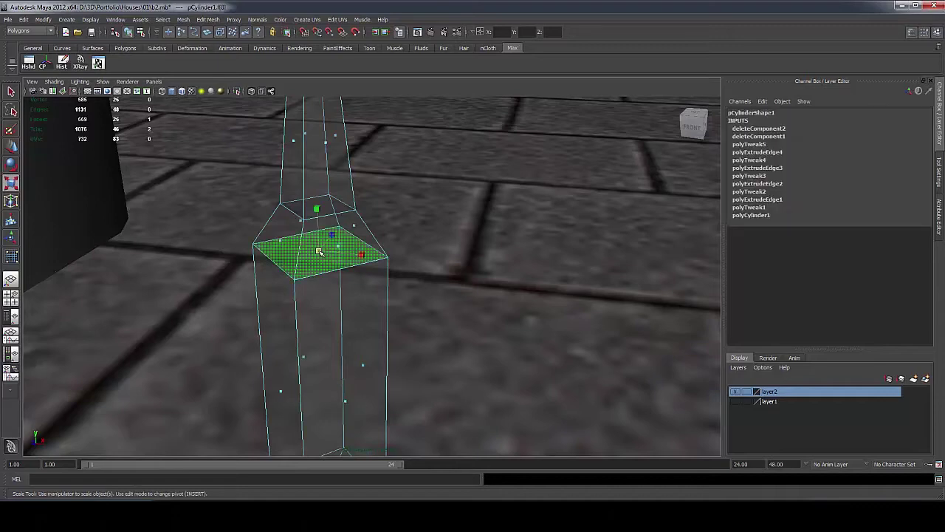
key("Delete")
Soften the edges of the bottle's body, shoulder and neck, and isolate the bottle in the view
scroll(331, 262, "down", 5)
mouse_move(354, 253)
left_mouse_down("alt")
mouse_move(363, 244)
mouse_move(351, 258)
left_mouse_up("alt")
left_click_drag(353, 318, 355, 314, "alt")
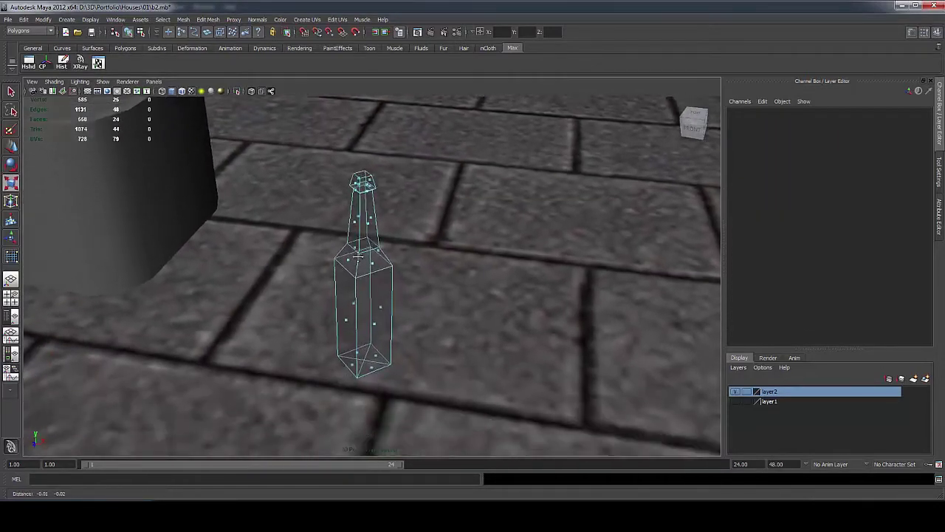
right_click_drag(399, 264, 462, 273, "shift")
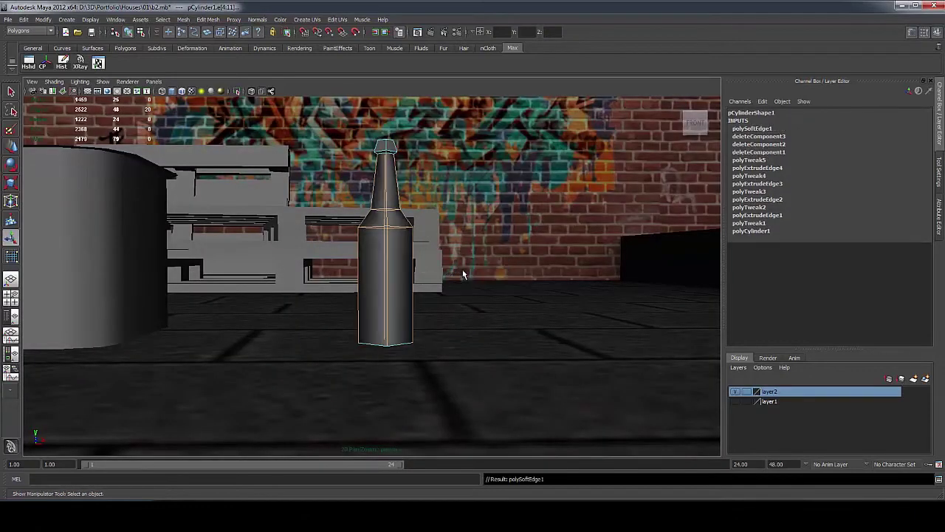
left_click_drag(463, 273, 414, 310, "alt")
right_click_drag(294, 343, 294, 322)
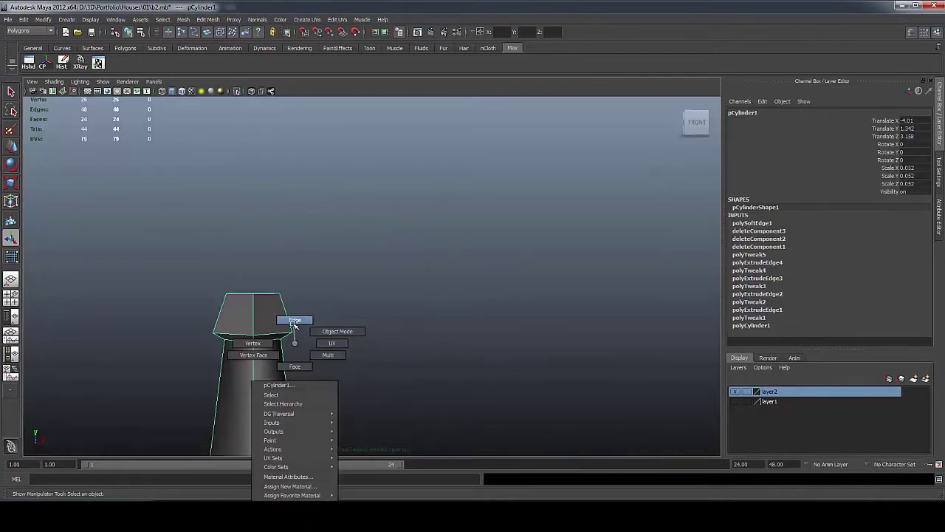
middle_click_drag(290, 320, 318, 301, "alt")
Soften the slanted side edges of the bottle's lip and the short edges on its underside
left_click_drag(308, 244, 428, 250)
right_click_drag(403, 251, 461, 257, "shift")
scroll(381, 316, "up", 3)
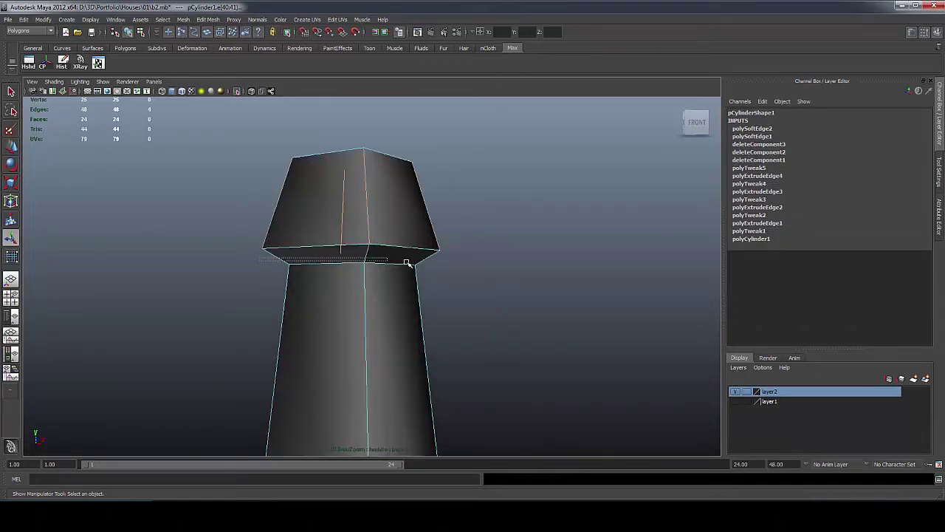
left_click(443, 261)
right_click_drag(425, 263, 482, 259, "shift")
scroll(473, 278, "down", 5)
Connect the mouth's rim edge loop to the lip's lower edge loop, adding an edge down the middle of each lip face
left_click_drag(473, 278, 352, 317, "alt")
middle_click_drag(352, 317, 344, 317, "alt")
left_click_drag(344, 317, 452, 437, "alt")
middle_click_drag(452, 437, 469, 385, "alt")
left_click(486, 350)
scroll(485, 350, "up", 3)
scroll(487, 353, "down", 5)
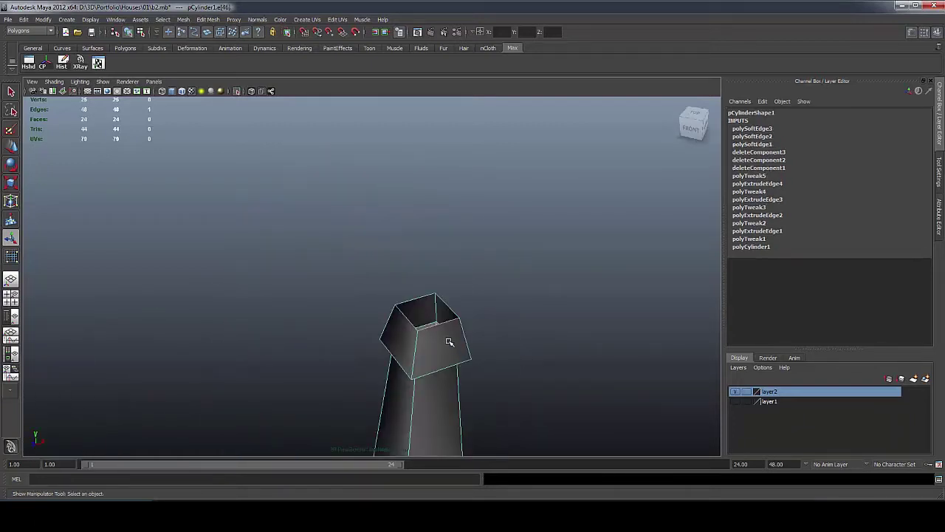
scroll(443, 306, "up", 3)
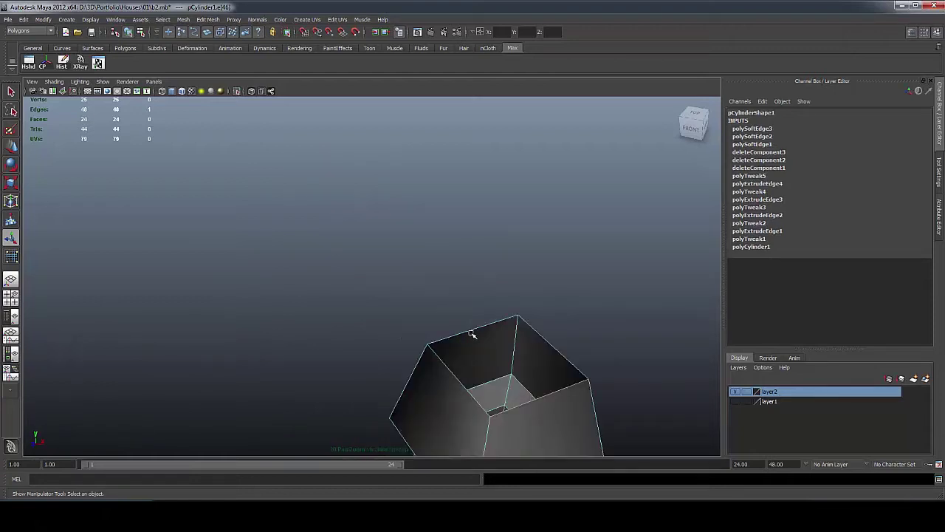
right_click_drag(471, 316, 472, 318, "shift")
mouse_move(557, 361)
middle_mouse_down("alt")
mouse_move(551, 348)
mouse_move(548, 356)
middle_mouse_up("alt")
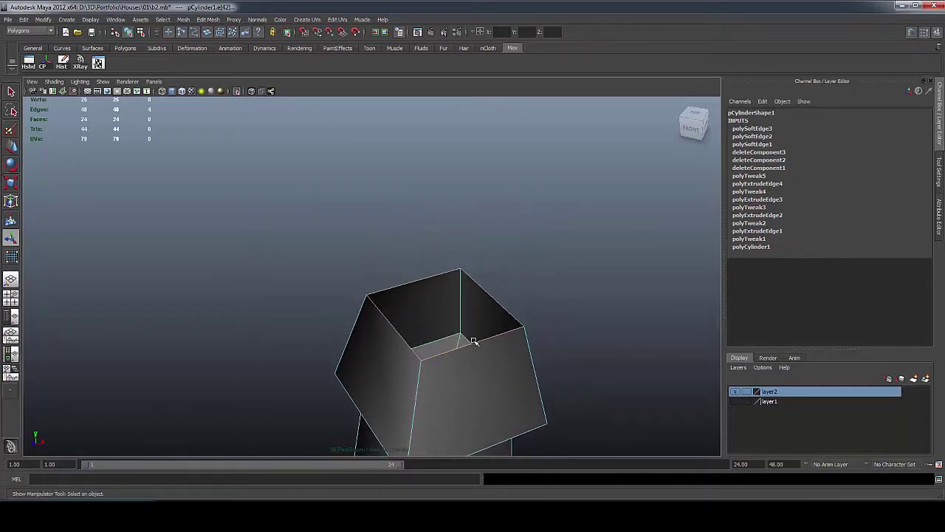
middle_click_drag(478, 391, 467, 347, "alt")
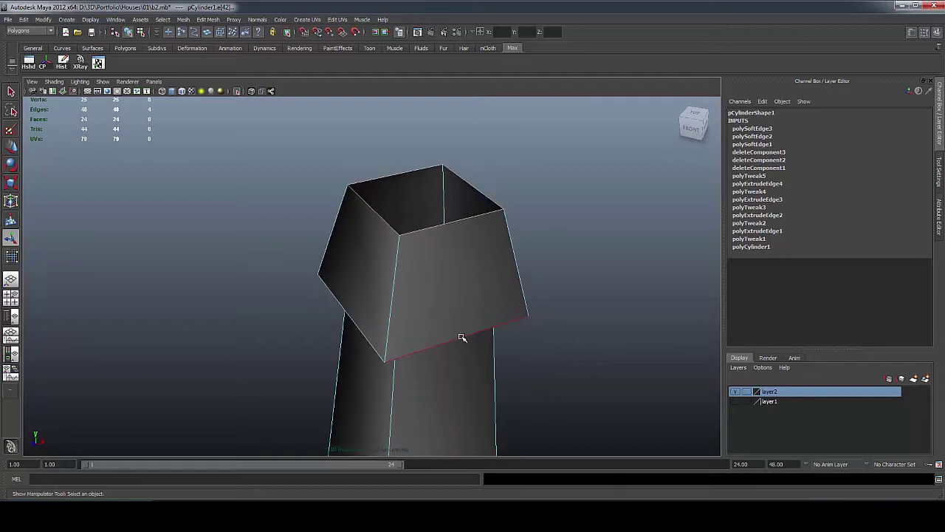
double_click(462, 337)
right_click(461, 338, "shift")
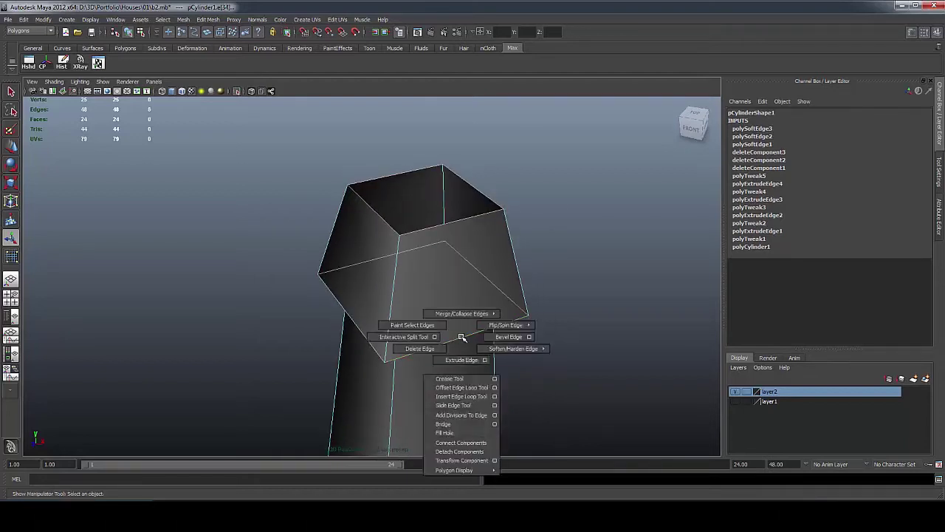
left_click(464, 443)
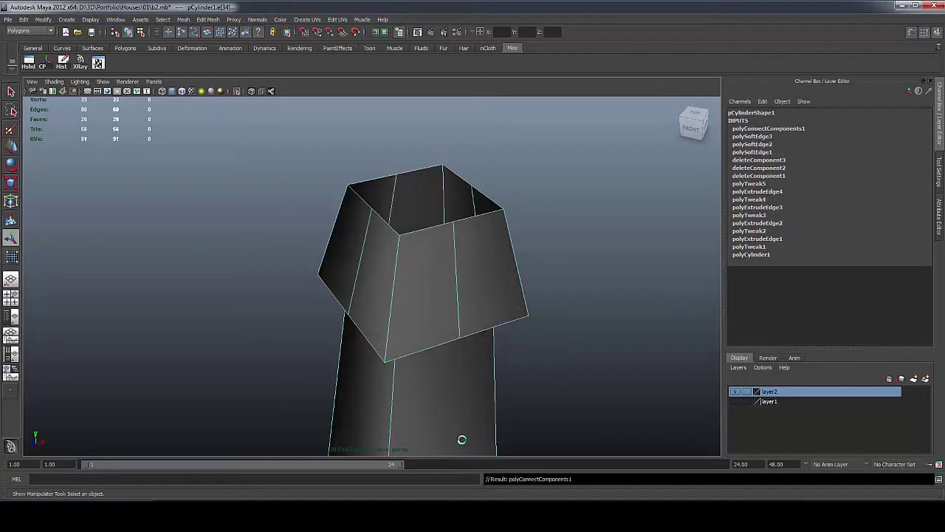
Scale the four new lip edges outward horizontally by about 1.347 to make the lip octagonal
left_click(456, 279)
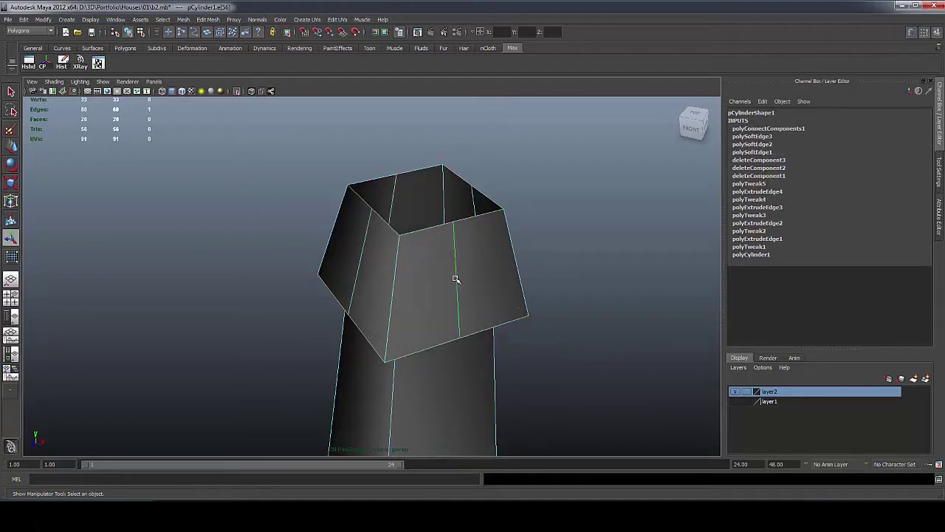
left_click(364, 249, "shift")
key("r")
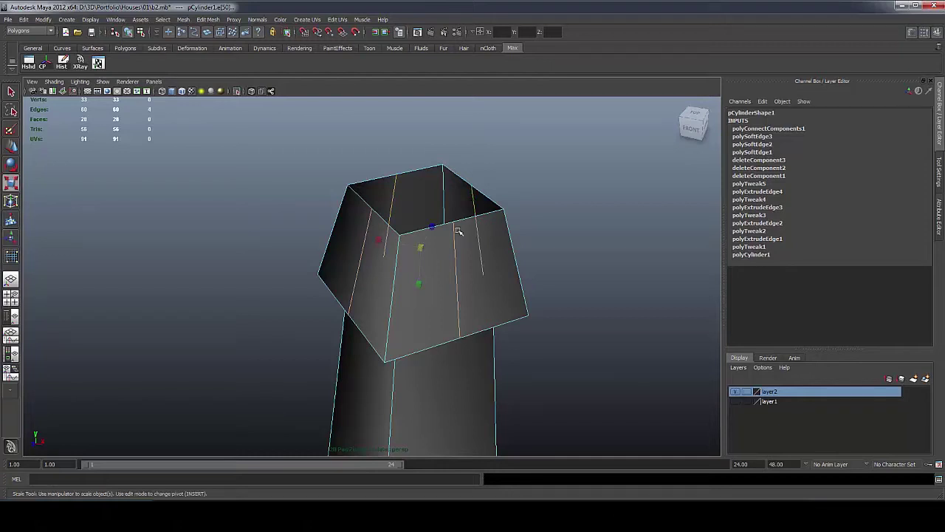
left_click(422, 248)
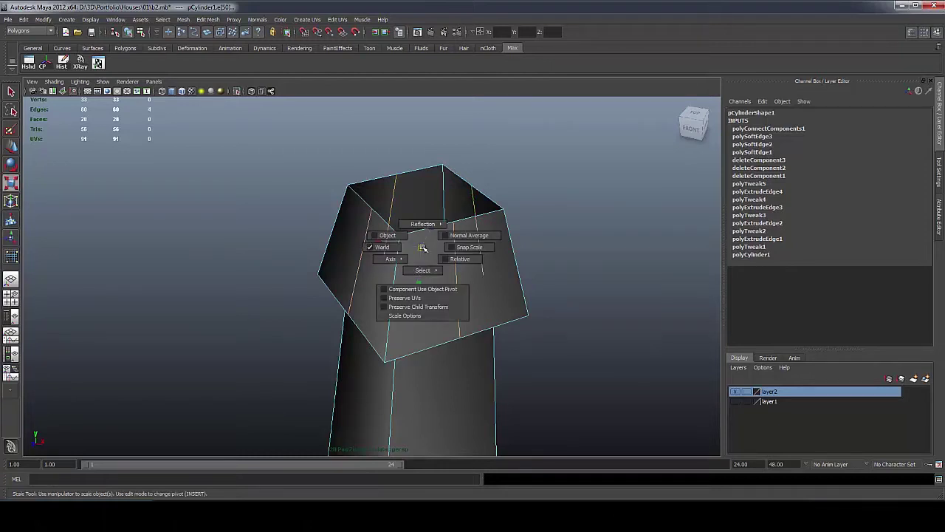
left_click_drag(422, 248, 371, 307)
scroll(422, 250, "down", 4)
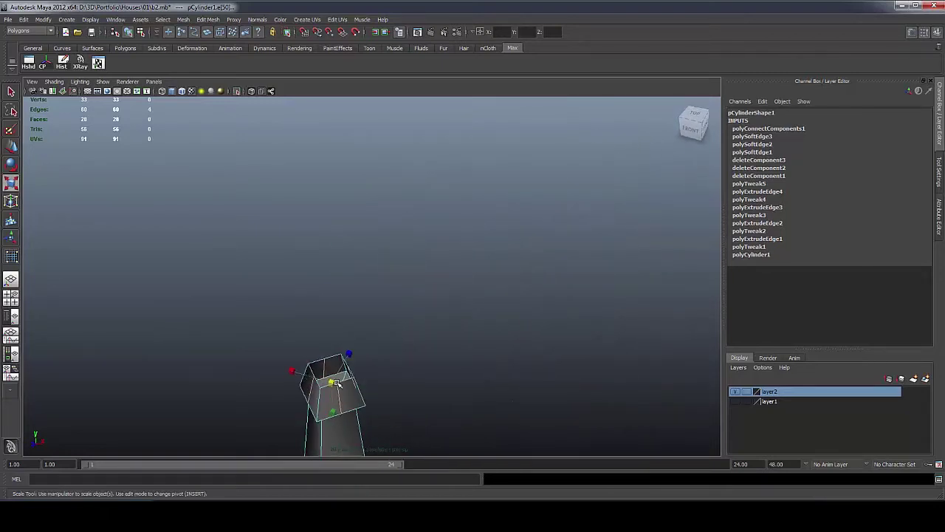
left_click_drag(336, 383, 280, 362)
key("ctrl+z")
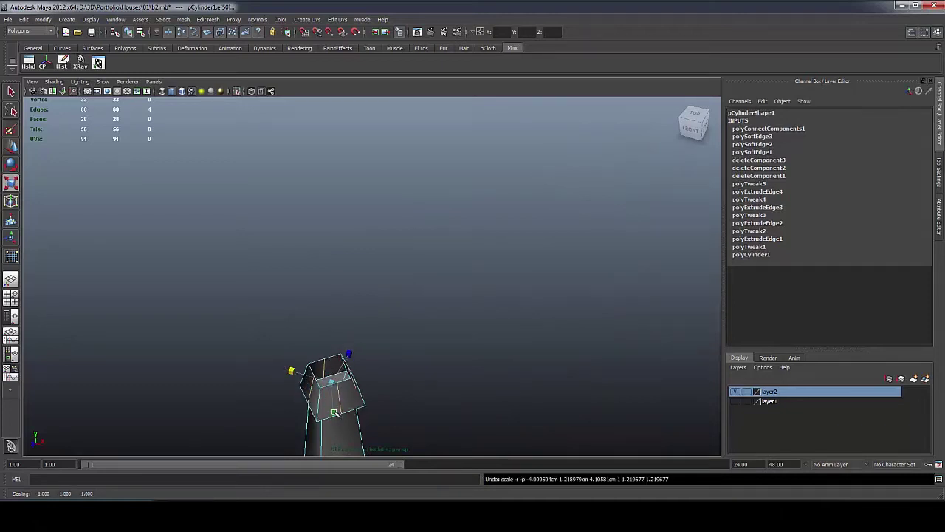
left_click_drag(335, 414, 341, 427)
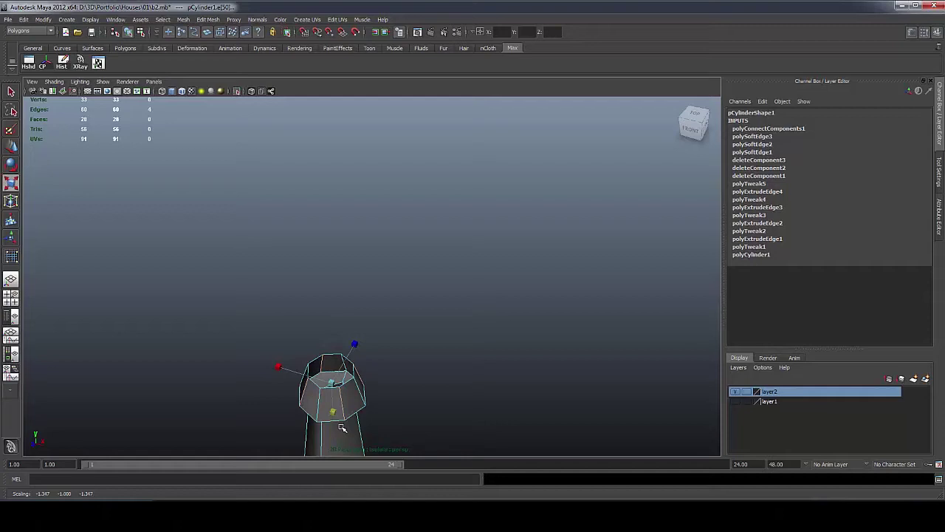
Select all the side edges around the octagonal lip and soften them
right_click(344, 412)
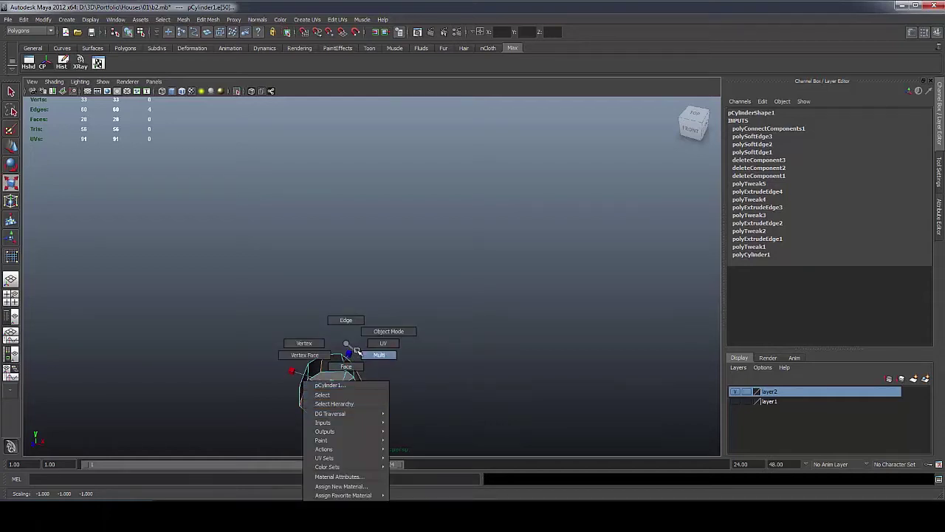
right_click_drag(347, 343, 349, 320)
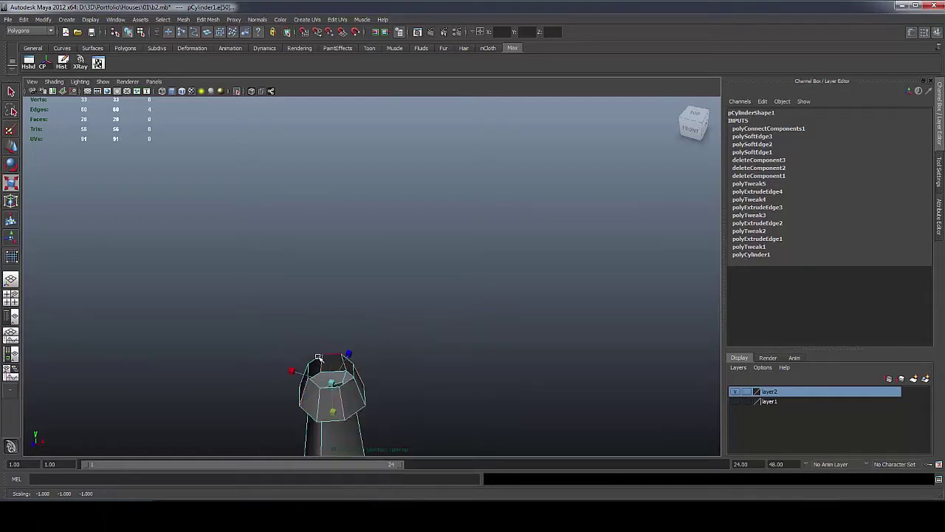
left_click_drag(321, 399, 320, 341, "alt")
left_click_drag(354, 306, 378, 332, "alt")
left_click_drag(389, 284, 351, 319, "alt")
scroll(352, 375, "up", 3)
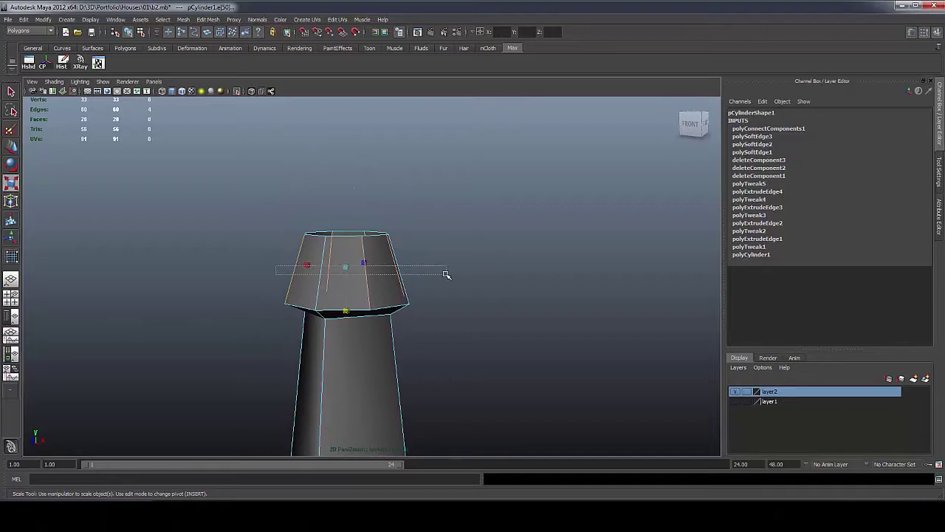
left_click_drag(446, 274, 446, 274)
mouse_move(381, 259)
right_mouse_down("shift")
mouse_move(413, 250)
mouse_move(404, 269)
mouse_move(400, 249)
mouse_move(348, 266)
mouse_move(375, 278)
mouse_move(391, 268)
right_mouse_up("shift")
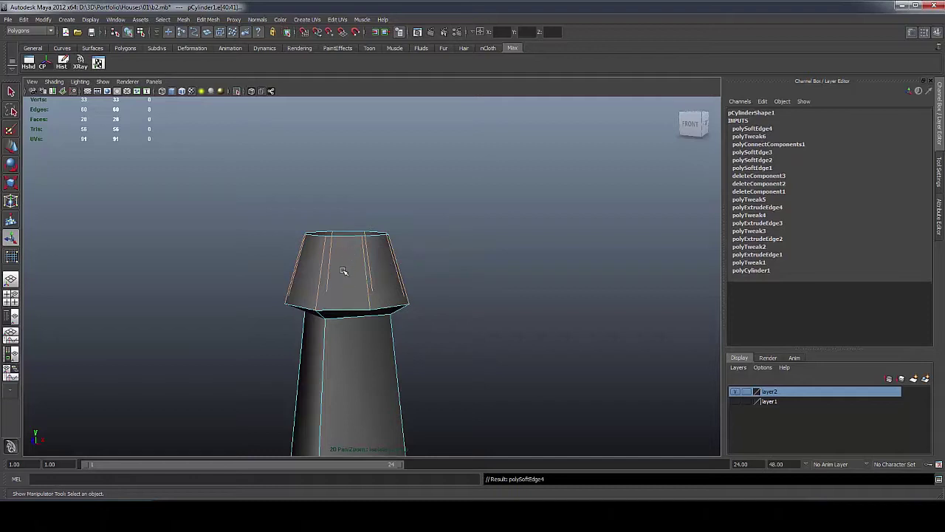
Extrude the edge loop around the bottle's mouth and scale it inward to form a flat rim
scroll(363, 298, "down", 5)
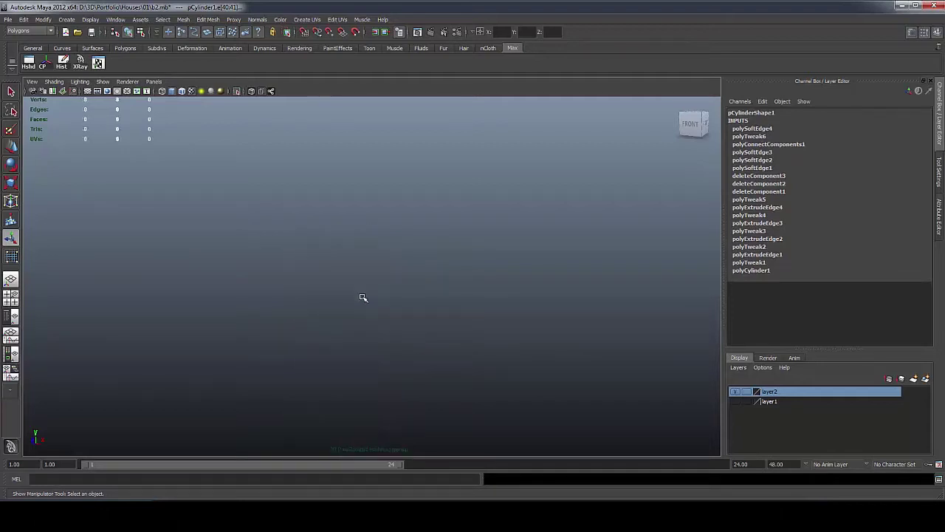
left_click_drag(376, 320, 392, 370, "alt")
middle_click_drag(392, 370, 400, 343, "alt")
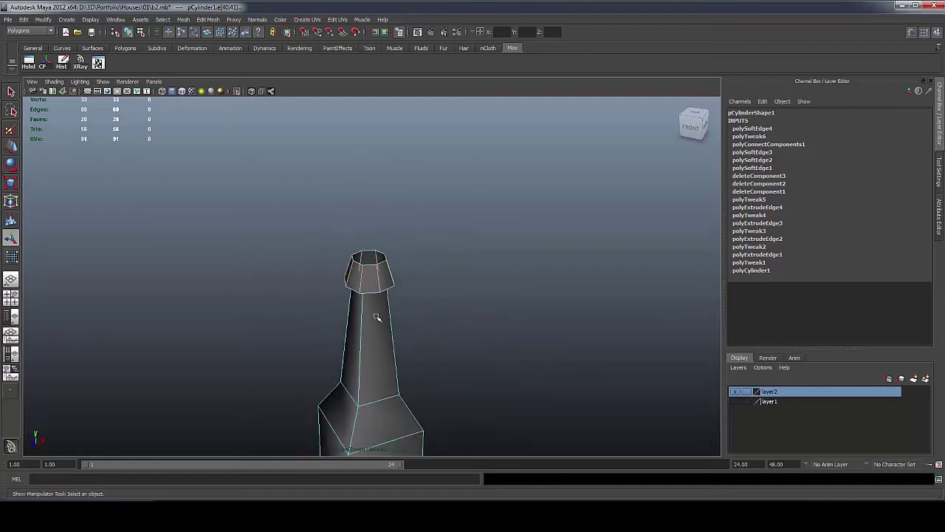
right_click_drag(374, 308, 403, 296)
scroll(367, 266, "up", 4)
scroll(368, 266, "up", 3)
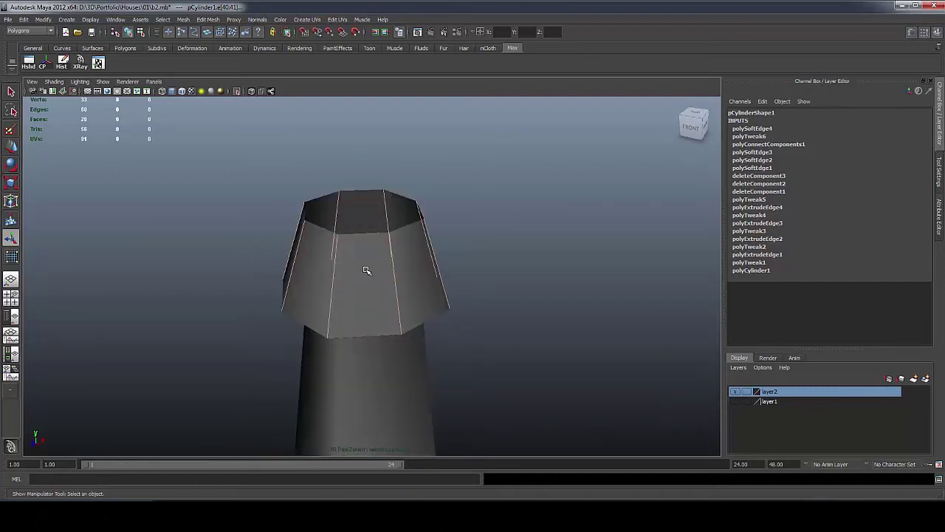
right_click_drag(363, 268, 363, 247)
left_click(453, 243)
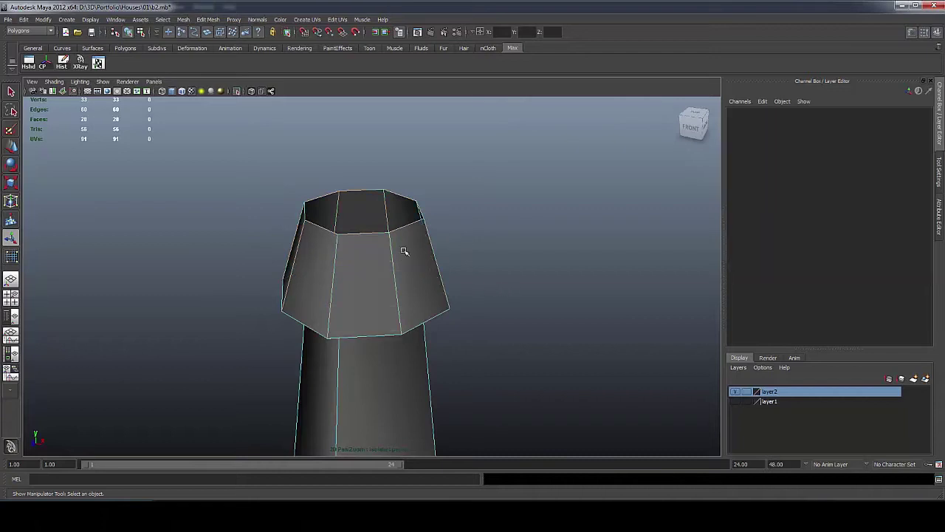
left_click(374, 232)
right_click(374, 232, "shift")
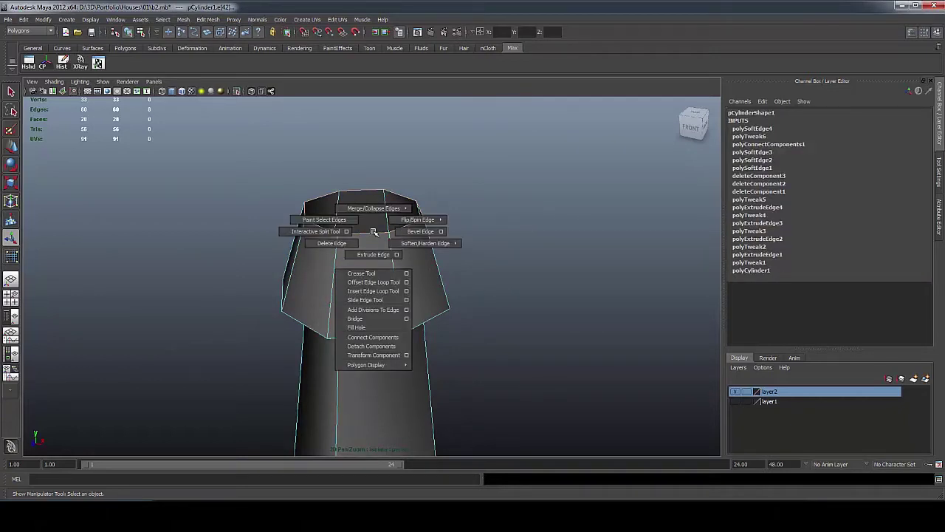
left_click(374, 246)
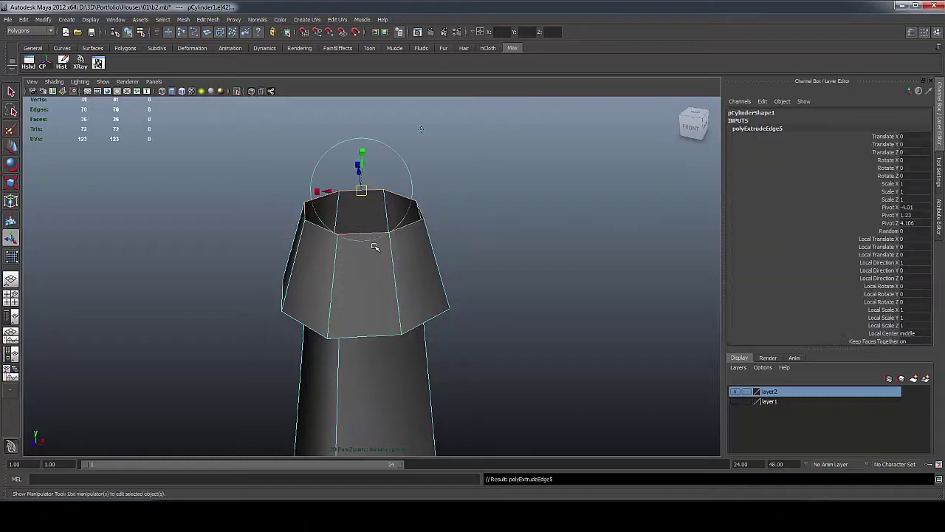
left_click_drag(361, 206, 335, 211)
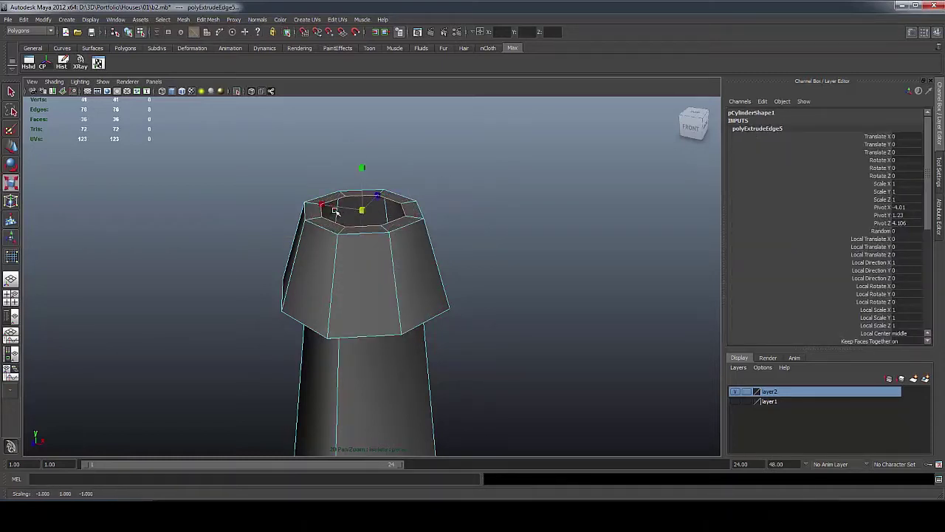
Extrude the inner rim loop slightly down into the mouth and merge its vertices to a single centre point
key("ctrl+e")
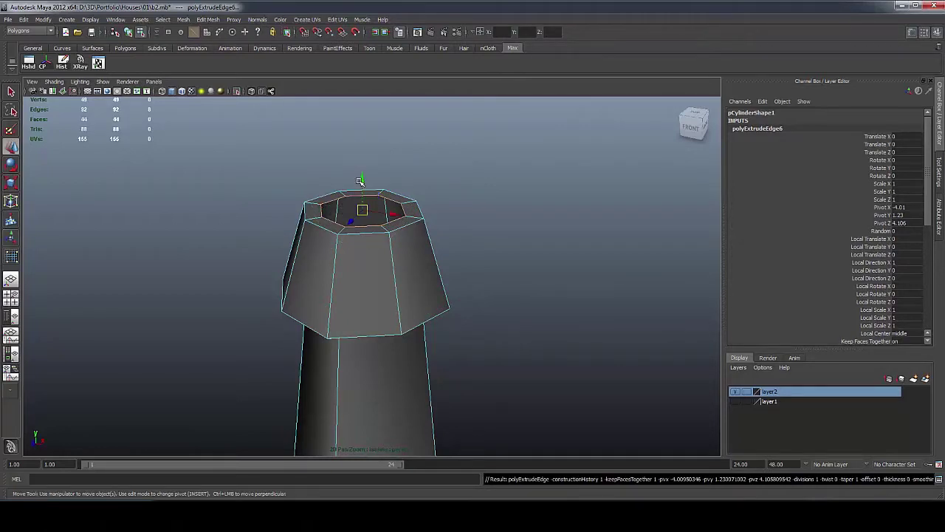
left_click_drag(362, 180, 363, 196)
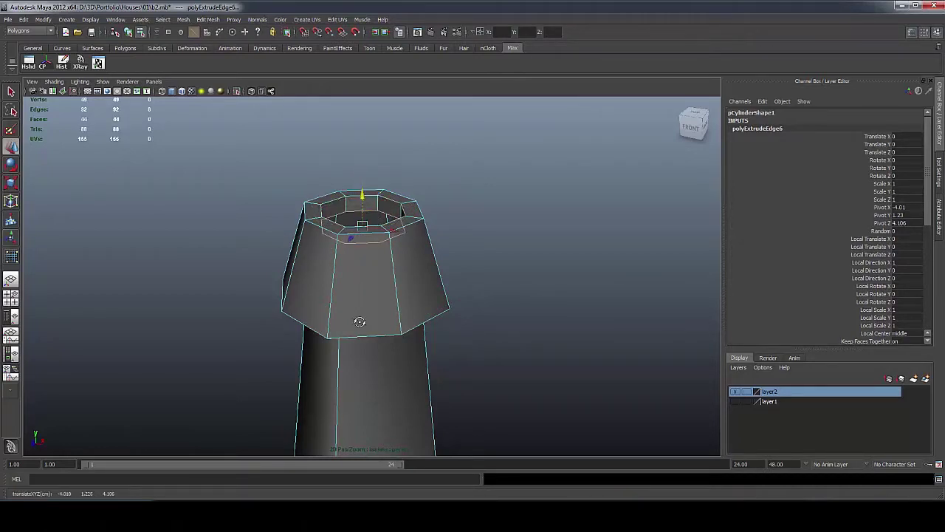
left_click_drag(359, 322, 351, 382, "alt")
middle_click_drag(351, 382, 410, 298, "alt")
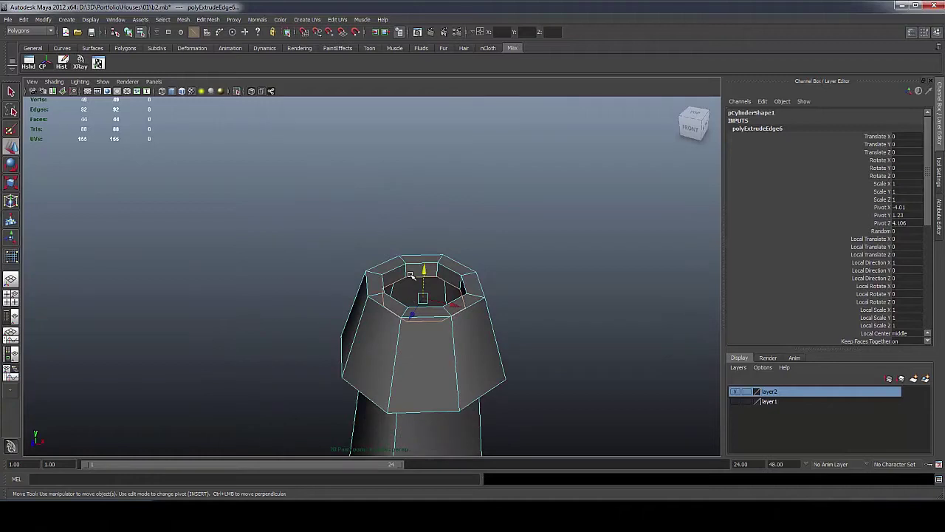
right_click(410, 274, "shift")
right_click_drag(411, 274, 414, 236, "shift")
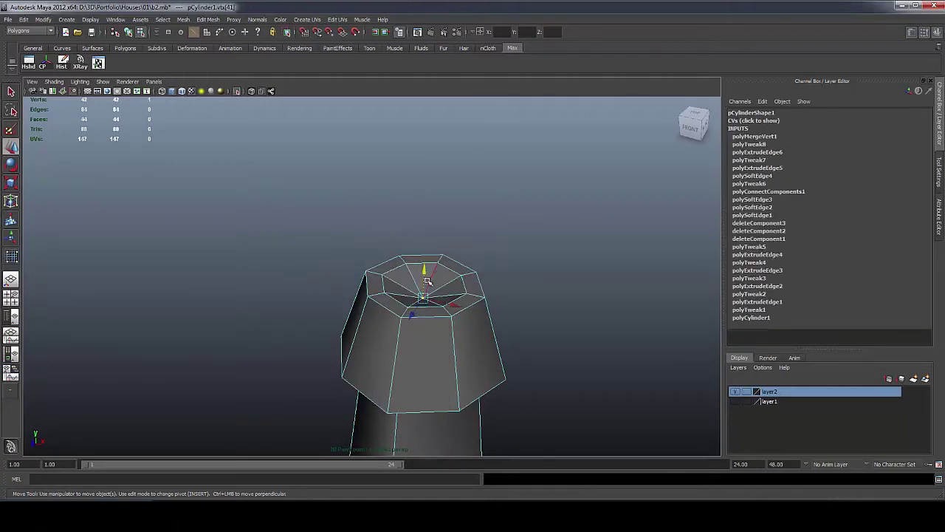
Move the merged centre vertex straight down through the neck into the bottle's body to form a deep opening
left_click_drag(425, 271, 407, 426)
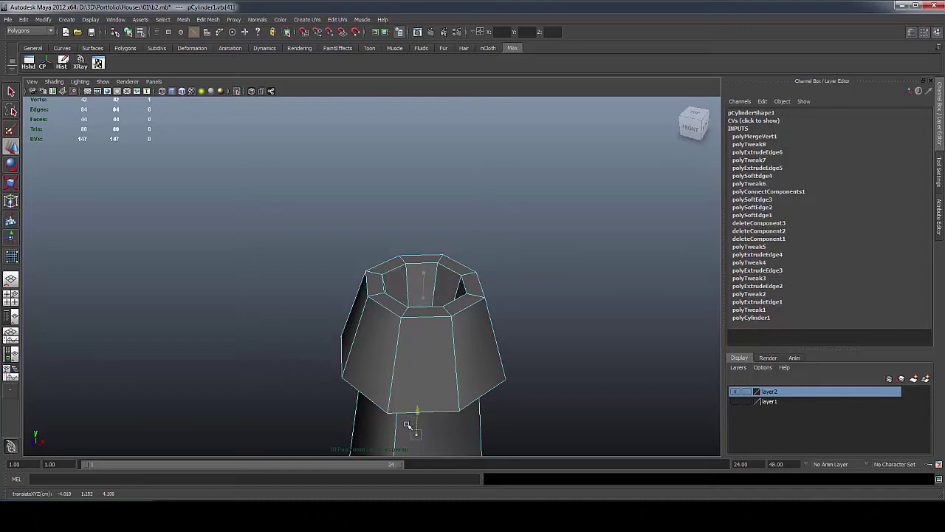
key("f")
scroll(468, 320, "down", 8)
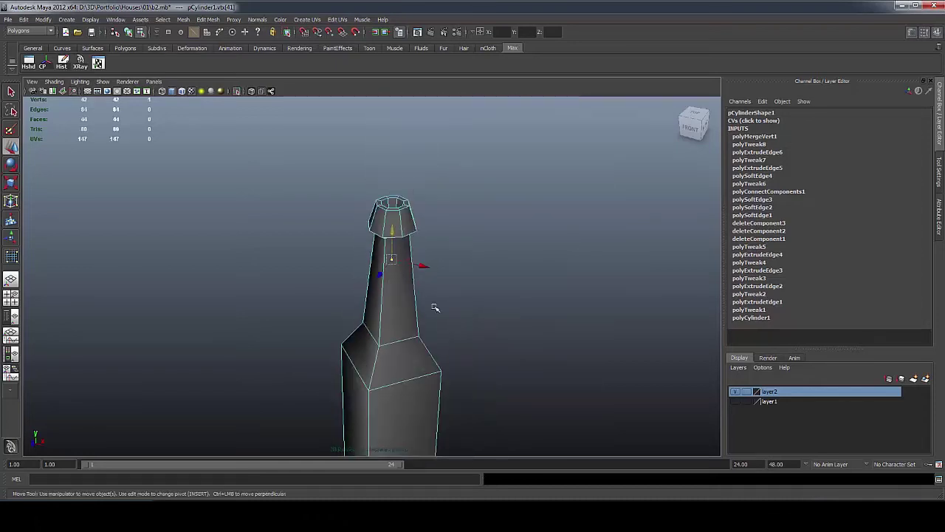
left_click_drag(393, 232, 404, 355)
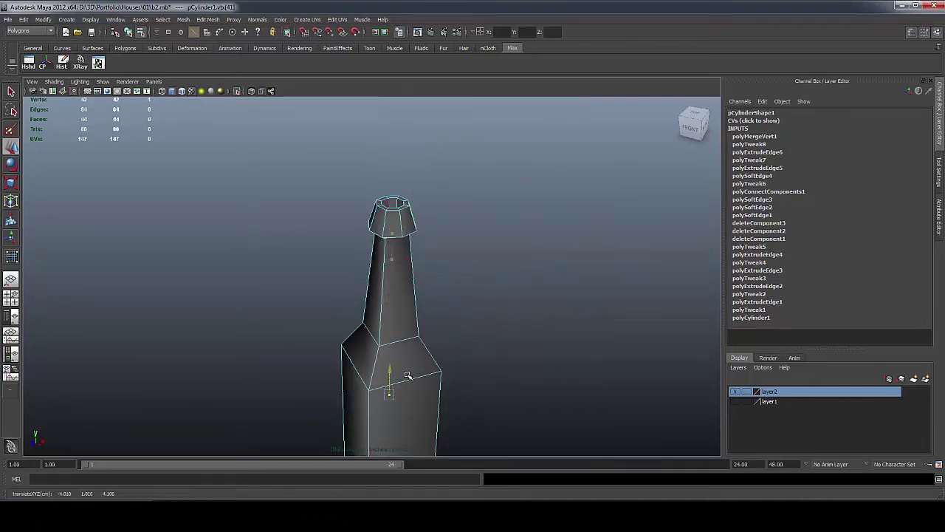
Select the bottle's vertical neck edges together with the inner mouth edges and soften them
scroll(406, 295, "up", 3)
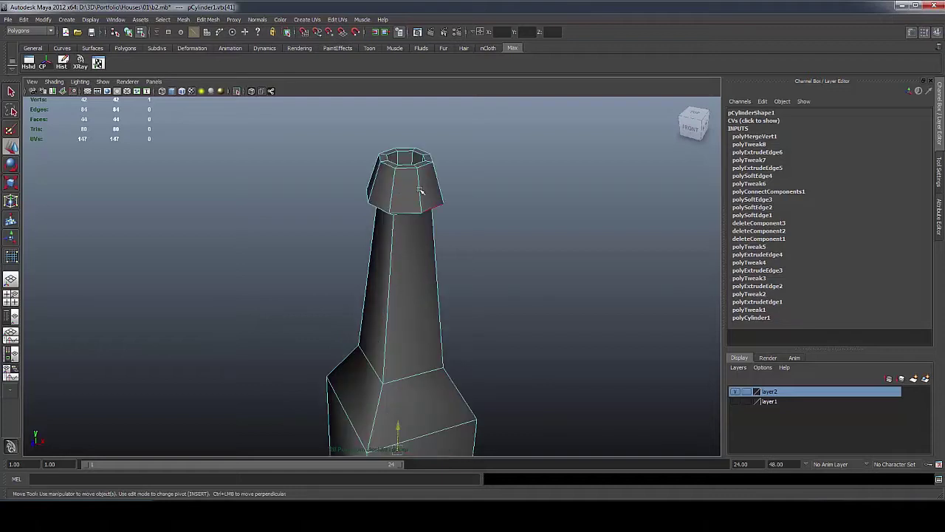
middle_click_drag(420, 191, 401, 220, "alt")
scroll(399, 223, "up", 5)
right_click_drag(387, 229, 391, 205)
middle_click_drag(401, 259, 392, 167, "alt")
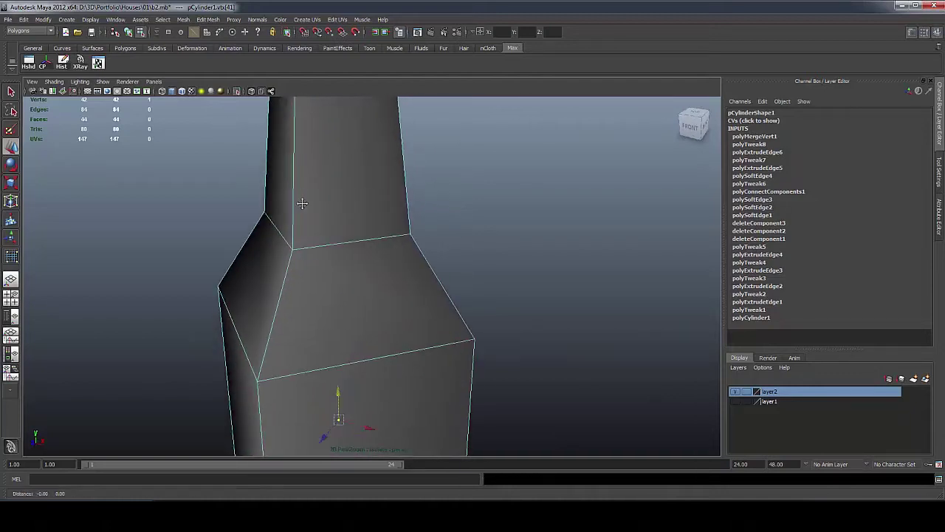
middle_click_drag(302, 205, 306, 253, "alt")
left_click_drag(261, 229, 465, 278)
right_click_drag(361, 258, 391, 250, "shift")
scroll(391, 249, "down", 5)
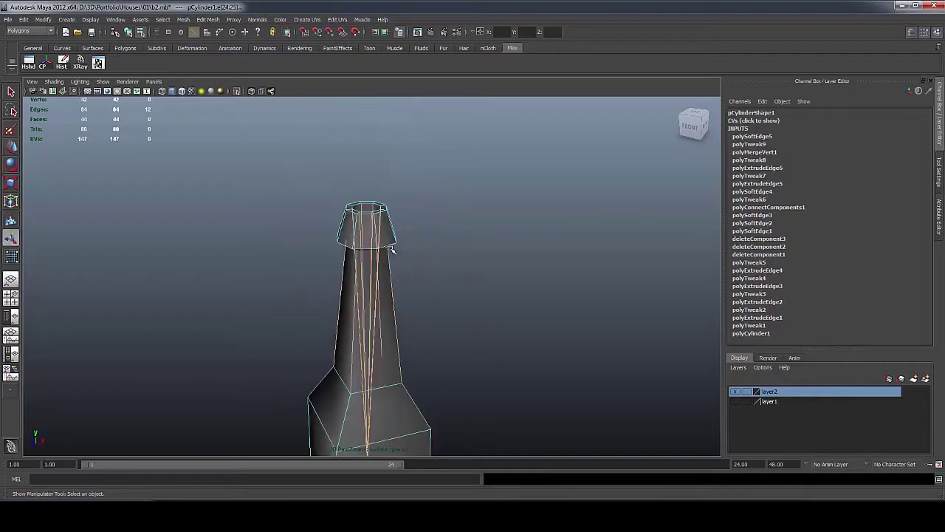
Examine the bottle's neck, lip and inner funnel in the front view, both shaded and in wireframe
scroll(364, 193, "up", 3)
right_click_drag(365, 192, 385, 181)
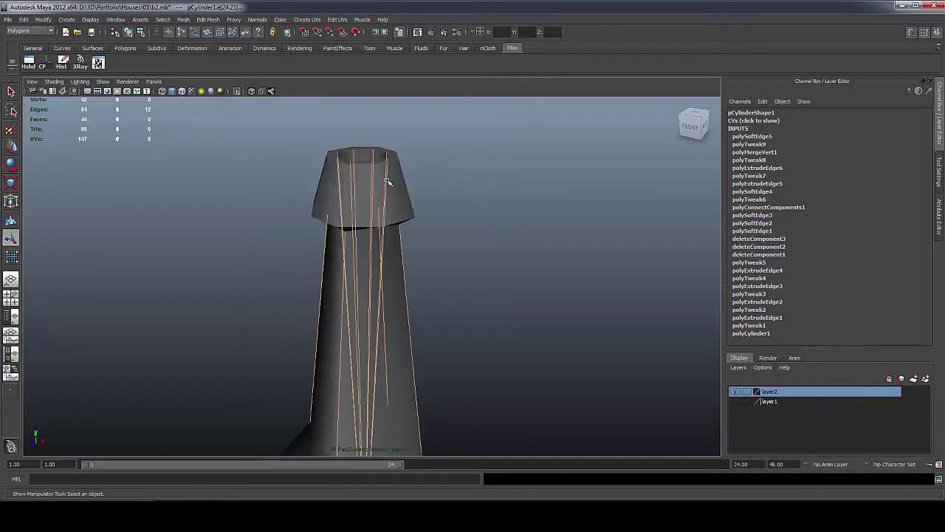
middle_click_drag(386, 181, 384, 200, "alt")
left_click_drag(380, 200, 376, 198, "alt")
middle_click_drag(376, 199, 371, 240, "alt")
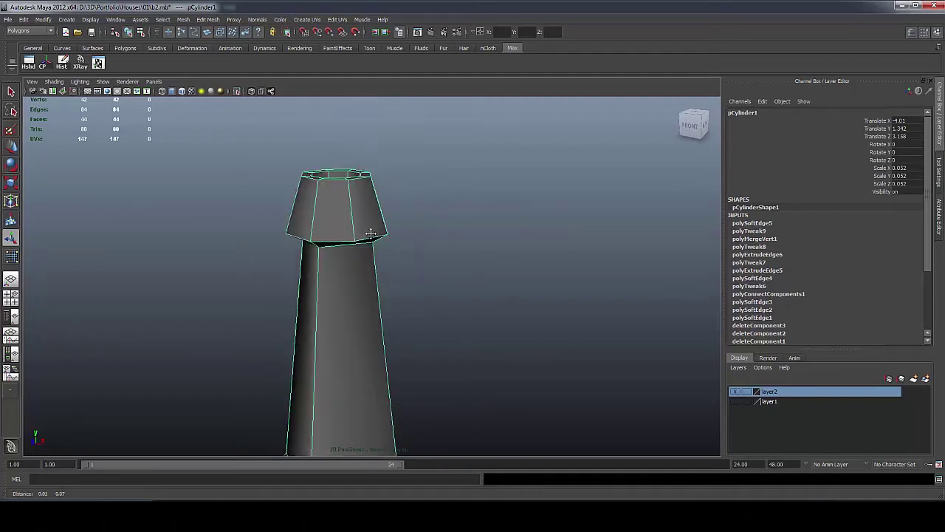
key("space")
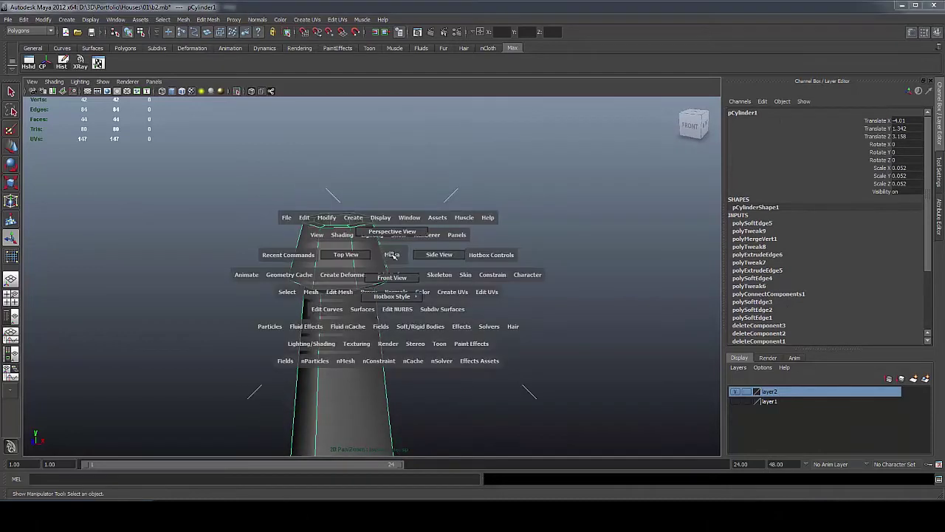
left_click_drag(392, 257, 392, 276)
scroll(357, 238, "up", 10)
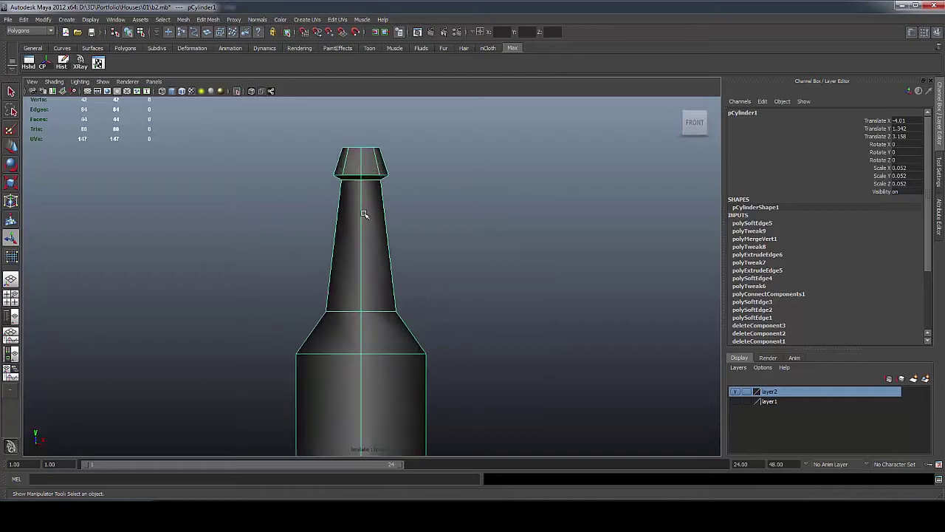
scroll(342, 241, "up", 4)
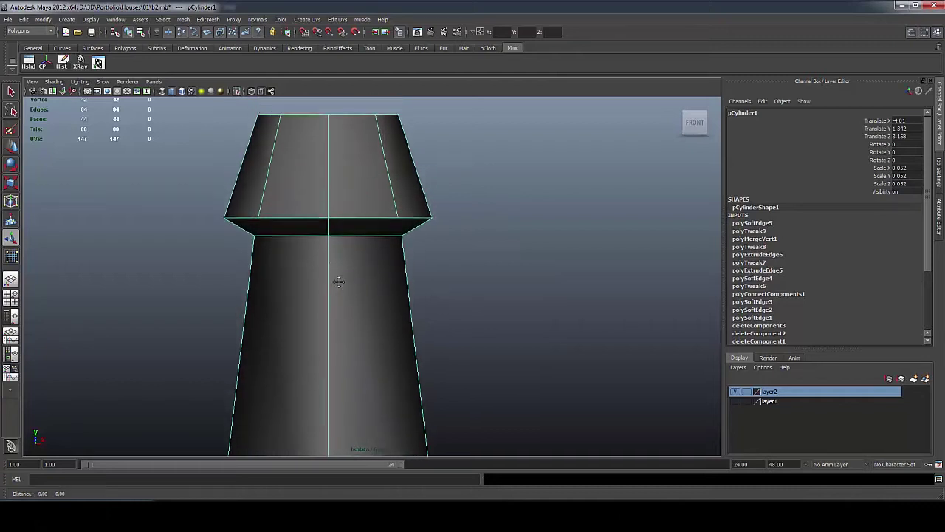
left_click(163, 92)
scroll(233, 229, "down", 6)
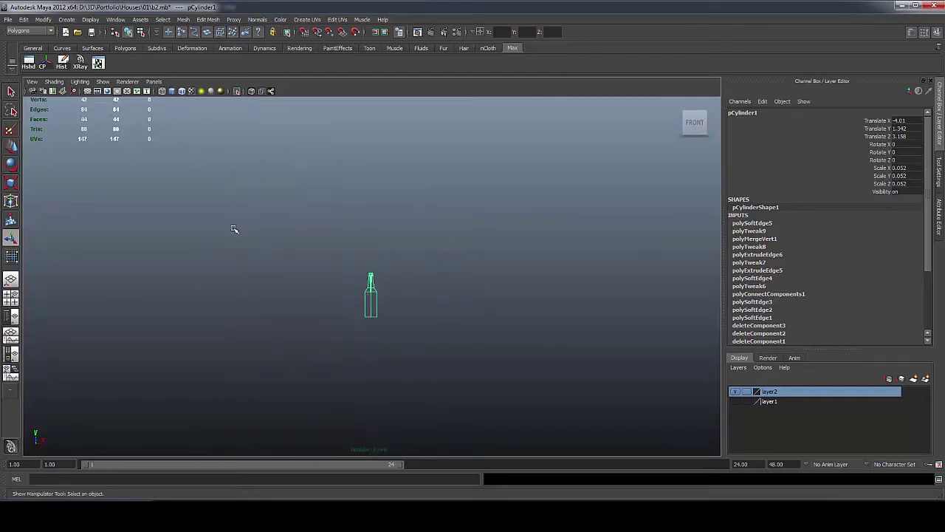
scroll(380, 284, "up", 8)
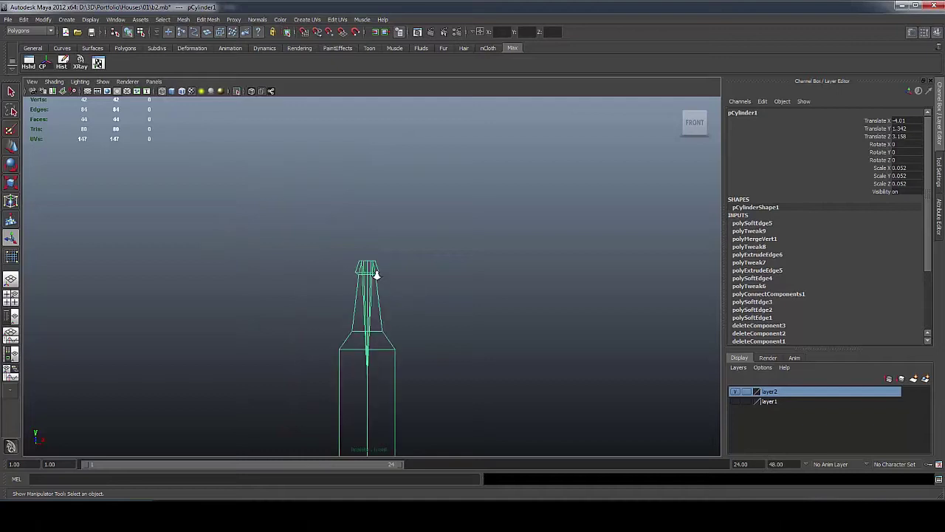
scroll(376, 279, "up", 8)
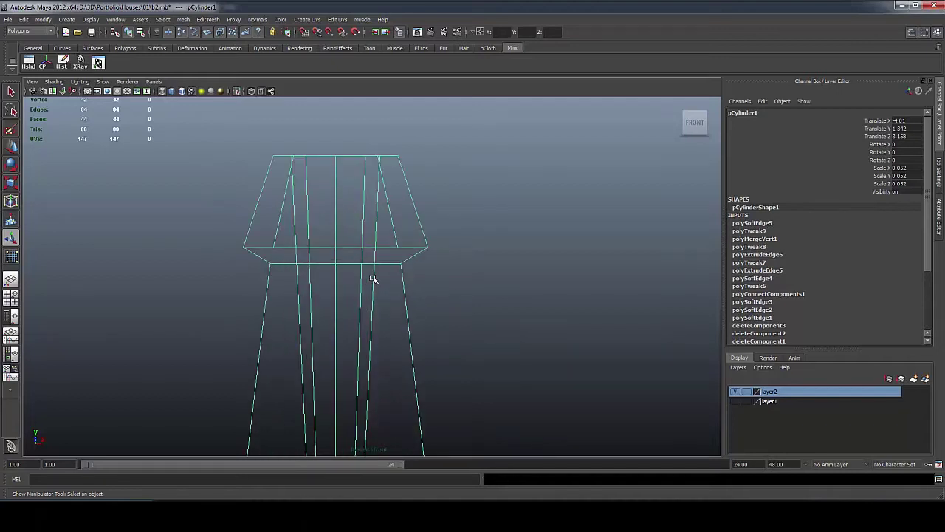
scroll(373, 278, "down", 10)
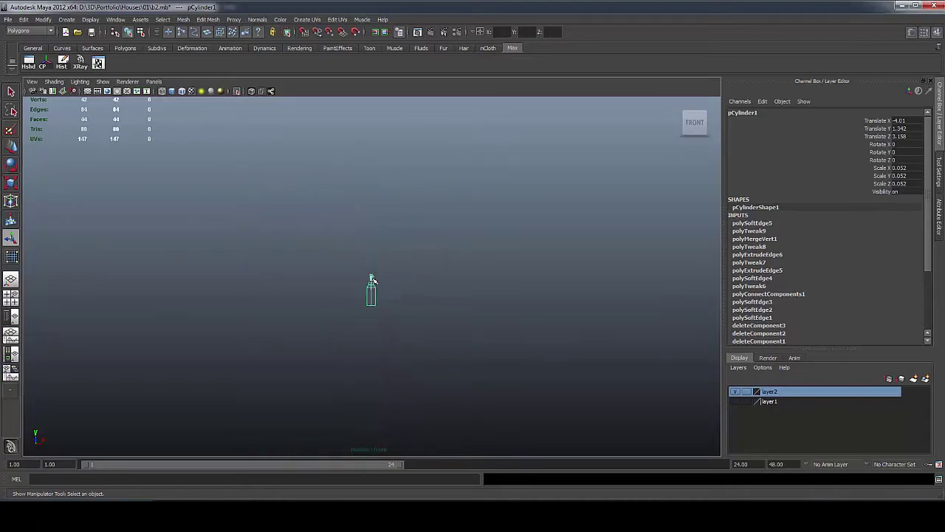
scroll(384, 310, "up", 3)
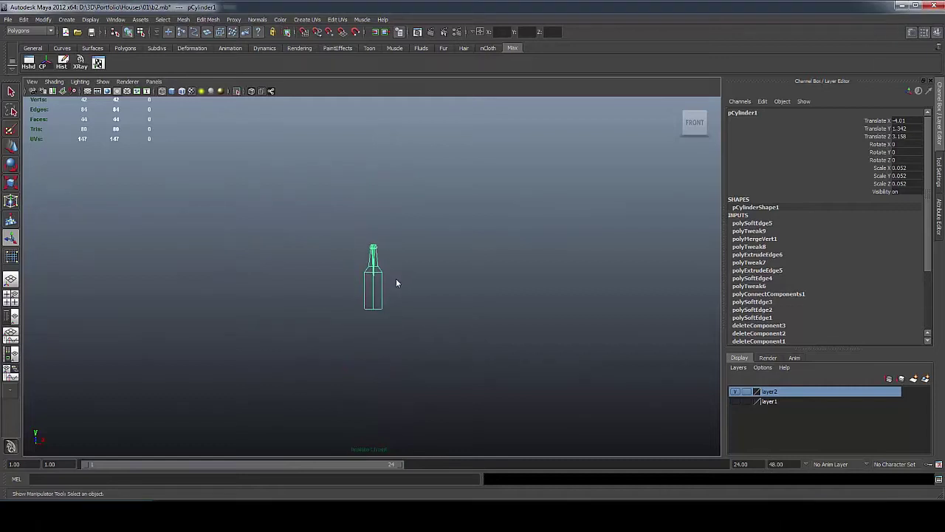
Return to the shaded perspective view and examine the octagonal lip, its rim and the neck joint
key("space")
left_click_drag(396, 279, 398, 261)
left_click_drag(377, 292, 363, 301, "alt")
middle_click_drag(363, 302, 311, 232, "alt")
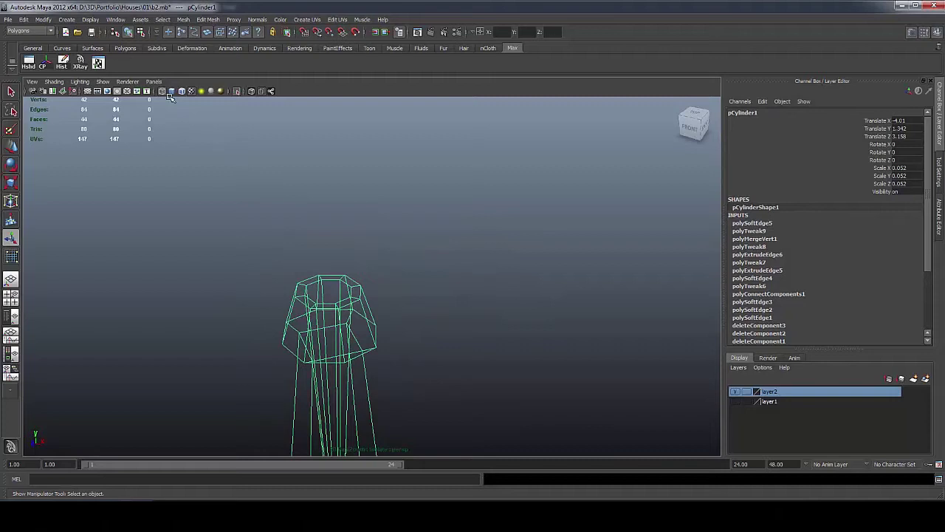
left_click(171, 93)
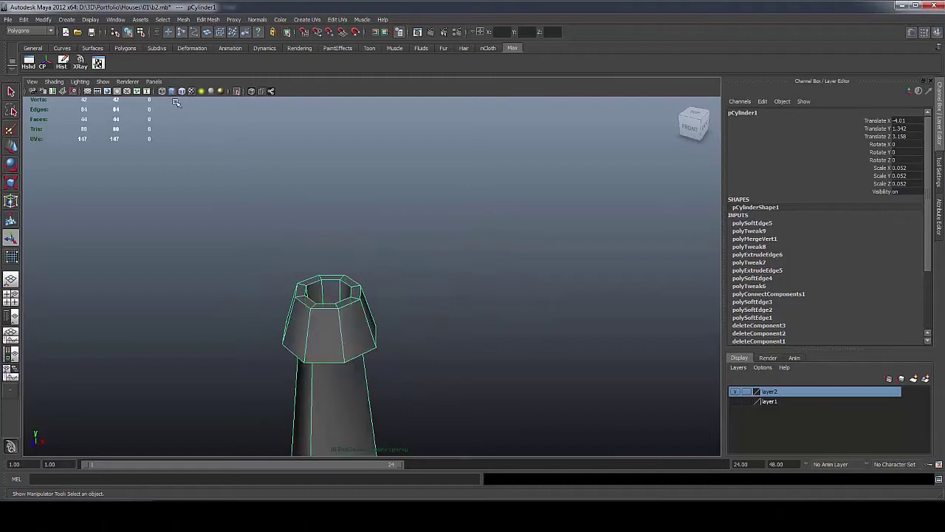
left_click_drag(322, 324, 316, 310, "alt")
middle_click_drag(316, 310, 317, 244, "alt")
scroll(324, 218, "up", 5)
scroll(297, 210, "down", 4)
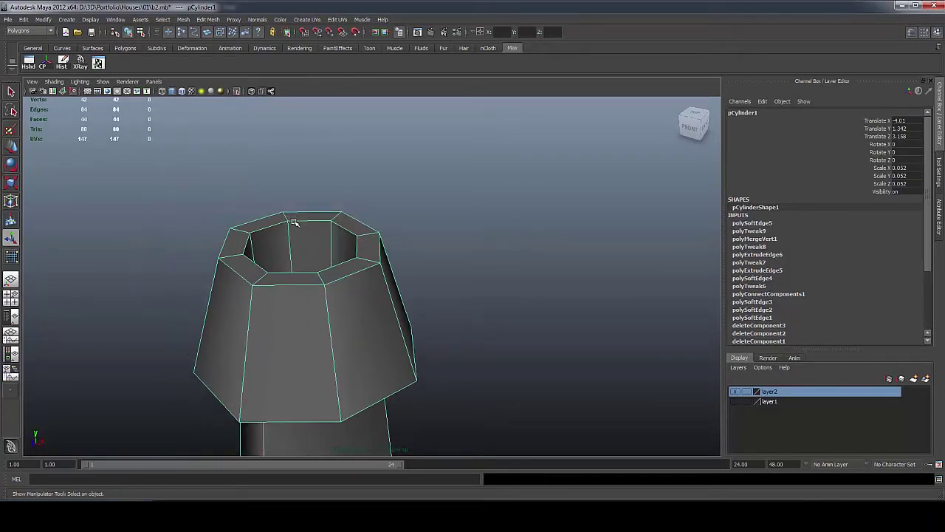
left_click_drag(319, 317, 320, 314, "alt")
scroll(326, 299, "down", 3)
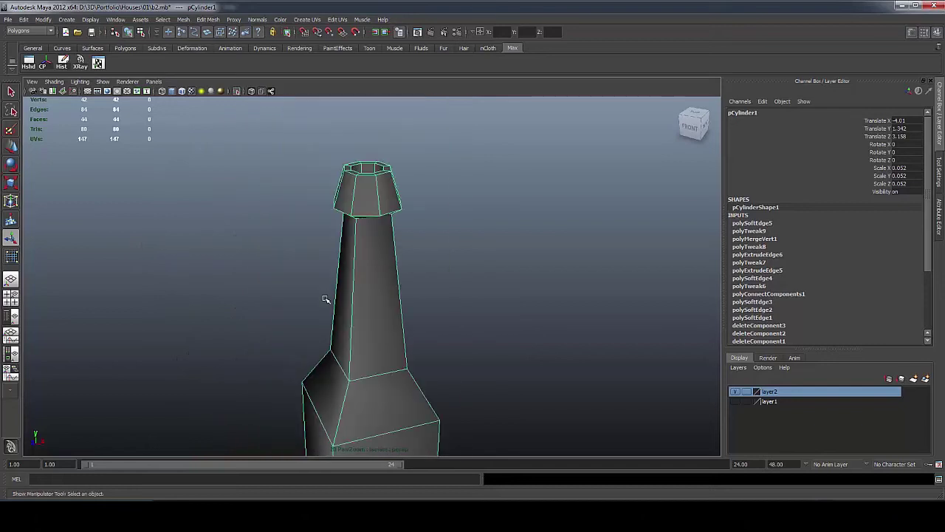
scroll(348, 252, "down", 6)
left_click_drag(376, 265, 362, 254, "alt")
scroll(347, 211, "up", 6)
Split the first face under the lip with the Split Polygon Tool, cutting diagonally from lip corner to neck corner
right_click(345, 207)
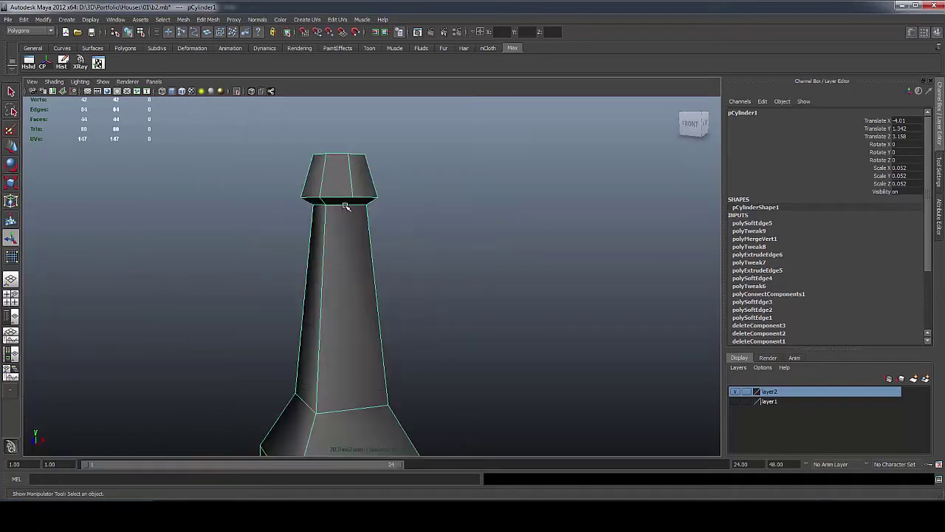
right_click_drag(346, 206, 352, 204, "shift")
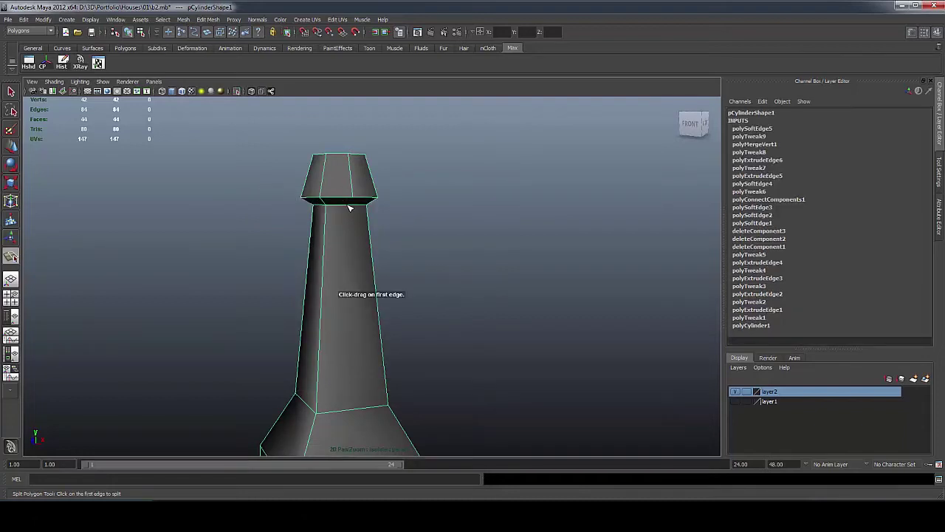
left_click_drag(349, 200, 568, 252)
key("Return")
Split the next underside face of the lip diagonally, connecting a lip corner to a neck corner
middle_click_drag(567, 252, 475, 188, "alt")
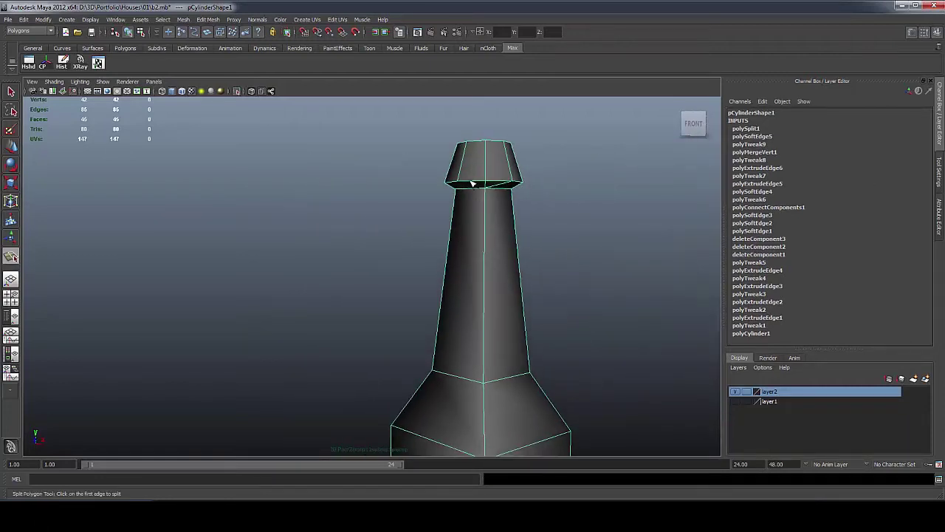
left_click_drag(473, 183, 431, 187)
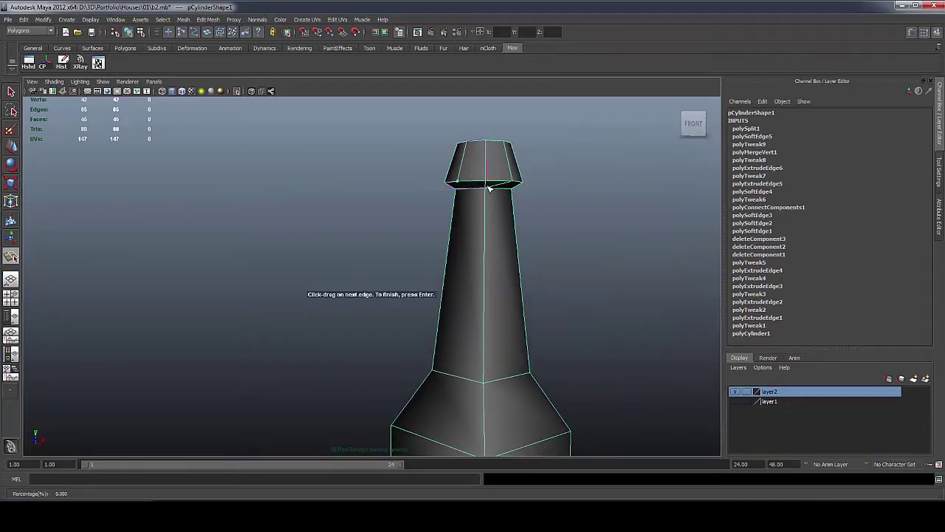
left_click_drag(487, 197, 308, 238, "alt")
scroll(379, 205, "up", 5)
left_click_drag(376, 180, 390, 206, "alt")
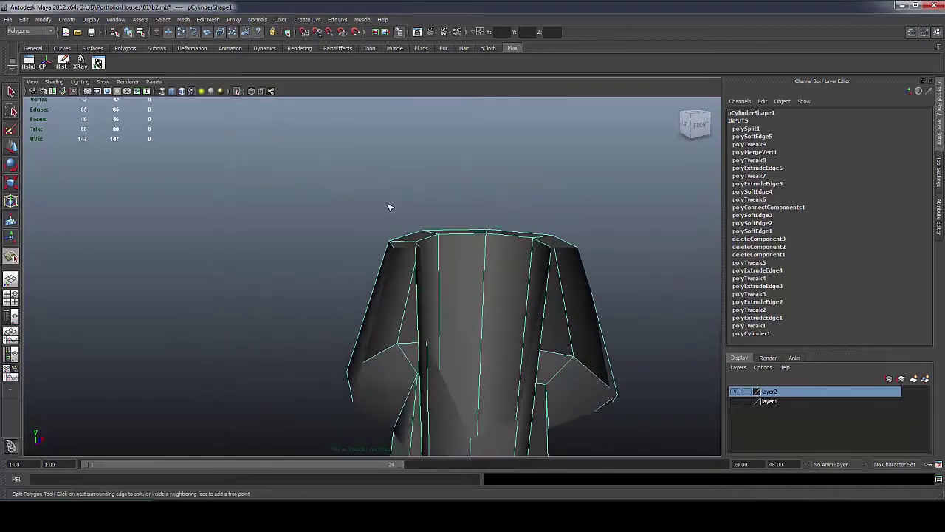
scroll(419, 263, "down", 4)
left_click_drag(419, 264, 556, 237, "alt")
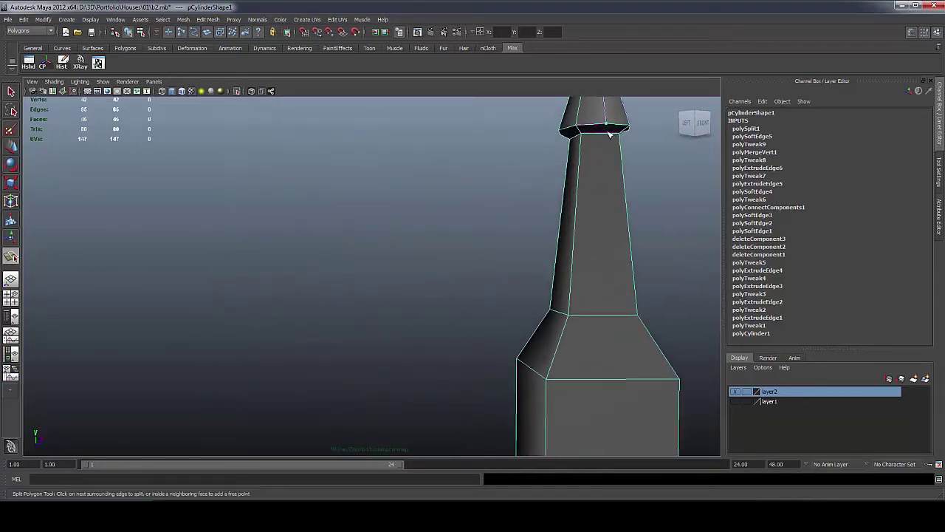
left_click_drag(598, 136, 511, 167)
key("Return")
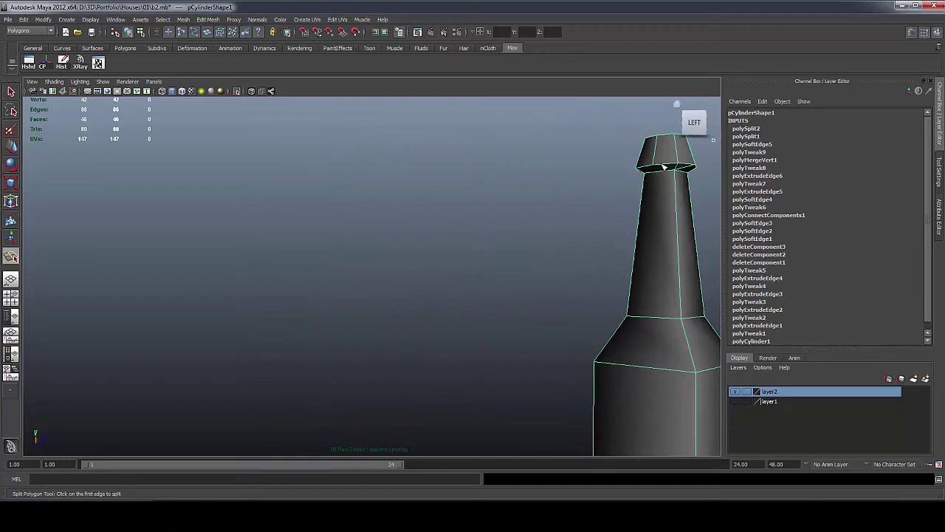
Split the remaining two underside faces of the lip diagonally and leave the Split Polygon Tool
left_click_drag(613, 168, 479, 174, "alt")
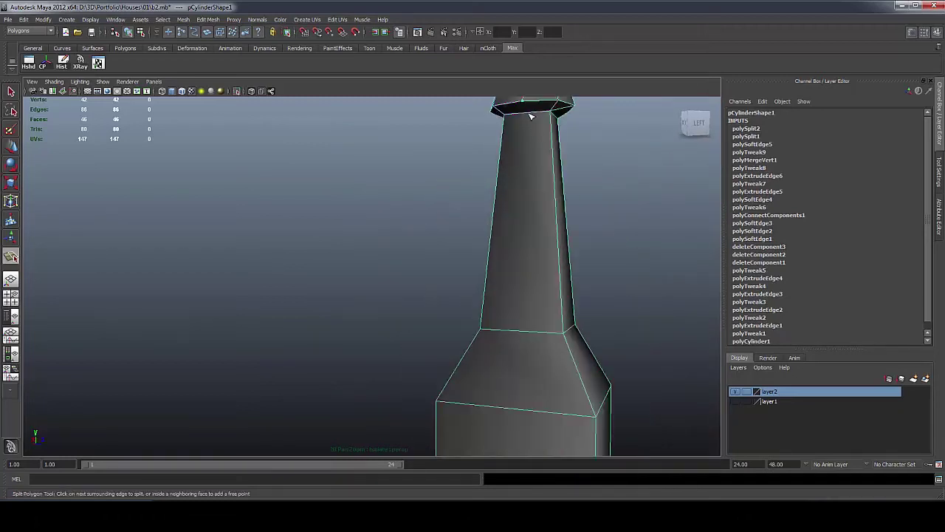
middle_click_drag(529, 112, 480, 219, "alt")
left_click_drag(480, 219, 601, 271, "alt")
key("Return")
key("Return")
scroll(602, 271, "up", 5)
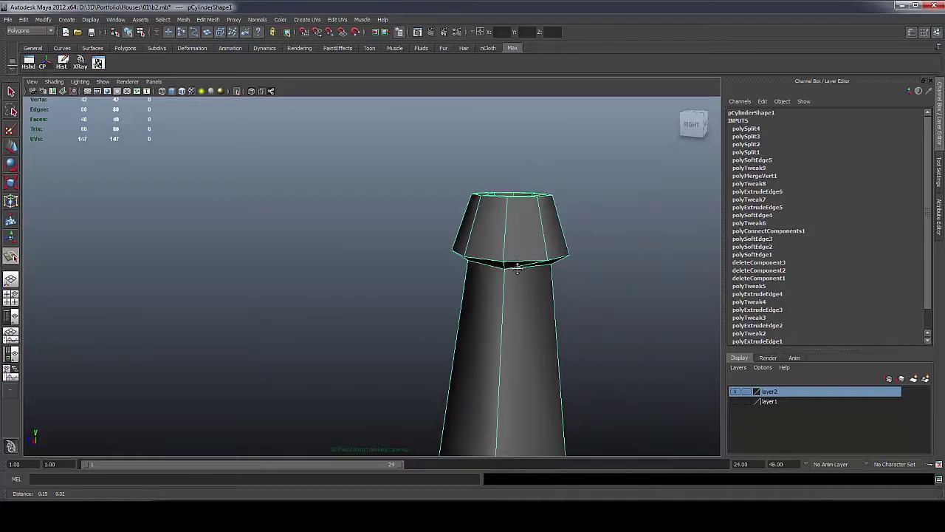
key("q")
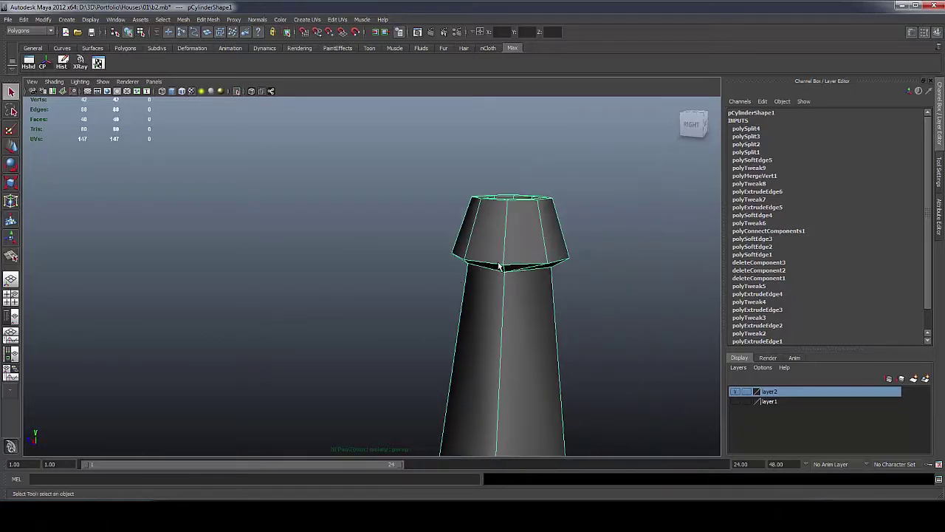
Set the custom polygon display to show Soft/Hard edges for all objects and apply it
scroll(500, 268, "down", 4)
left_click_drag(449, 255, 441, 245, "alt")
scroll(487, 286, "down", 5)
scroll(491, 293, "up", 6)
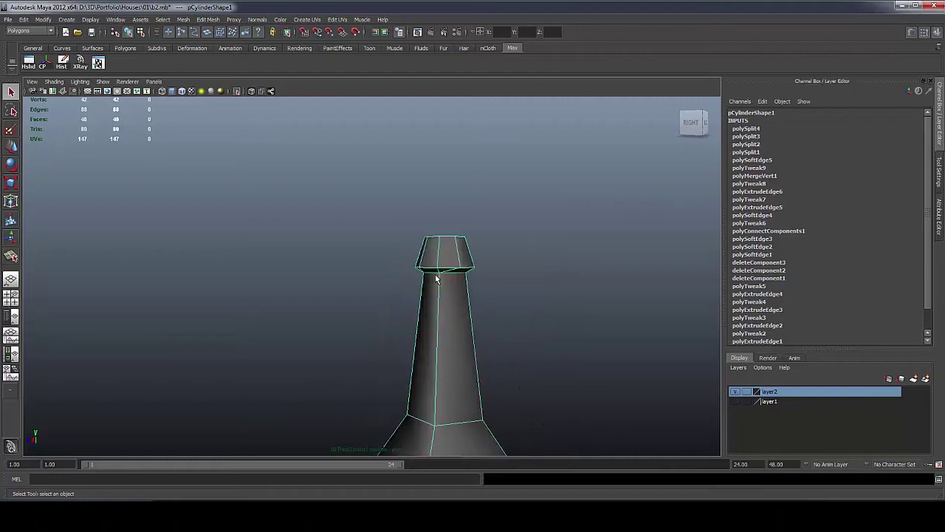
scroll(421, 285, "down", 5)
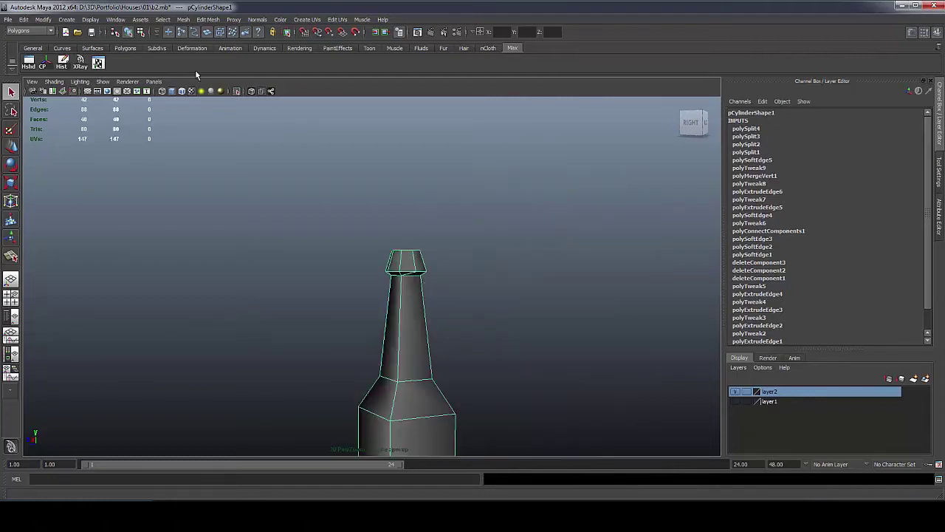
left_click(90, 20)
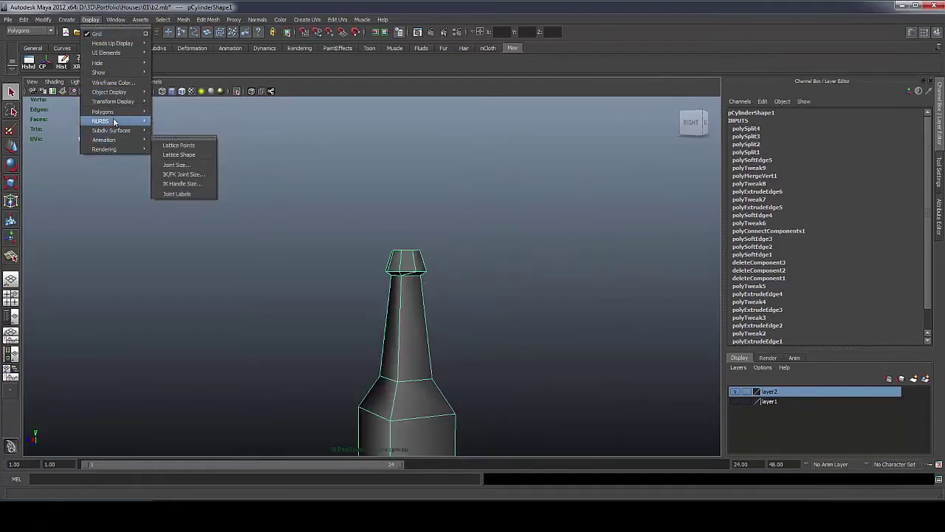
mouse_move(116, 118)
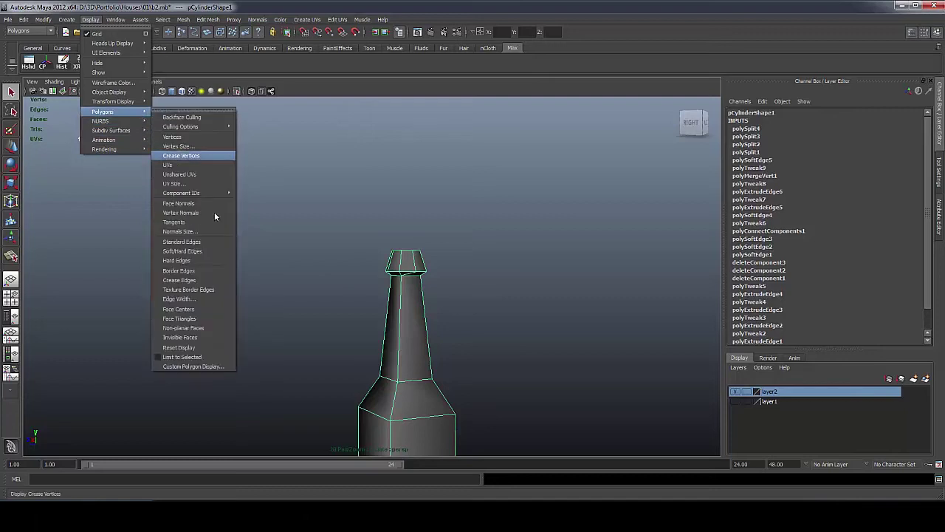
left_click(194, 366)
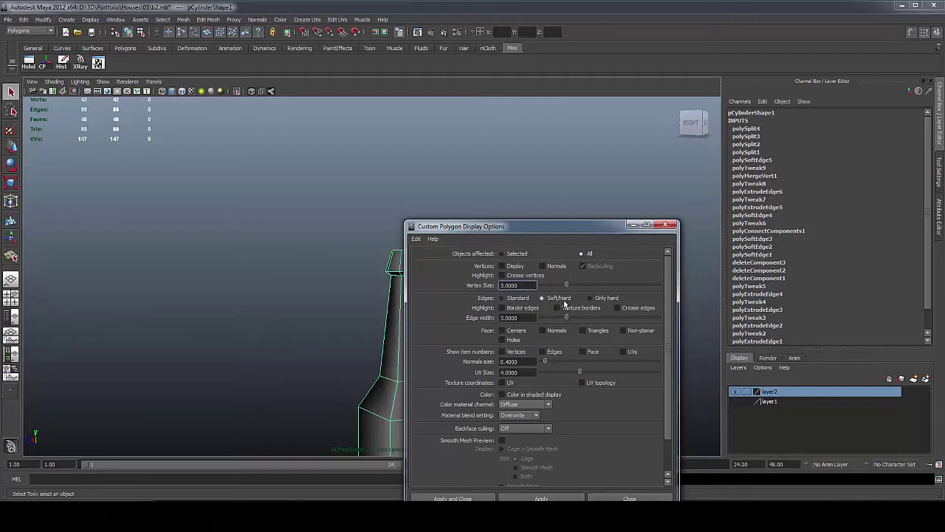
left_click(540, 499)
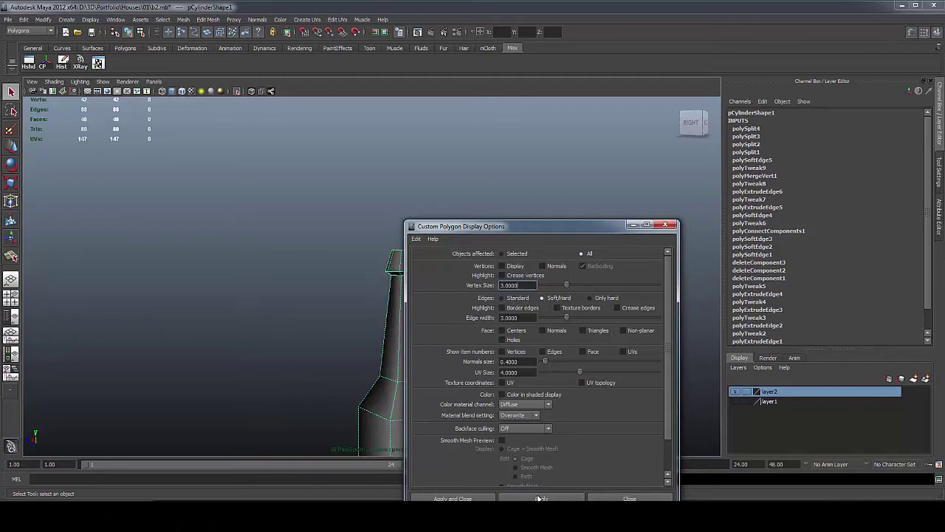
left_click(623, 497)
Select the new diagonal edges around the underside of the lip, soften them and return to object mode
scroll(389, 294, "up", 5)
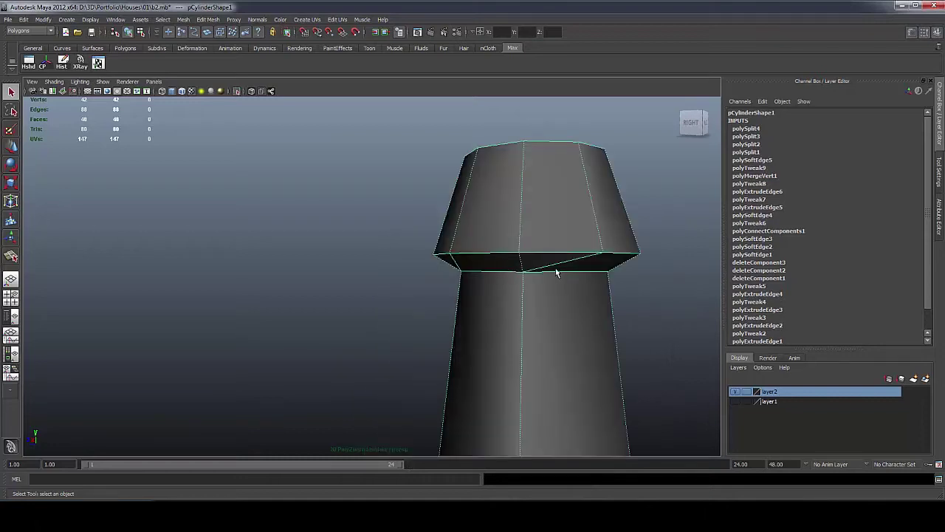
right_click_drag(548, 266, 459, 263)
left_click_drag(505, 270, 658, 266)
right_click_drag(603, 266, 629, 266)
left_click(638, 292)
right_click_drag(546, 277, 432, 287, "alt")
left_click_drag(432, 287, 474, 270, "alt")
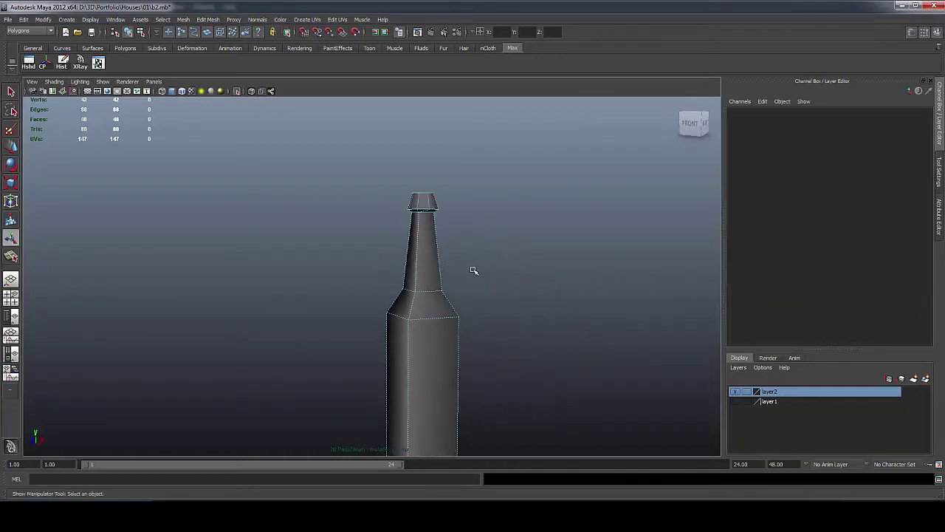
Turn off the isolated view to bring back the crate and ground, and select the bottle
left_click(174, 93)
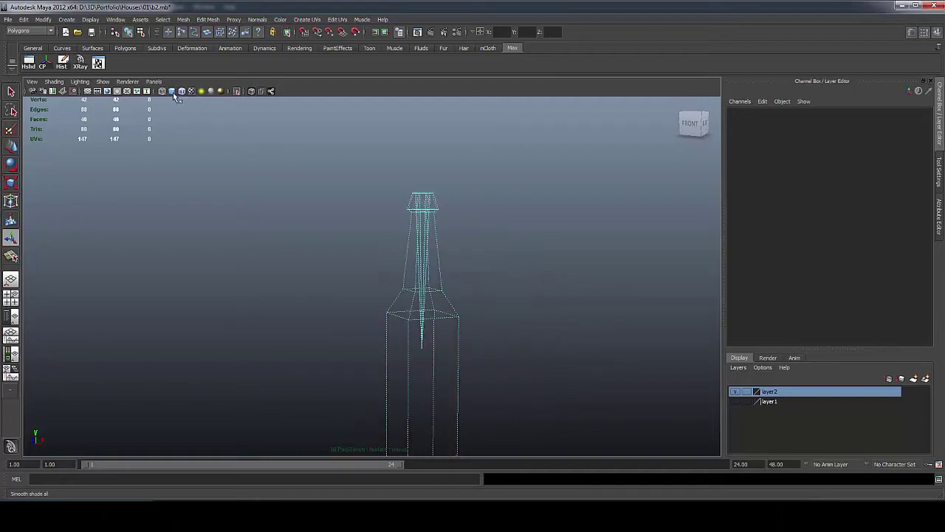
left_click(174, 92)
left_click(237, 92)
left_click(291, 256)
scroll(291, 257, "down", 5)
left_click_drag(293, 295, 375, 305, "alt")
left_click(375, 303)
Save the scene and delete the bottle's construction history
scroll(375, 305, "up", 5)
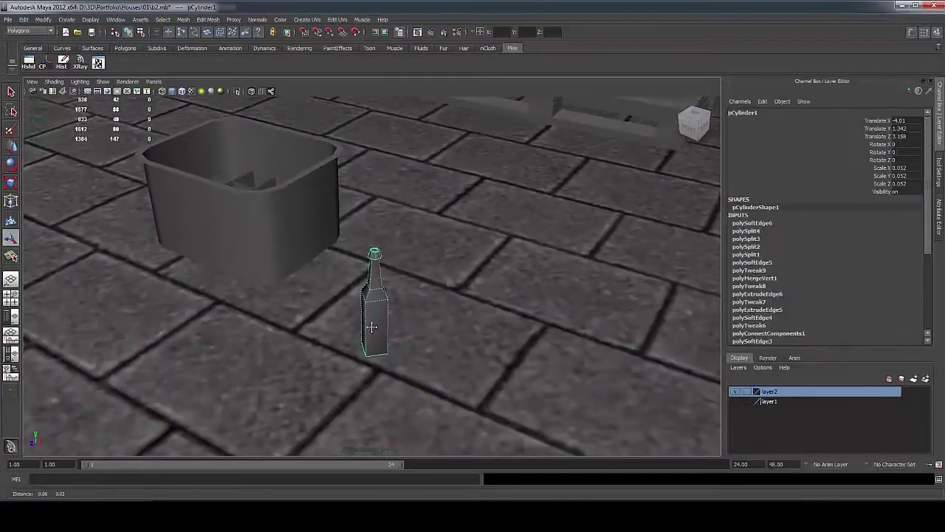
key("w")
scroll(379, 347, "up", 2)
key("q")
key("ctrl+s")
left_click(24, 20)
mouse_move(50, 121)
left_click(137, 126)
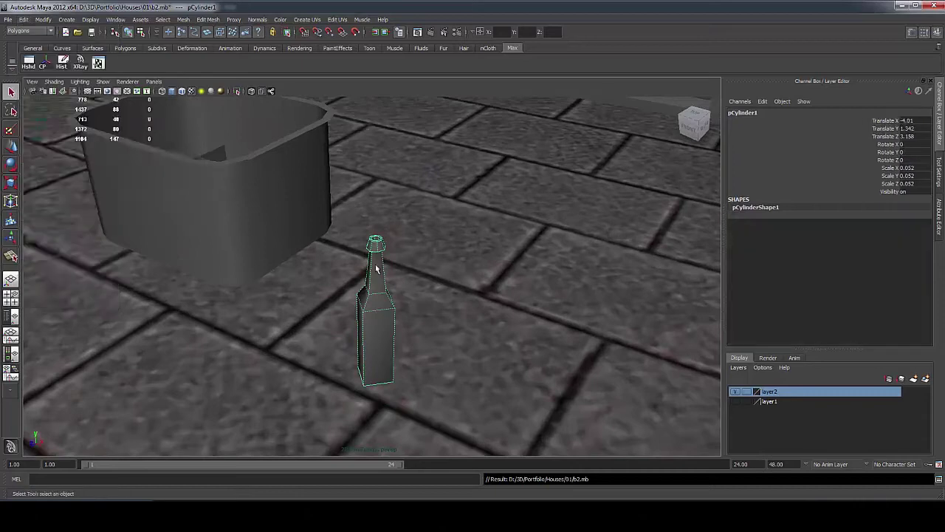
Freeze the bottle's translate, rotate and scale transformations
scroll(378, 270, "up", 3)
left_click(25, 20)
mouse_move(37, 17)
left_click(74, 53)
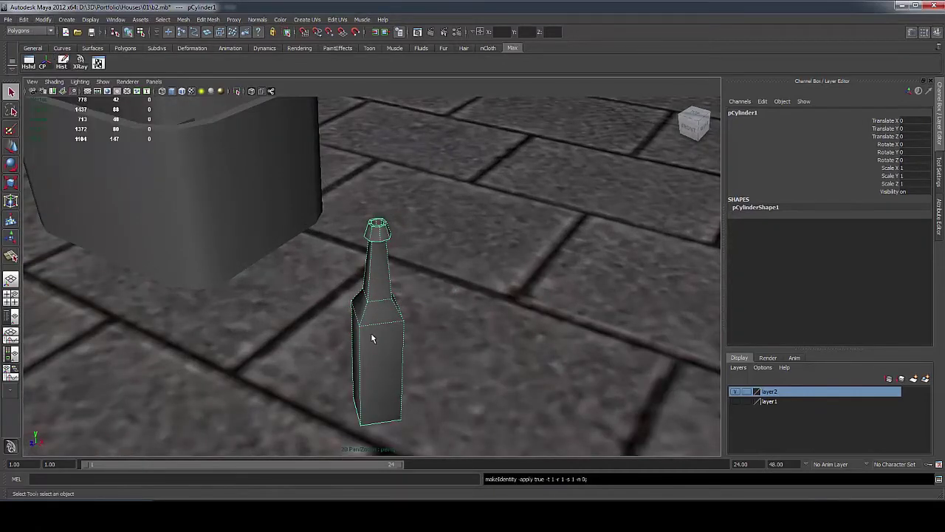
left_click(24, 20)
left_click(23, 20)
scroll(397, 285, "up", 5)
right_click_drag(369, 195, 369, 110)
scroll(355, 296, "down", 8)
key("w")
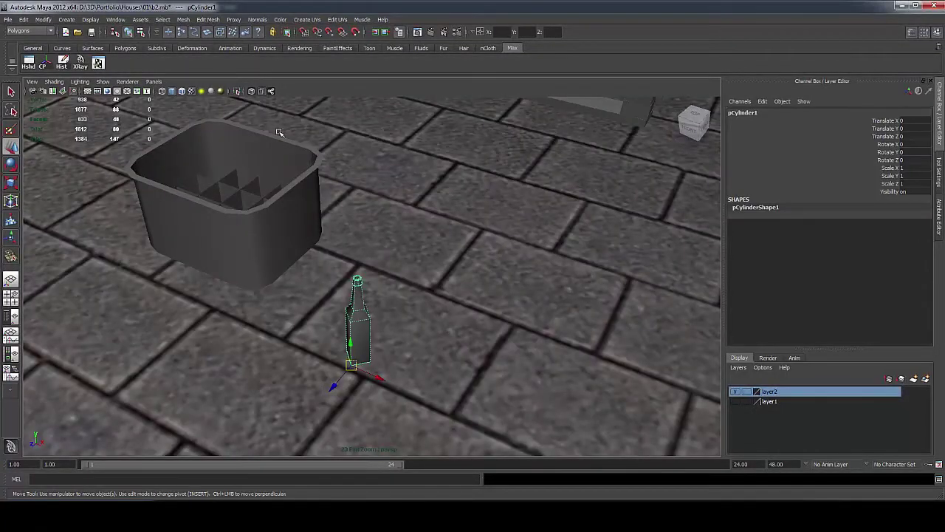
Open the UV Texture Editor for the bottle and apply automatic mapping to it
left_click(98, 63)
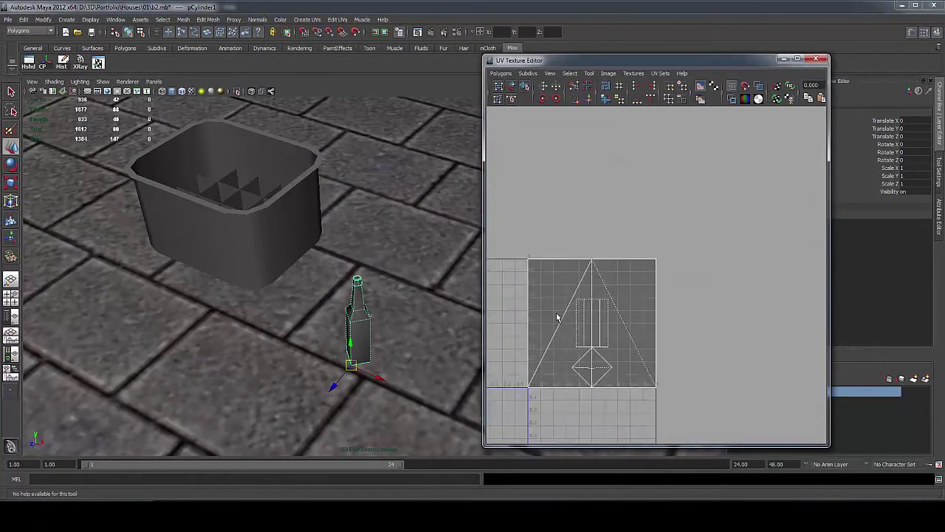
right_click_drag(363, 304, 393, 297)
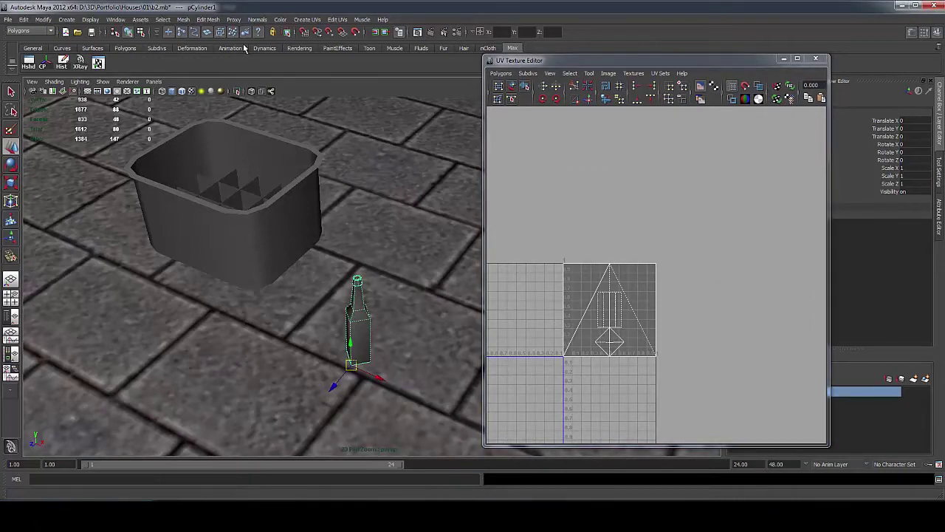
left_click(314, 20)
left_click(322, 63)
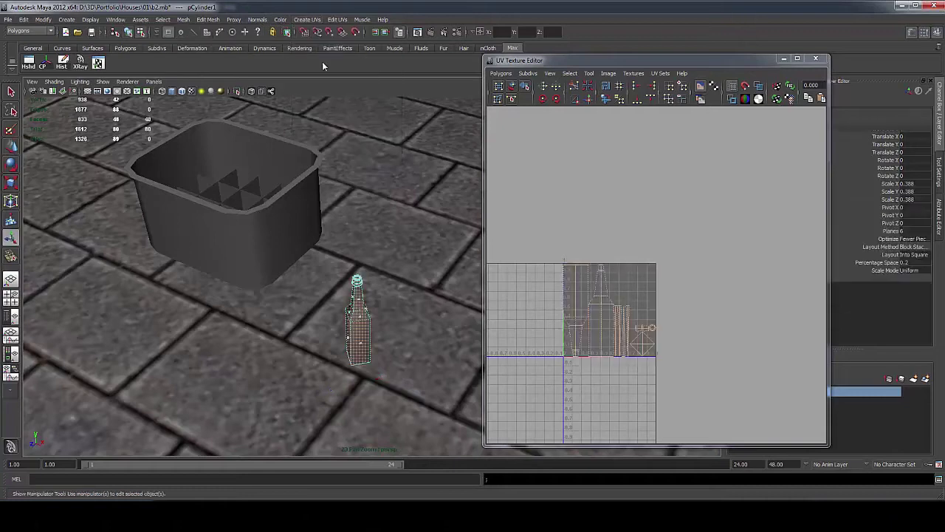
Select the edges just below the lip on the upright bottle-side UV shell and cut the UVs there
right_click_drag(576, 334, 586, 310)
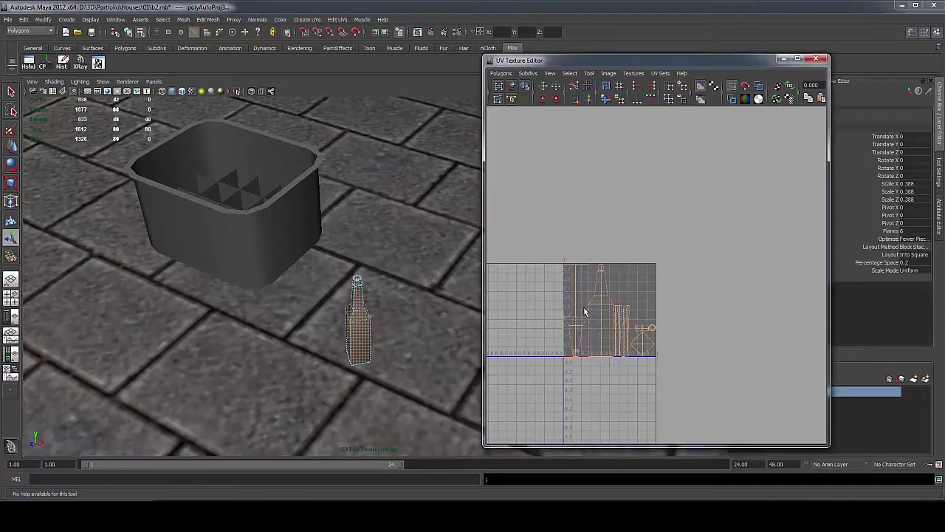
scroll(585, 309, "up", 2)
left_click(616, 297)
right_click_drag(538, 348, 537, 336)
scroll(542, 382, "up", 3)
middle_click_drag(542, 381, 579, 363, "alt")
scroll(583, 262, "up", 3)
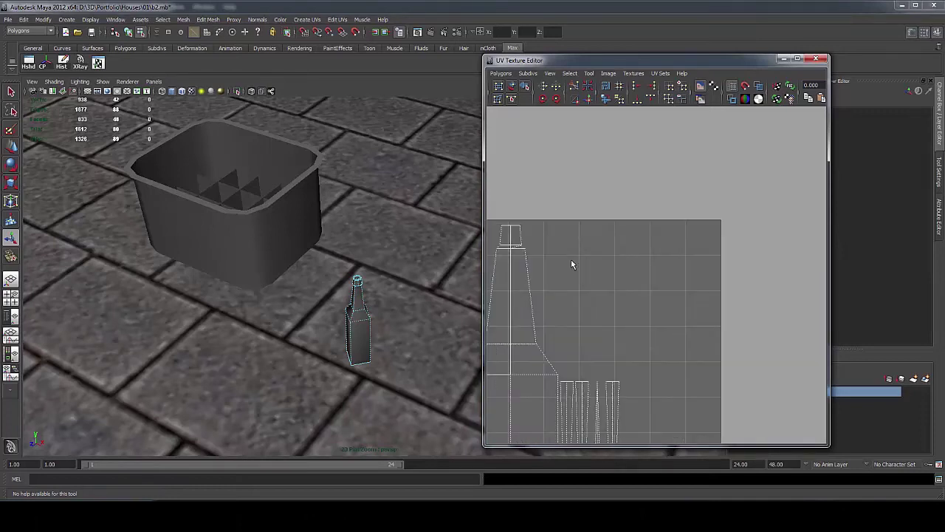
middle_click_drag(552, 300, 627, 332, "alt")
scroll(574, 266, "up", 4)
middle_click_drag(534, 292, 622, 298, "alt")
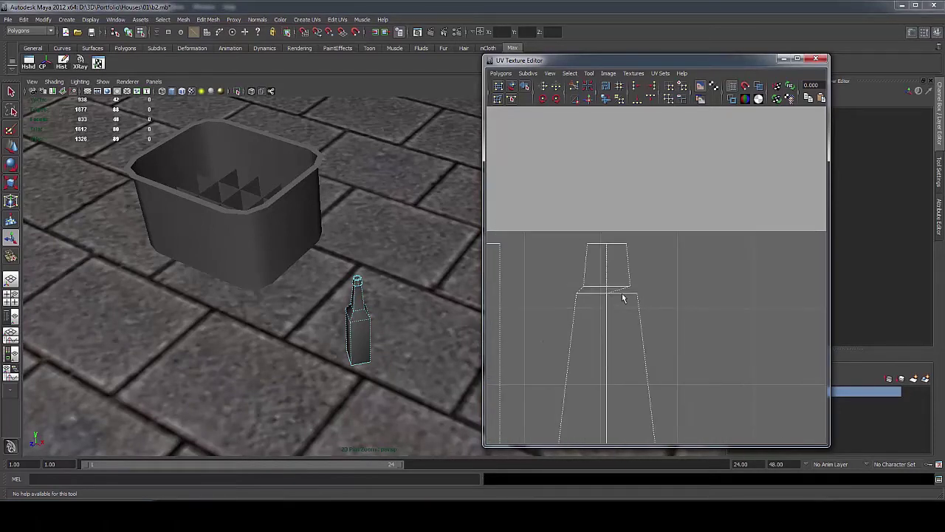
left_click(620, 296)
right_click(592, 296, "shift")
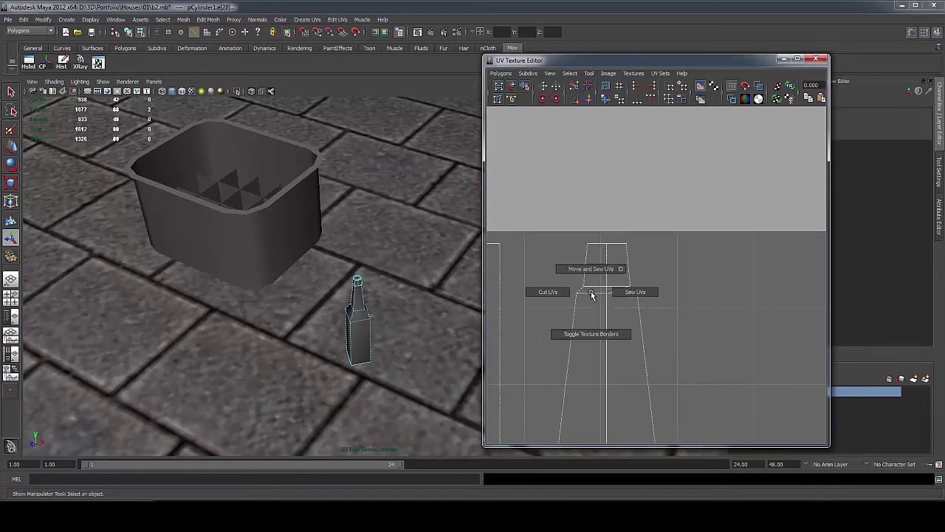
right_click_drag(591, 295, 561, 297, "shift")
Cut the UVs along the base of the neck on the upright bottle-side shell
scroll(575, 316, "down", 3)
middle_click_drag(593, 342, 611, 252, "alt")
left_click(648, 326)
right_click_drag(653, 323, 611, 324, "shift")
scroll(598, 347, "down", 3)
middle_click_drag(584, 375, 599, 325, "alt")
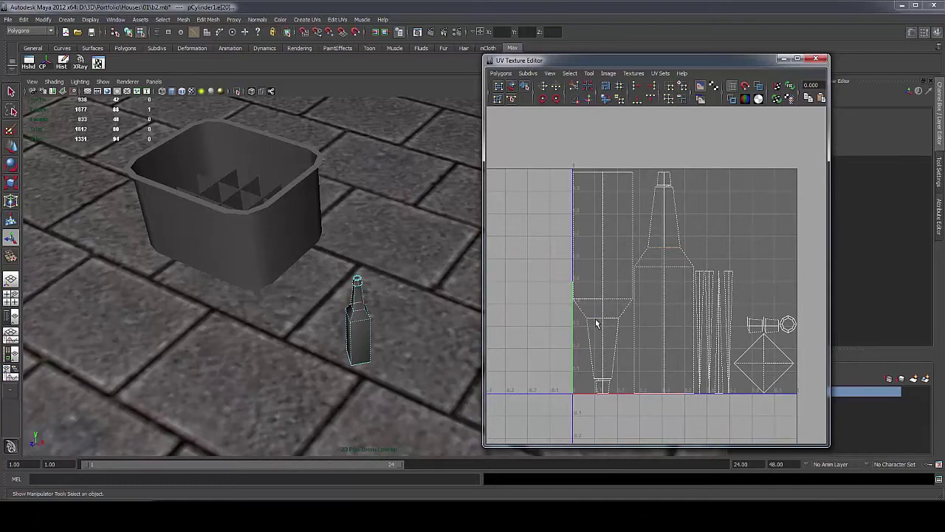
Cut the neck free on the inverted bottle-side shell along its shoulder edges and the edges beside the lip
scroll(596, 385, "up", 4)
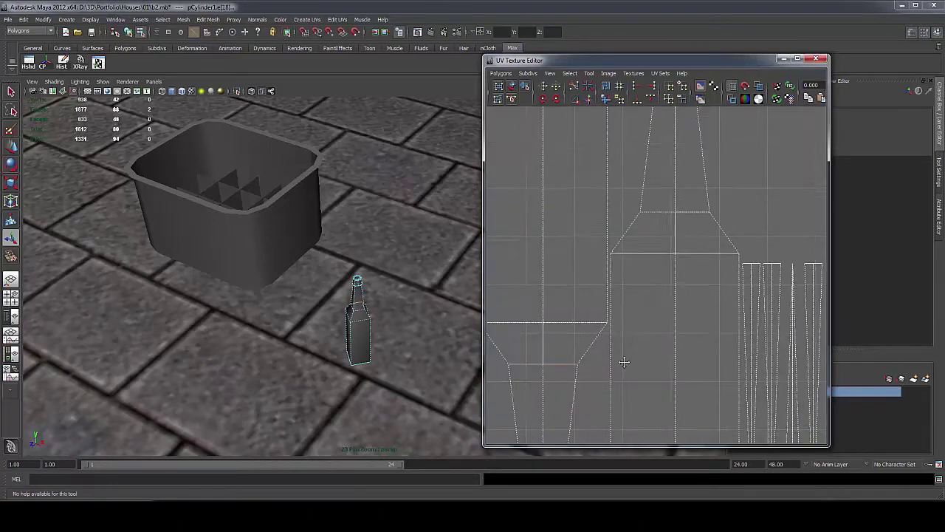
middle_click_drag(623, 359, 655, 317, "alt")
middle_click_drag(570, 389, 584, 336, "alt")
left_click(576, 402, "shift")
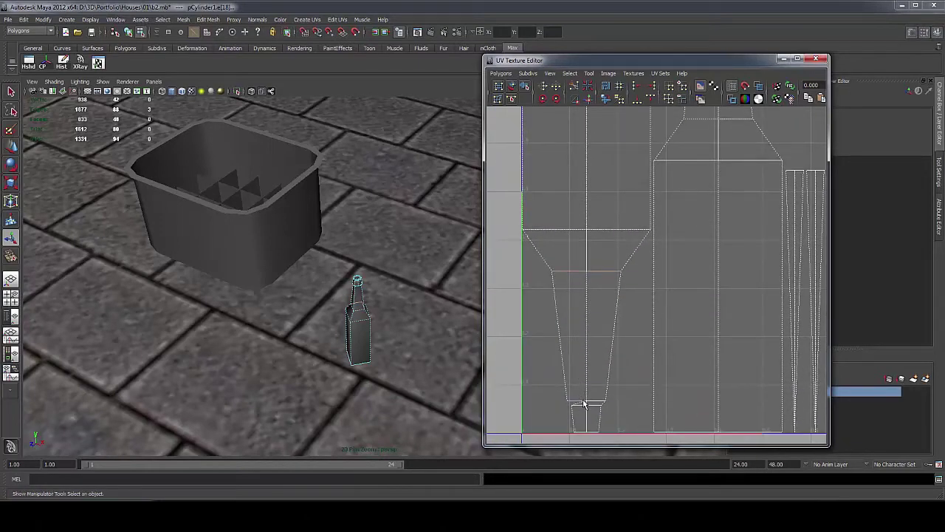
left_click(593, 403, "shift")
right_click(593, 403, "shift")
right_click_drag(592, 402, 553, 401)
Move and sew the separated neck pieces into one UV shell and place it in the empty upper-right area of the UV space
scroll(583, 358, "down", 3)
scroll(617, 306, "up", 2)
middle_click_drag(632, 305, 593, 325, "alt")
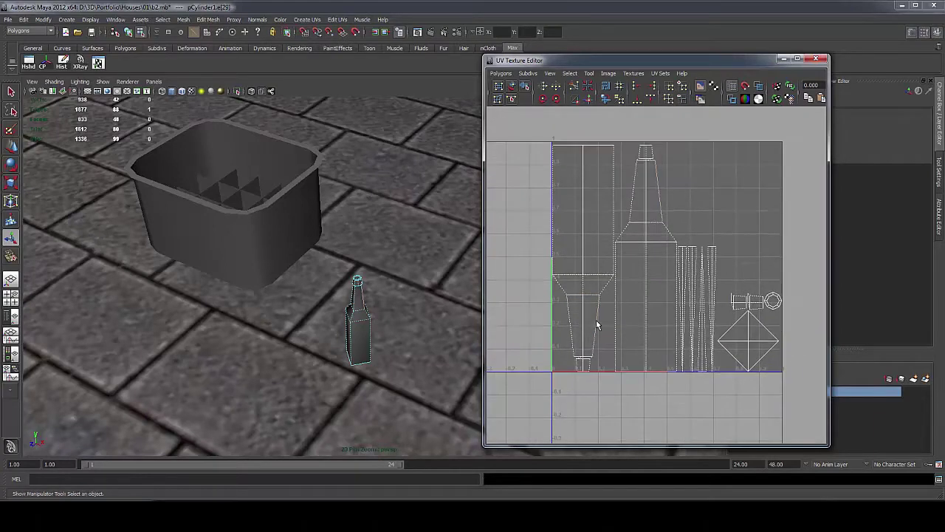
right_click_drag(605, 343, 630, 343)
left_click(598, 327)
key("w")
left_click_drag(598, 327, 707, 189)
Straighten the neck shell's outline by aligning its upper row and side columns of UVs
right_click(720, 213)
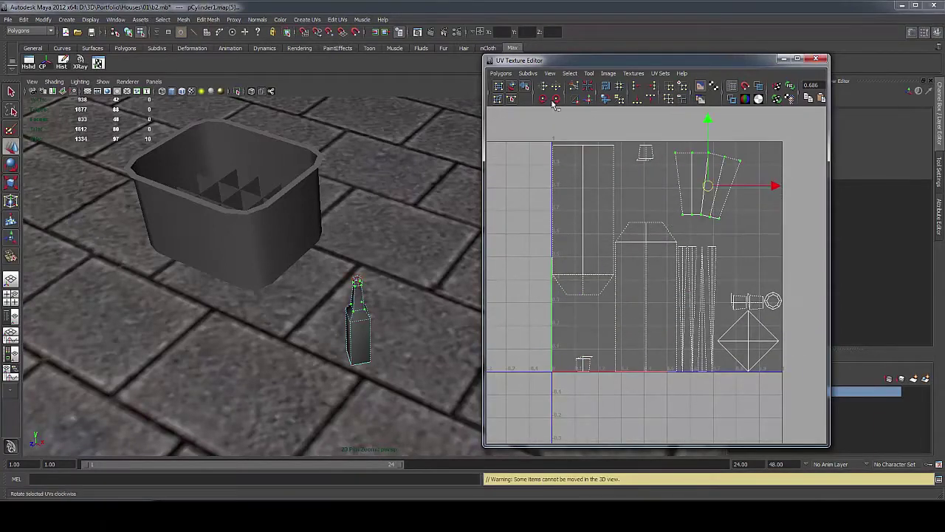
middle_click_drag(720, 215, 621, 281, "alt")
left_click_drag(573, 217, 645, 212)
left_click(651, 99)
left_click(573, 277)
left_click_drag(577, 278, 622, 216)
left_click(637, 86)
left_click(629, 273)
left_click(651, 86)
left_click(650, 86)
left_click_drag(599, 288, 636, 282)
left_click(606, 99)
Align the neck shell's horizontal rows and inner columns of UVs into a regular rectangular strip
left_click_drag(518, 187, 673, 238)
left_click(651, 99)
mouse_move(528, 287)
left_mouse_down()
mouse_move(663, 254)
mouse_move(616, 194)
left_mouse_up()
left_click(637, 99)
left_click(569, 203)
left_click(650, 85)
left_click_drag(627, 291, 603, 194)
left_click(650, 85)
left_click_drag(568, 190, 589, 281)
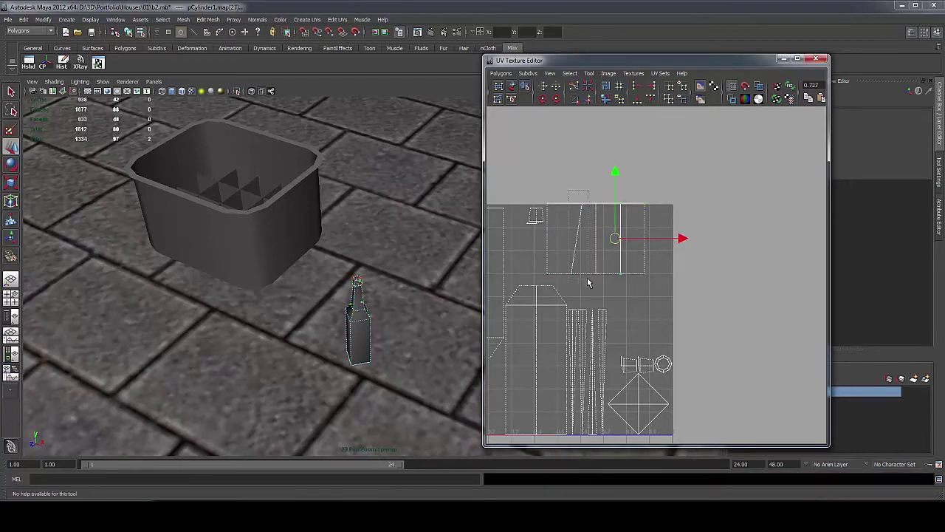
left_click_drag(563, 192, 630, 283)
left_click(606, 99)
Reposition the rectangular neck shell and scale it down
mouse_move(618, 264)
right_mouse_down()
mouse_move(647, 264)
mouse_move(631, 259)
right_mouse_up()
scroll(628, 262, "down", 3)
key("r")
left_click_drag(613, 249, 570, 255)
Move and sew the thin triangular UV strips of the bottle's inner opening into one shell
left_click(587, 295)
scroll(601, 333, "up", 3)
middle_click_drag(601, 333, 614, 305, "alt")
right_click_drag(581, 305, 614, 287)
left_click(589, 308)
left_click(588, 99)
left_click(615, 294)
left_click(588, 98)
Select the faces inside the bottle's opening and planar-map them from the Y axis, fitted to the bounding box
scroll(599, 325, "up", 8)
right_click_drag(591, 344, 617, 345)
left_click_drag(593, 276, 606, 290)
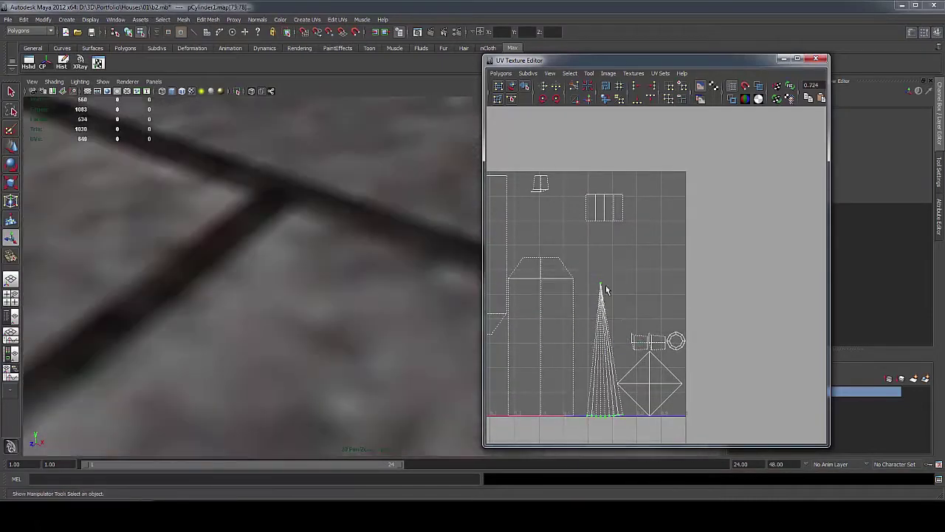
right_click_drag(598, 293, 604, 313, "ctrl")
scroll(606, 312, "down", 5)
scroll(355, 288, "down", 5)
scroll(362, 300, "down", 5)
scroll(349, 303, "up", 5)
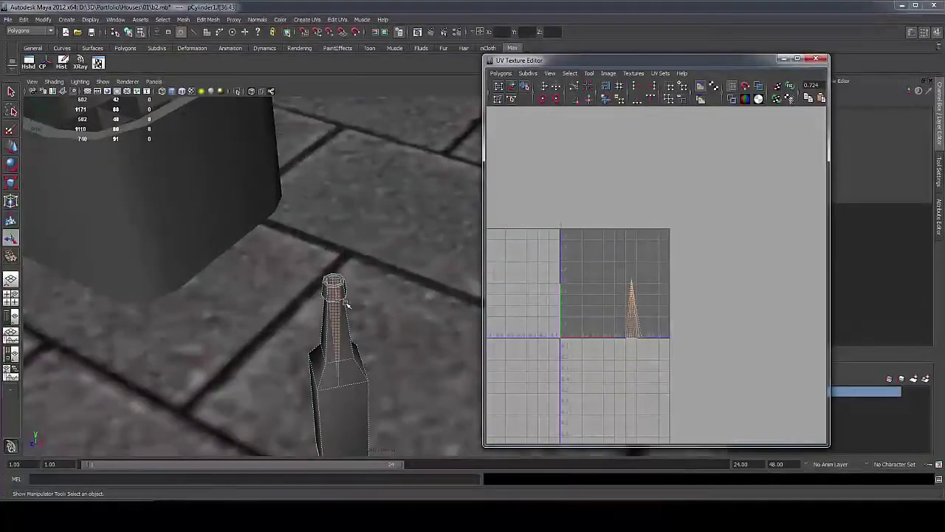
left_click(307, 20)
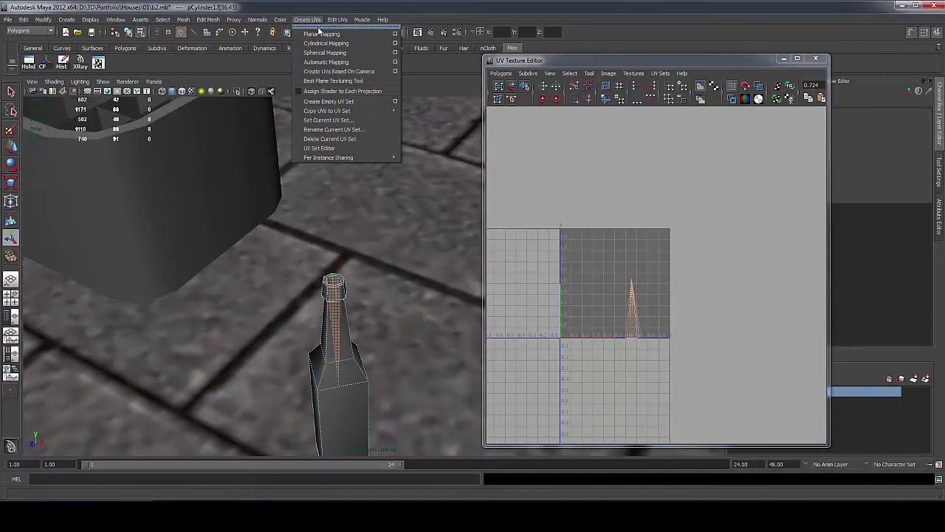
left_click(396, 34)
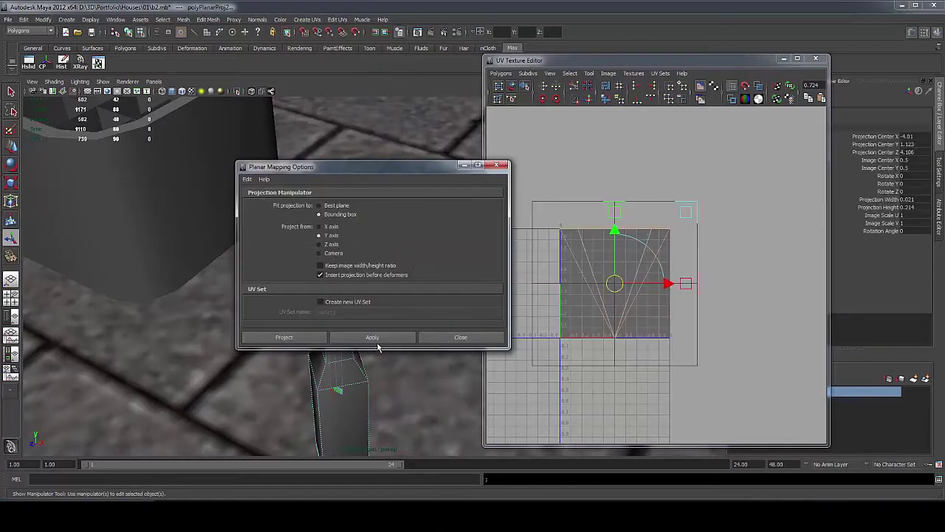
left_click(496, 165)
scroll(624, 281, "up", 3)
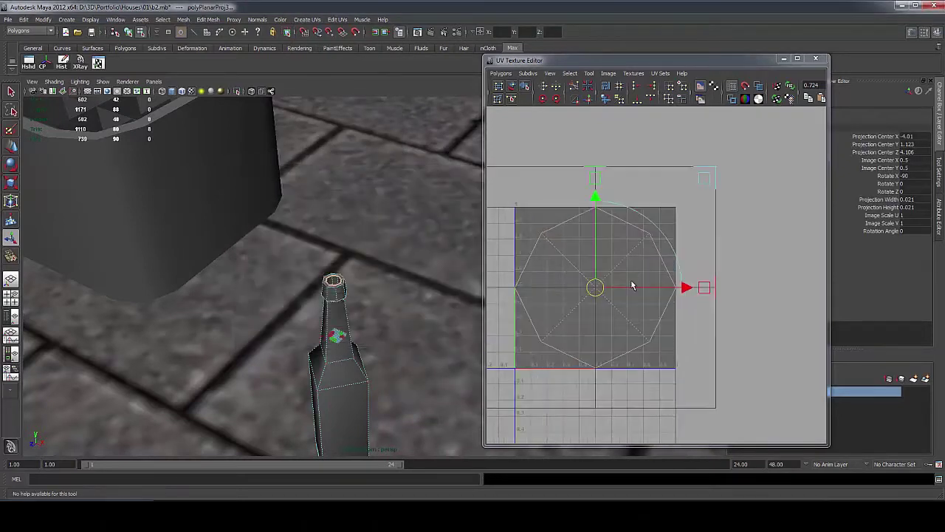
Scale the planar-mapped circular shell down to a small disc and move it within the UV space
right_click(623, 281)
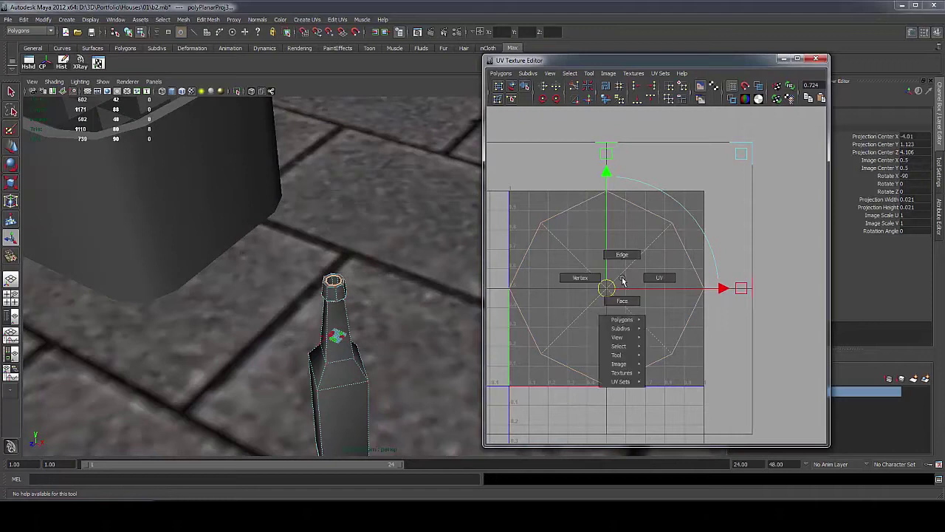
right_click(622, 280, "ctrl")
right_click_drag(658, 274, 697, 265, "ctrl")
key("r")
left_click_drag(607, 288, 551, 339)
scroll(658, 269, "up", 5)
middle_click_drag(658, 268, 556, 234, "alt")
right_click_drag(602, 273, 601, 247)
Move and sew the small opening disc into the centre of the lip's octagonal top ring
scroll(599, 249, "up", 2)
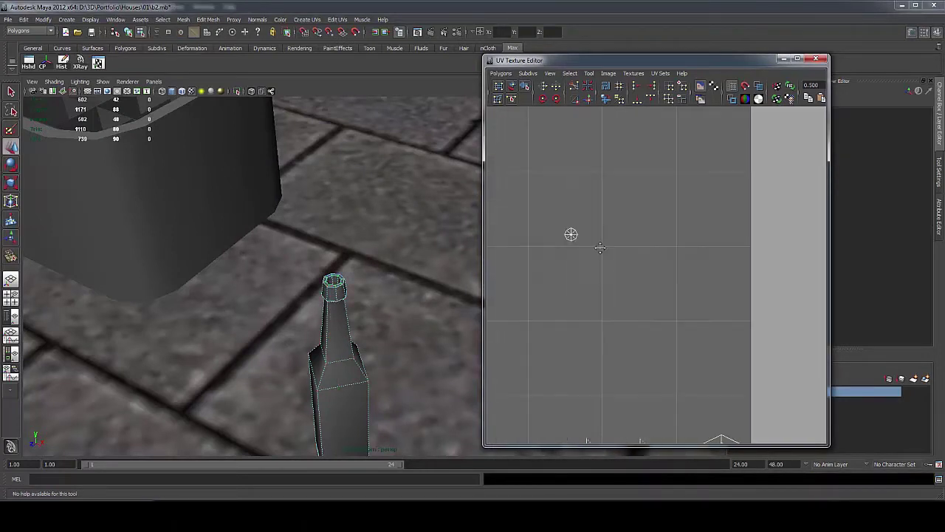
left_click_drag(599, 249, 548, 217)
scroll(271, 279, "up", 6)
scroll(270, 278, "down", 1)
right_click_drag(583, 240, 583, 185, "shift")
scroll(582, 182, "down", 4)
right_click_drag(628, 317, 655, 316)
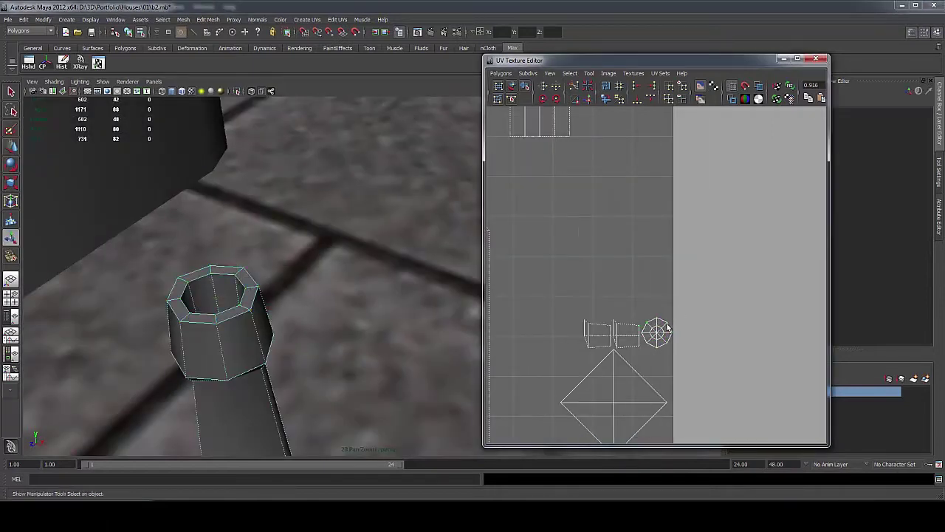
Move the combined lip-top shell into the empty space above the neck shell
left_click(665, 334)
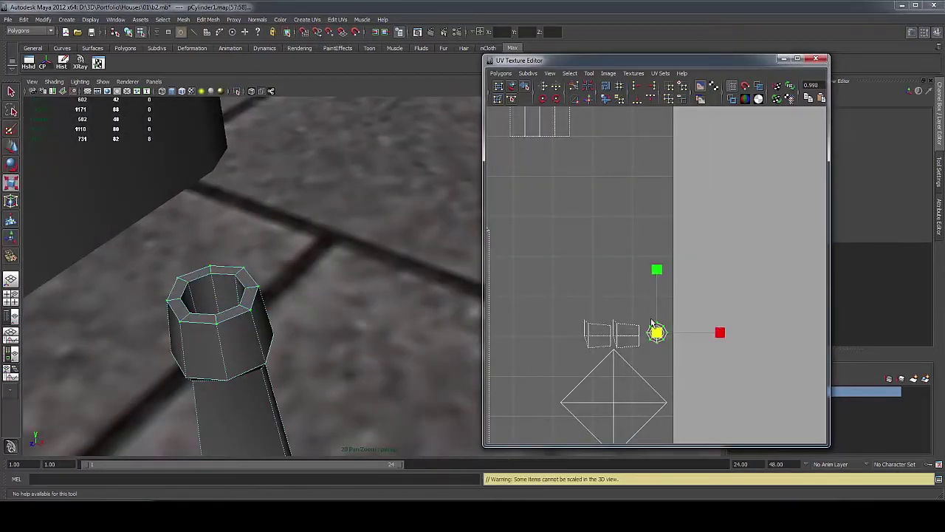
key("w")
scroll(658, 323, "down", 3)
left_click_drag(656, 310, 608, 150)
middle_click_drag(596, 226, 699, 255, "alt")
left_click(563, 407)
Move and sew the lip-side piece from the inverted shell and the two pieces beside the base diamond into one strip
scroll(559, 410, "up", 3)
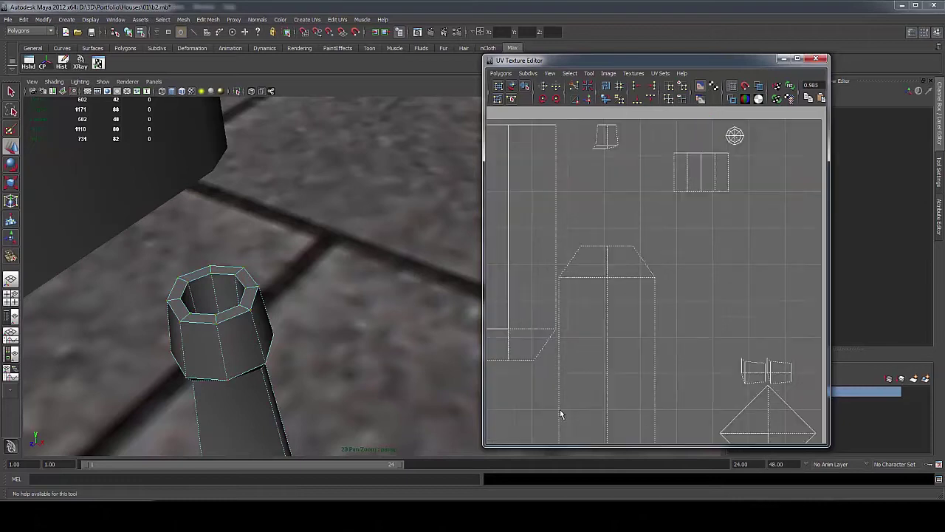
middle_click_drag(560, 414, 632, 316, "alt")
left_click(574, 367)
right_click_drag(584, 370, 573, 332)
scroll(573, 336, "down", 3)
middle_click_drag(683, 292, 551, 298, "alt")
scroll(551, 297, "up", 4)
left_click(558, 255)
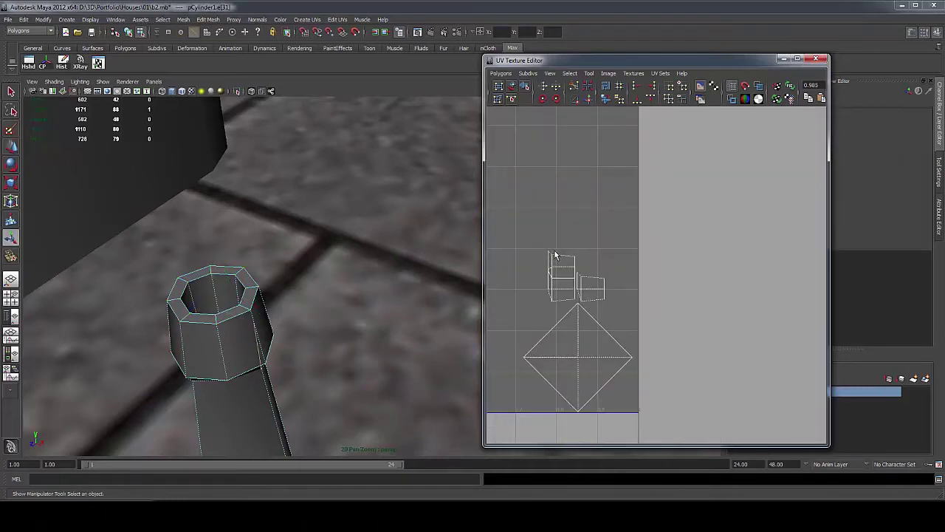
middle_click_drag(555, 255, 599, 273, "alt")
scroll(591, 274, "up", 3)
left_click(566, 277)
right_click_drag(587, 291, 581, 251, "shift")
Move and sew the remaining lip-side piece above the upright body shell onto the lip strip
scroll(579, 248, "down", 5)
middle_click_drag(525, 158, 612, 256, "alt")
left_click(580, 220)
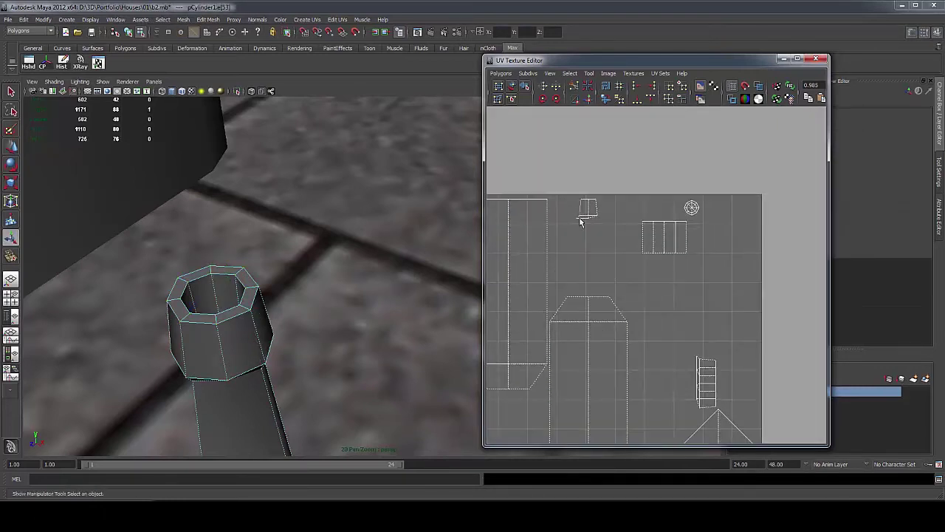
scroll(576, 229, "up", 2)
right_click_drag(559, 222, 559, 197, "shift")
Select the joined lip strip's UVs and move the strip clear of the diamond-shaped base shell
middle_click_drag(720, 425, 621, 287, "alt")
scroll(622, 295, "up", 1)
middle_click_drag(627, 322, 616, 280, "alt")
scroll(616, 281, "up", 2)
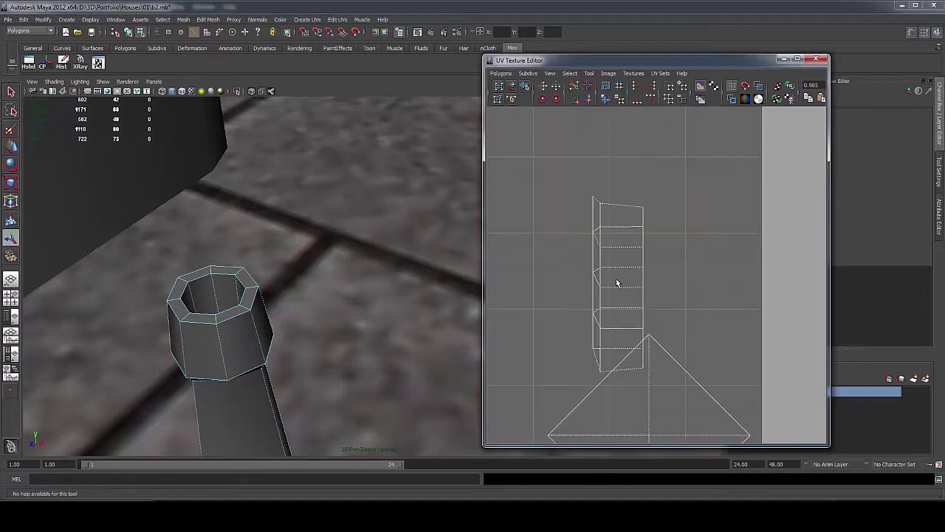
scroll(616, 283, "down", 6)
scroll(617, 285, "up", 4)
right_click_drag(626, 286, 657, 286)
left_click_drag(594, 204, 649, 353)
key("w")
left_click_drag(627, 282, 614, 229)
Straighten the long edges of the lip strip and turn the strip horizontal
left_click_drag(621, 153, 651, 304)
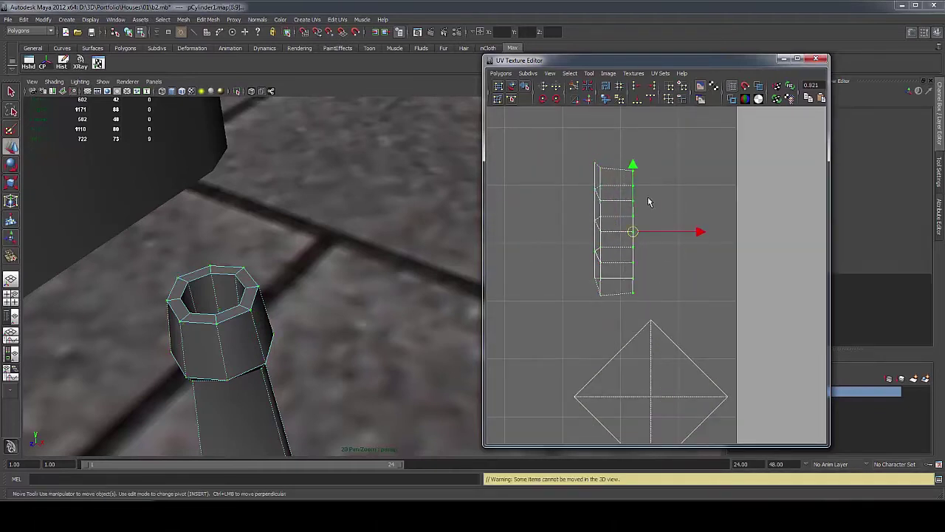
middle_click_drag(562, 257, 556, 275, "alt")
left_click_drag(533, 264, 659, 268)
scroll(628, 278, "up", 2)
middle_click_drag(628, 278, 642, 313, "alt")
Try to unfold the UVs of the whole lip strip
left_click_drag(509, 230, 717, 317)
right_click_drag(641, 269, 660, 268, "shift")
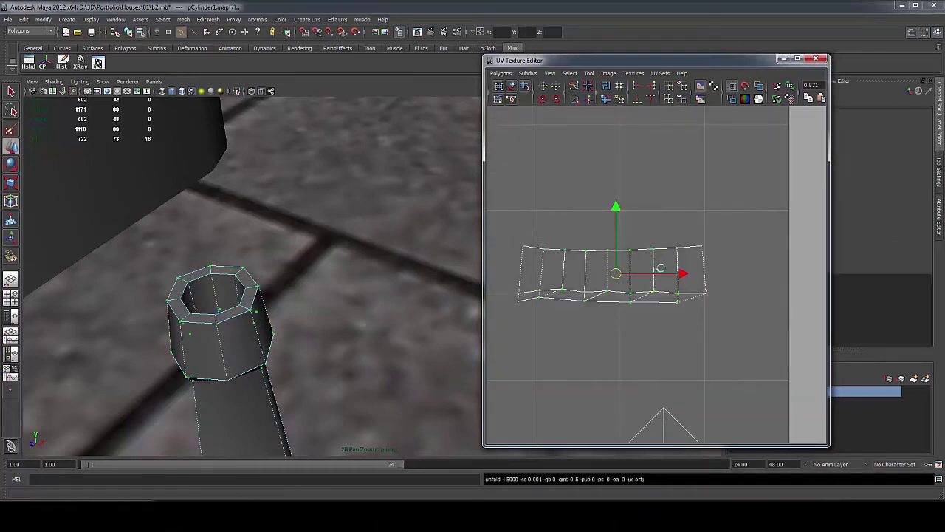
key("ctrl+z")
Shift the UVs along the lip strip's lower edge sideways to space the underside triangles evenly
left_click_drag(545, 306, 573, 300)
left_click_drag(576, 302, 571, 302)
left_click_drag(676, 309, 711, 303)
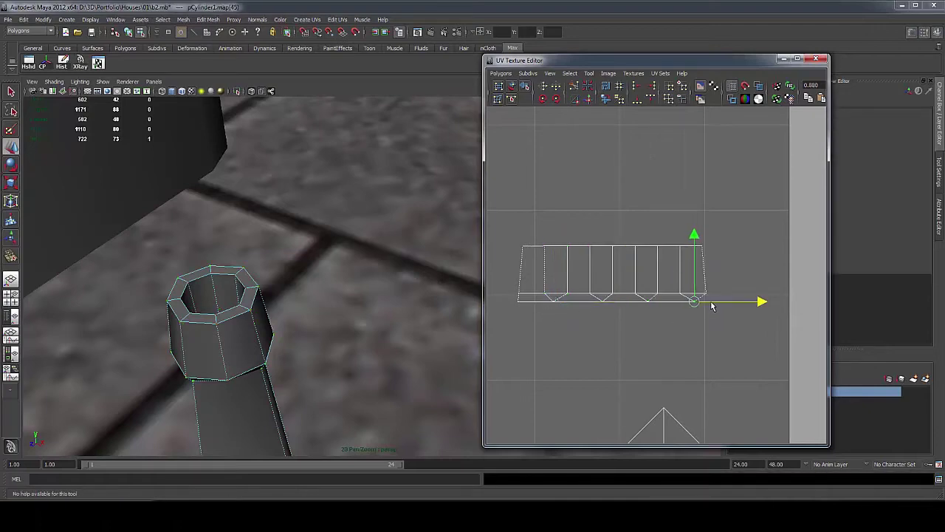
left_click(520, 304)
Select the upper row of UVs on the lip strip and align it to the maximum V value
left_click_drag(295, 295, 239, 270, "alt")
middle_click_drag(569, 321, 590, 344, "alt")
left_click_drag(526, 249, 741, 287)
left_click(652, 99)
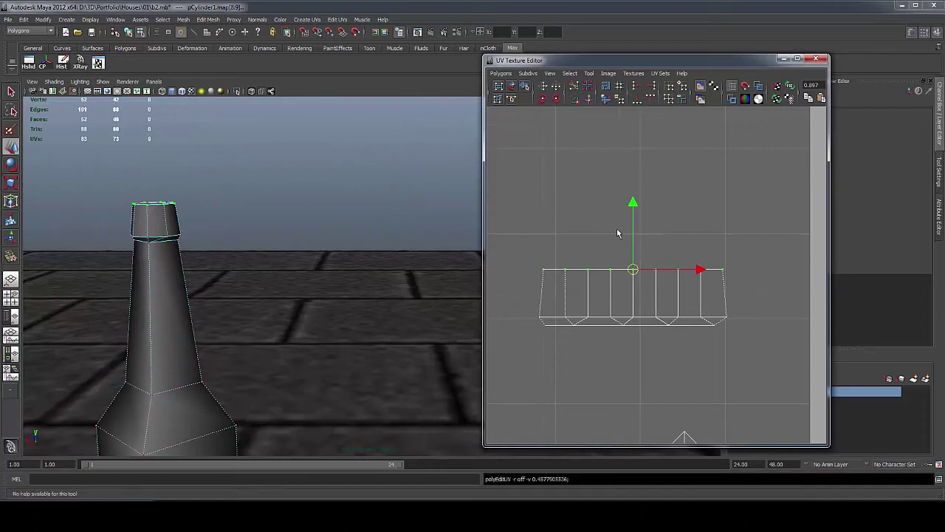
Align the row of UVs along the lower end of the lip strip's side faces to one V value
left_click_drag(527, 302, 741, 321)
left_click(640, 100)
Try to unfold the inner UVs of the lip strip between its two end columns
left_click_drag(554, 255, 706, 332)
right_click_drag(641, 295, 584, 292, "shift")
key("ctrl+z")
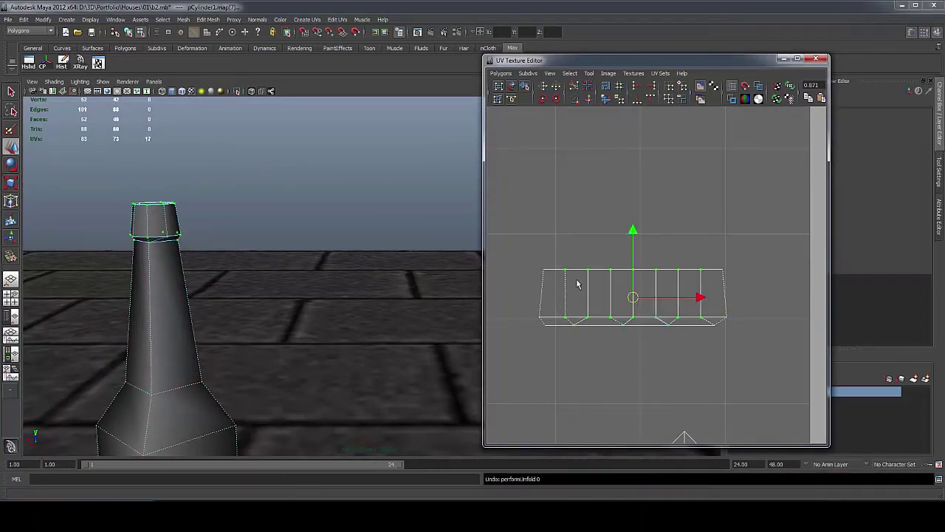
left_click_drag(554, 255, 712, 283)
key("F12")
right_click_drag(712, 278, 690, 291, "shift")
key("ctrl+z")
Scale the lip strip down and place it directly above the neck shell in UV space
scroll(676, 288, "down", 5)
key("r")
left_click_drag(697, 259, 622, 287)
key("w")
middle_click_drag(647, 301, 657, 353, "alt")
left_click_drag(656, 337, 610, 149)
Select the bottle body shell and rotate it 180 degrees so the shoulder band is at its upper end
scroll(631, 343, "down", 4)
middle_click_drag(630, 345, 660, 310, "alt")
right_click_drag(616, 284, 631, 241)
left_click(629, 258)
key("ctrl+z")
right_click_drag(567, 265, 572, 245, "shift")
right_click_drag(630, 287, 668, 287, "ctrl")
right_click_drag(627, 286, 665, 274, "ctrl")
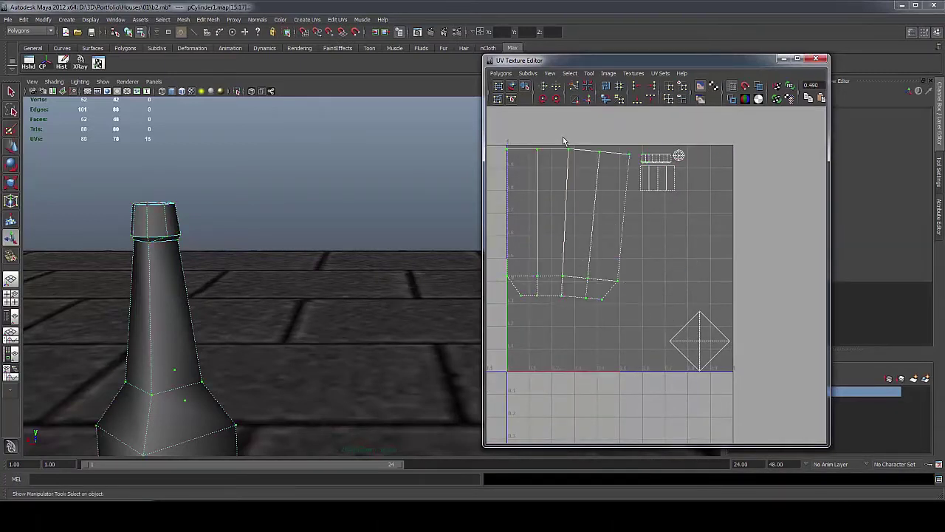
left_click(543, 99)
middle_click_drag(546, 222, 560, 262, "alt")
Straighten the upper two UV rows of the body shell horizontally and move the shell fully inside the UV square
left_click_drag(500, 347, 534, 165)
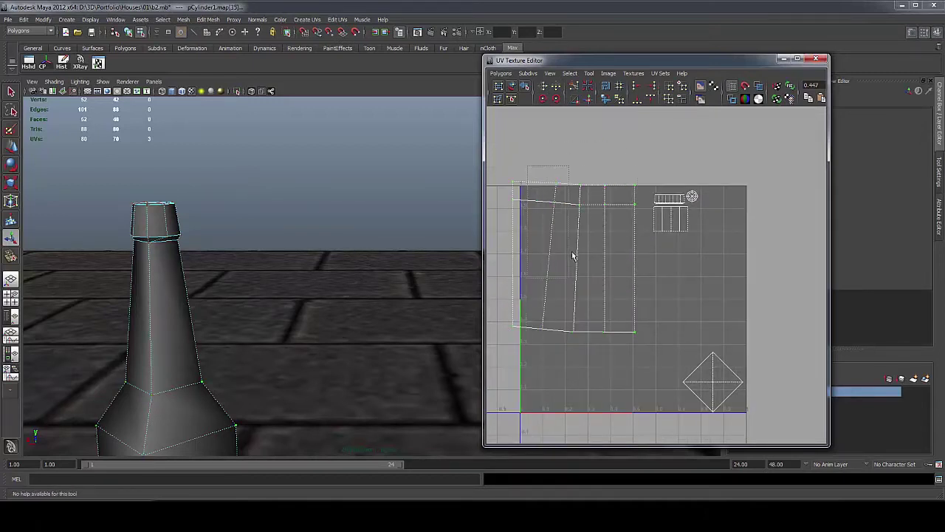
left_click(651, 99)
right_click_drag(574, 258, 602, 253, "ctrl")
key("w")
left_click_drag(574, 256, 599, 317)
left_click_drag(668, 259, 525, 275)
left_click(636, 99)
Align the body shell's lowest row horizontally and its slanted inner columns vertically
left_click_drag(519, 355, 666, 396)
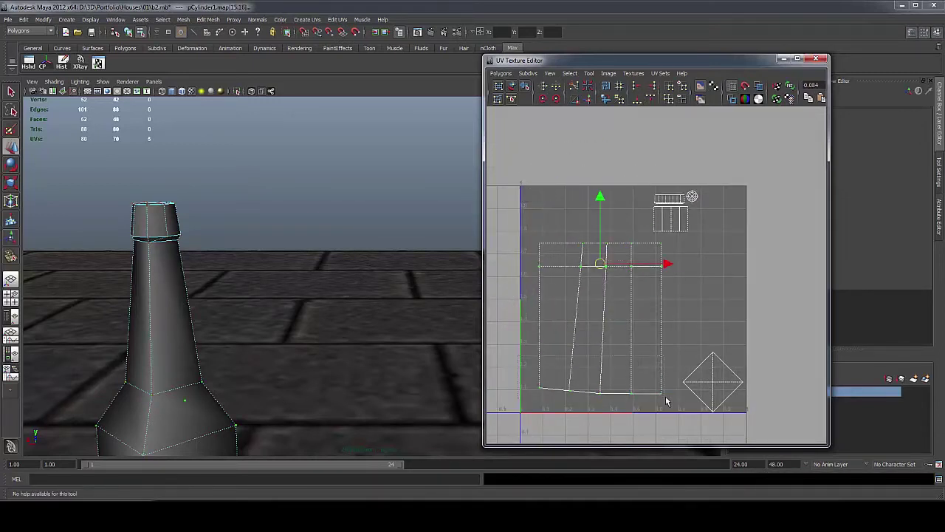
left_click_drag(593, 259, 590, 400)
left_click(637, 86)
left_click_drag(592, 228, 620, 399)
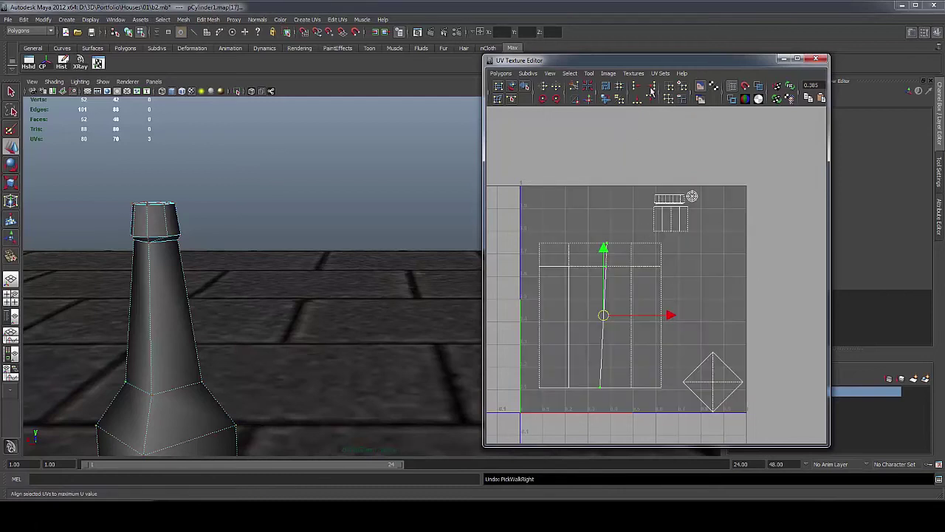
left_click(650, 85)
Unfold the inner columns of the body shell to even their spacing and realign its UV rows horizontally
left_click_drag(621, 227, 553, 400)
right_click_drag(627, 348, 591, 349, "shift")
left_click(583, 246)
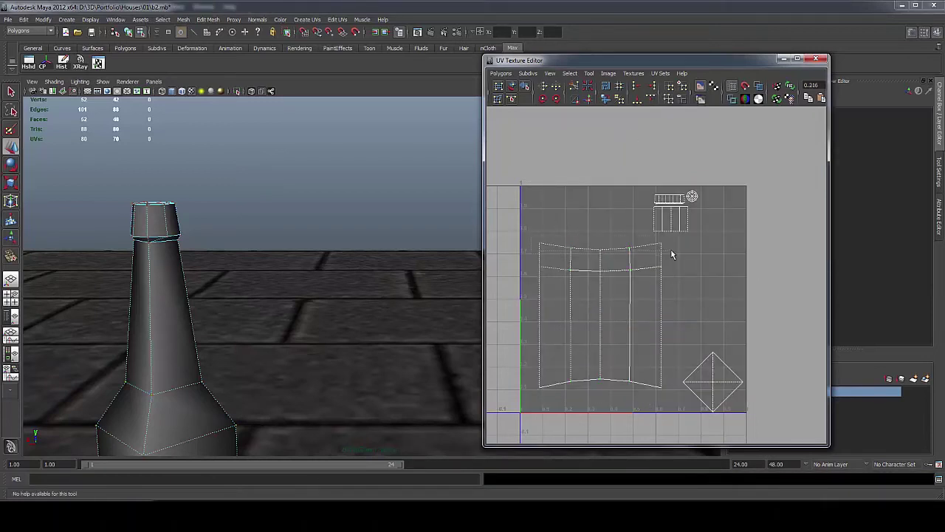
left_click_drag(672, 254, 530, 237)
left_click(637, 86)
key("ctrl+z")
left_click(637, 98)
Scale the body shell down and move it underneath the neck shell
right_click_drag(652, 273, 680, 263, "ctrl")
key("r")
left_click_drag(600, 315, 572, 315)
key("w")
left_click_drag(713, 382, 686, 362)
left_click_drag(554, 267, 650, 373)
left_click_drag(600, 314, 694, 280)
Move the diamond-shaped base shell directly beneath the body shell
left_click_drag(655, 342, 691, 376)
right_click_drag(687, 376, 713, 365, "ctrl")
left_click_drag(686, 361, 675, 336)
scroll(388, 342, "down", 8)
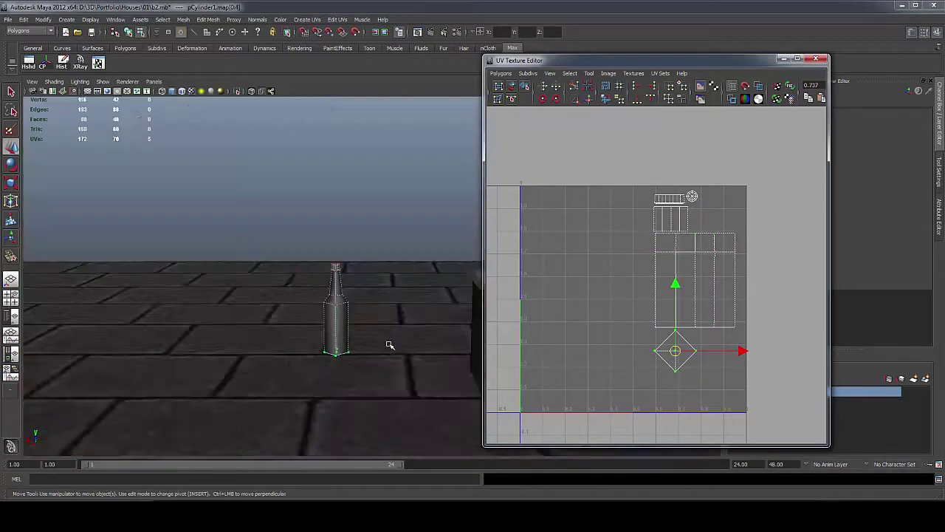
left_click_drag(389, 341, 347, 316, "alt")
left_click(318, 262)
scroll(677, 332, "up", 2)
scroll(664, 334, "down", 2)
key("ctrl+z")
Scale the body and base shells down together under the neck shell, and place the base shell beside the neck shell
left_click_drag(755, 389, 611, 230)
key("r")
left_click_drag(696, 303, 671, 303)
key("w")
left_click_drag(696, 303, 690, 283)
left_click(667, 314)
left_click_drag(668, 313, 712, 215)
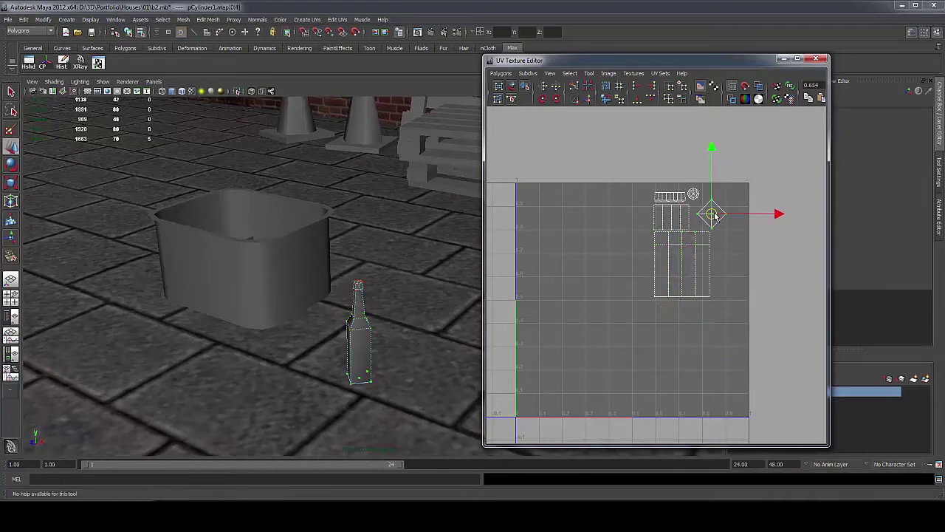
scroll(715, 218, "up", 3)
Select all of the bottle's UV shells, scale them down and move them into the upper-right corner of UV space
middle_click_drag(668, 255, 650, 263, "alt")
left_click_drag(731, 395, 567, 170)
key("r")
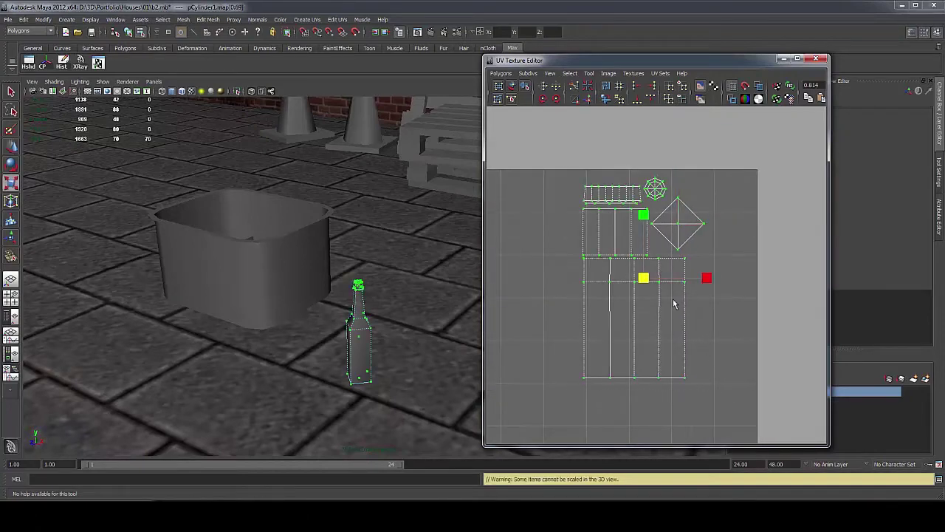
middle_click_drag(673, 303, 626, 320)
key("w")
left_click_drag(644, 278, 731, 214)
Select the crate together with the bottle and switch to component mode to edit both UV layouts
left_click_drag(299, 250, 314, 264, "alt")
key("q")
left_click(312, 263, "shift")
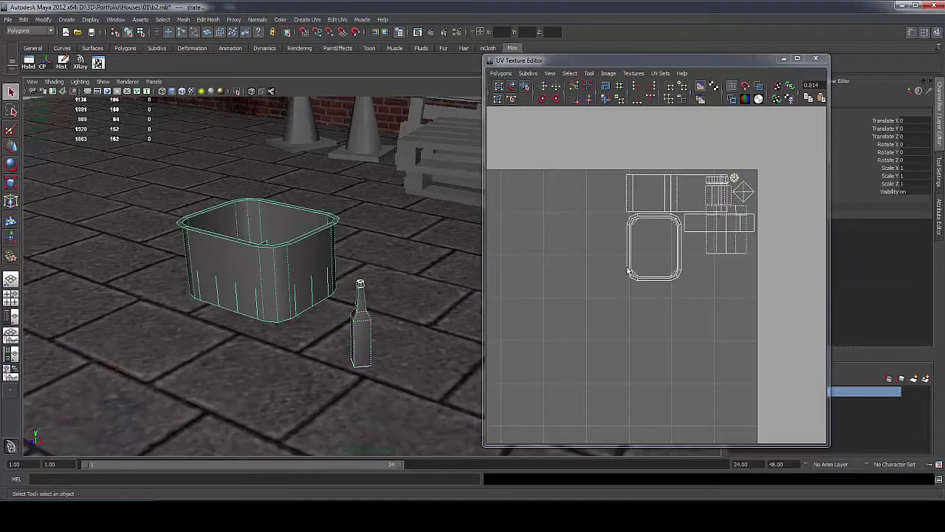
key("F8")
Scale the bottle's shells down and fit them into the free corner beside the crate's wall shells
left_click_drag(704, 260, 765, 168)
key("r")
key("w")
middle_click_drag(737, 219, 721, 296)
key("r")
scroll(744, 193, "up", 4)
middle_click_drag(745, 193, 576, 322, "alt")
scroll(576, 251, "up", 2)
left_click(563, 183)
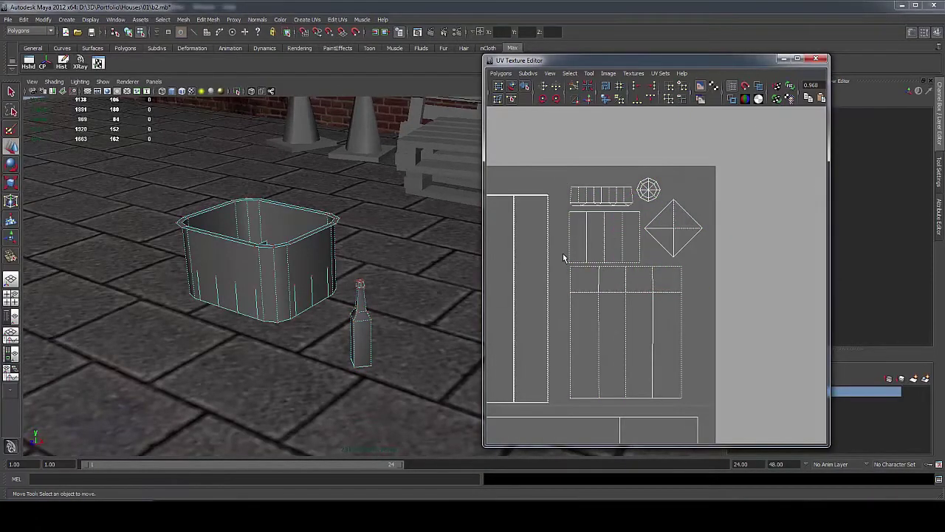
Scale the bottle body shell down slightly and move it lower in the free corner
left_click_drag(563, 255, 711, 406)
key("r")
left_click_drag(630, 334, 619, 333)
key("w")
left_click_drag(626, 331, 626, 345)
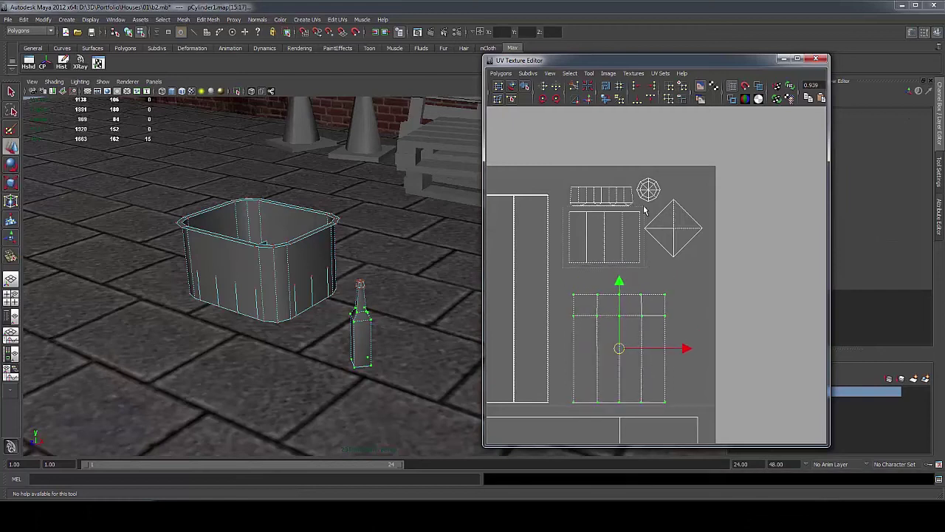
Enlarge the neck shell above the body shell and line up the left edges of both shells
left_click_drag(644, 208, 646, 207)
key("r")
left_click_drag(604, 235, 611, 231)
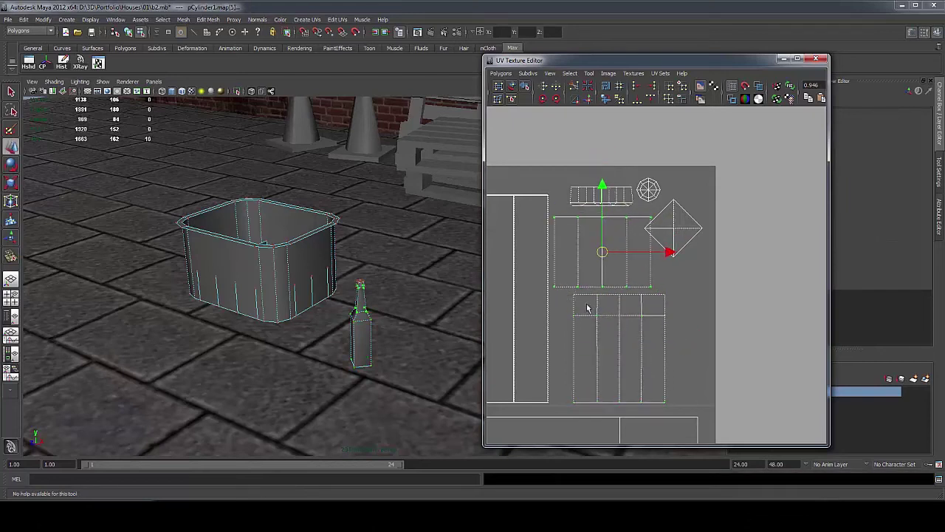
left_click_drag(657, 351, 654, 351)
Move the diamond-shaped base shell right and down so it clears the enlarged neck shell
left_click_drag(709, 194, 641, 261)
left_click_drag(724, 228, 735, 227)
left_click_drag(685, 186, 685, 205)
left_click(699, 247)
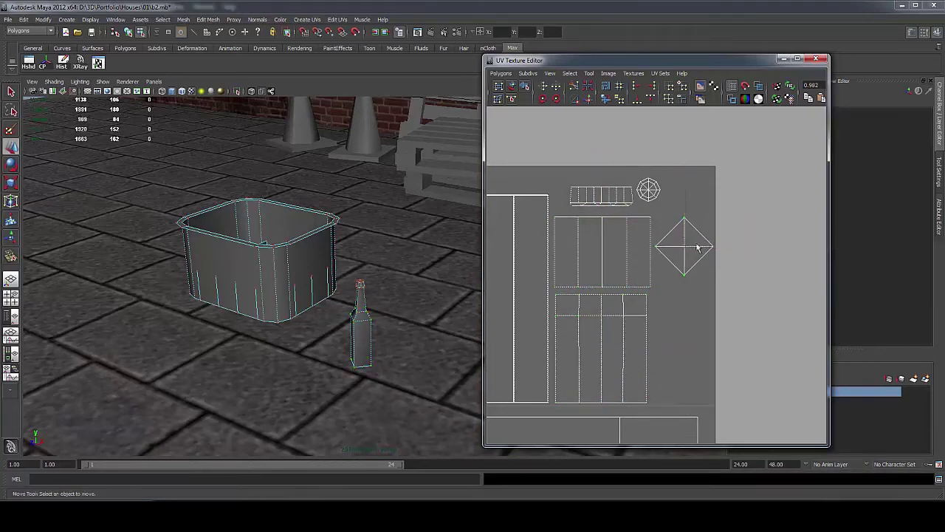
Move the lip strip over the neck shell's left edge and place the round top shell right beside it
scroll(687, 221, "up", 1)
left_click_drag(670, 167, 632, 199)
left_click_drag(648, 181, 665, 209)
left_click_drag(640, 174, 580, 194)
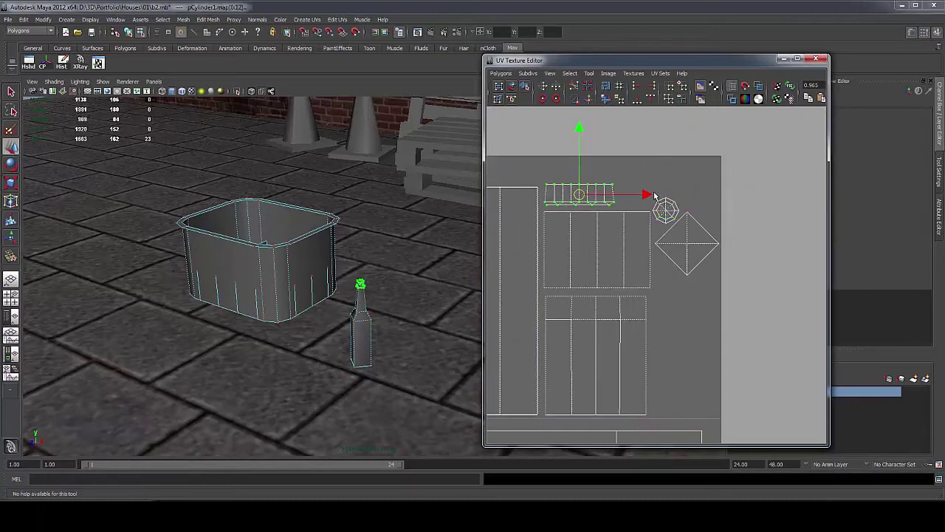
left_click_drag(652, 193, 681, 226)
left_click_drag(665, 208, 633, 190)
Move the diamond-shaped base shell out of the way, below the crate's wall shells
left_click_drag(677, 202, 696, 219)
right_click_drag(697, 219, 727, 209, "ctrl")
scroll(672, 258, "down", 4)
left_click_drag(667, 266, 644, 379)
scroll(657, 310, "up", 2)
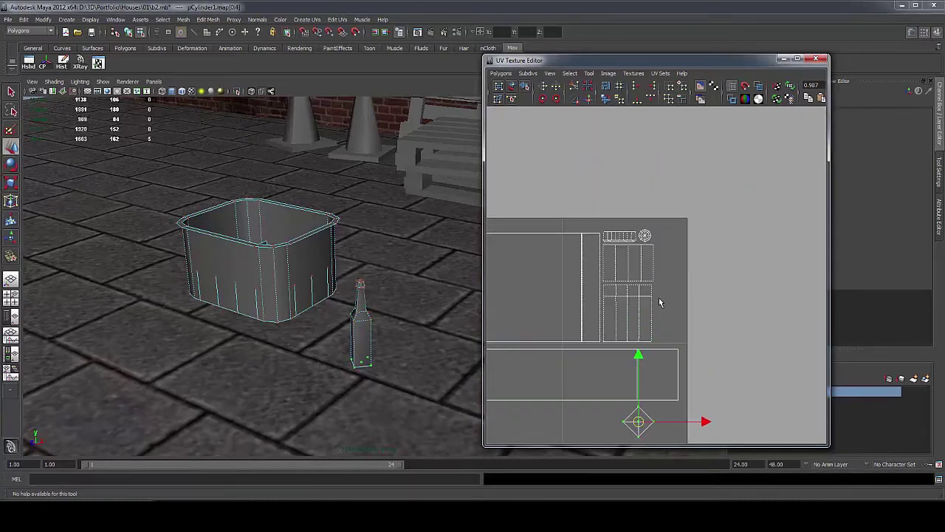
Select the bottle's remaining shells, scale them up and fit them into the corner gap beside the crate's walls
left_click_drag(659, 223, 615, 252)
right_click(620, 258, "ctrl")
right_click_drag(620, 257, 654, 247, "ctrl")
key("r")
key("w")
mouse_move(627, 286)
left_mouse_down()
mouse_move(642, 286)
mouse_move(630, 282)
left_mouse_up()
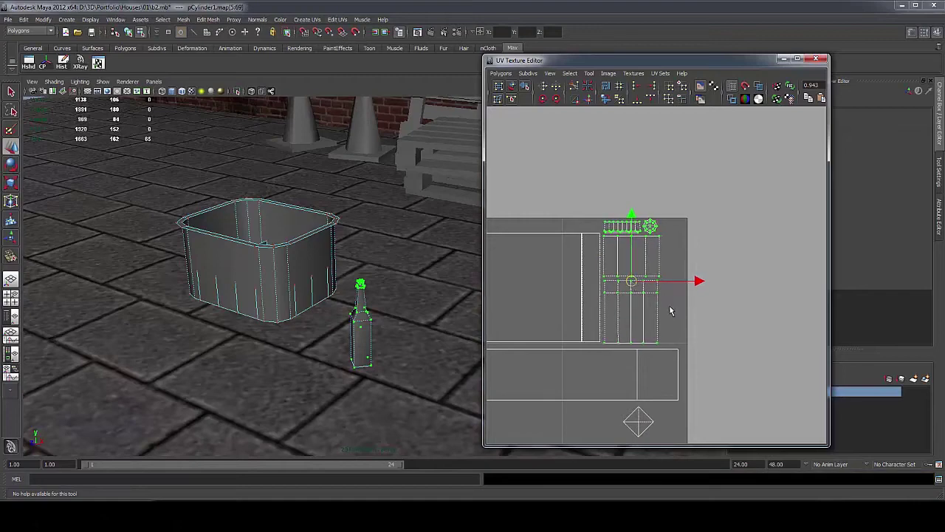
Move the diamond-shaped base shell back up beside the neck shell
left_click_drag(669, 408, 648, 431)
right_click_drag(652, 425, 687, 414, "ctrl")
left_click_drag(640, 426, 672, 283)
middle_click_drag(672, 284, 641, 286, "alt")
scroll(640, 291, "up", 4)
Rotate the base shell 45 degrees and position it in the gap beside the neck shell's upper end
left_click(544, 100)
left_click_drag(601, 233, 601, 128)
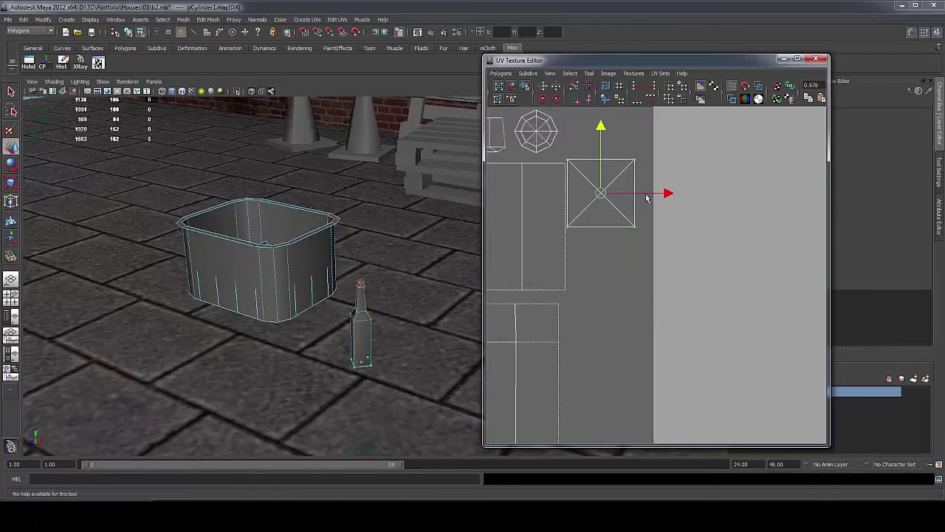
left_click_drag(647, 196, 654, 196)
scroll(639, 191, "down", 1)
middle_click_drag(624, 186, 634, 226, "alt")
scroll(633, 274, "down", 2)
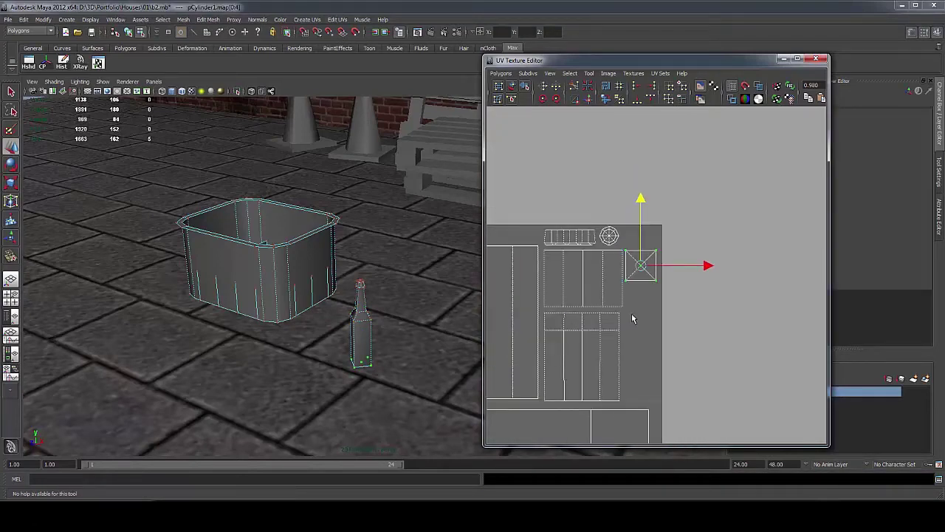
Return to object mode with only the bottle selected and close the UV Texture Editor
scroll(633, 316, "down", 4)
right_click_drag(361, 331, 376, 314)
left_click(363, 325)
scroll(409, 327, "up", 4)
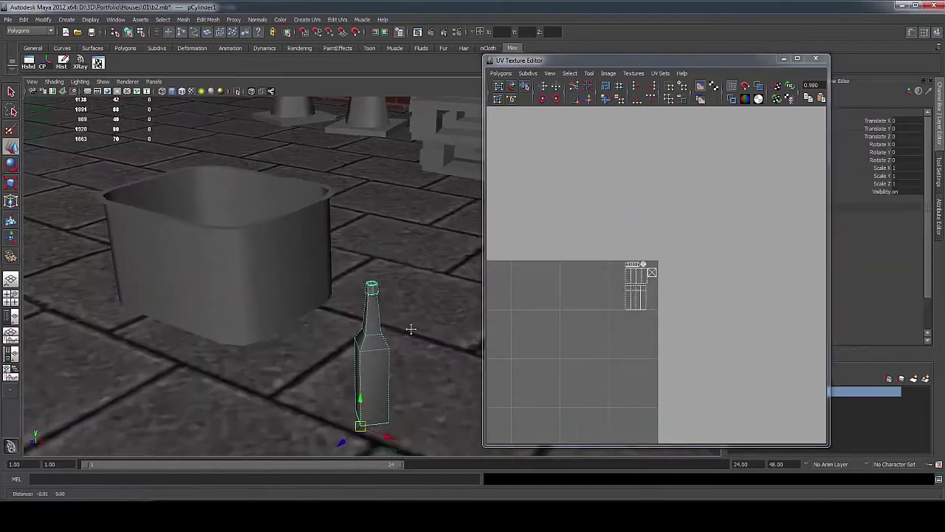
left_click_drag(362, 247, 268, 330, "alt")
left_click(816, 58)
key("q")
Delete the bottle's construction history, then open and close the UV Texture Editor
left_click_drag(439, 260, 488, 239, "alt")
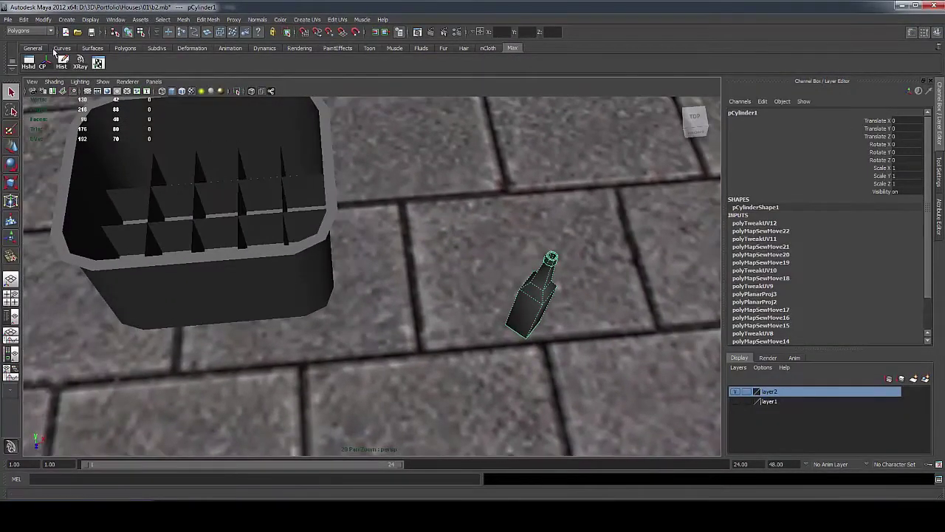
left_click(62, 62)
left_click(98, 63)
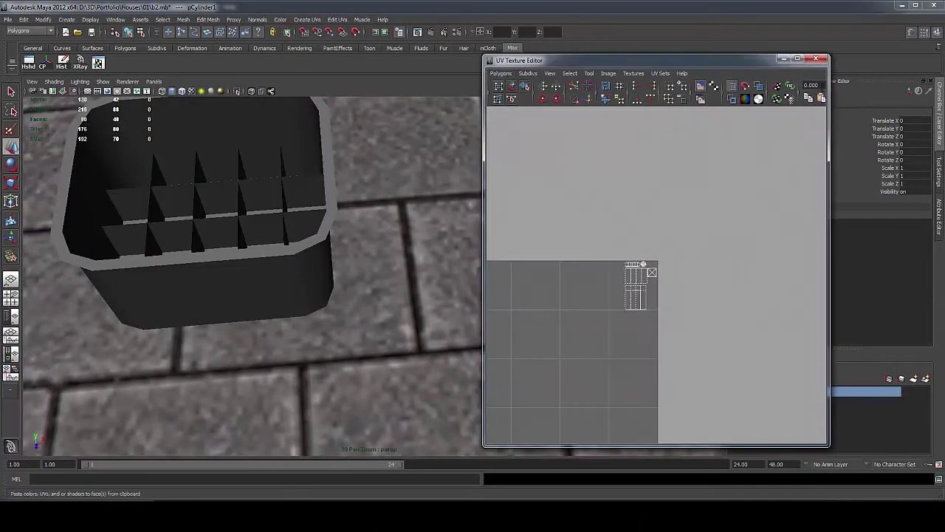
left_click(816, 53)
Move the bottle into the corner compartment of the crate
left_click_drag(554, 338, 158, 345)
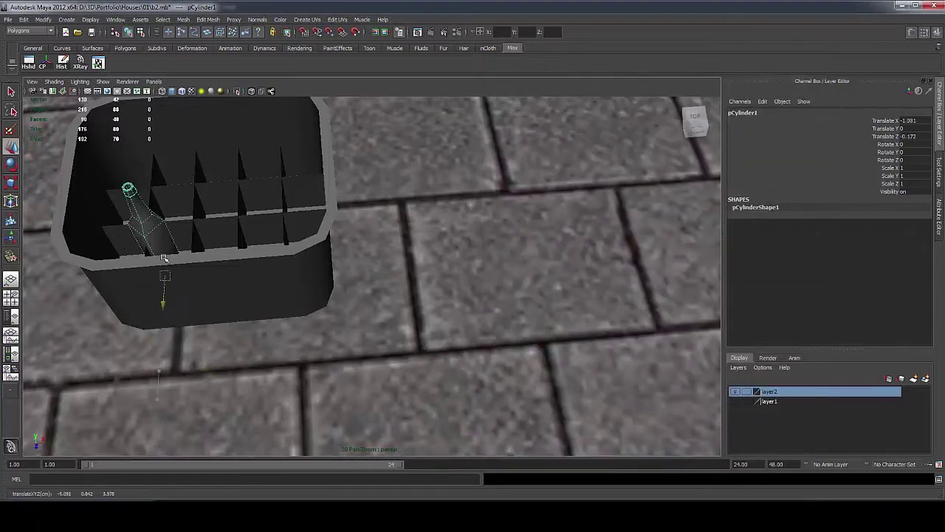
key("ctrl+z")
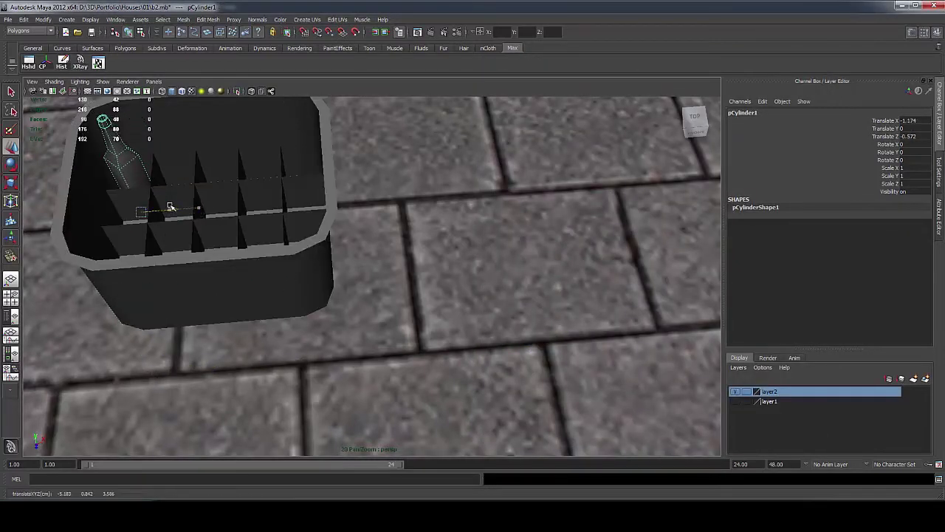
left_click(171, 221)
left_click_drag(236, 214, 173, 226, "alt")
middle_click_drag(173, 225, 377, 367, "alt")
scroll(313, 251, "up", 4)
Duplicate the bottle and move the copy along X into the neighbouring compartment
left_click(280, 205)
key("q")
key("ctrl+d")
middle_click_drag(333, 334, 388, 355)
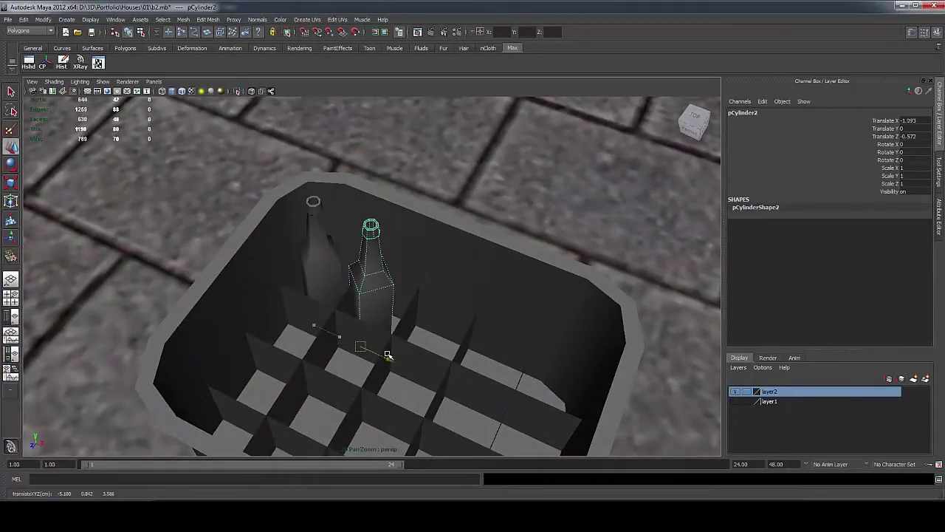
Center the copied bottle's pivot and rotate the bottle 75 degrees about Y
left_click_drag(375, 391, 434, 372)
key("ctrl+z")
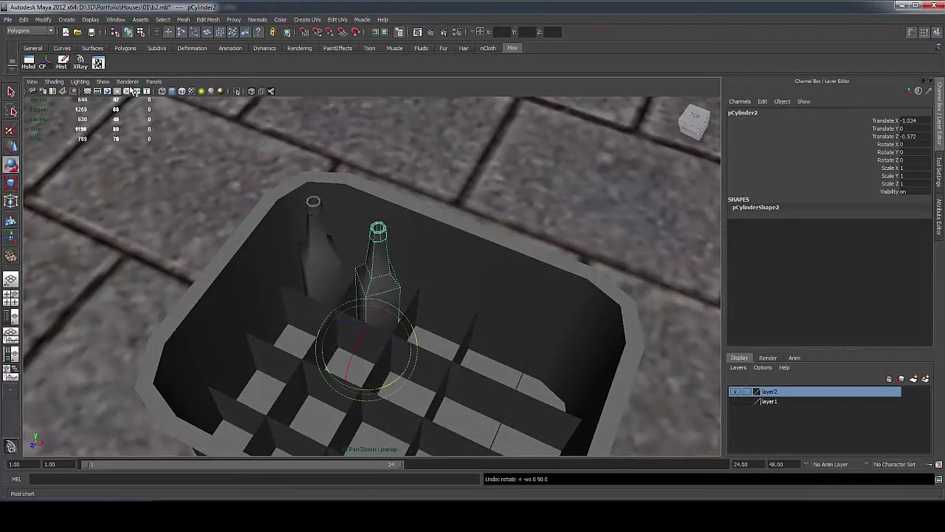
left_click(46, 63)
left_click_drag(396, 322, 406, 318)
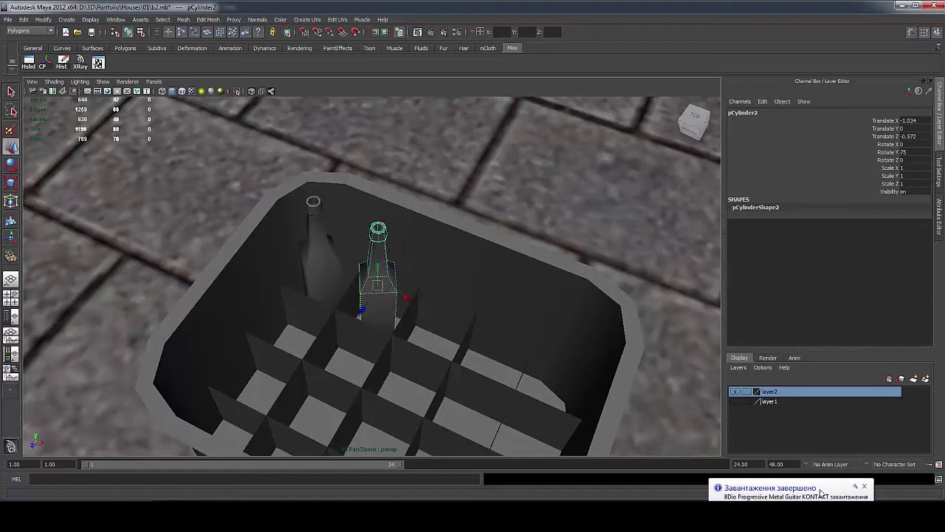
Duplicate the rotated bottle into the next compartment along X and again into the second row
left_click_drag(399, 297, 481, 339)
key("ctrl+z")
key("w")
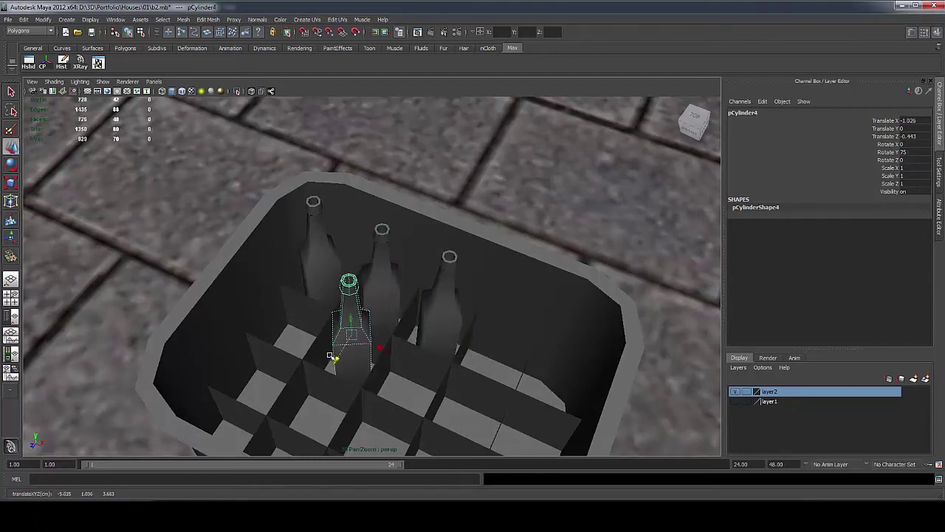
Settle the second-row bottle in its compartment and rotate it to 180 degrees about Y
left_click(355, 359)
left_click_drag(424, 363, 375, 343)
left_click(355, 357)
key("w")
Duplicate the second-row bottle and move the copy along X out onto the paving beside the crate
scroll(399, 333, "down", 3)
middle_click_drag(423, 318, 329, 231, "alt")
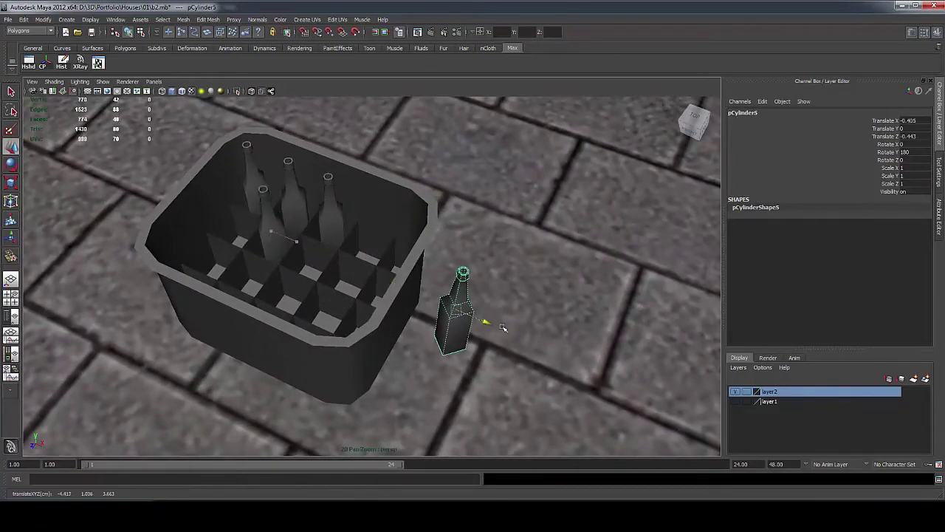
left_click_drag(503, 328, 514, 331)
Shift the outside bottle's pivot to its bottom corner and lay the bottle down by rotating it 90 degrees about X
left_click_drag(515, 331, 406, 234, "alt")
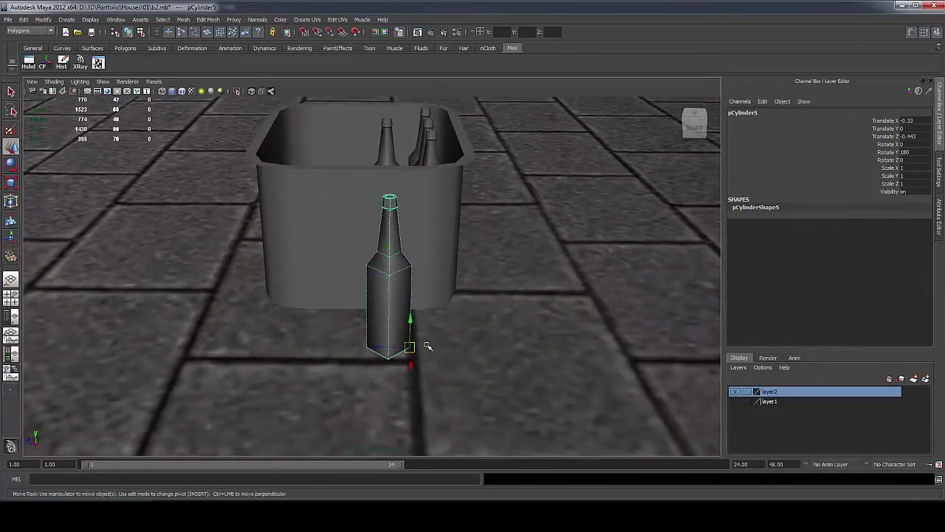
left_click_drag(392, 327, 417, 310)
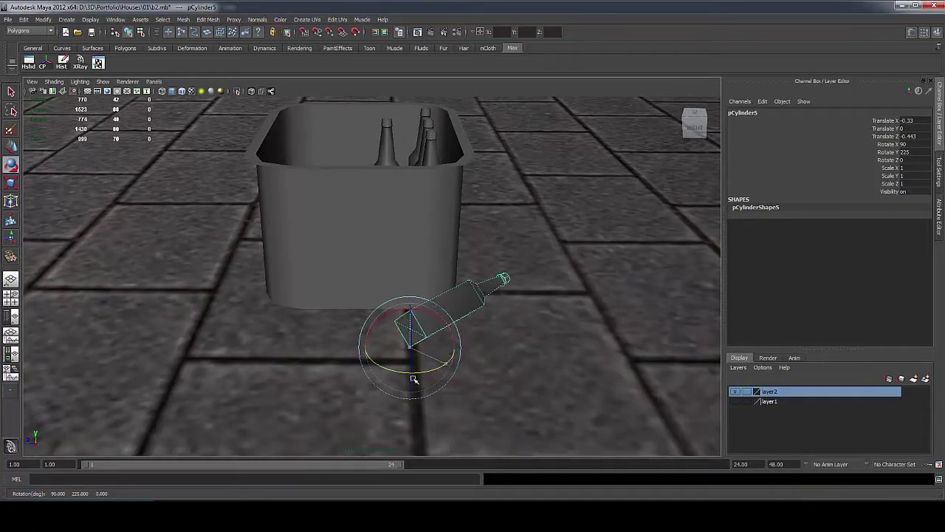
left_click_drag(414, 379, 345, 366)
Place the lying bottle on the paving against the crate and turn it to 30 degrees about Y
key("w")
left_click_drag(412, 363, 411, 325)
left_click_drag(381, 310, 569, 299)
left_click_drag(405, 295, 399, 293)
left_click_drag(399, 336, 367, 403, "alt")
key("e")
scroll(329, 280, "down", 8)
left_click_drag(382, 294, 350, 284)
left_click(333, 283)
scroll(350, 284, "up", 6)
left_click(404, 335)
left_click(340, 296, "shift")
Show the Outliner beside the viewport and rename the original corner bottle as bottle
key("q")
left_click(305, 257)
left_click(312, 279, "shift")
left_click(325, 269, "shift")
left_click(344, 276, "shift")
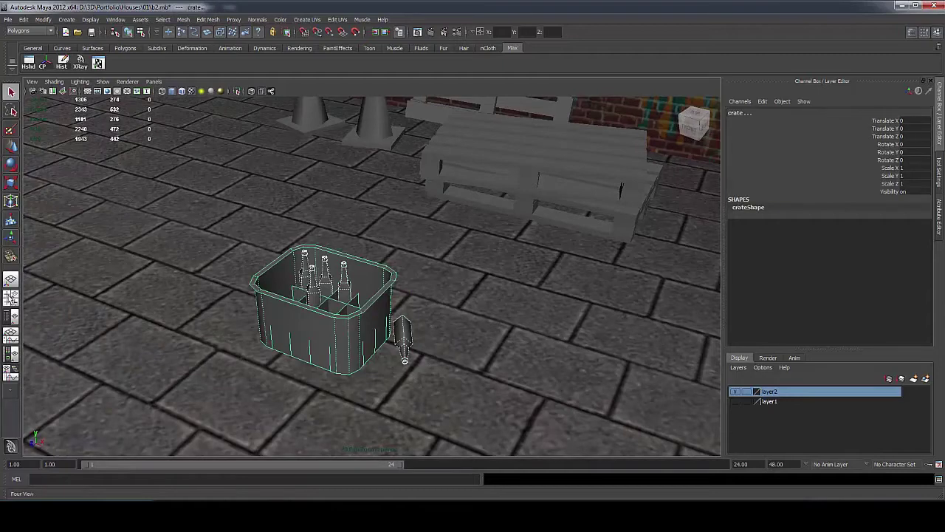
left_click(12, 315)
left_click(388, 271)
key("ctrl+a")
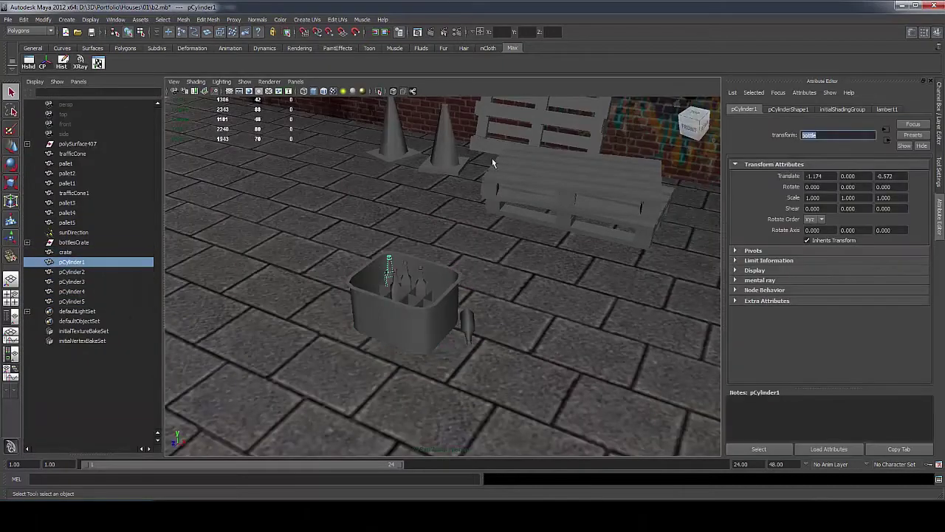
Rename the remaining bottle copies with the same base name, bottle, including the one lying outside the crate
left_click(406, 274)
double_click(821, 135)
type("bottle")
left_click(396, 284)
double_click(821, 135)
type("bottle")
left_click(468, 325)
double_click(822, 135)
type("bottle")
left_click(470, 327)
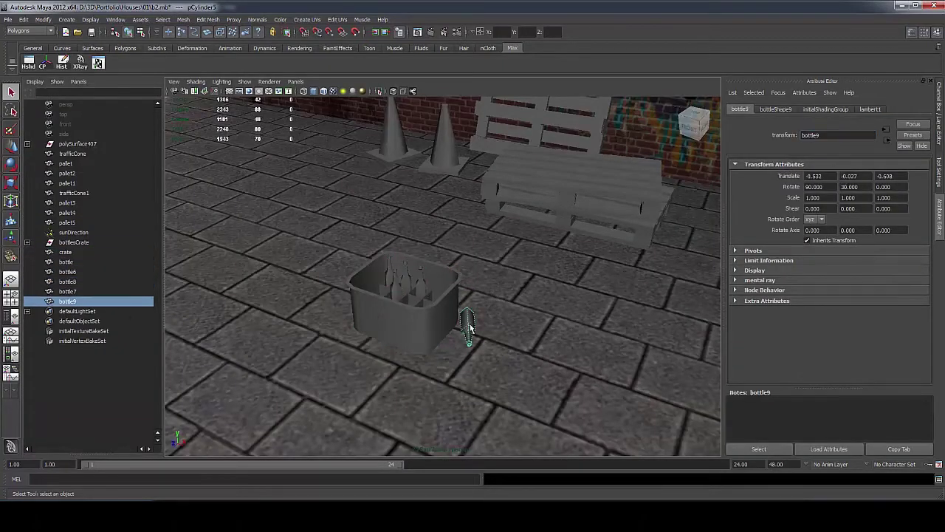
left_click(388, 269)
left_click_drag(82, 253, 111, 300)
key("ctrl+f")
Group the crate with the three back-row bottles and the lying bottle
left_click(118, 253)
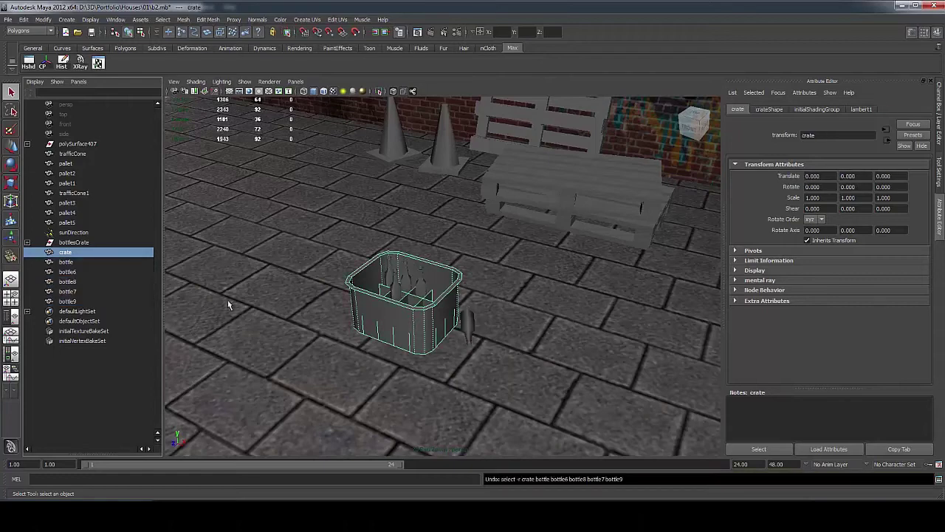
left_click(389, 270, "shift")
left_click(406, 274, "shift")
left_click(422, 283, "shift")
left_click(469, 325, "shift")
key("ctrl+g")
Rename the new group as crateWithBottlesw
right_click(68, 264)
key("ctrl+a")
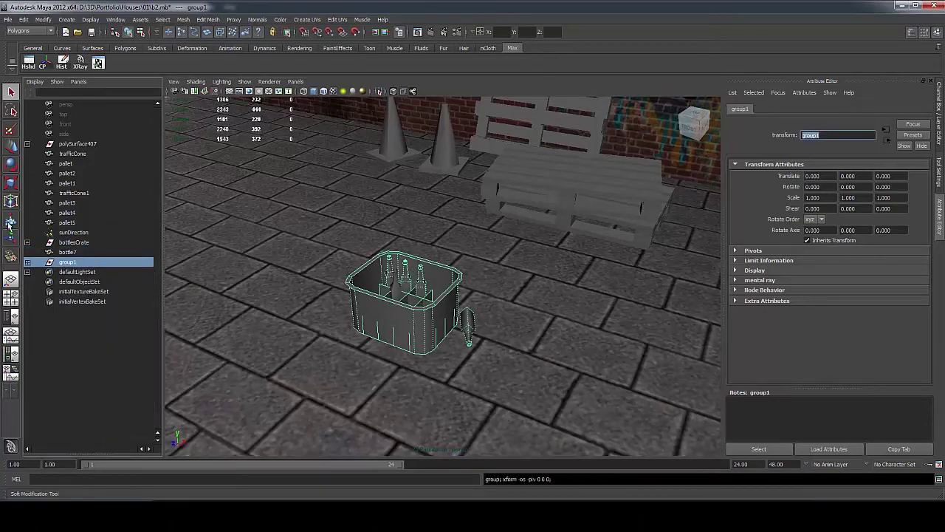
left_click(28, 263)
left_click(10, 280)
type("crateWithBottles")
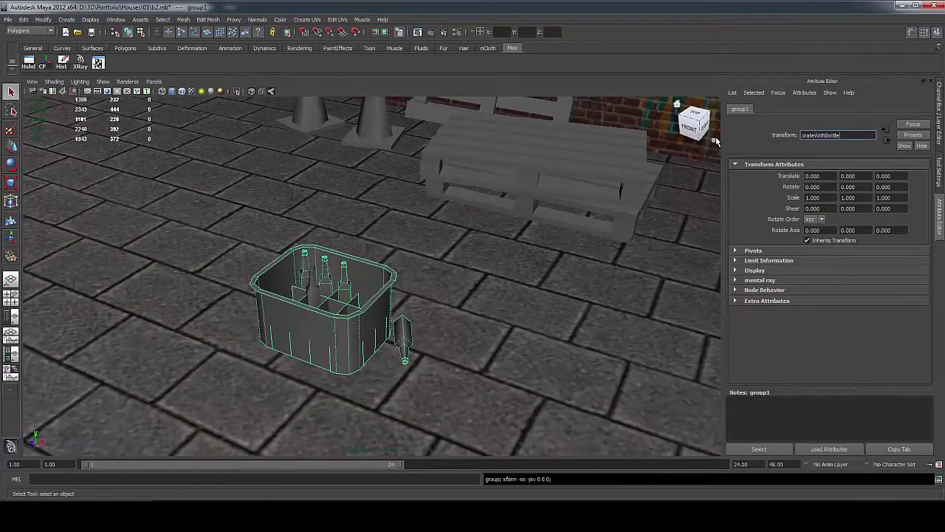
key("Return")
left_click(46, 59)
key("w")
Try to move the crate group across the paving
left_click(341, 284)
left_click(342, 286)
left_click(10, 317)
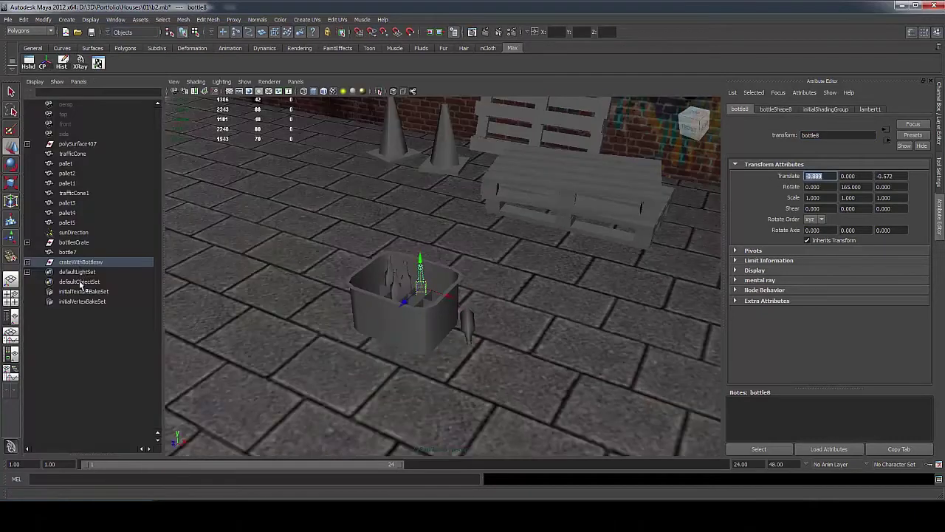
left_click(75, 262)
left_click_drag(400, 323, 545, 247)
middle_click_drag(545, 247, 510, 268, "alt")
key("ctrl+z")
Parent the ungrouped second-row bottle to the crate group
left_click(358, 309)
left_click(69, 262, "ctrl")
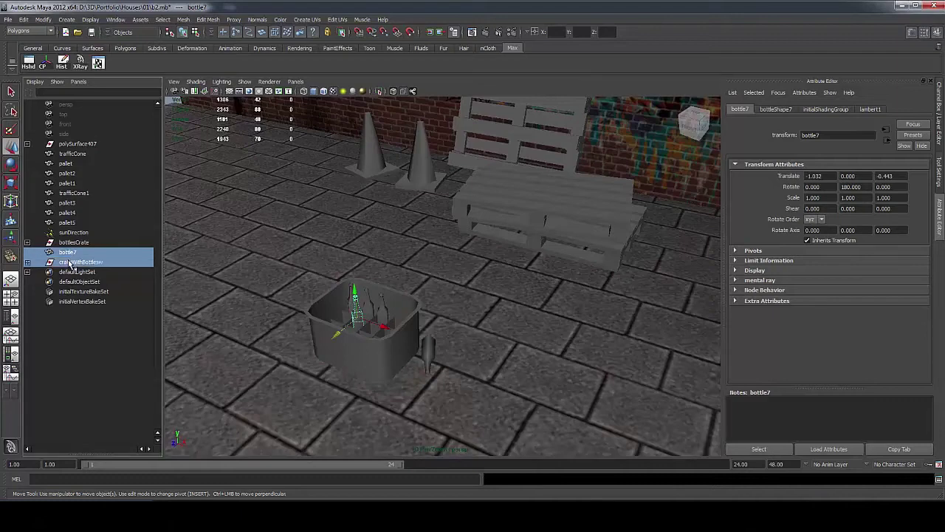
left_click(63, 253)
left_click(60, 259, "ctrl")
key("p")
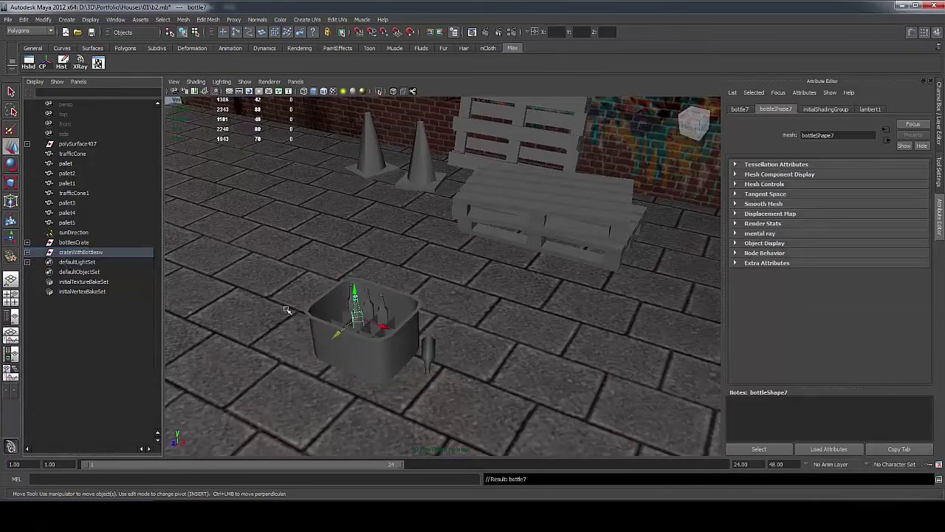
Move the crate group beside the pallet stack near the brick wall and scale it uniformly to about 0.855
left_click(371, 342)
left_click_drag(406, 347, 592, 311, "alt")
left_click_drag(546, 337, 480, 226)
right_click_drag(479, 226, 635, 221, "alt")
middle_click_drag(635, 222, 444, 306, "alt")
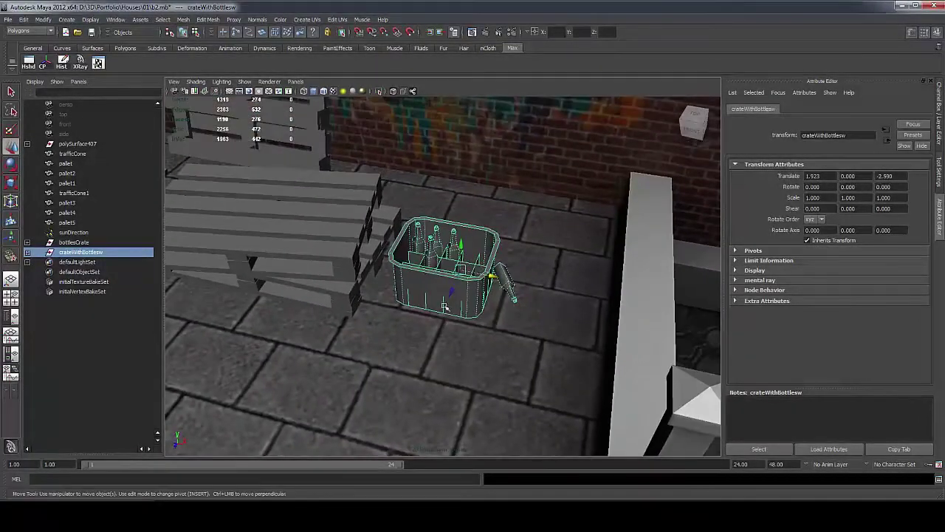
left_click_drag(451, 290, 460, 375, "alt")
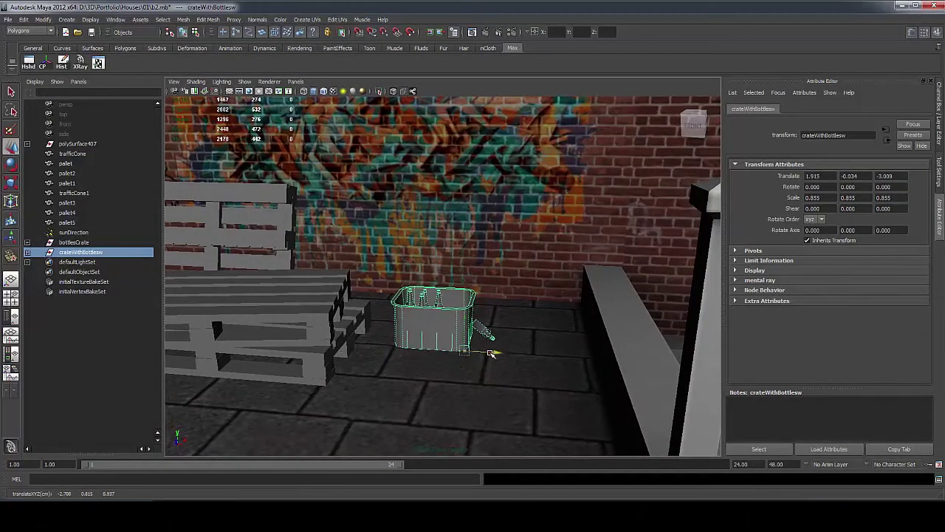
Duplicate only the crate, rotate the copy 45 degrees about Y, and place it beside the filled crate near the low wall
left_click(459, 299)
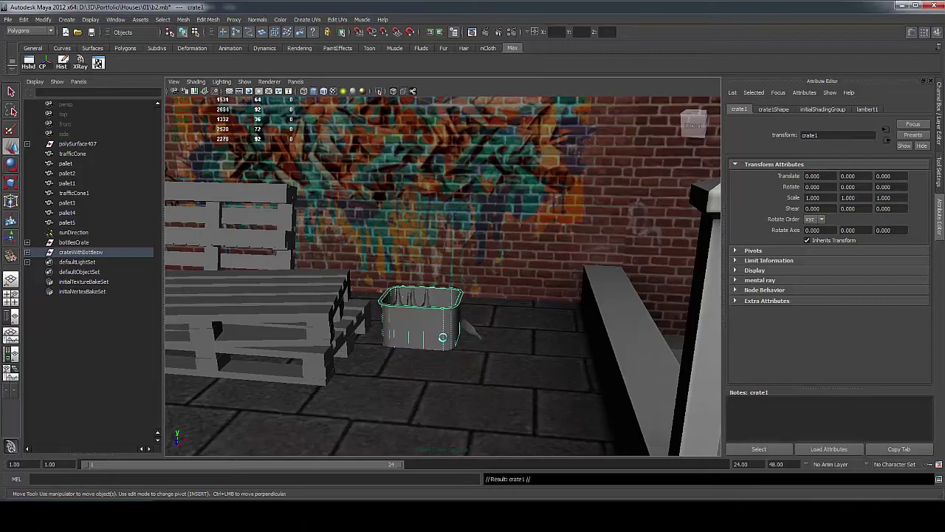
left_click_drag(438, 344, 488, 330, "alt")
left_click_drag(490, 326, 566, 271, "alt")
scroll(459, 324, "down", 3)
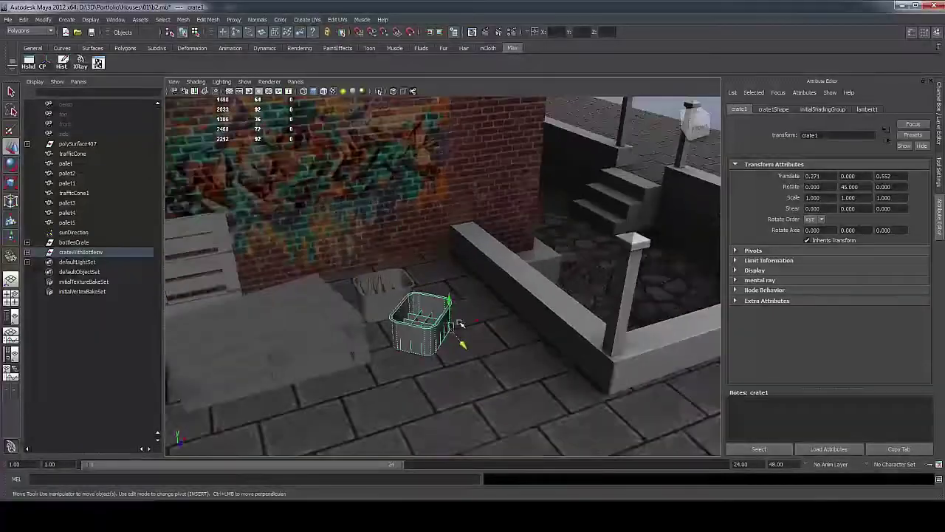
scroll(459, 323, "up", 3)
left_click_drag(459, 324, 557, 284, "alt")
scroll(470, 307, "down", 5)
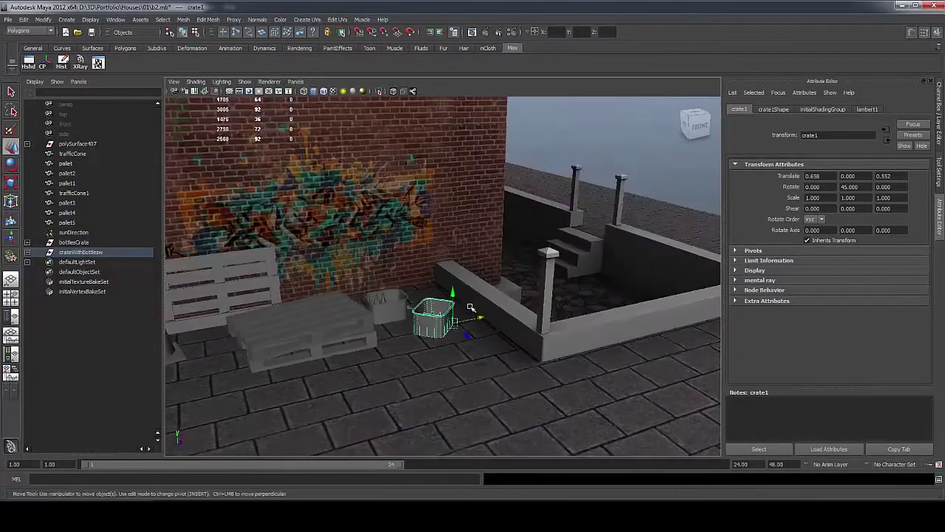
left_click_drag(470, 306, 469, 340, "alt")
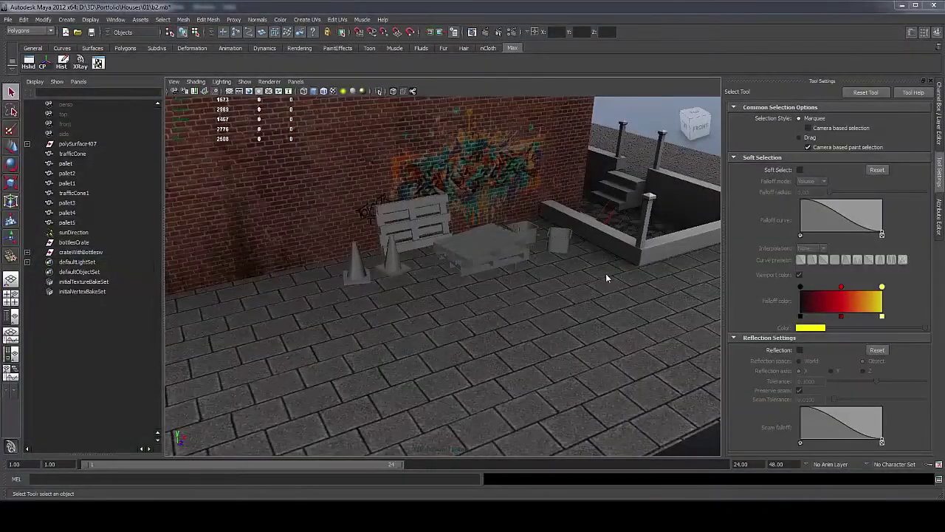
Review the blue barrel reference images in Photoshop and return to Maya
left_click_drag(498, 288, 485, 291, "alt")
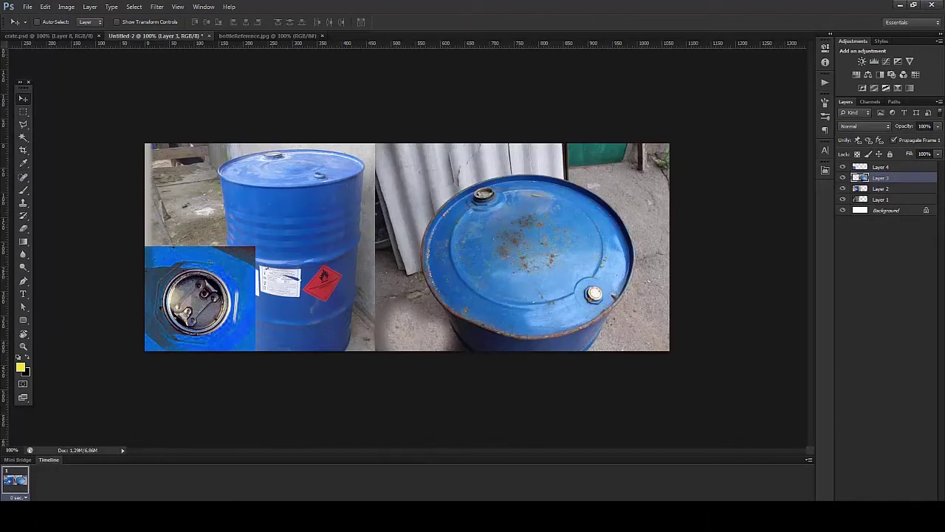
left_click(410, 515)
left_click_drag(448, 305, 489, 337, "alt")
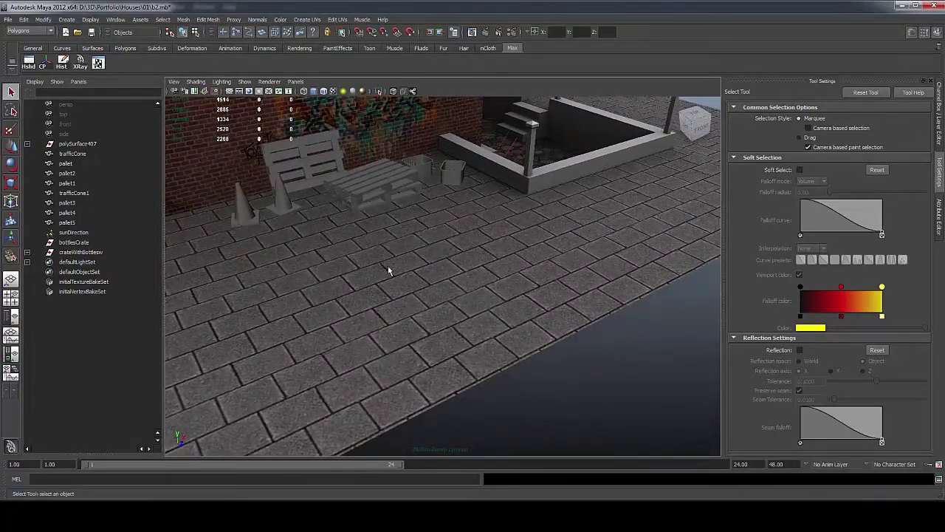
Create a polygon cylinder with radius 1, height 3 and 12 axis divisions
right_click(577, 381, "shift")
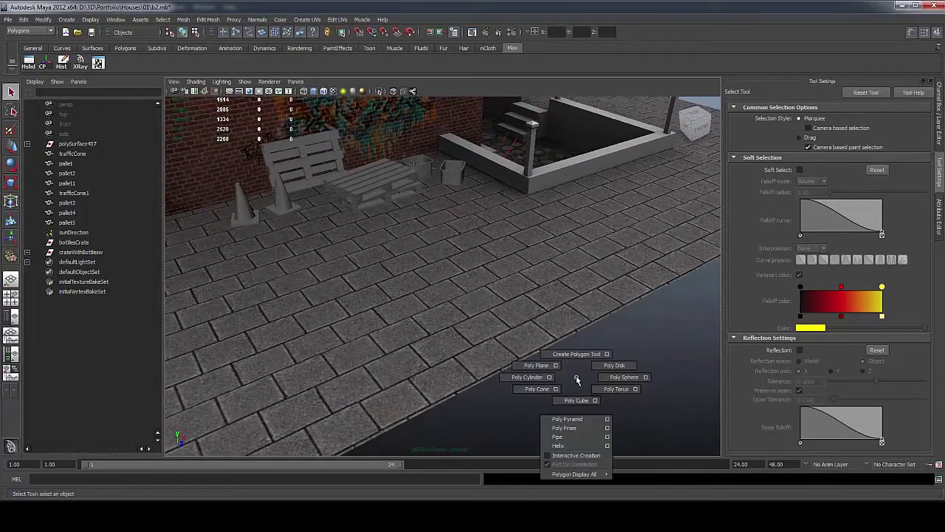
left_click(549, 376)
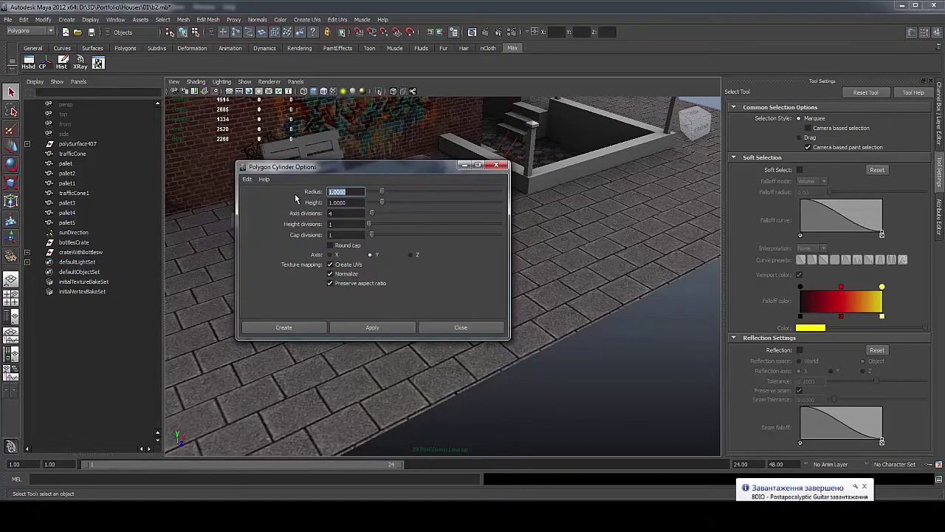
type("1")
key("Tab")
type("3")
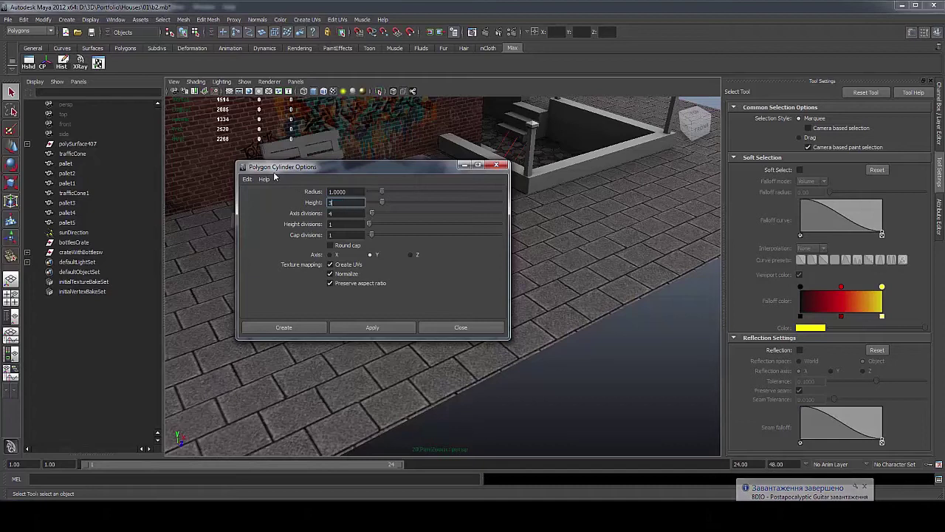
double_click(346, 213)
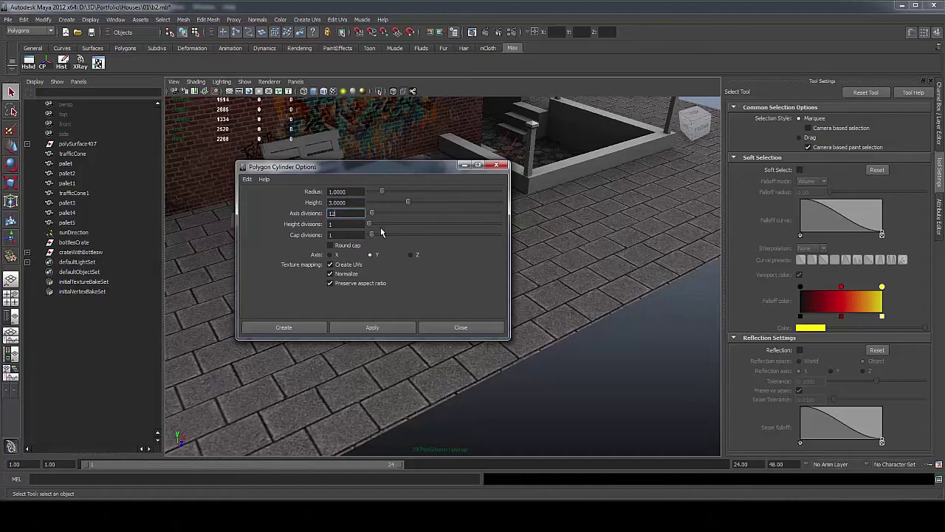
left_click(373, 327)
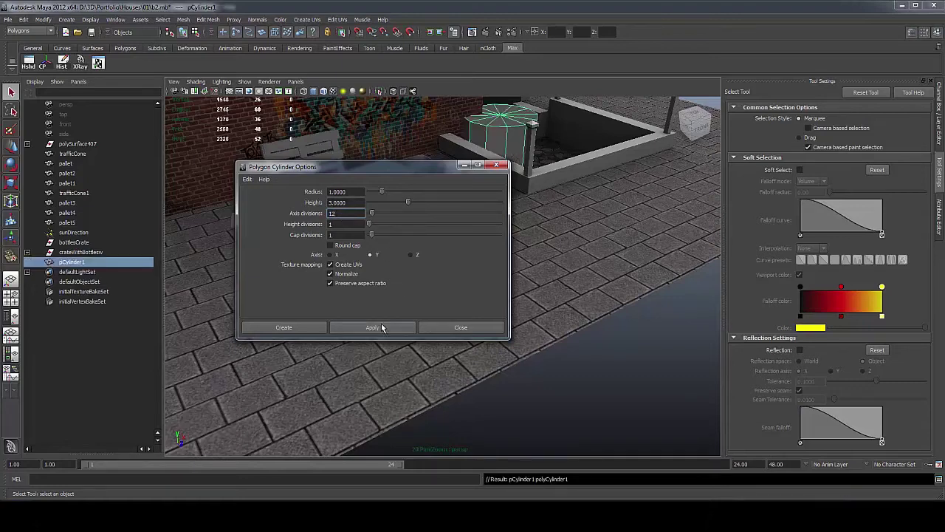
left_click(461, 327)
Move the cylinder onto the open paving in front of the pallets and raise it to stand above the ground
key("w")
left_click_drag(547, 192, 384, 313)
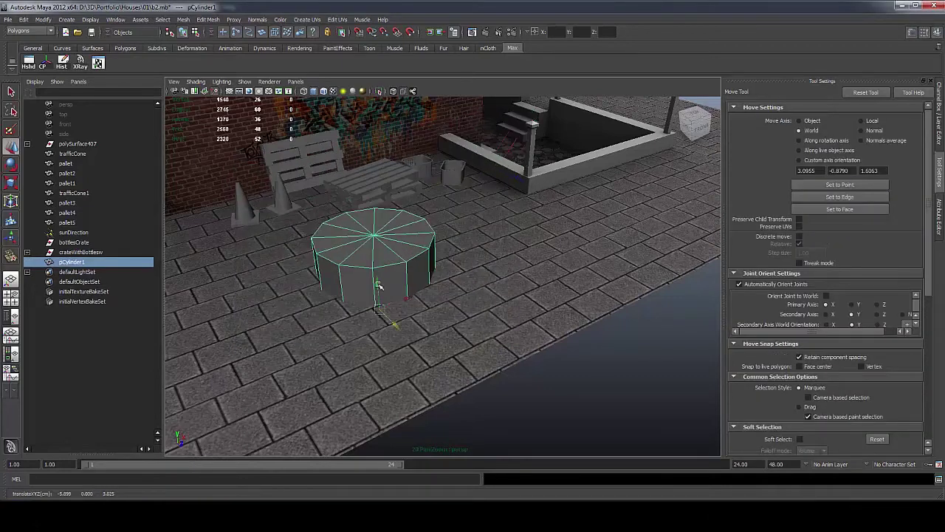
left_click_drag(375, 280, 405, 154)
key("r")
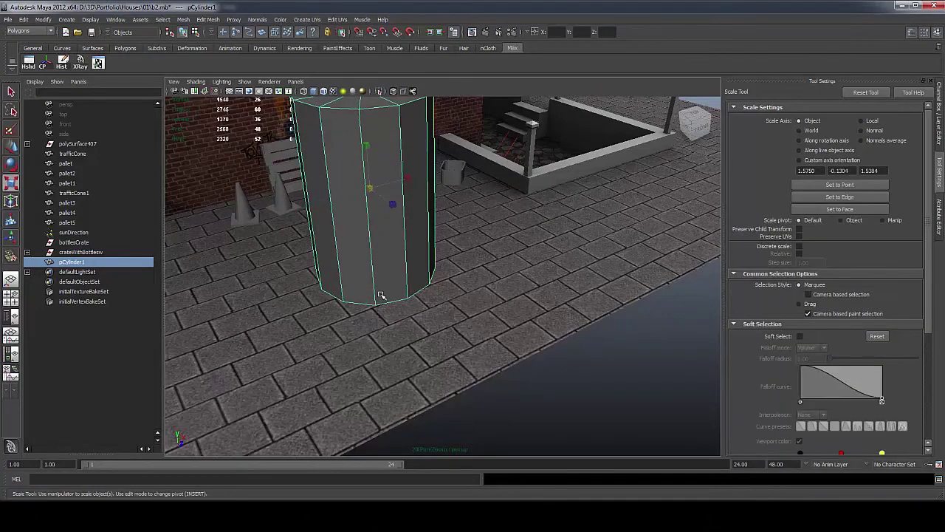
Move the cylinder's pivot to a vertex on its bottom rim
key("w")
middle_click_drag(375, 290, 448, 392, "alt")
key("b")
key("d")
Scale the cylinder down to barrel size and position it on the paving near the pallets
key("r")
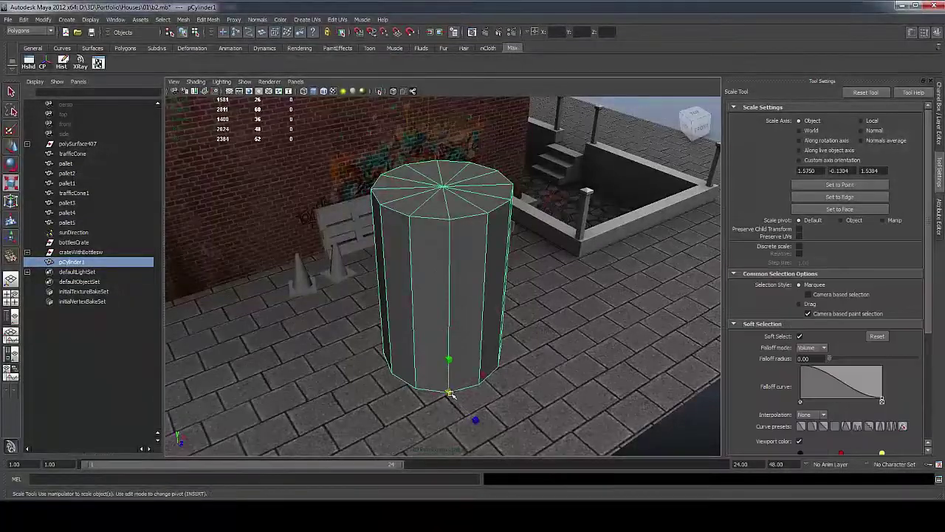
left_click_drag(450, 393, 333, 391)
key("w")
key("r")
key("w")
left_click_drag(292, 369, 481, 348, "alt")
key("r")
left_click_drag(341, 305, 342, 334)
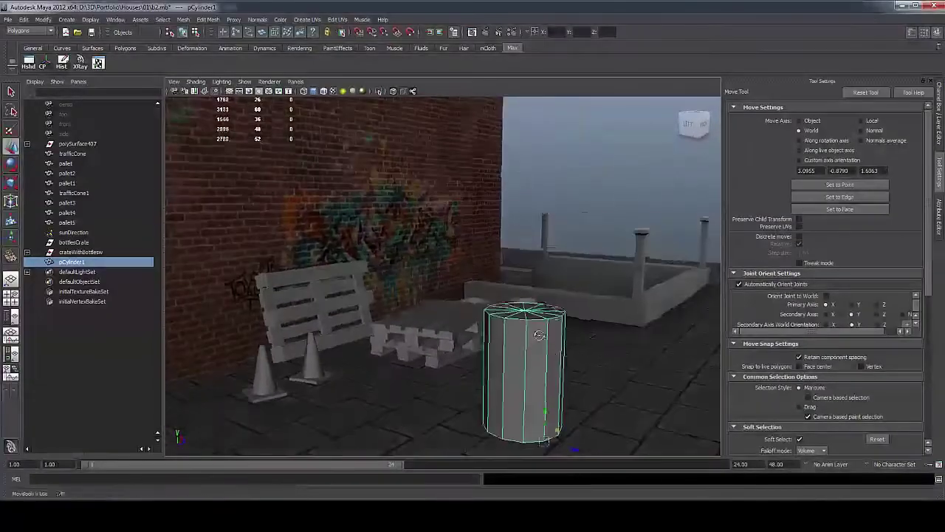
Try to bevel the cylinder's vertical edges
right_click(517, 317)
right_click(520, 330, "shift")
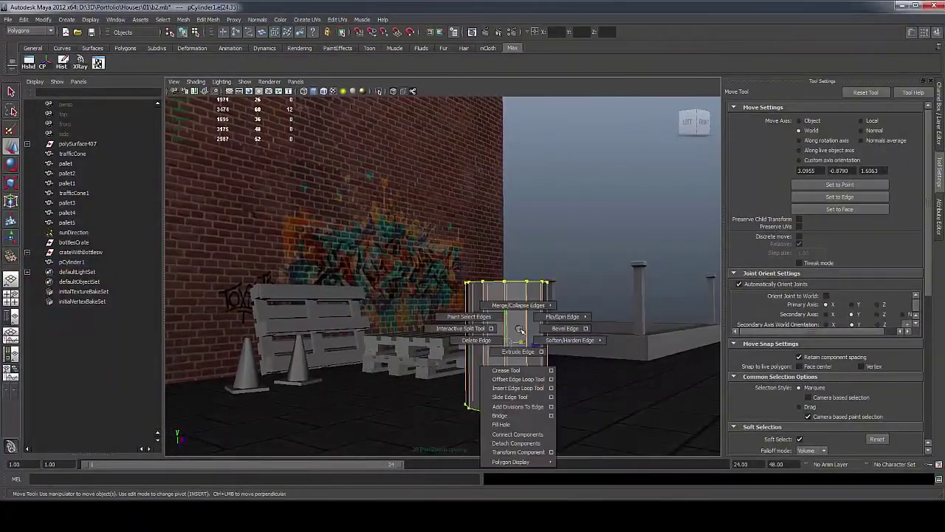
right_click_drag(520, 330, 572, 326, "shift")
left_click_drag(584, 322, 500, 302, "alt")
right_click_drag(500, 302, 529, 335, "alt")
key("ctrl+z")
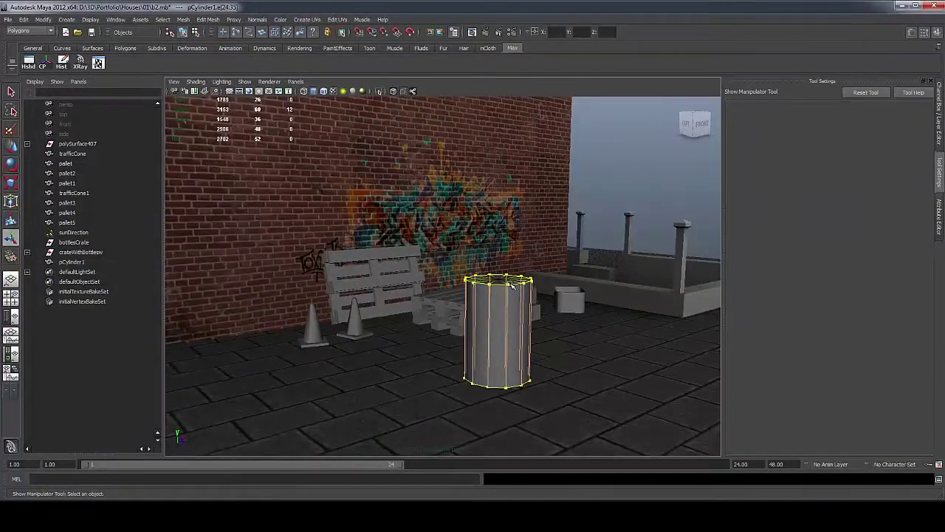
key("ctrl+z")
key("ctrl+z")
key("ctrl+z")
key("ctrl+z")
key("ctrl+z")
key("ctrl+z")
key("ctrl+z")
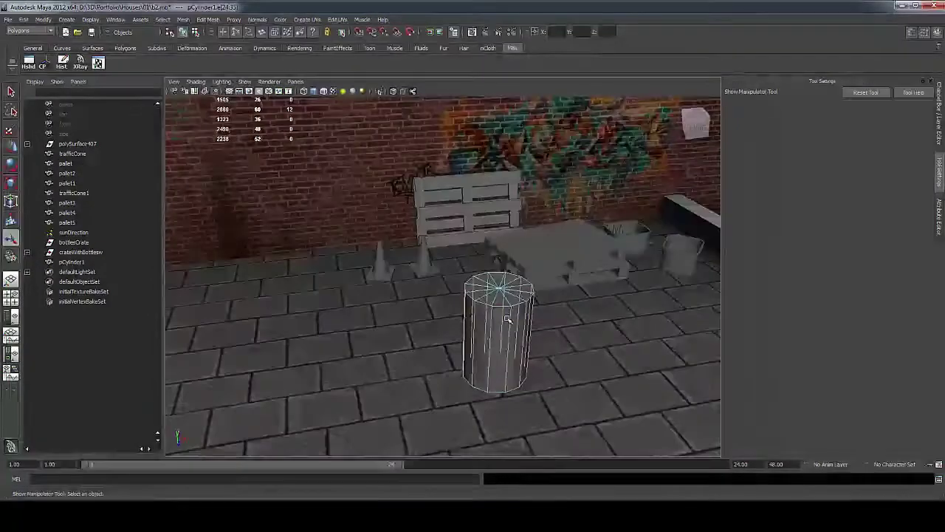
key("ctrl+z")
key("ctrl+z")
key("ctrl+z")
key("ctrl+z")
key("ctrl+z")
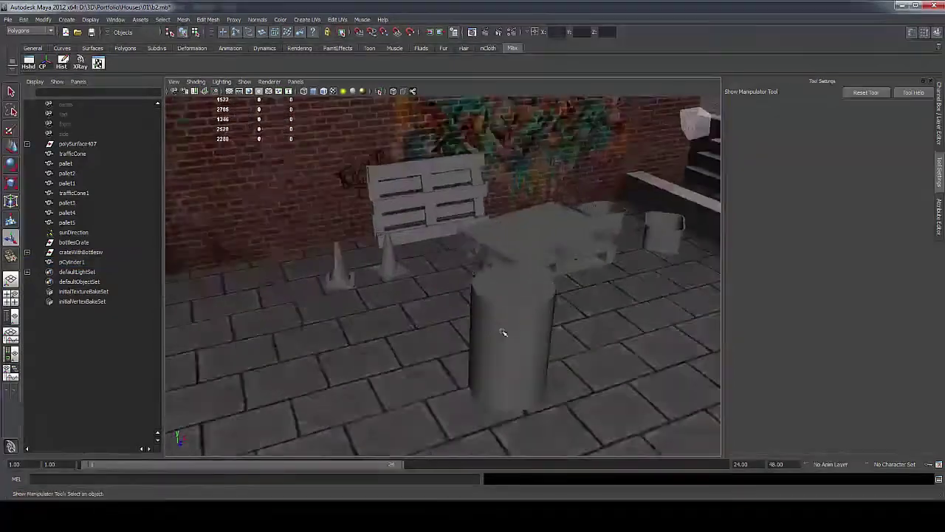
left_click(532, 329)
left_click_drag(555, 327, 531, 359, "alt")
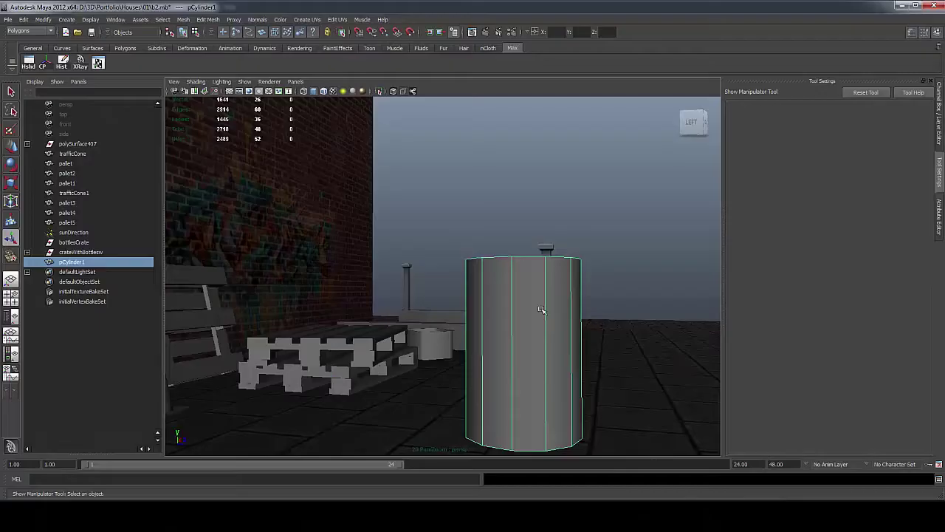
Add a horizontal edge loop around the middle of the cylinder and select it
left_click_drag(544, 305, 475, 300, "alt")
right_click_drag(437, 267, 493, 407)
double_click(488, 318)
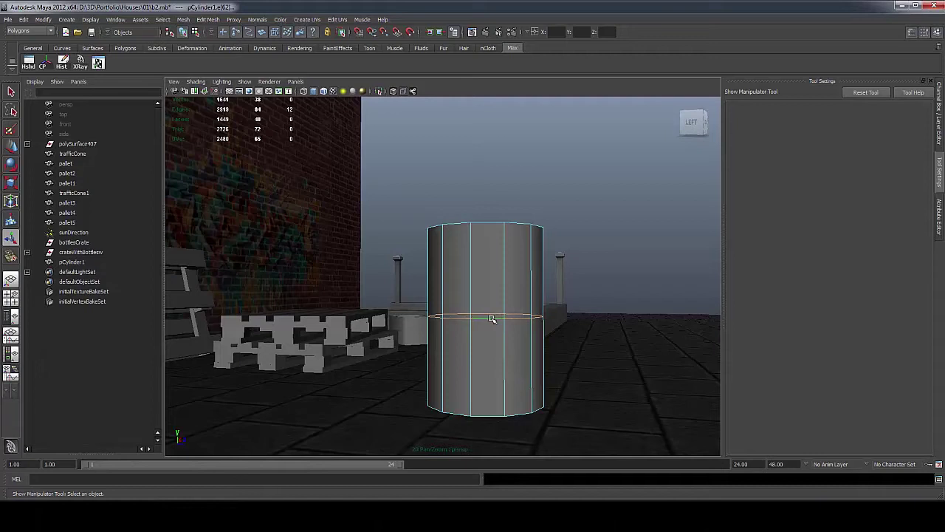
Bevel the cylinder's middle edge loop with width 0.35, replacing a 2-segment trial with 1 segment
right_click_drag(491, 319, 559, 319, "shift")
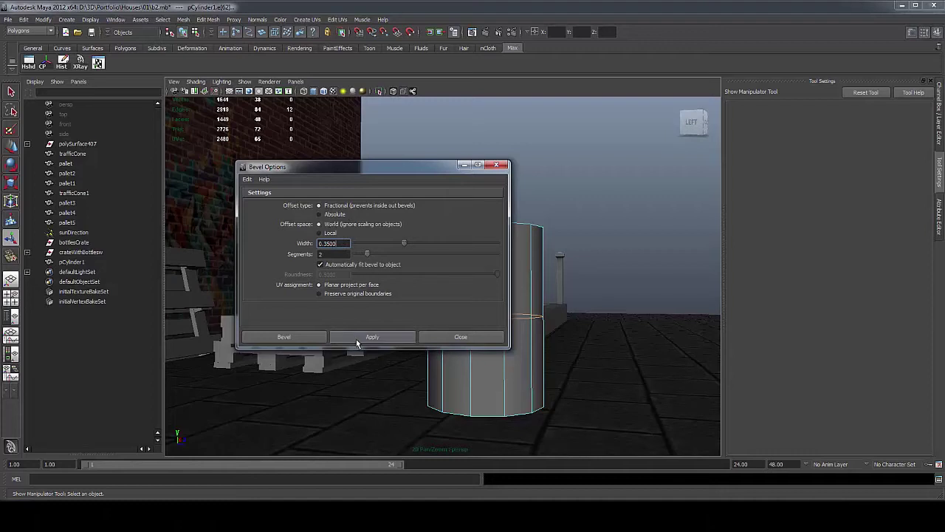
left_click(356, 339)
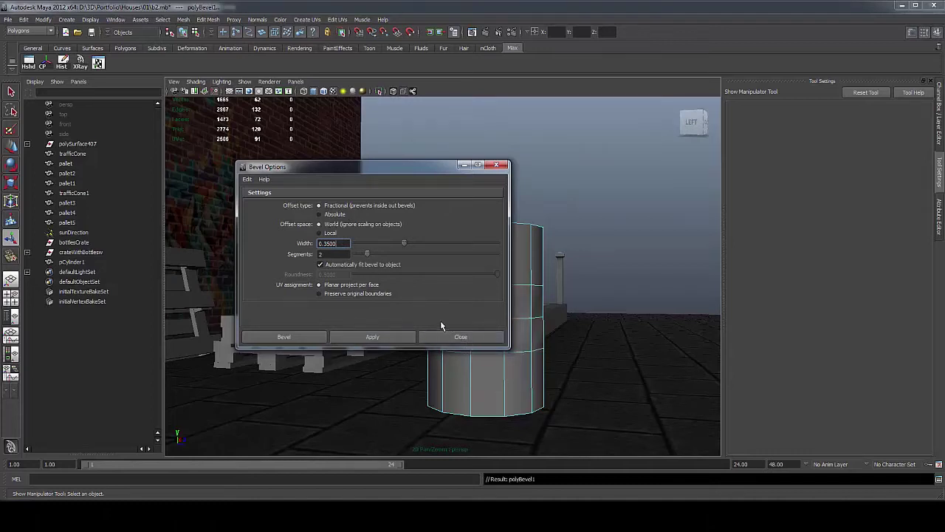
left_click(23, 19)
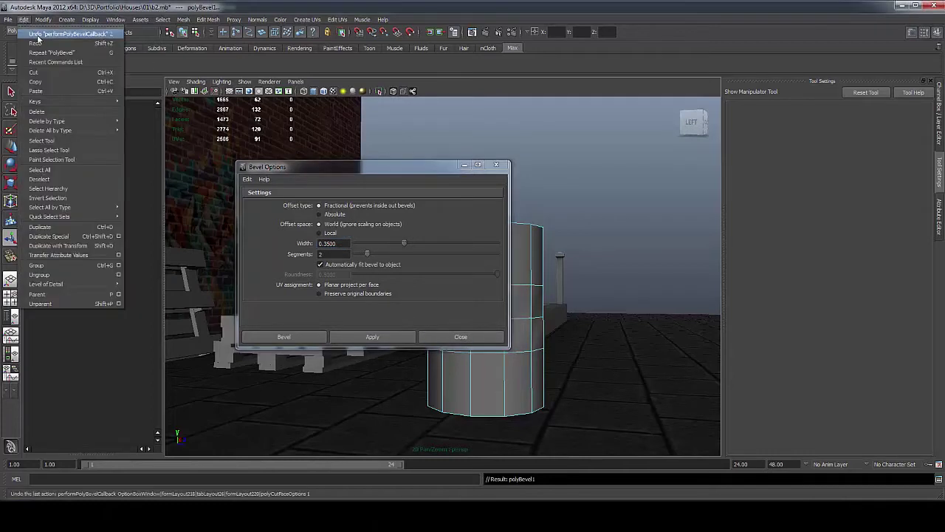
left_click(37, 30)
left_click(355, 255)
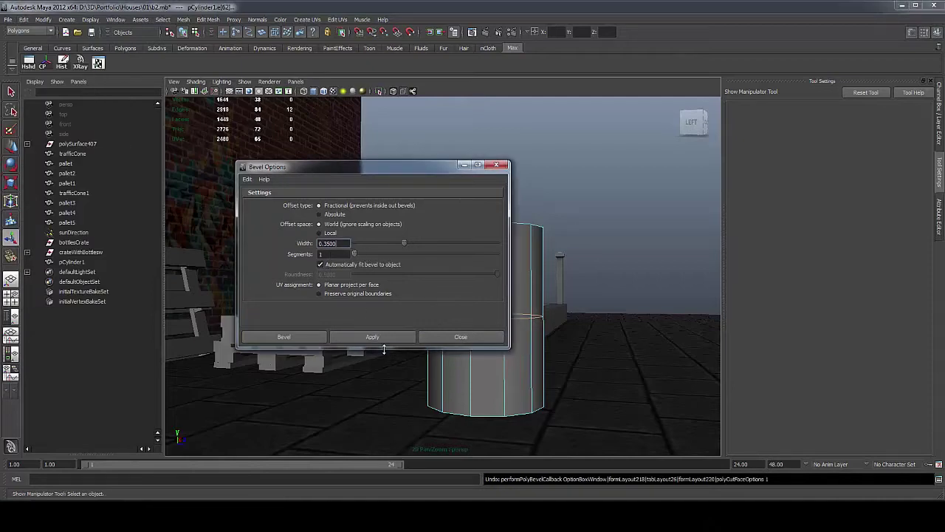
left_click(377, 336)
left_click(459, 337)
Select both horizontal edge loops on the cylinder and open the bevel options for them
left_click_drag(459, 337, 520, 302, "alt")
double_click(490, 284)
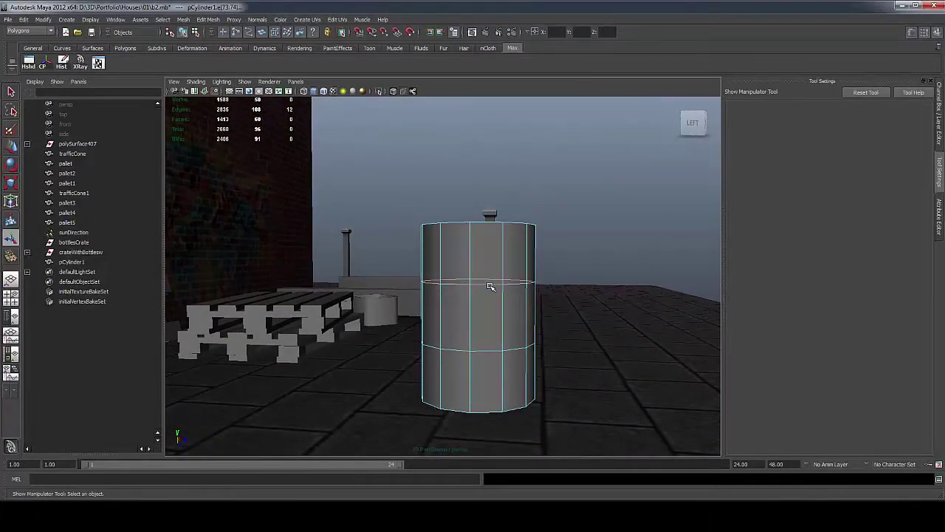
scroll(494, 287, "up", 3)
middle_click_drag(494, 287, 475, 269, "alt")
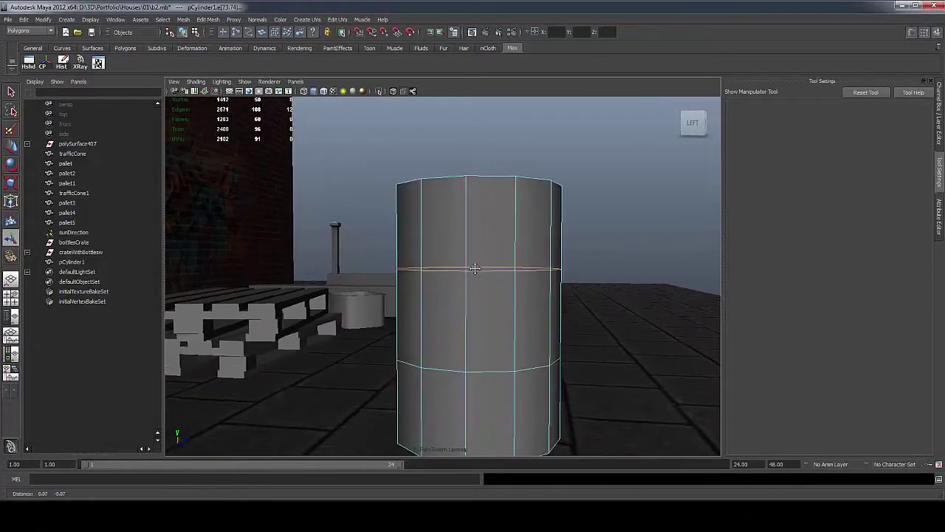
double_click(481, 373, "shift")
right_click(480, 372, "shift")
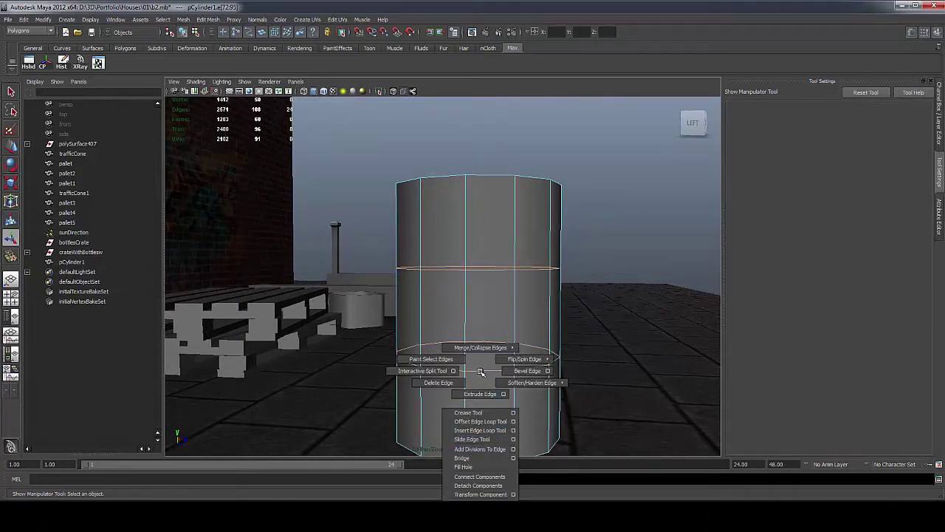
left_click(548, 372)
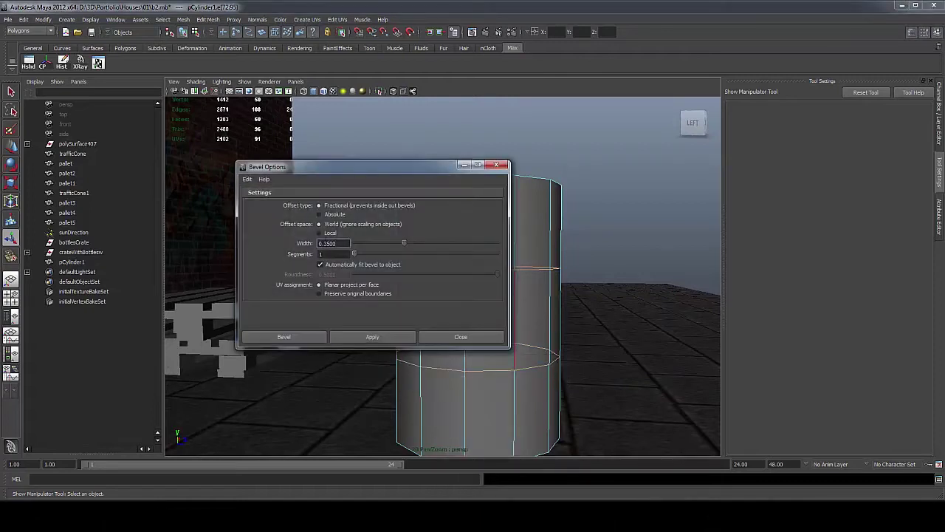
Try beveling the two selected edge loops with width 0.5 and 2 segments, and undo it
left_click_drag(323, 256, 319, 255)
left_click(325, 243)
type("0.500")
key("Tab")
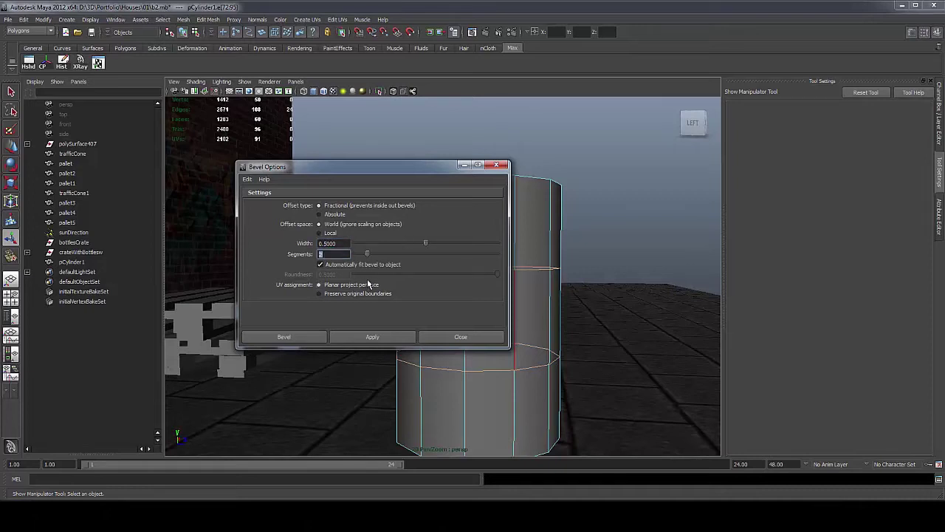
left_click(376, 338)
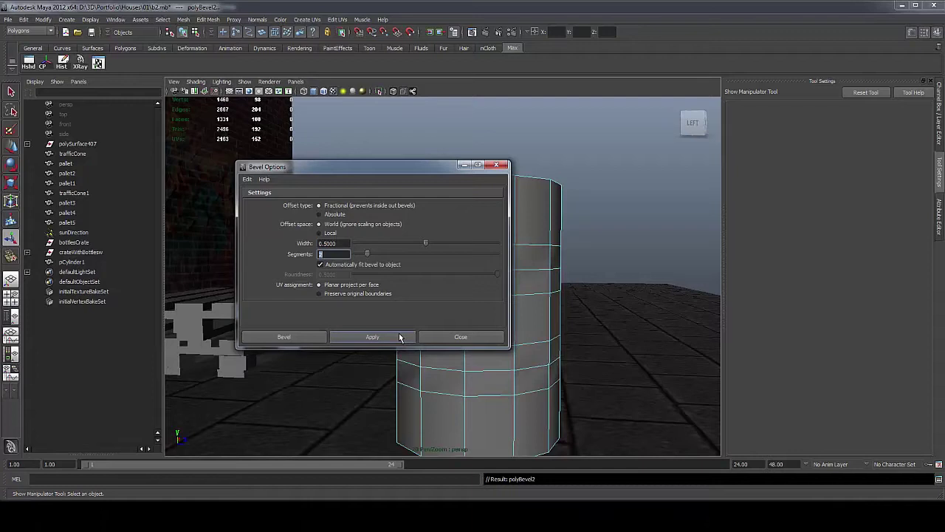
left_click(23, 19)
left_click(33, 36)
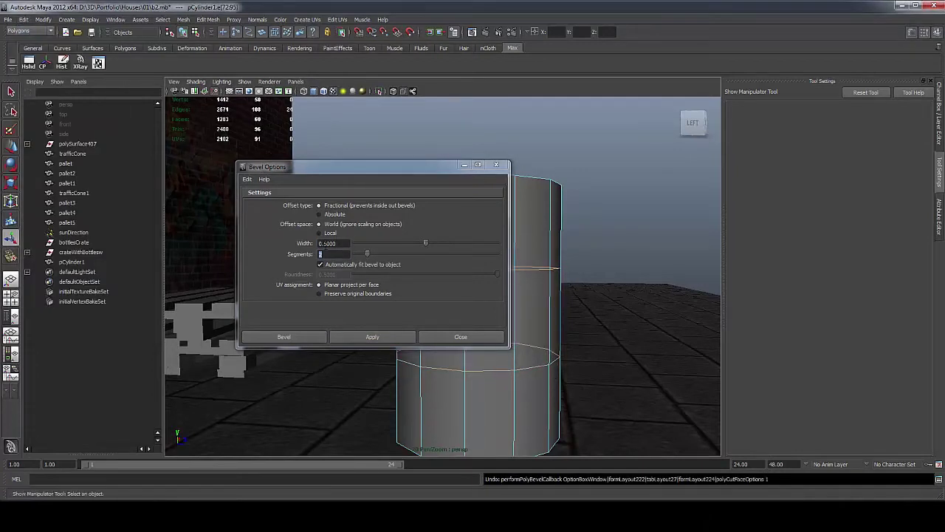
Try beveling the two edge loops with a narrower width of 0.25 and 2 segments, and undo it
type("2")
left_click(325, 243)
key("Tab")
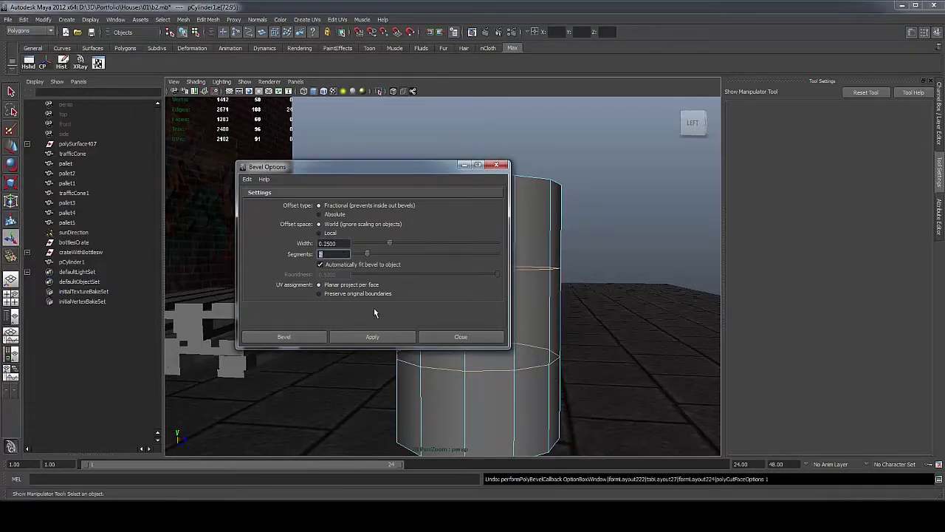
left_click(373, 337)
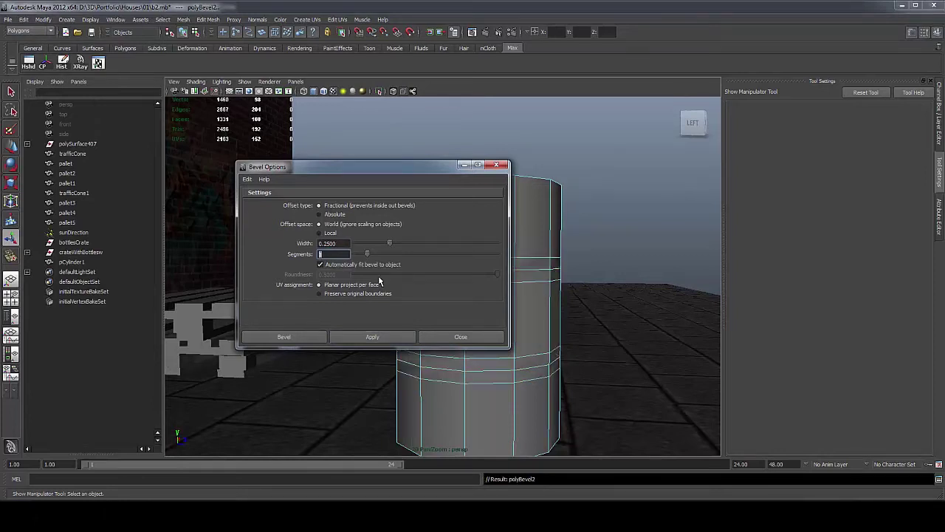
left_click(24, 20)
left_click(33, 28)
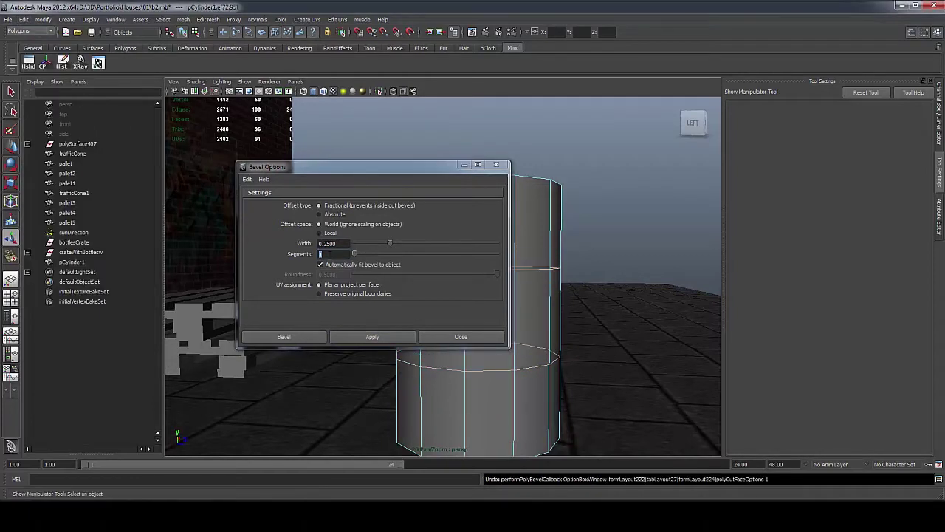
Bevel both edge loops with width 0.1, replacing a 1-segment trial with 2 segments
left_click_drag(322, 243, 332, 244)
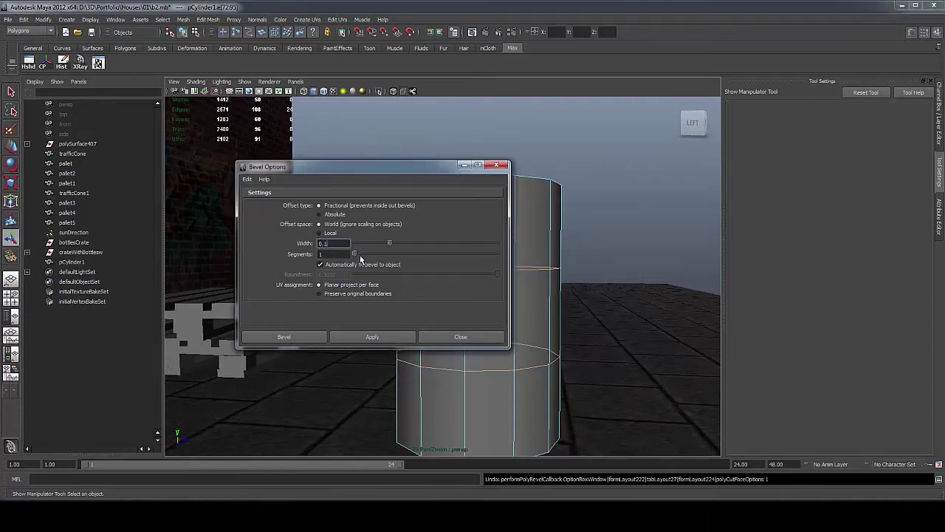
left_click(364, 338)
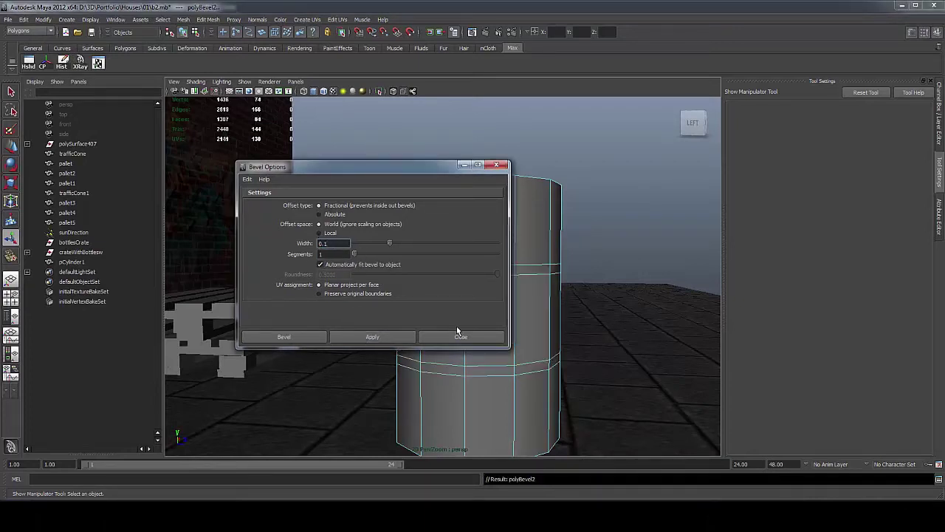
left_click(24, 19)
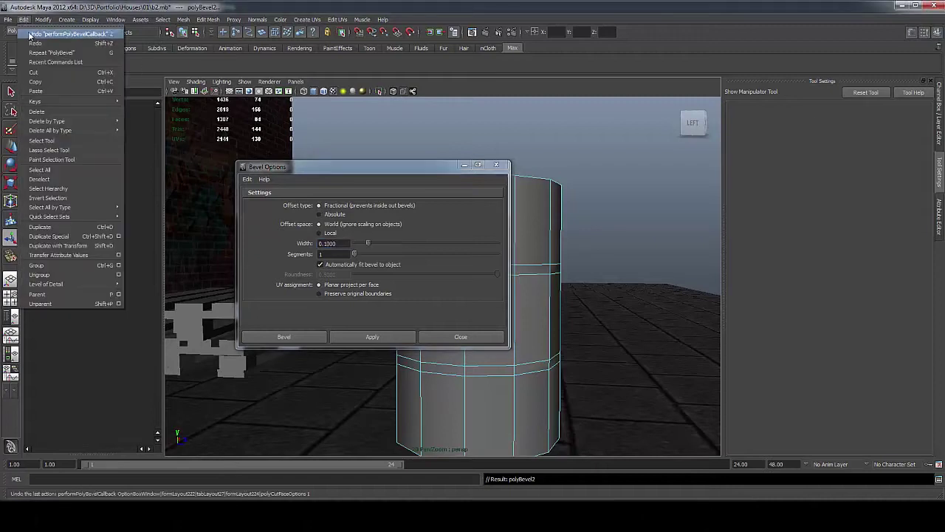
left_click(30, 35)
double_click(339, 254)
type("2")
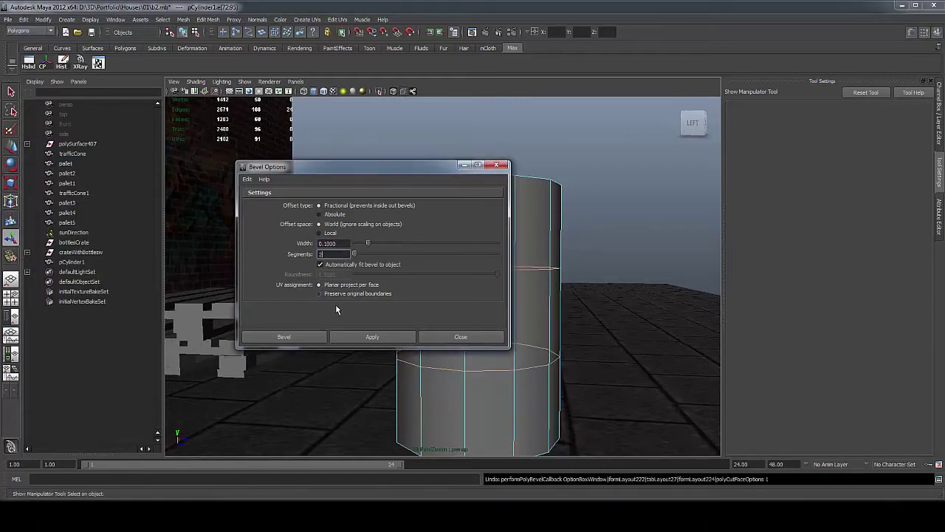
left_click(371, 337)
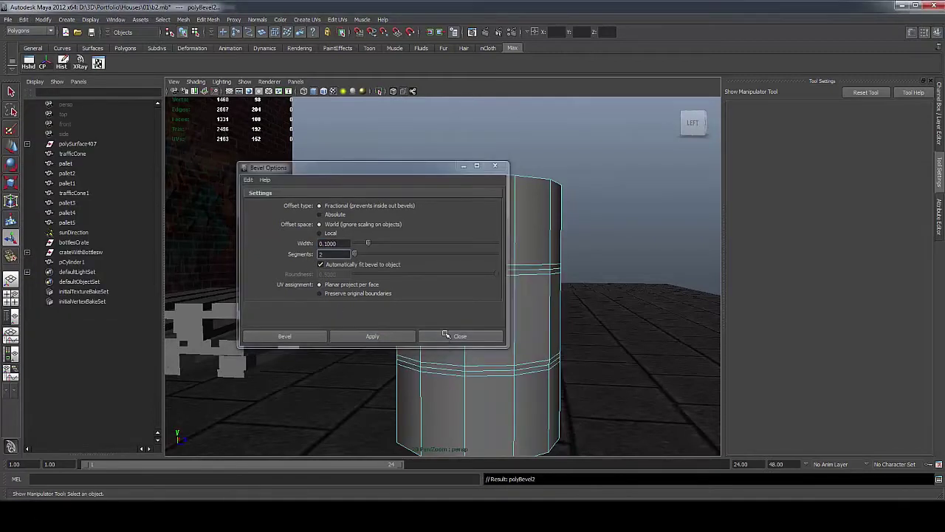
left_click(451, 336)
Try to scale the centre edge loops of both beveled bands together, and undo it
scroll(527, 282, "up", 3)
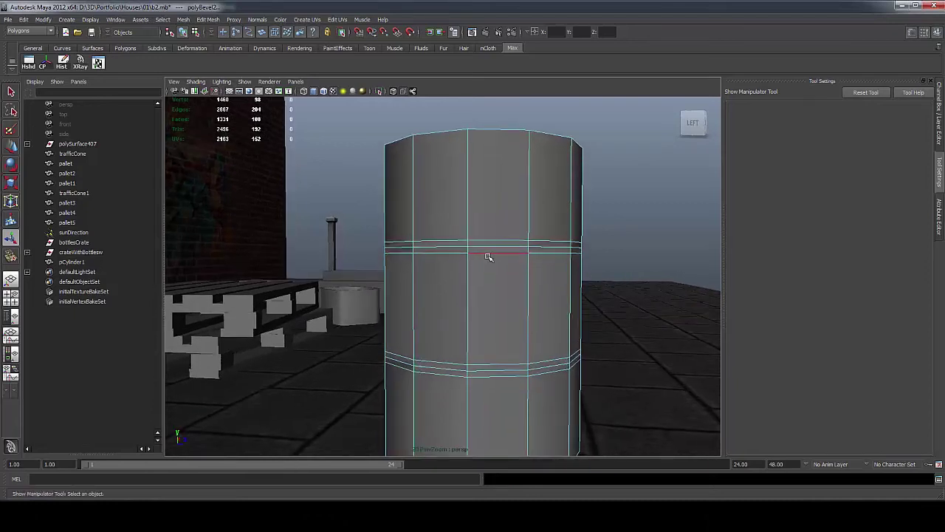
double_click(484, 244)
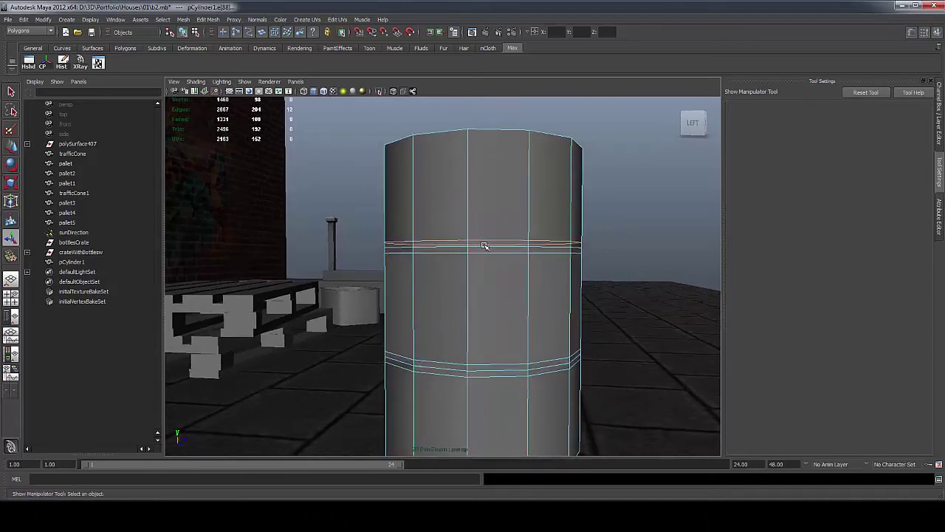
double_click(494, 370, "shift")
key("r")
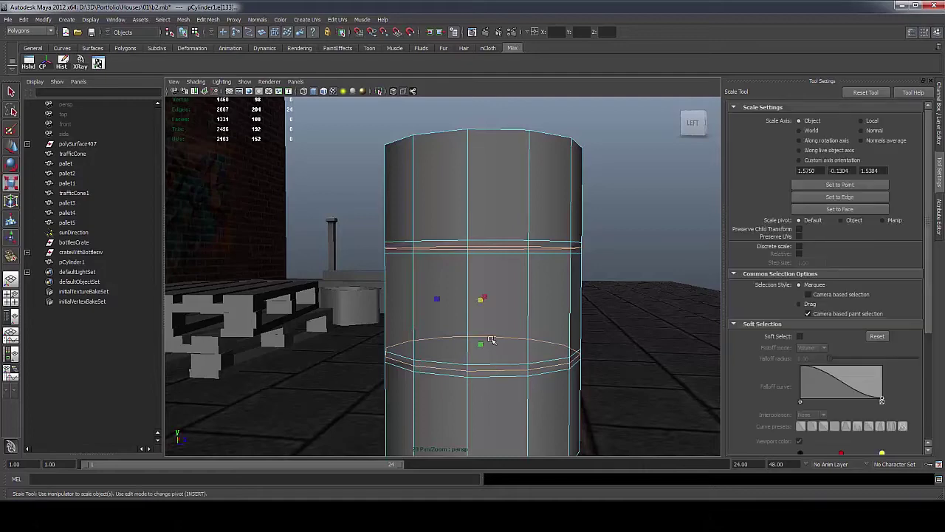
left_click_drag(486, 307, 529, 332, "alt")
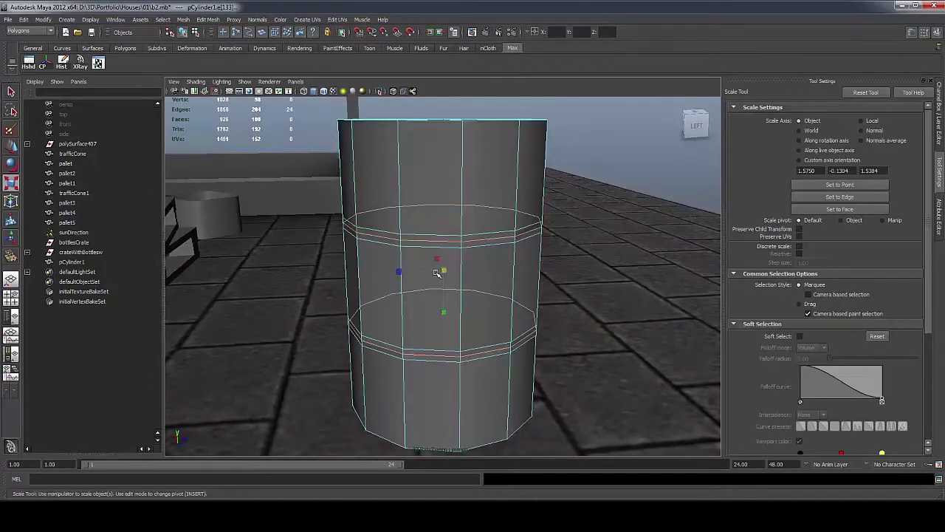
left_click_drag(444, 270, 480, 255)
key("ctrl+z")
Scale the centre edge loop of the upper band outward by about 1.05 to form a raised ridge
double_click(481, 248)
scroll(455, 206, "up", 1)
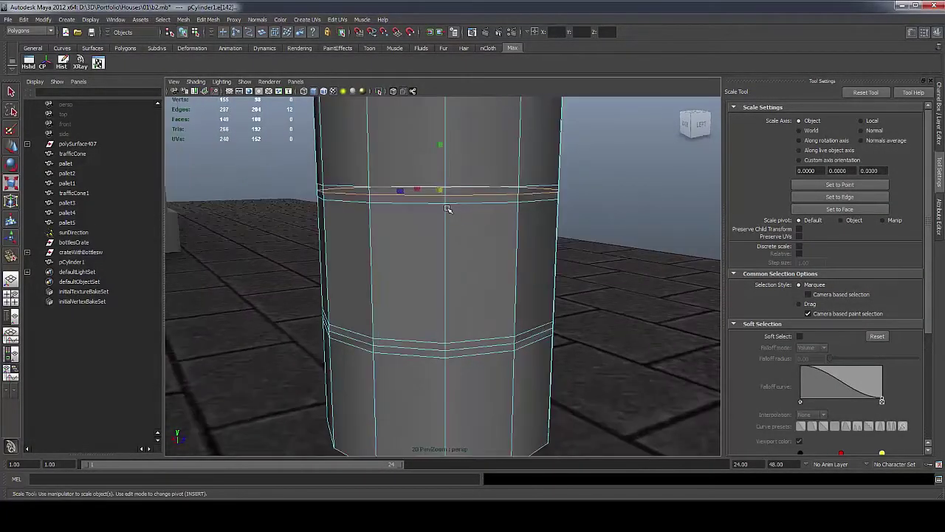
scroll(444, 187, "up", 2)
left_click_drag(450, 193, 454, 206, "alt")
left_click_drag(422, 172, 436, 160)
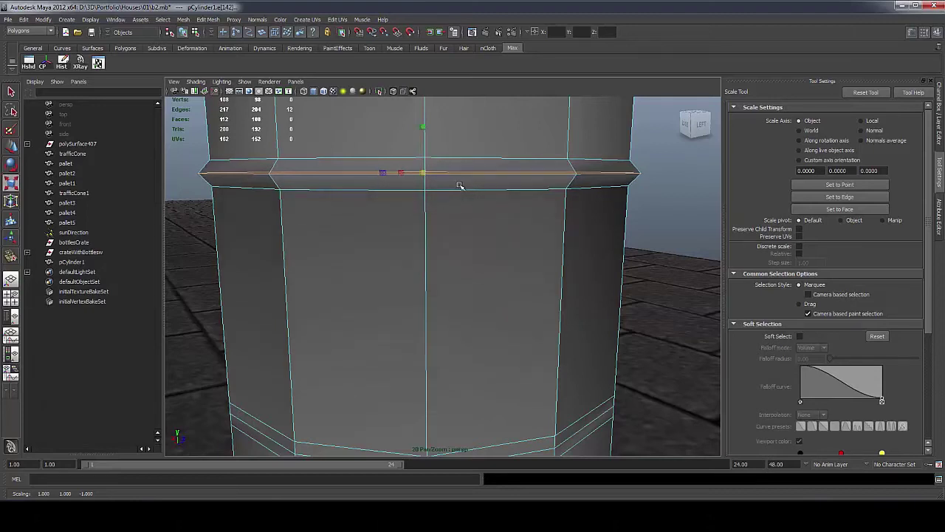
key("ctrl+z")
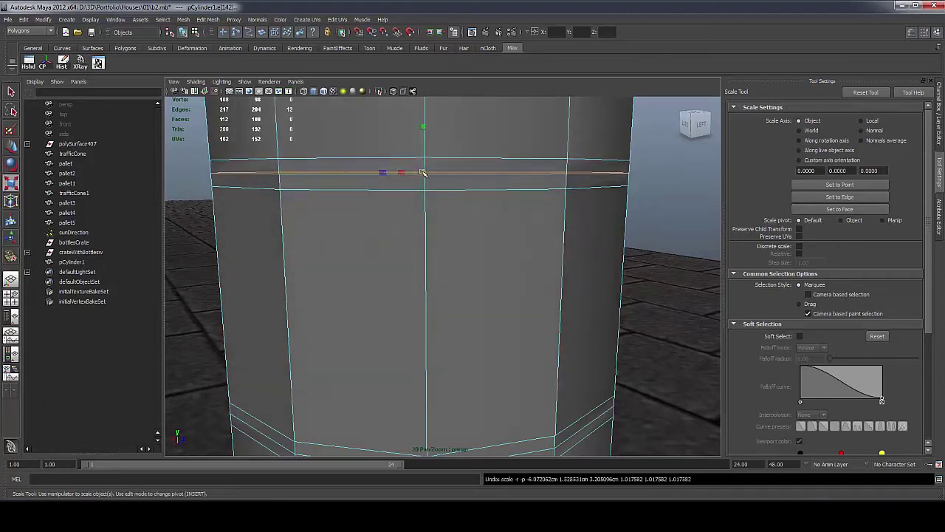
left_click_drag(422, 172, 439, 161)
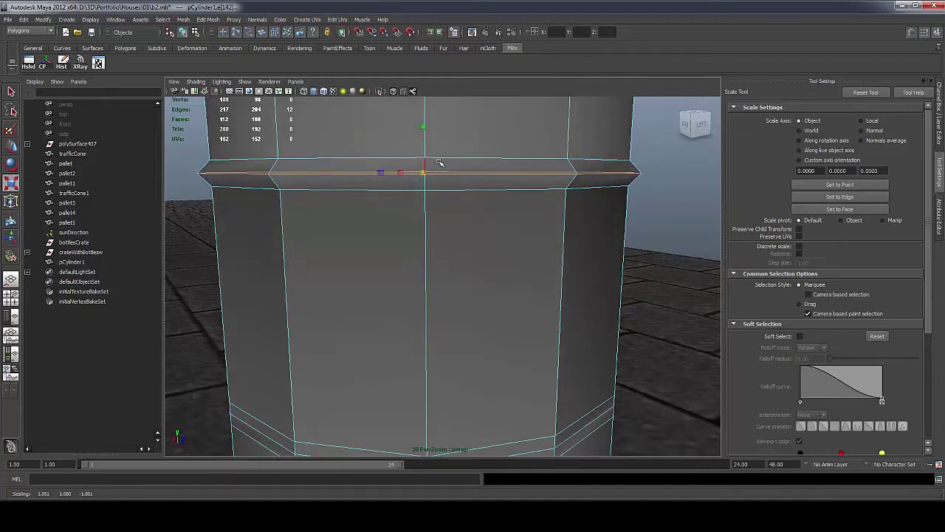
Scale the centre edge loop of the lower band outward to form a ridge matching the upper one
scroll(462, 238, "down", 5)
middle_click_drag(462, 238, 459, 197, "alt")
double_click(471, 330)
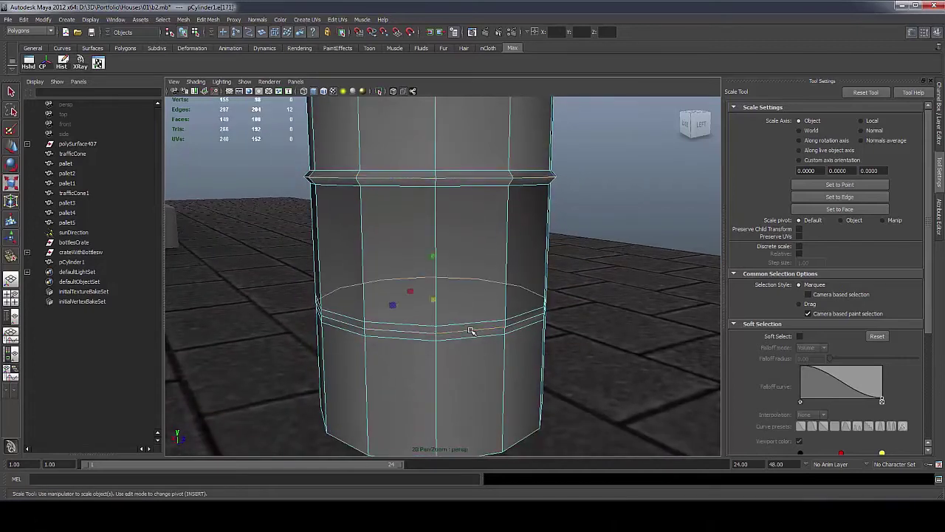
left_click_drag(434, 300, 440, 290)
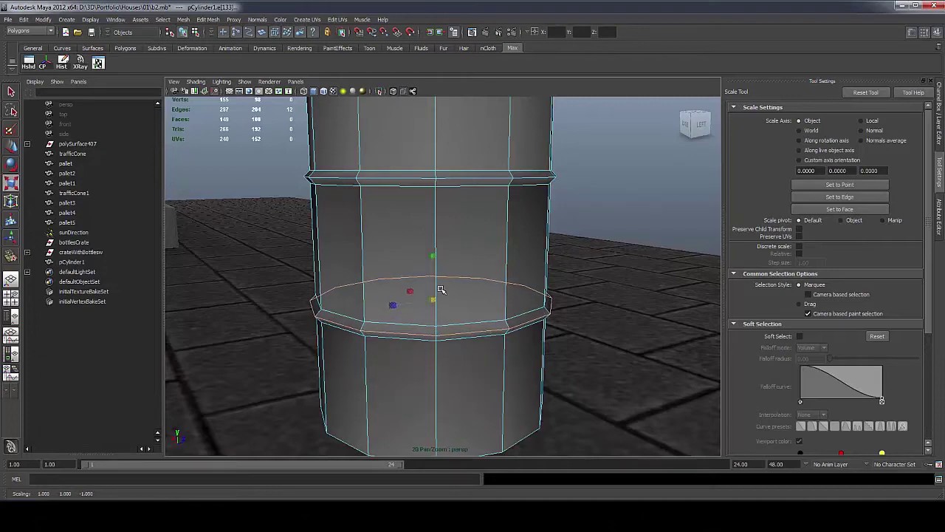
scroll(543, 240, "down", 2)
left_click_drag(569, 168, 554, 165, "alt")
middle_click_drag(555, 165, 558, 186, "alt")
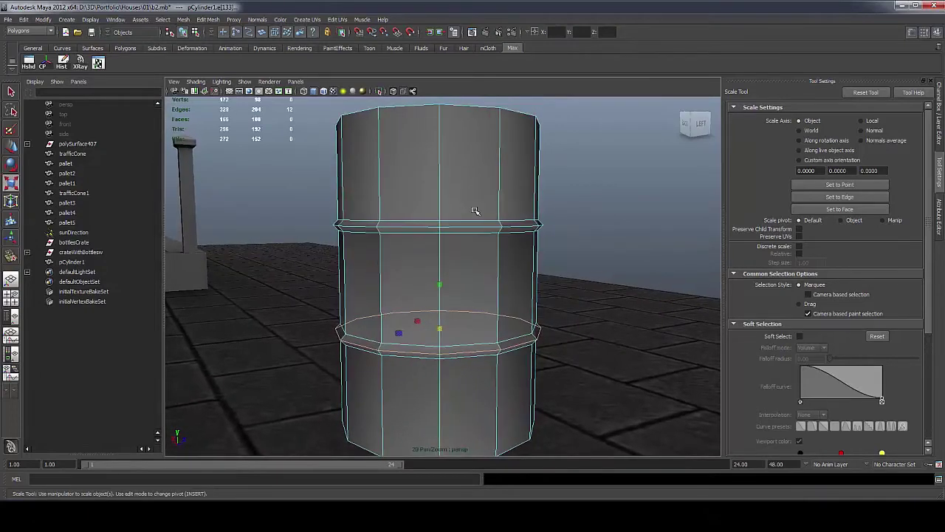
Select the edges of the barrel's body across both raised ridges
right_click_drag(477, 211, 459, 194)
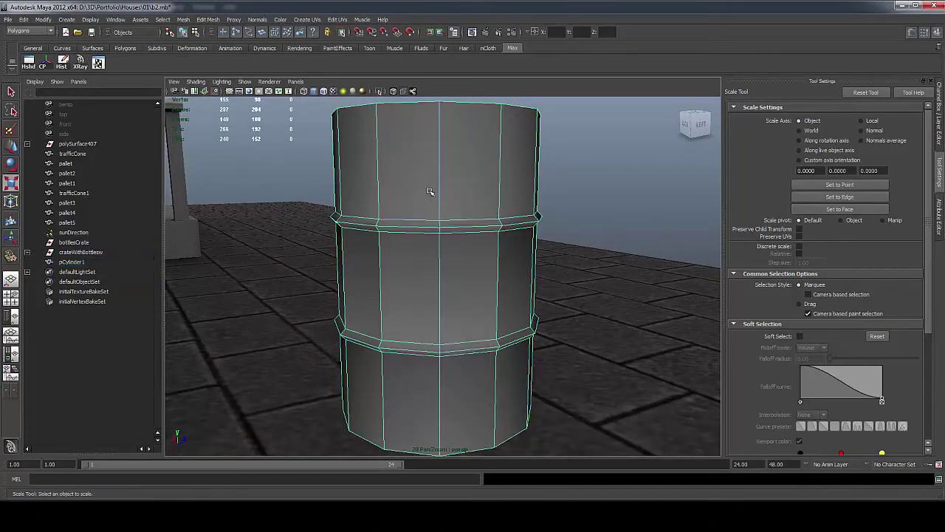
scroll(432, 190, "up", 3)
left_click_drag(293, 195, 542, 367)
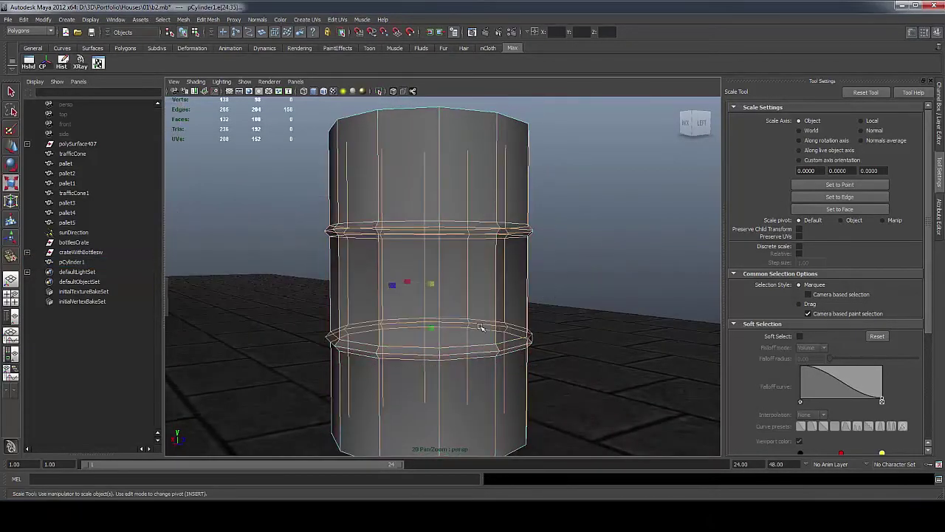
right_click_drag(481, 327, 555, 327, "shift")
Isolate the barrel in the viewport and delete the centre vertex of its top cap to leave a single face
scroll(543, 230, "down", 3)
scroll(542, 229, "down", 2)
right_click_drag(465, 219, 511, 209)
left_click(553, 203)
left_click_drag(500, 232, 509, 302, "alt")
left_click(471, 266)
middle_click_drag(509, 302, 509, 303, "alt")
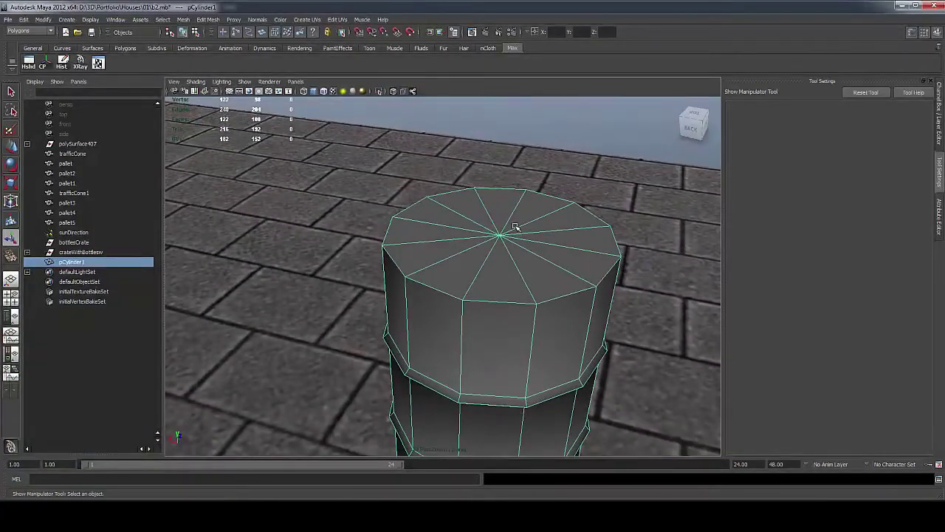
right_click(450, 255)
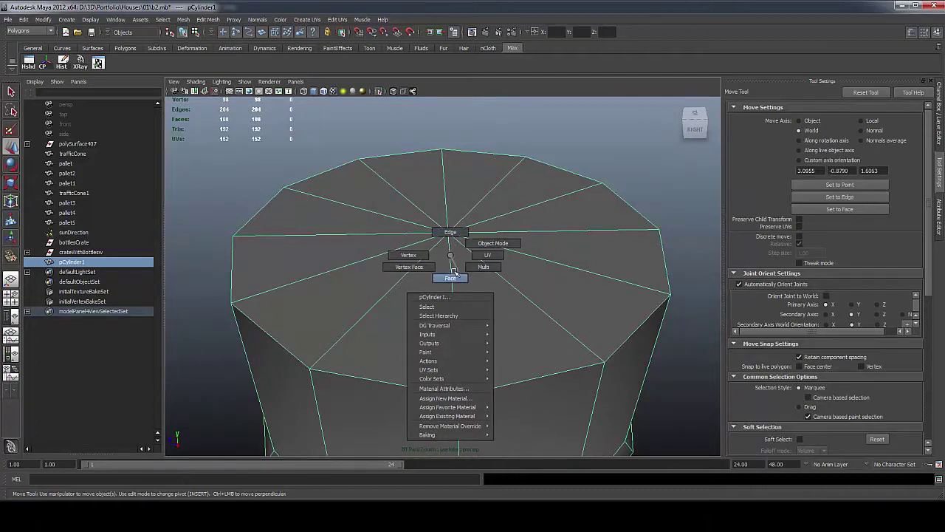
left_click(408, 255)
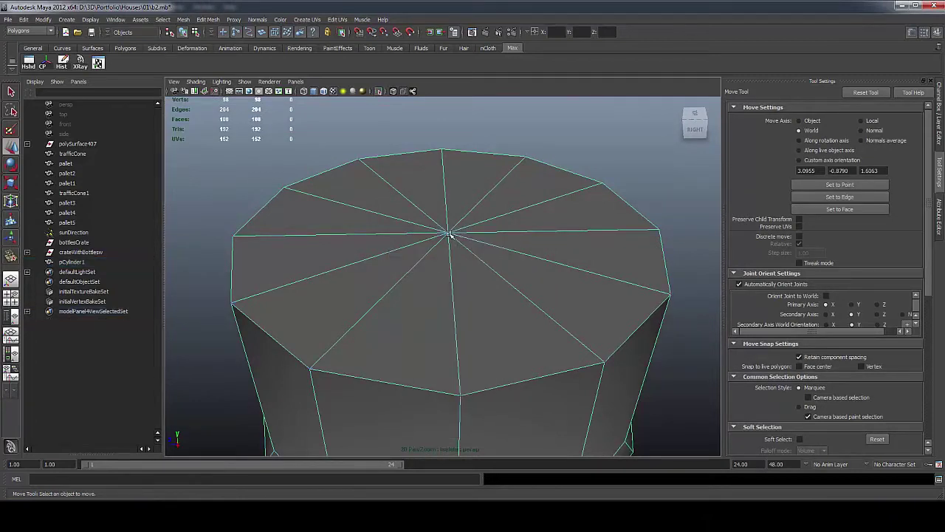
left_click(449, 234)
right_click_drag(449, 234, 436, 254, "shift")
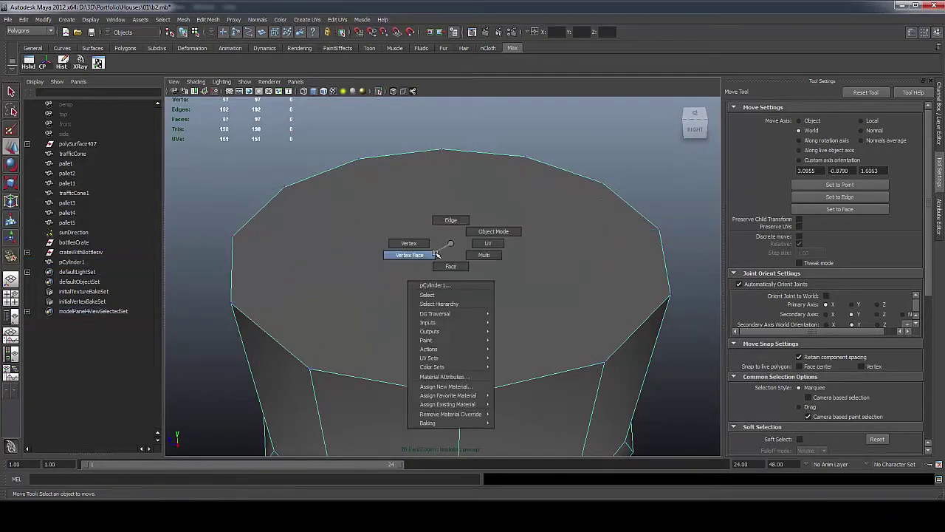
Select the single face that closes the barrel's top and delete it
left_click(450, 265)
left_click(449, 236)
right_click(446, 232, "shift")
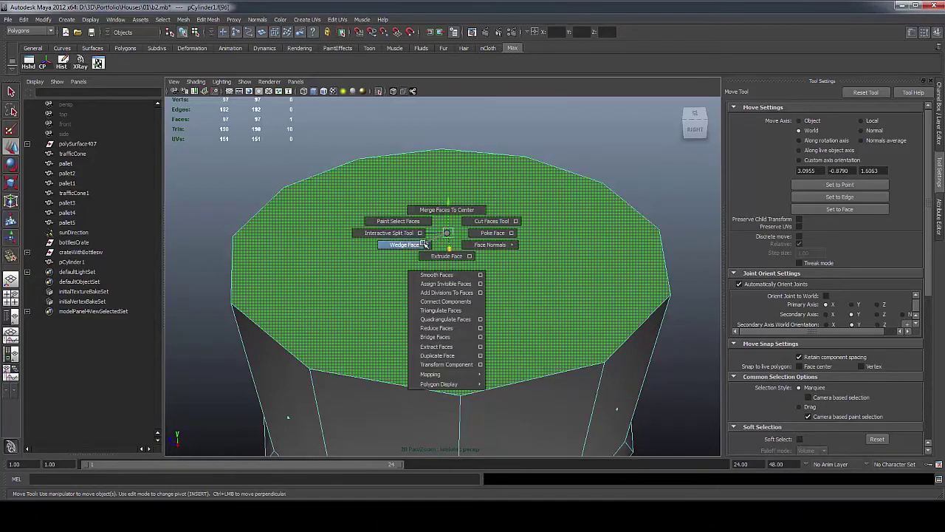
right_click(448, 232, "shift")
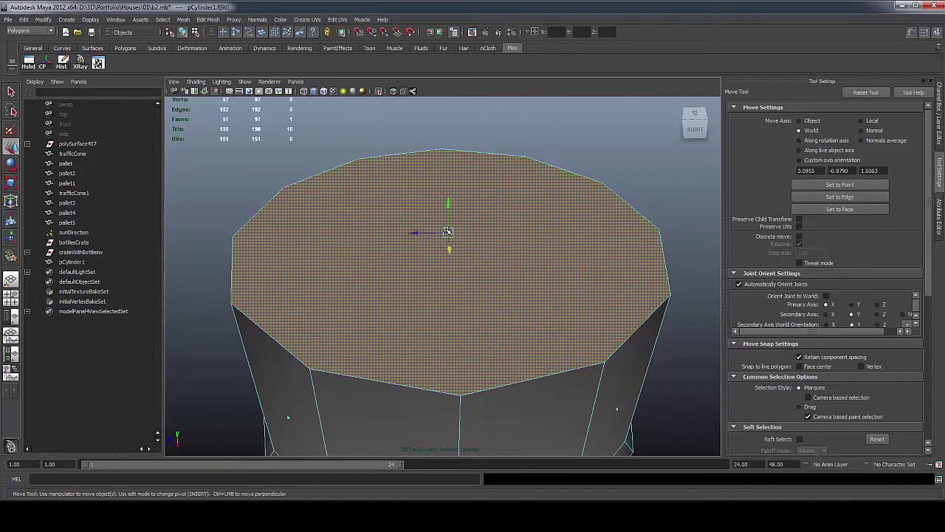
left_click_drag(448, 232, 448, 233)
key("Delete")
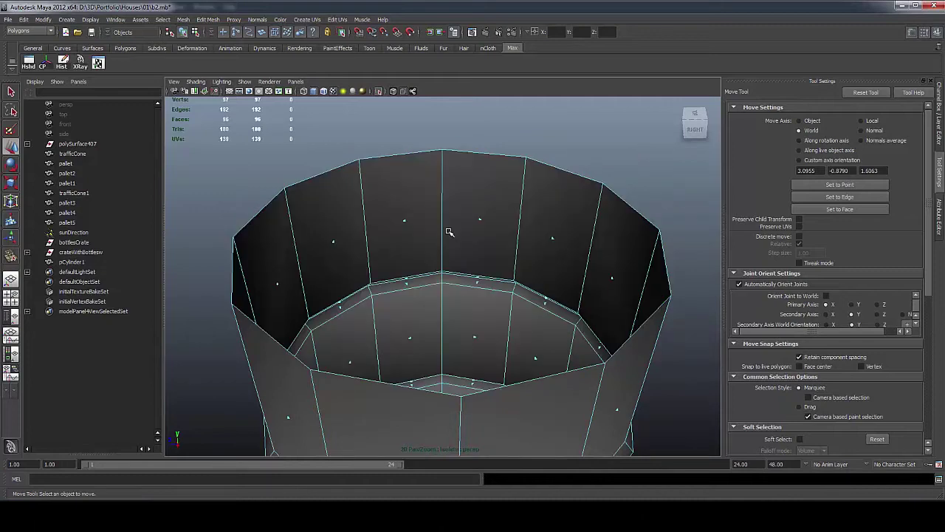
key("ctrl+z")
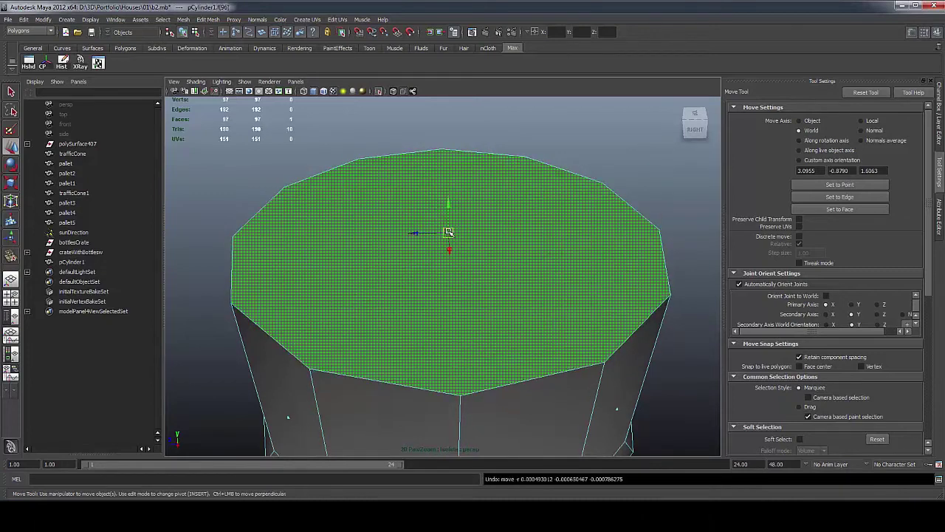
key("Delete")
Extrude the border edges of the barrel's open top and scale them slightly inward to give the rim thickness
scroll(439, 245, "down", 2)
mouse_move(439, 236)
right_mouse_down()
mouse_move(432, 200)
mouse_move(453, 236)
right_mouse_up()
double_click(421, 175)
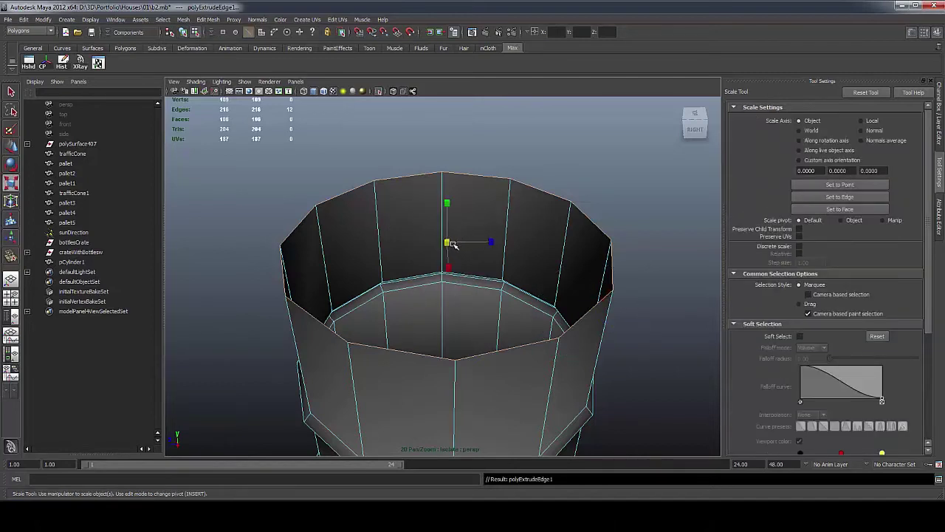
mouse_move(452, 244)
left_mouse_down()
mouse_move(428, 249)
mouse_move(435, 244)
left_mouse_up()
Extrude the rim's inner edge loop and move it down a short way to form the inner wall
key("g")
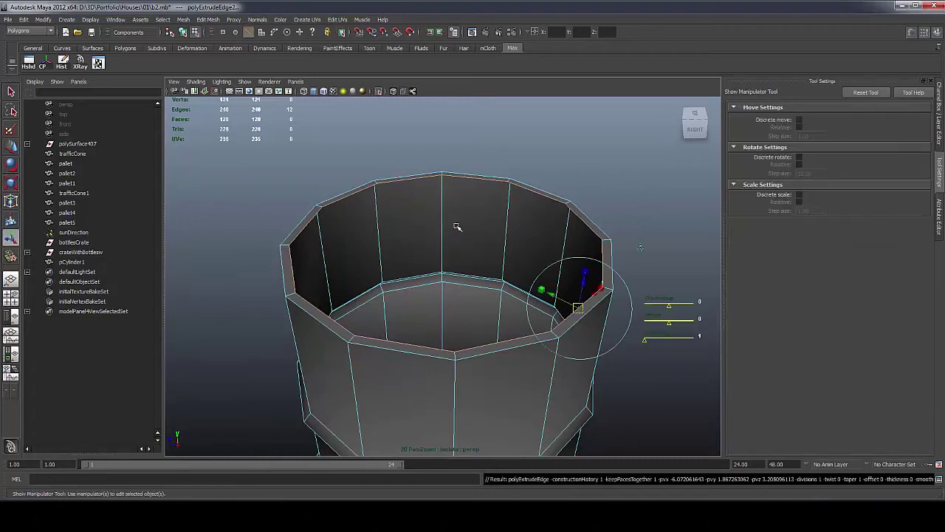
key("w")
left_click_drag(446, 217, 441, 238)
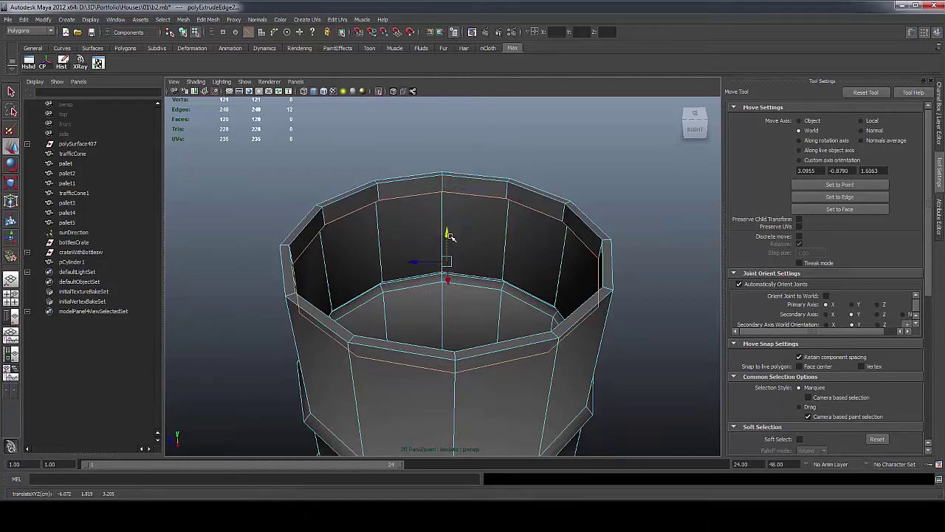
Extrude the lowered edge loop and scale it inward to form a recessed lid with a small round centre hole
key("g")
key("r")
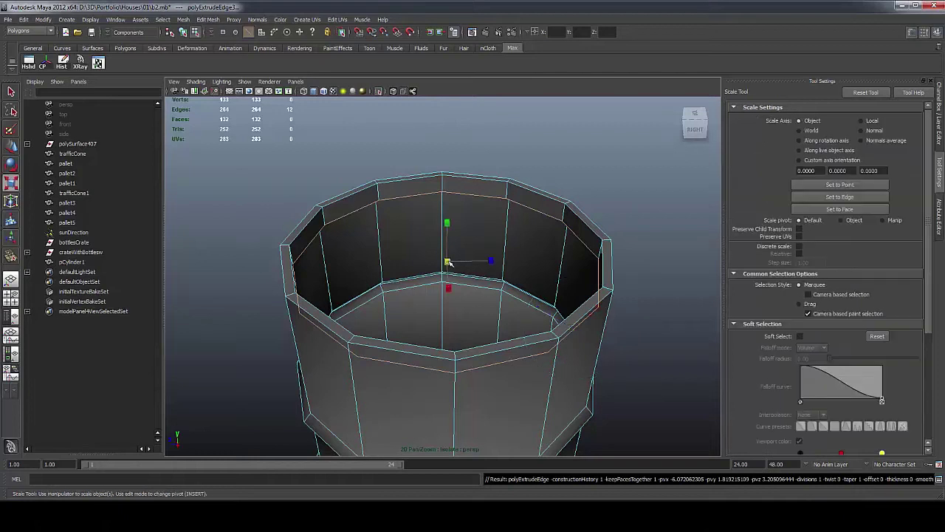
left_click_drag(446, 263, 333, 305)
left_click_drag(441, 260, 387, 276)
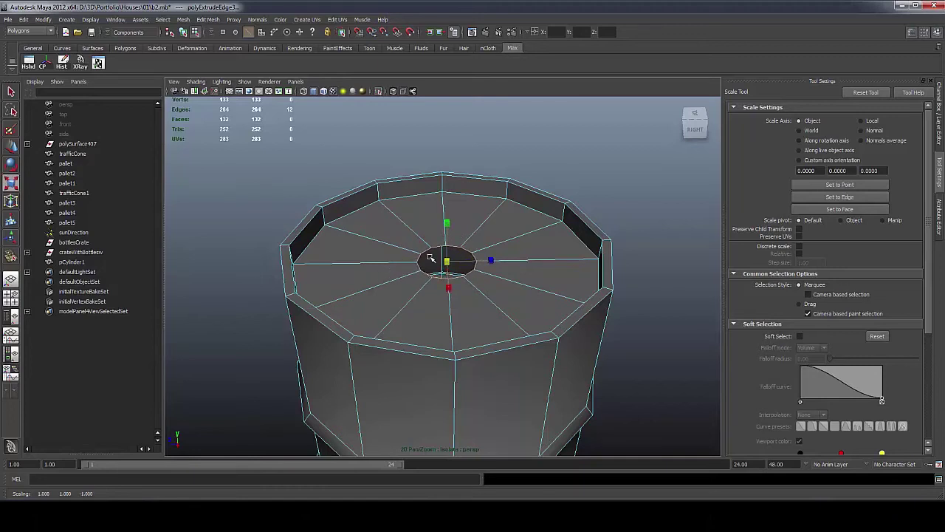
scroll(430, 257, "up", 6)
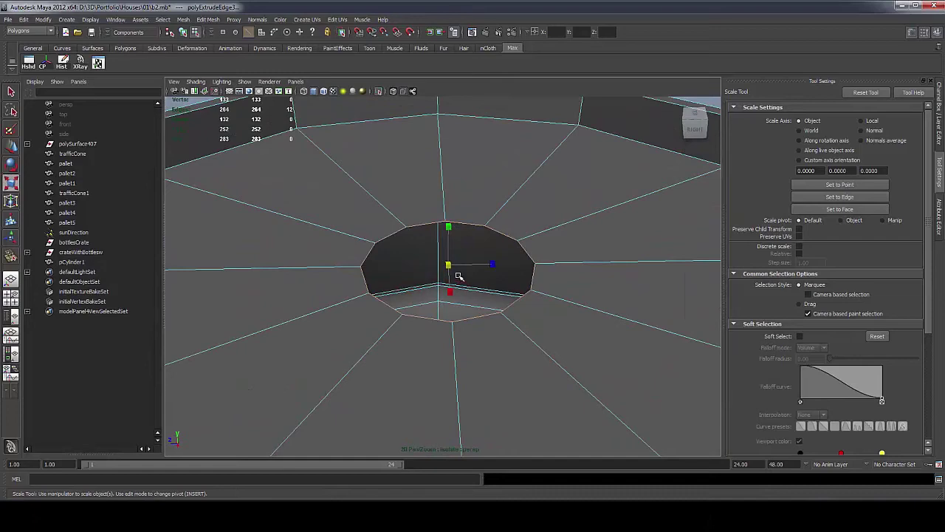
scroll(451, 276, "down", 4)
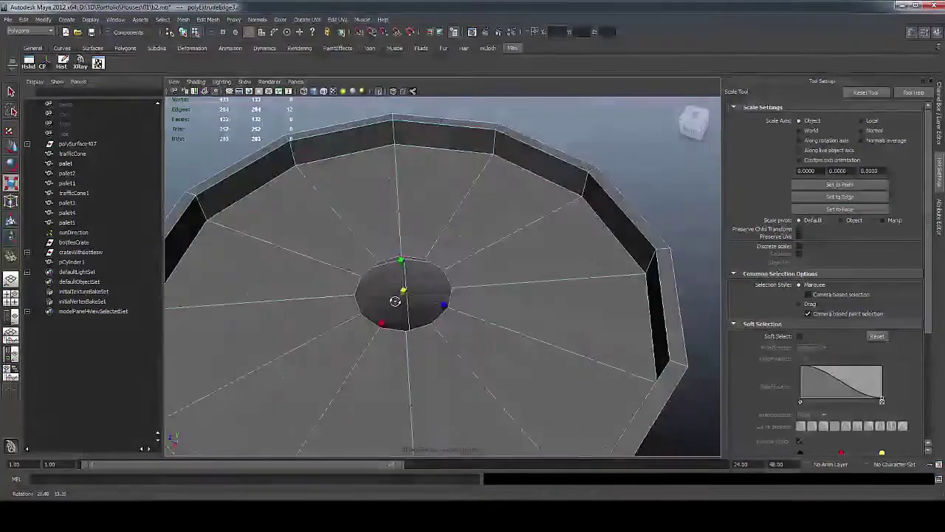
scroll(386, 279, "down", 2)
scroll(387, 279, "down", 3)
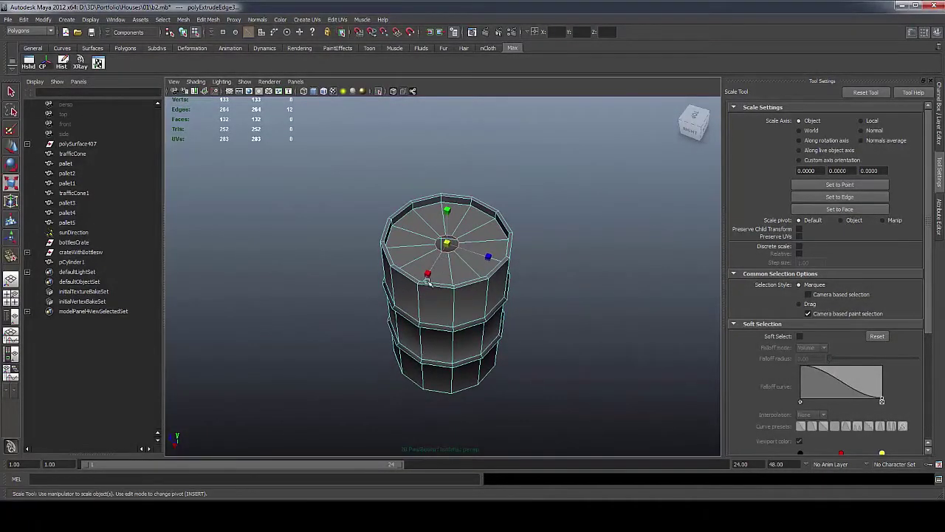
Show the whole scene again and create a polygon cylinder with radius 1, height 1 and 8 axis divisions
left_click(376, 385)
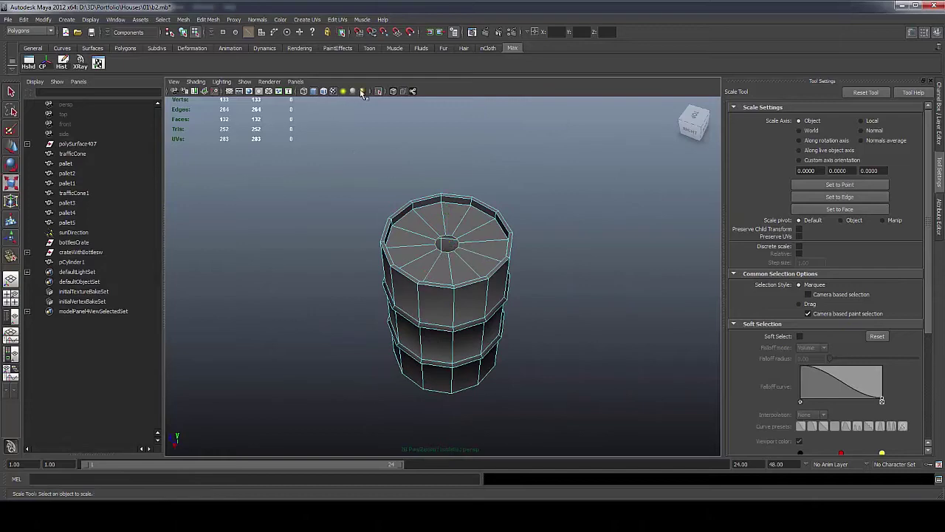
left_click(378, 92)
right_click_drag(414, 347, 289, 243, "alt")
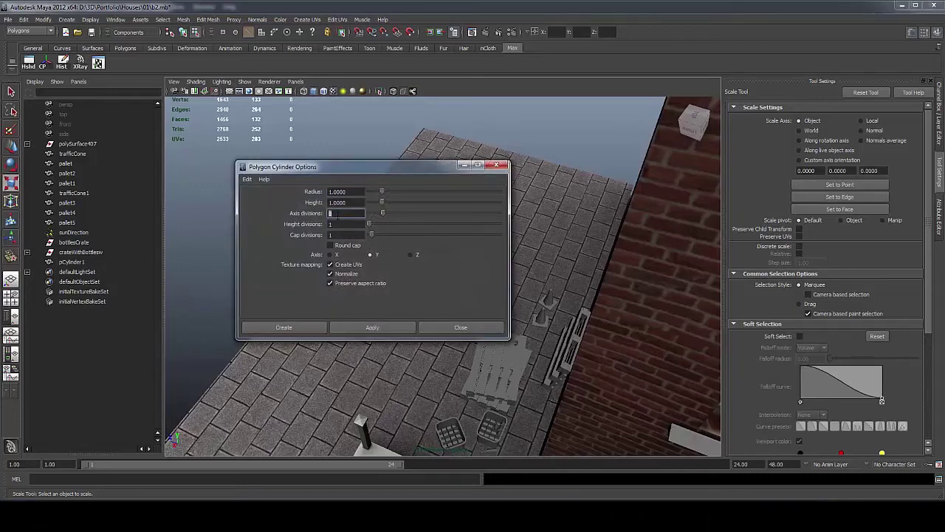
key("Tab")
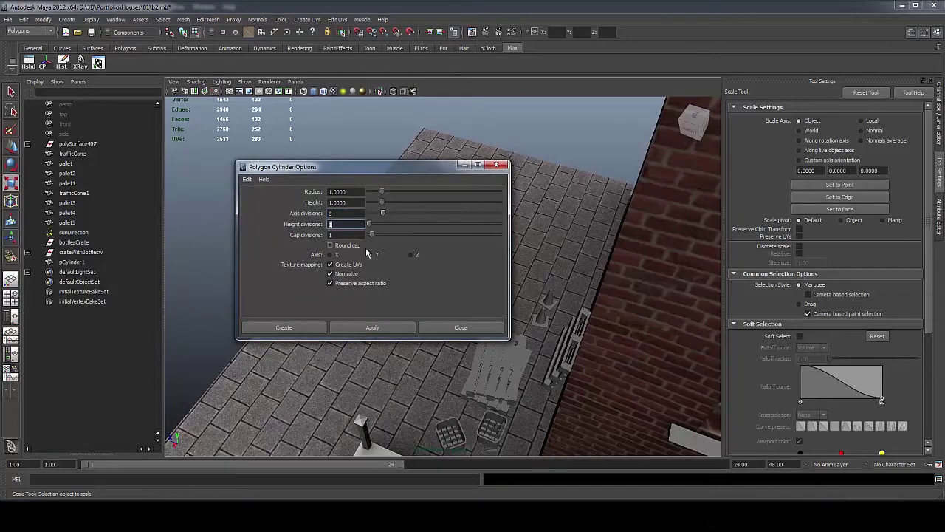
left_click(387, 328)
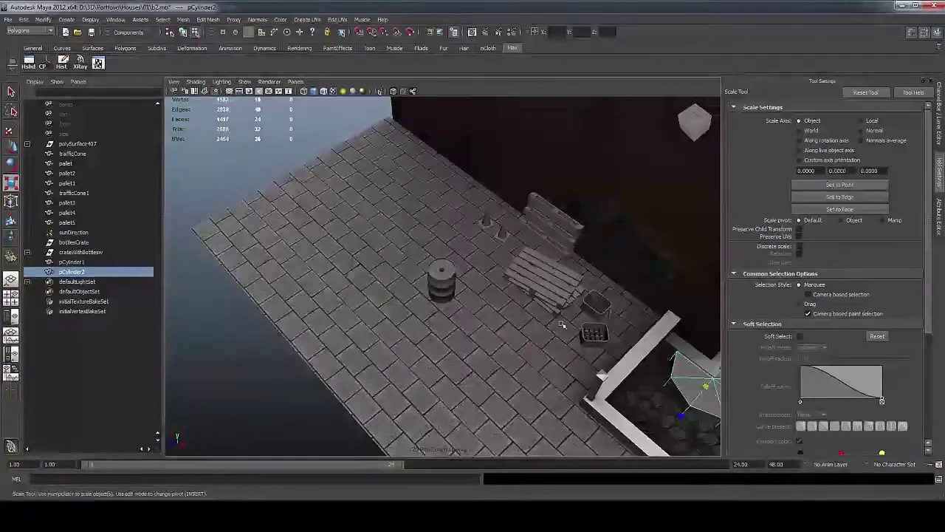
Move the new cylinder next to the barrel and scale it down uniformly to about 0.1
middle_click_drag(562, 324, 449, 305, "alt")
key("w")
left_click_drag(595, 373, 284, 314)
key("r")
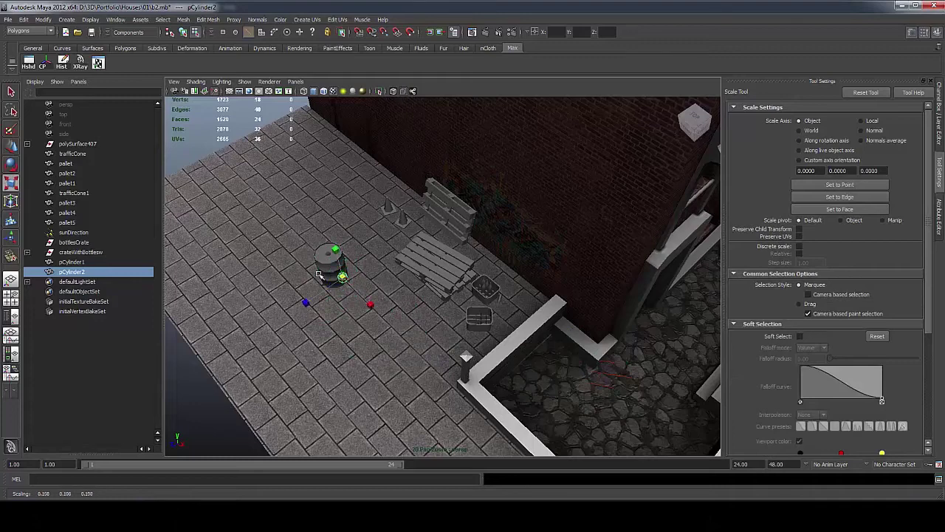
scroll(318, 275, "up", 3)
middle_click_drag(279, 275, 329, 279, "alt")
scroll(329, 279, "up", 4)
middle_click_drag(270, 273, 360, 281, "alt")
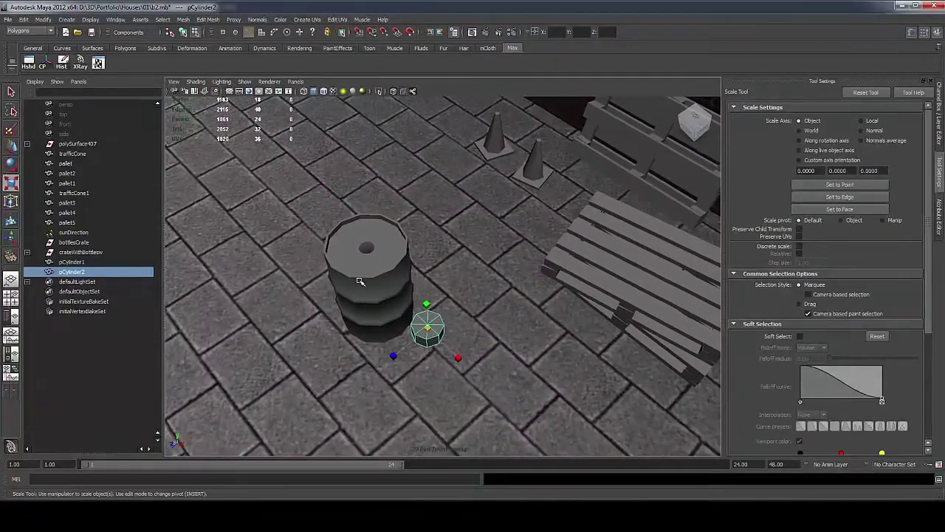
Move the small cylinder up onto the barrel's lid, over the centre hole
scroll(360, 281, "up", 3)
key("w")
left_click_drag(427, 385, 310, 235)
scroll(310, 237, "up", 4)
middle_click_drag(214, 223, 316, 269, "alt")
scroll(316, 268, "up", 2)
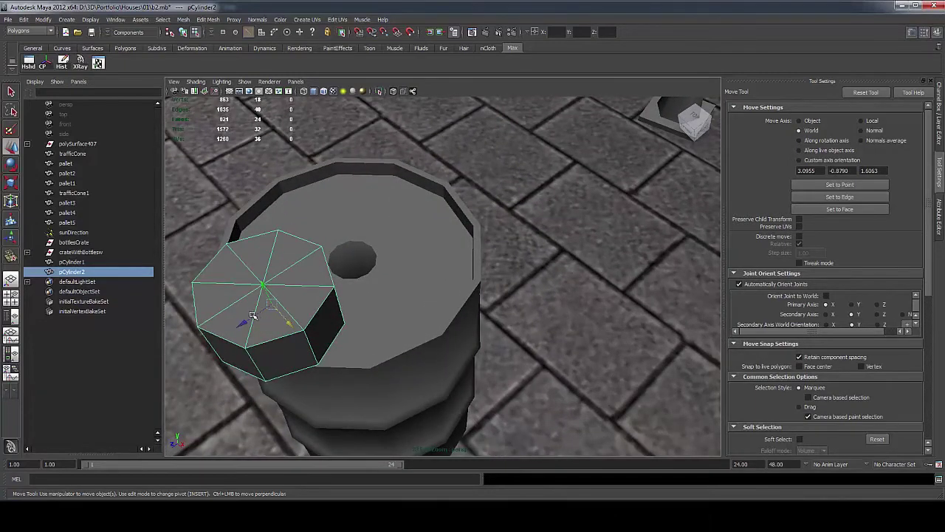
left_click_drag(252, 315, 358, 254)
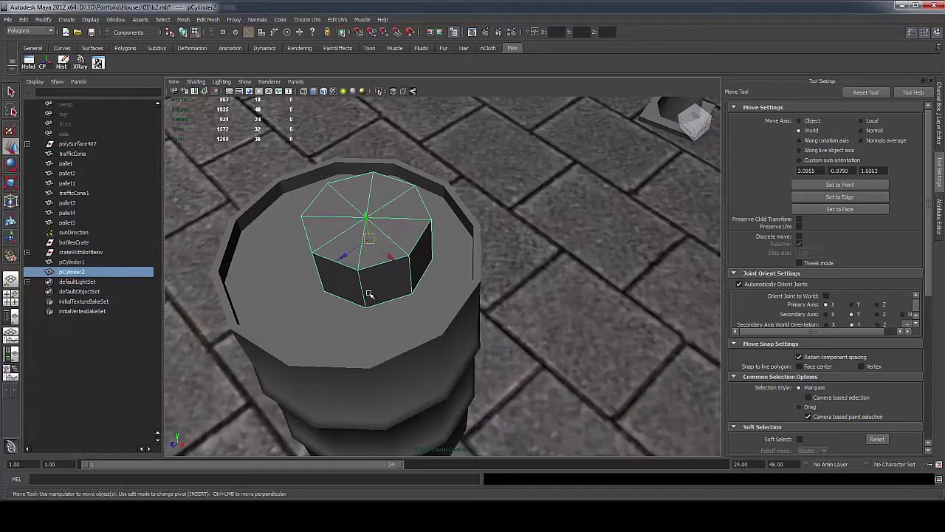
Snap the small cylinder's pivot to its lower front vertex and scale the cylinder down further
key("v")
key("d")
middle_click(365, 310)
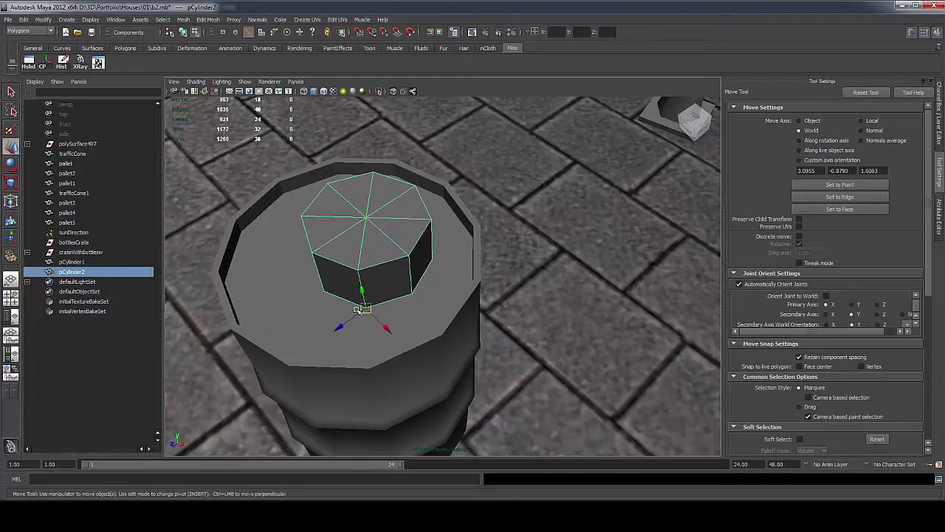
key("r")
left_click_drag(362, 308, 447, 321)
scroll(285, 317, "up", 3)
Snap the small cylinder's pivot to a bottom corner vertex and snap the cylinder onto a vertex of the lid's hole
key("v")
key("d")
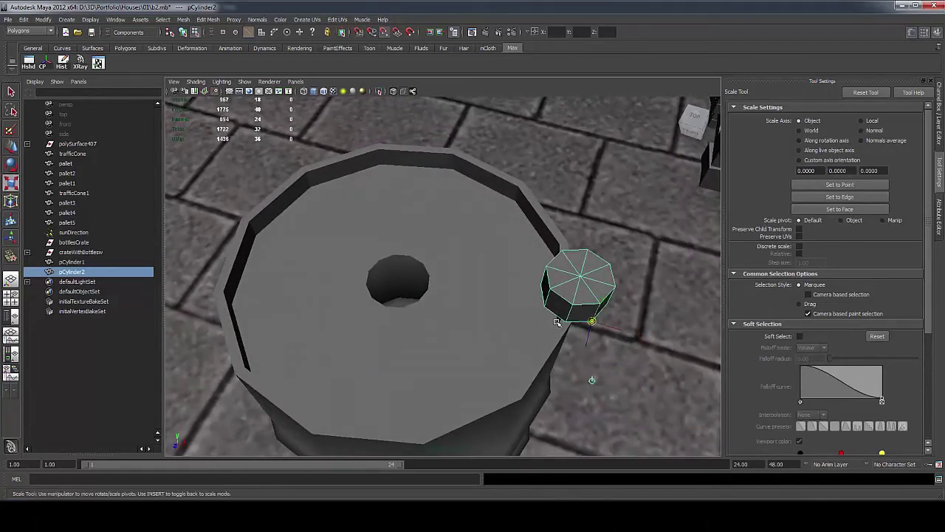
middle_click(556, 322)
key("w")
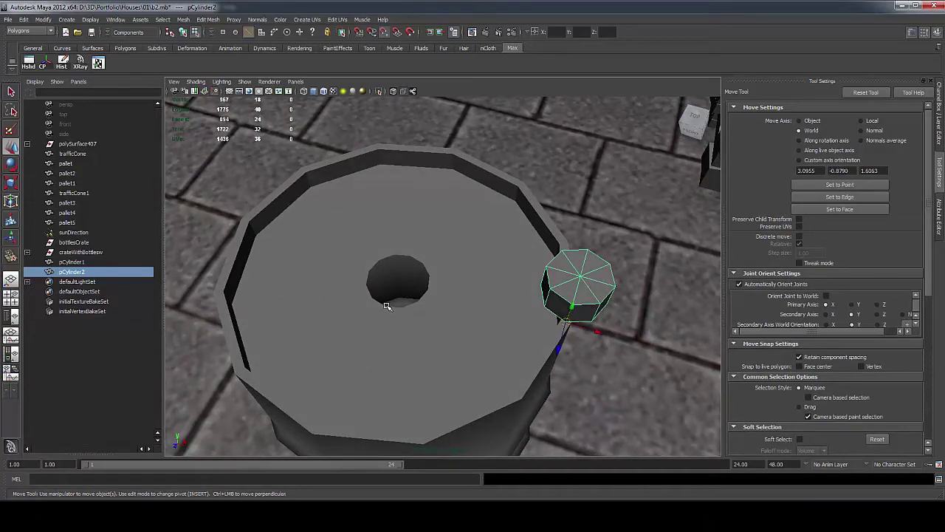
left_click_drag(388, 307, 416, 304, "alt")
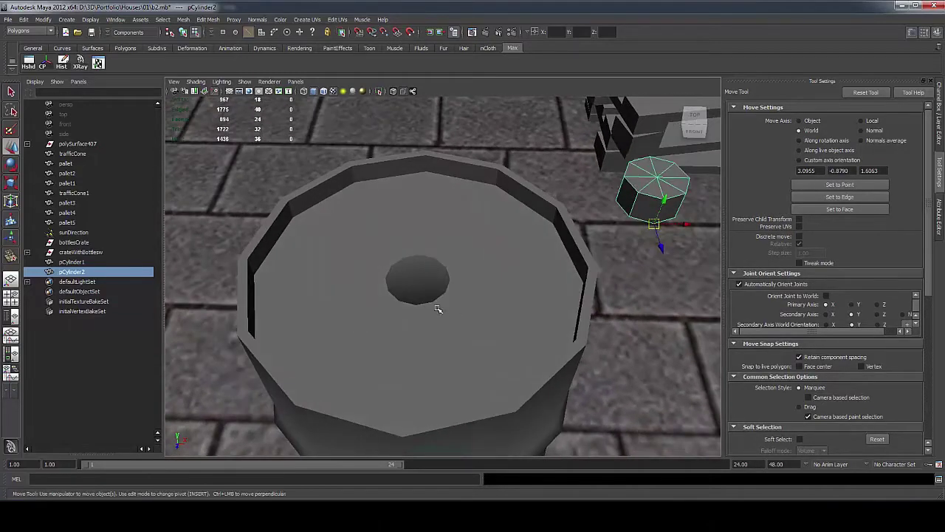
key("v")
middle_click_drag(436, 309, 412, 307)
left_click_drag(384, 316, 285, 311, "alt")
right_click_drag(284, 310, 288, 267, "alt")
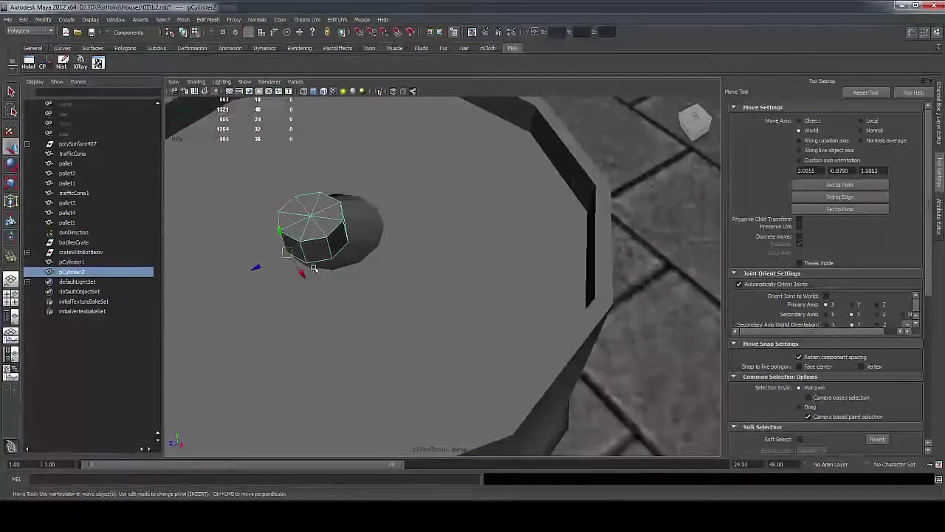
middle_click_drag(288, 267, 392, 300, "alt")
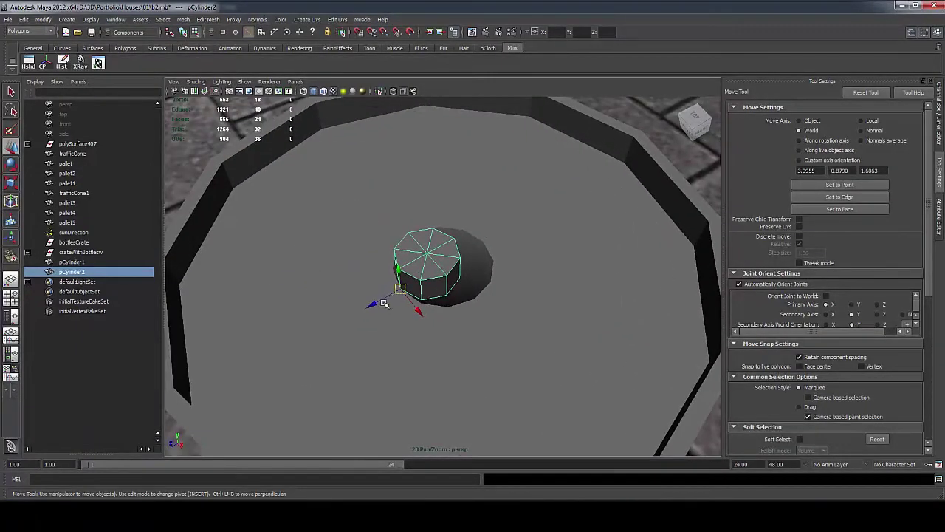
Select the barrel vertex on the front edge of the lid's hole, beside the small cylinder's lower front corner
scroll(385, 305, "up", 3)
left_click_drag(386, 315, 401, 310, "alt")
scroll(401, 312, "down", 5)
scroll(401, 312, "up", 1)
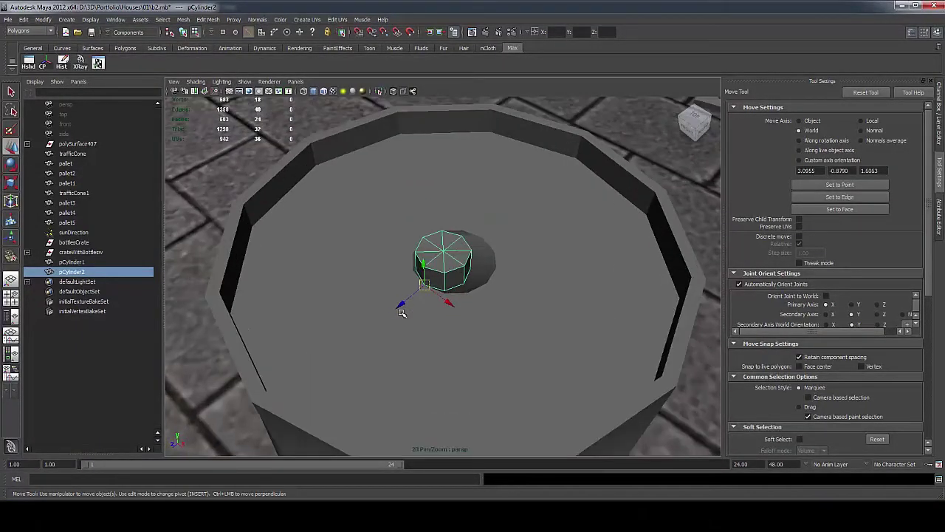
scroll(400, 315, "up", 4)
scroll(434, 311, "down", 3)
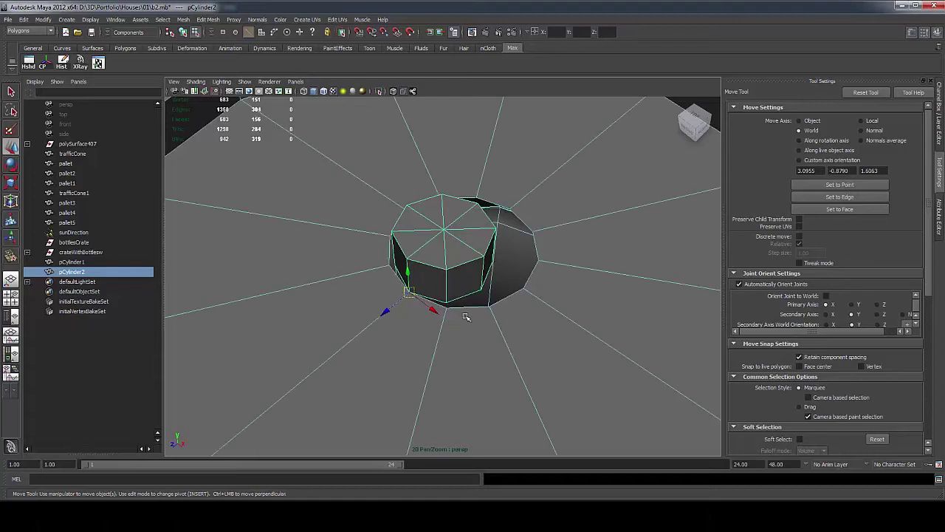
right_click_drag(465, 317, 446, 305)
left_click(447, 307)
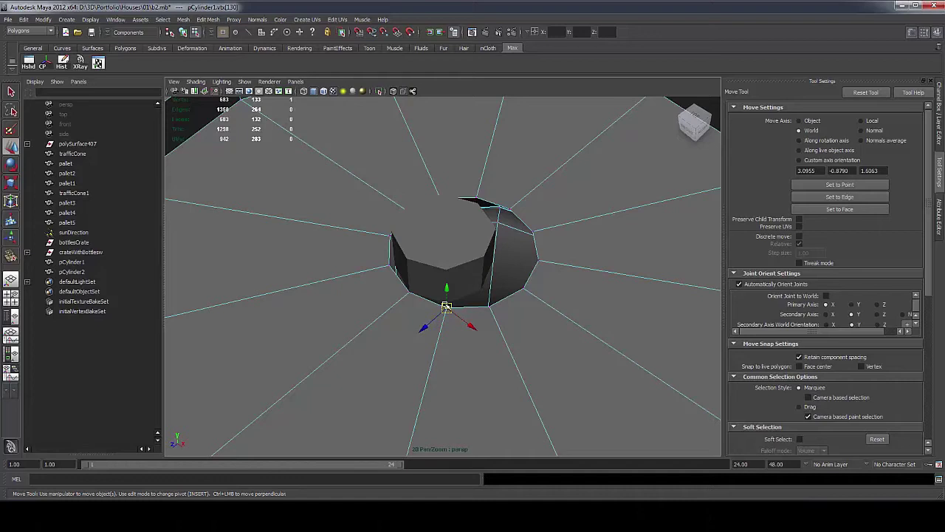
Snap the lid hole's vertices, starting at its front edge, onto the nearest bottom corners of the small cylinder
key("q")
scroll(521, 376, "up", 5)
mouse_move(446, 306)
left_mouse_down("alt")
mouse_move(534, 399)
mouse_move(481, 384)
mouse_move(458, 311)
left_mouse_up("alt")
key("w")
left_click(534, 400)
left_click_drag(552, 316, 511, 378, "alt")
left_click(512, 336)
left_click(548, 279)
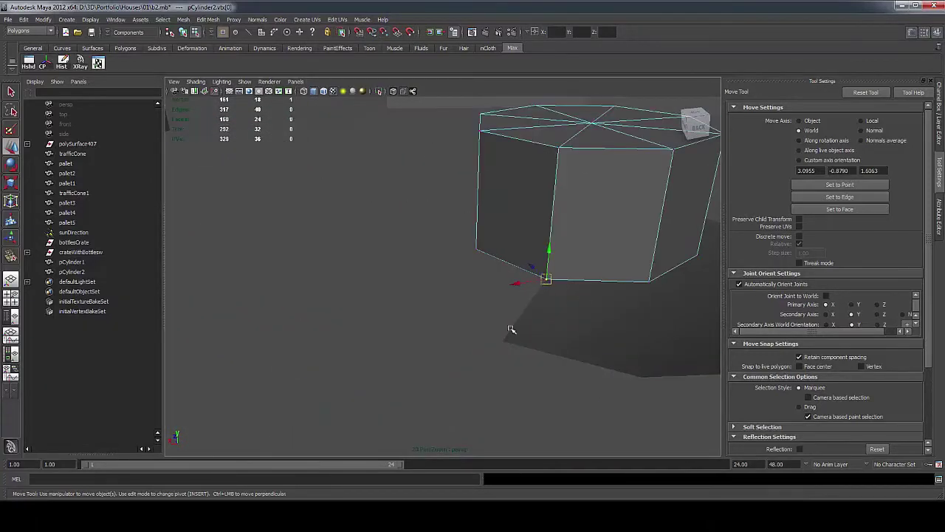
left_click(502, 340)
key("v")
left_click_drag(502, 339, 548, 278)
Snap the vertices on the back side of the lid's hole onto the small cylinder's bottom corners
left_click(641, 379)
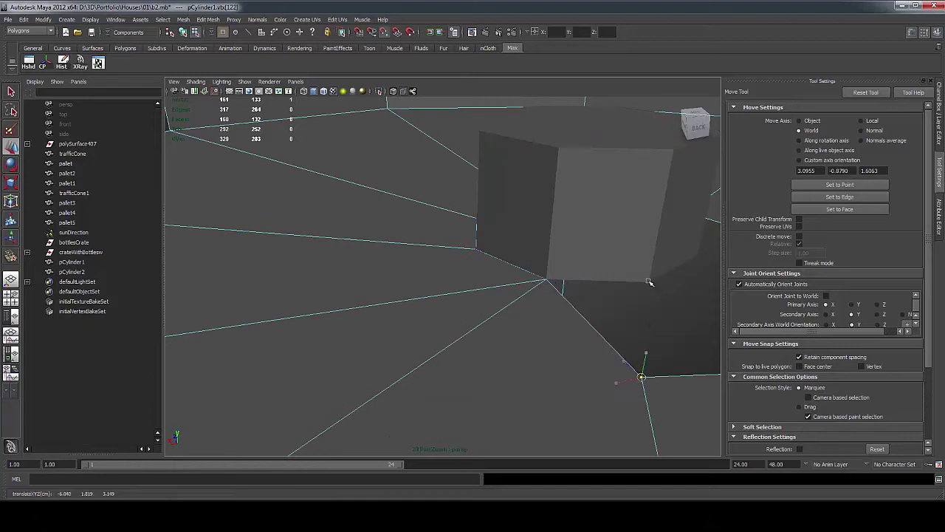
left_click_drag(642, 379, 356, 375, "alt")
left_click(326, 379)
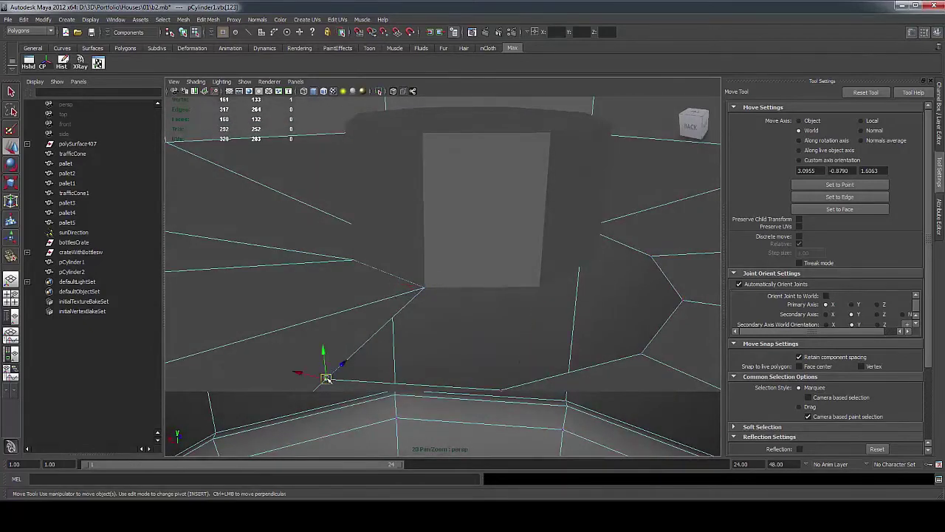
middle_click_drag(427, 297, 425, 291)
left_click(506, 387)
middle_click_drag(548, 291, 555, 312)
left_click(641, 352)
left_click_drag(554, 312, 450, 358, "alt")
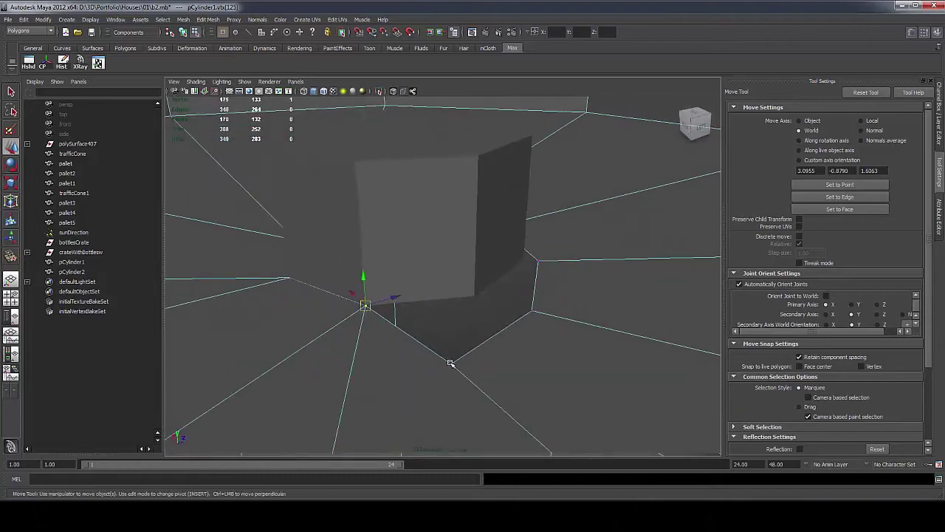
Snap the remaining vertices on the left side of the lid's hole onto the small cylinder's bottom corners
left_click(450, 362)
middle_click_drag(473, 298, 476, 295)
left_click(534, 311)
left_click_drag(504, 314, 452, 296, "alt")
left_click(445, 289)
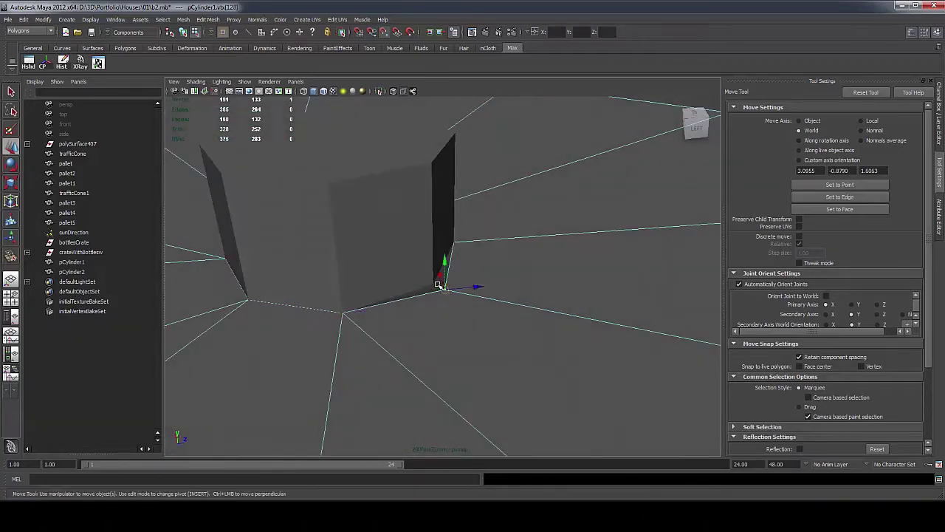
middle_click_drag(438, 284, 435, 283)
Select the small cylinder and set its axis subdivisions to 6
scroll(436, 285, "down", 5)
left_click_drag(458, 317, 473, 270, "alt")
scroll(452, 260, "up", 3)
scroll(472, 270, "down", 2)
scroll(472, 269, "up", 2)
scroll(475, 267, "up", 3)
right_click_drag(467, 262, 505, 256)
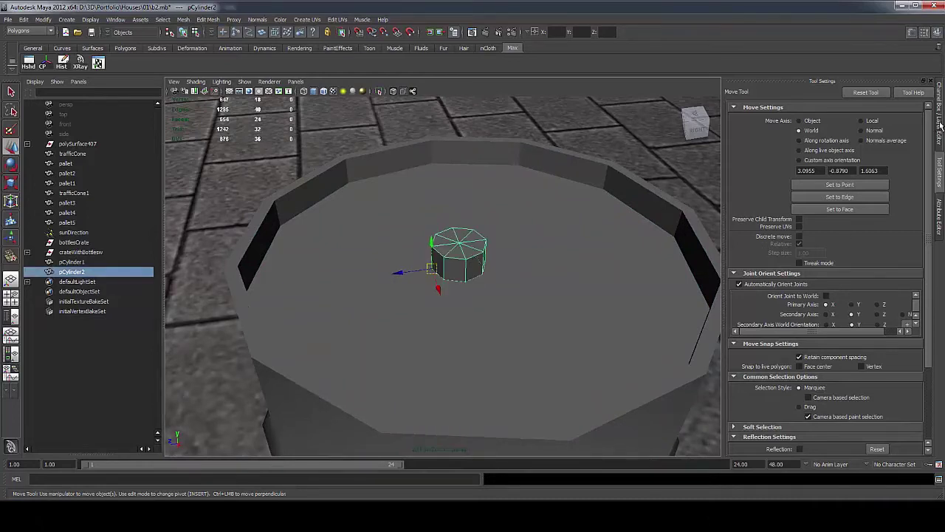
left_click(940, 110)
left_click(752, 223)
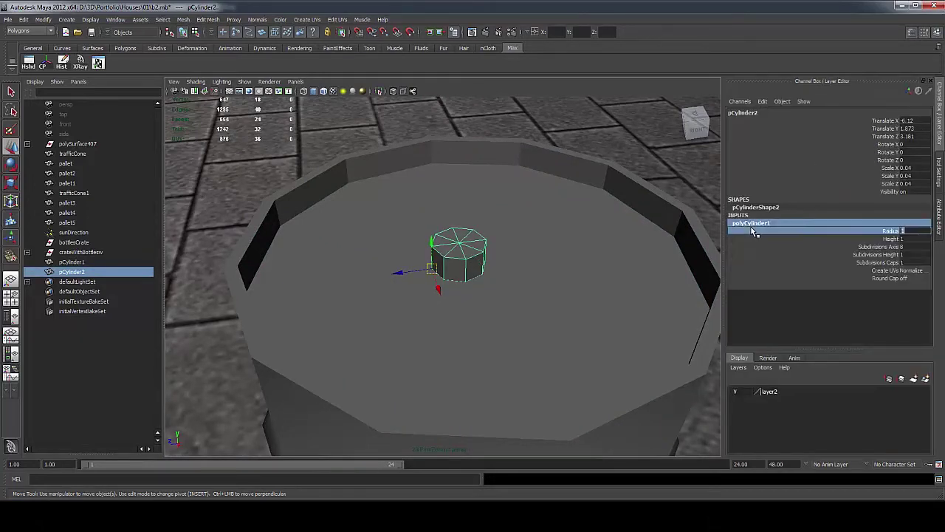
double_click(750, 223)
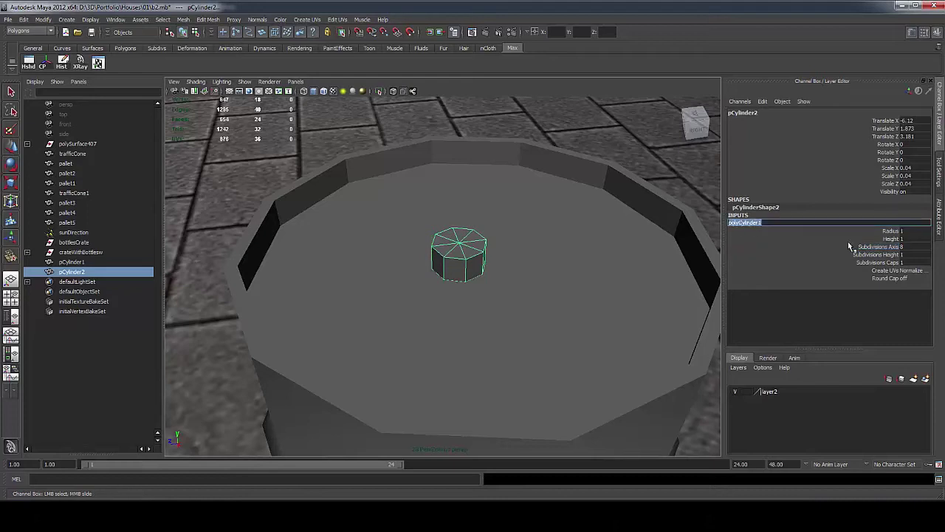
double_click(913, 247)
type("6")
key("Return")
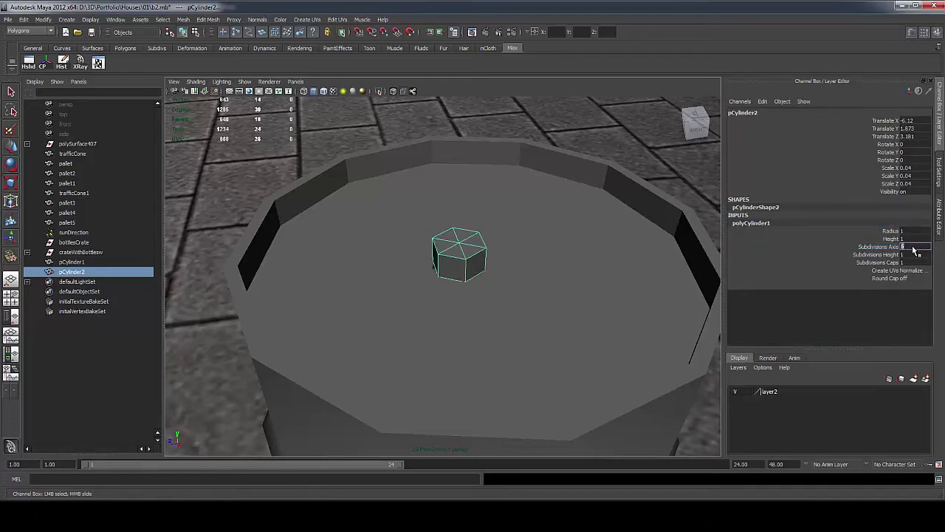
Isolate the small hexagonal cylinder in the perspective view
scroll(526, 237, "up", 3)
middle_click_drag(530, 238, 529, 224, "alt")
scroll(530, 224, "down", 3)
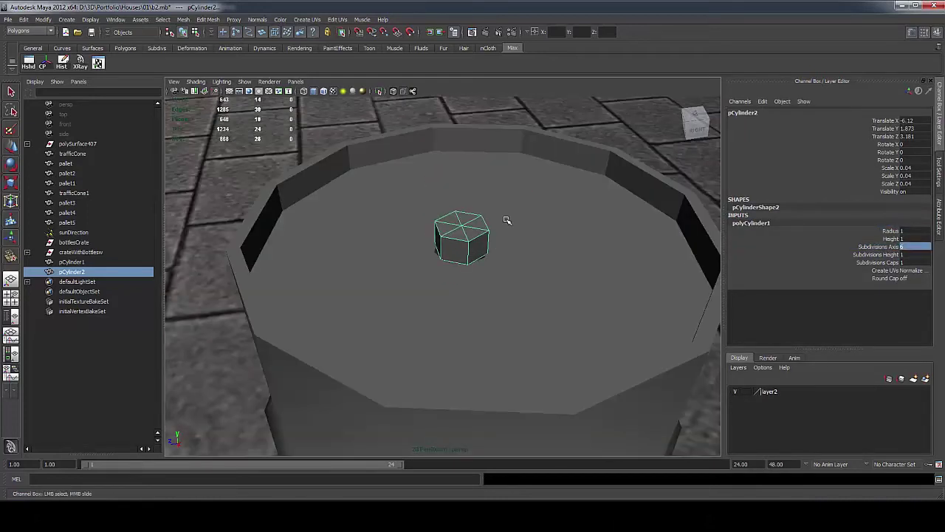
right_click_drag(452, 242, 464, 242)
left_click(378, 92)
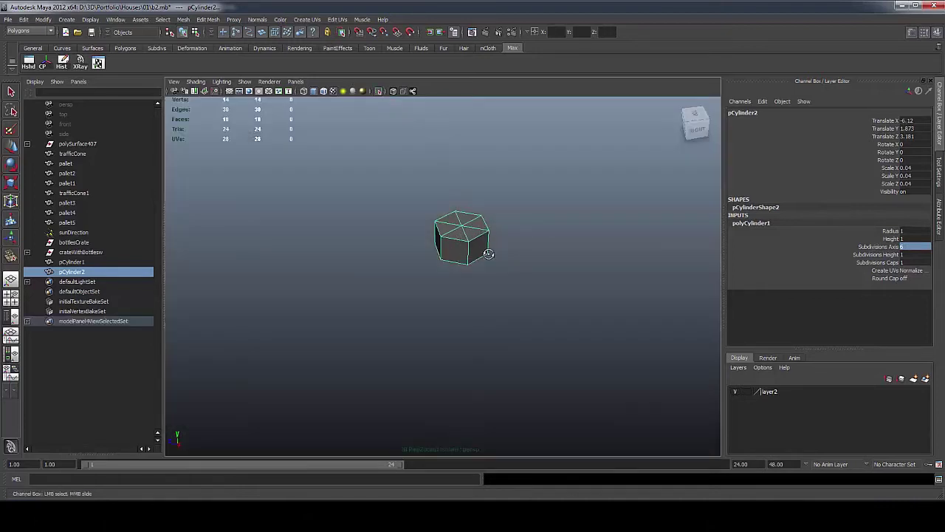
Select the hexagonal cylinder's vertical side edges and soften them
left_click_drag(487, 254, 488, 223, "alt")
scroll(471, 246, "up", 3)
scroll(454, 270, "down", 2)
right_click_drag(473, 256, 498, 245)
left_click_drag(474, 267, 486, 217, "alt")
right_click_drag(485, 217, 489, 192)
key("w")
left_click_drag(500, 179, 499, 177, "alt")
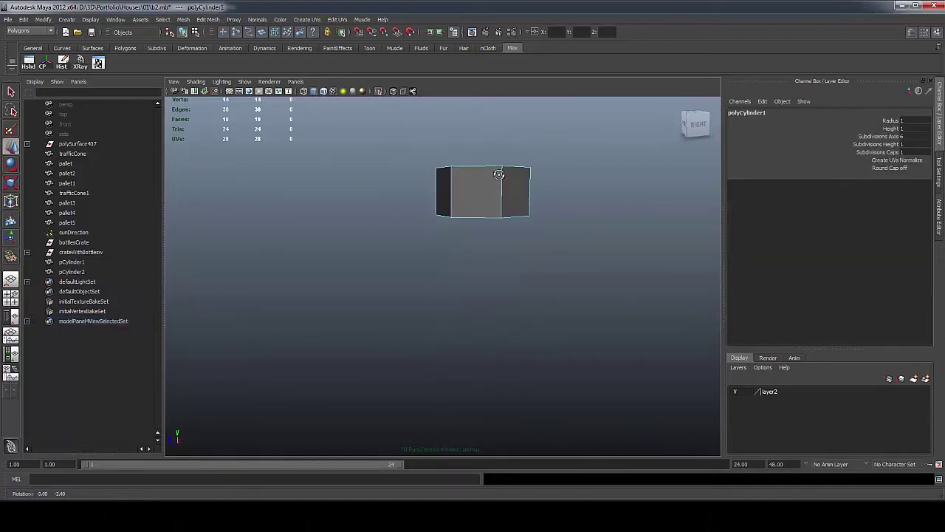
left_click_drag(388, 186, 593, 195)
mouse_move(516, 200)
right_mouse_down("shift")
mouse_move(540, 206)
mouse_move(572, 197)
right_mouse_up("shift")
left_click_drag(503, 186, 495, 227, "alt")
middle_click_drag(464, 322, 468, 303, "alt")
scroll(474, 308, "up", 5)
scroll(474, 308, "down", 5)
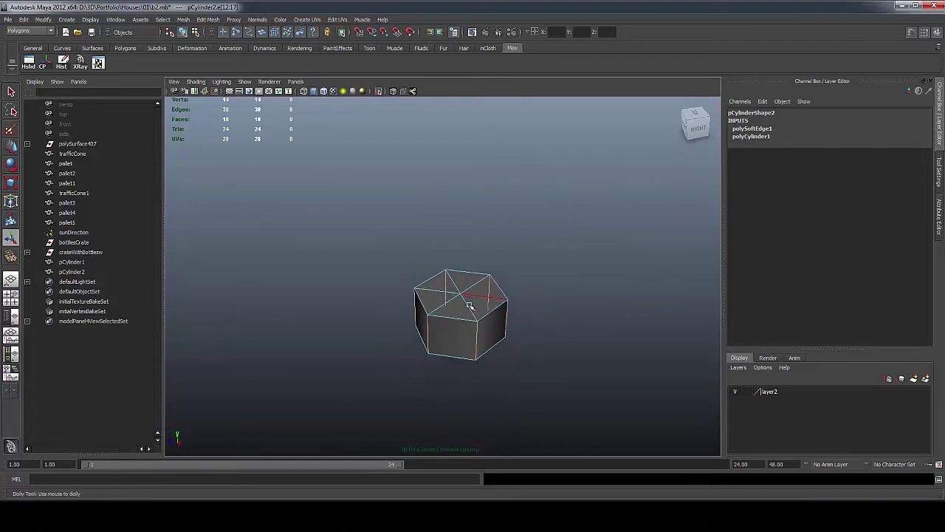
Delete the centre vertex of the hexagonal cylinder's top face
right_click_drag(468, 304, 439, 305, "alt")
scroll(447, 303, "up", 5)
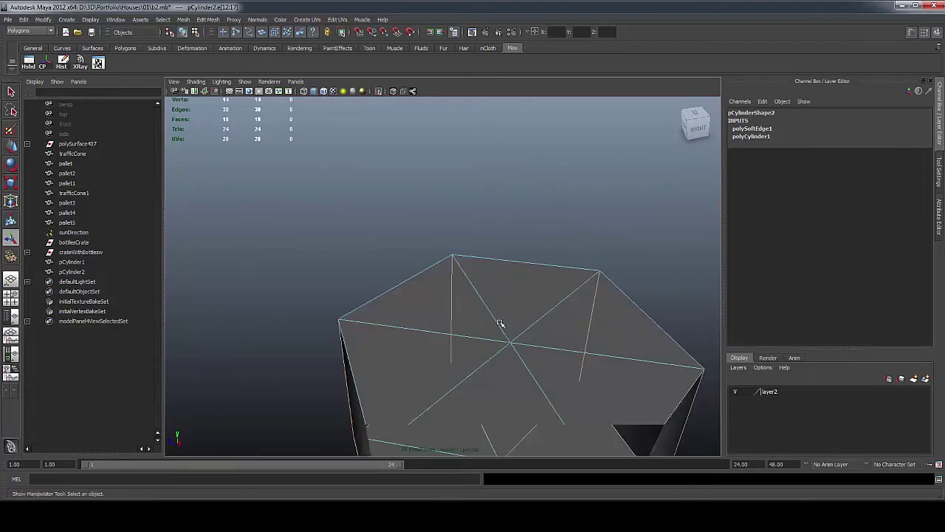
left_click(508, 342)
left_click(510, 343)
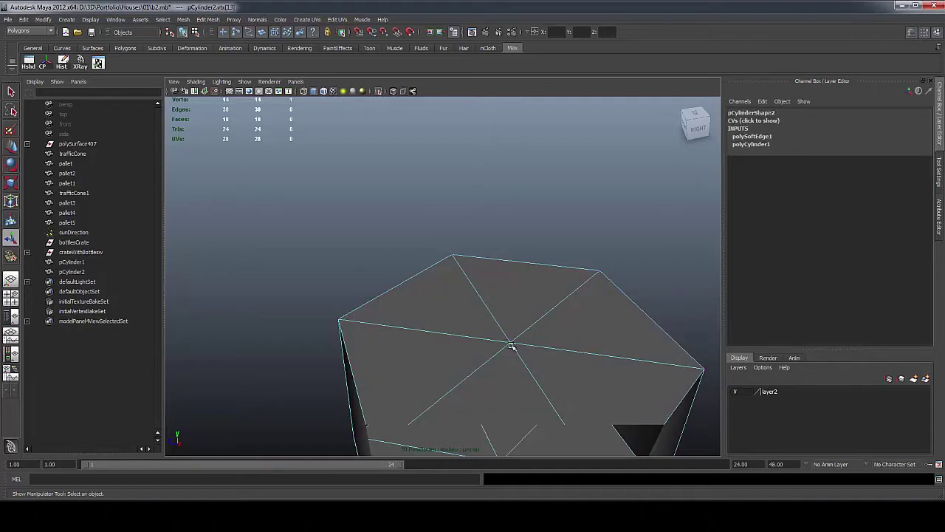
scroll(511, 345, "down", 5)
Connect two opposite corner vertices of the hexagonal top face with a new edge
right_click_drag(459, 295, 421, 313, "shift")
left_click(428, 314)
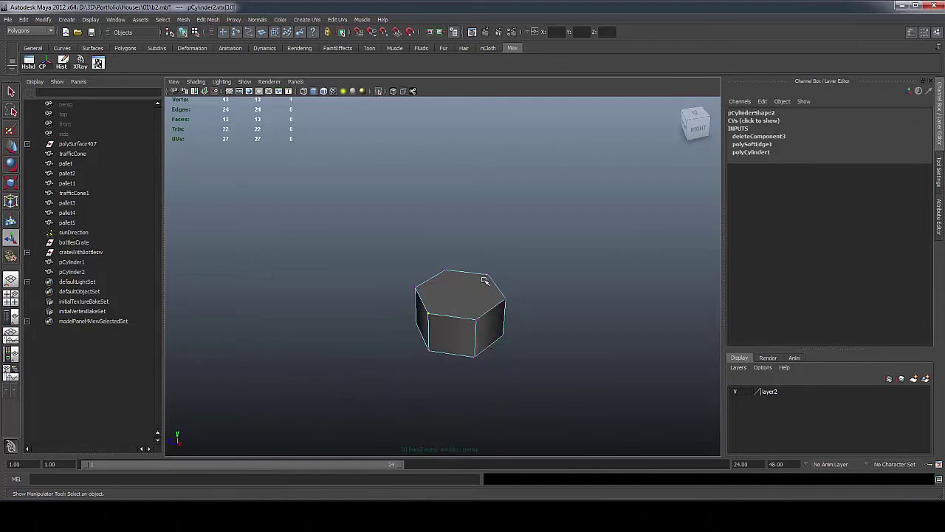
right_click_drag(490, 275, 480, 321, "shift")
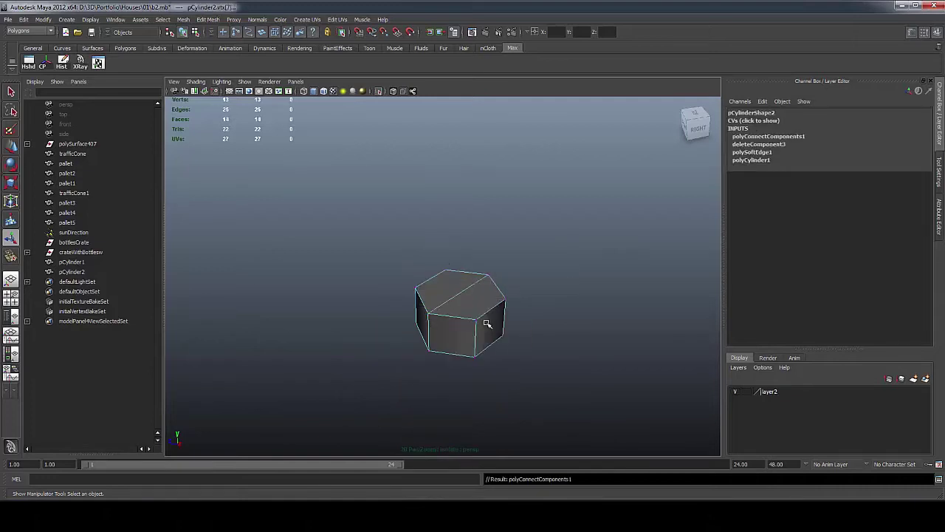
Delete the centre vertex of the cylinder's underside and remove the bottom face
left_click_drag(476, 303, 464, 261, "alt")
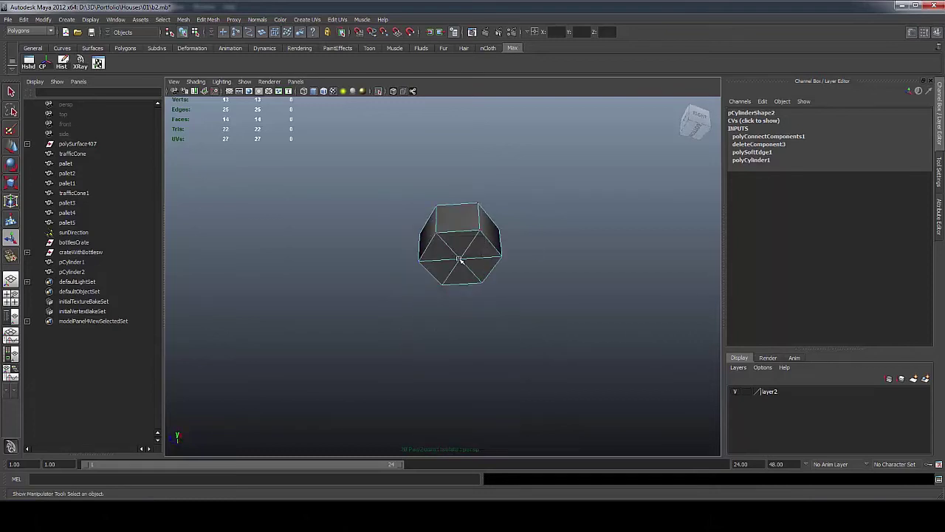
left_click(462, 260)
mouse_move(462, 260)
right_mouse_down("shift")
mouse_move(433, 271)
mouse_move(454, 266)
mouse_move(457, 299)
mouse_move(462, 259)
right_mouse_up("shift")
right_click(462, 258)
left_click(462, 282)
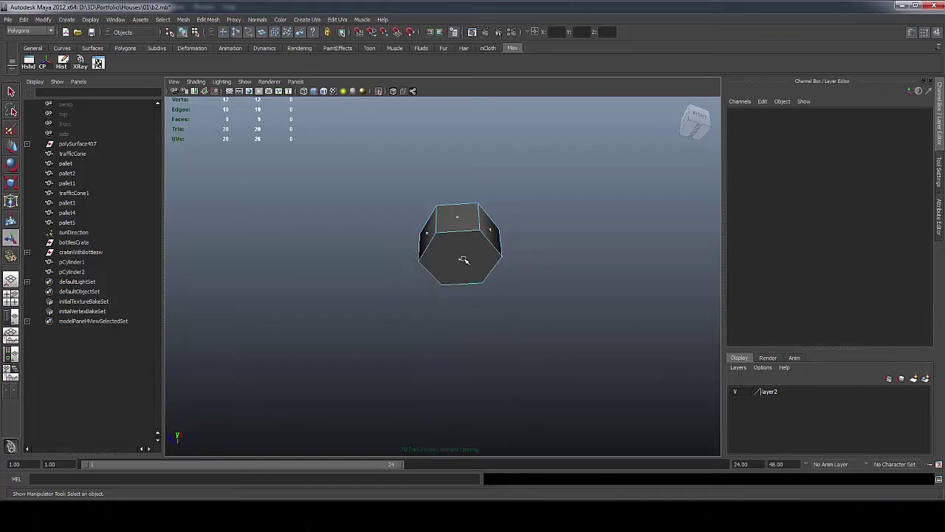
left_click(460, 260)
key("Delete")
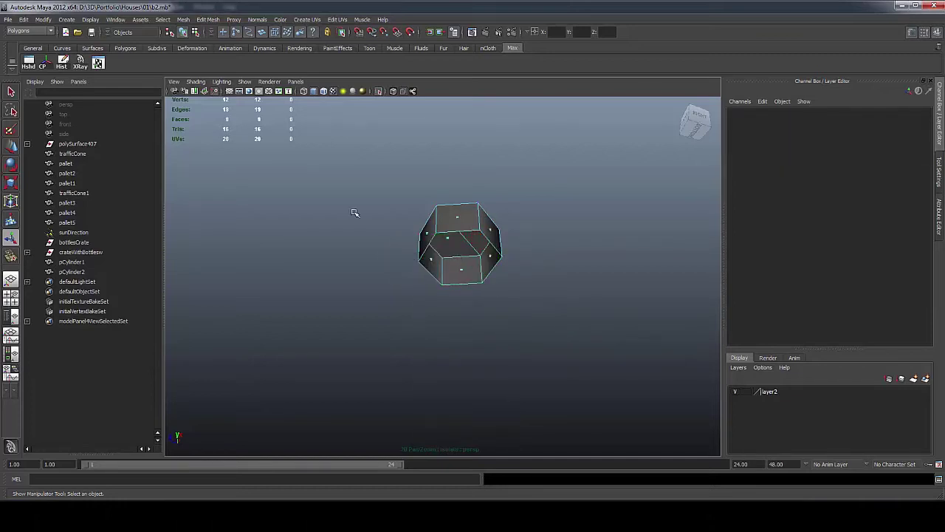
Turn off isolation and select the hexagonal cylinder on the barrel's lid as an object
left_click_drag(350, 202, 367, 259, "alt")
middle_click_drag(367, 259, 369, 245, "alt")
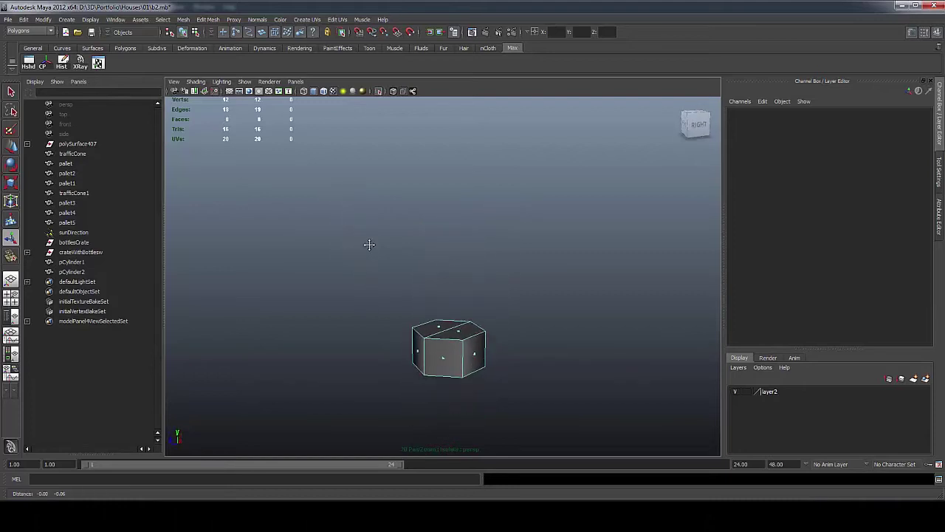
left_click(378, 90)
left_click_drag(443, 355, 476, 330, "alt")
left_click(477, 330)
mouse_move(477, 326)
right_mouse_down()
mouse_move(503, 328)
mouse_move(477, 327)
right_mouse_up()
left_click(478, 327)
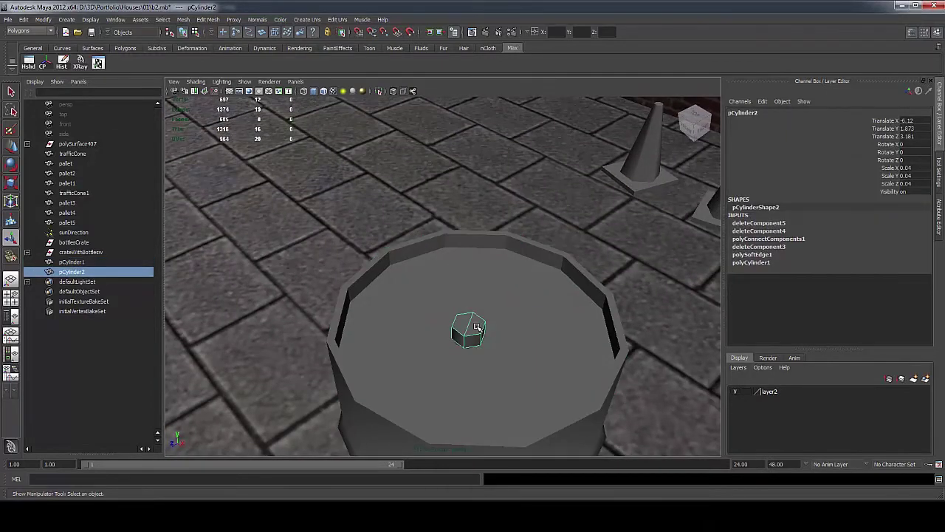
Move the hexagonal cylinder off the centre hole toward the lid's rim and scale it down to about 0.029
scroll(478, 328, "up", 2)
key("w")
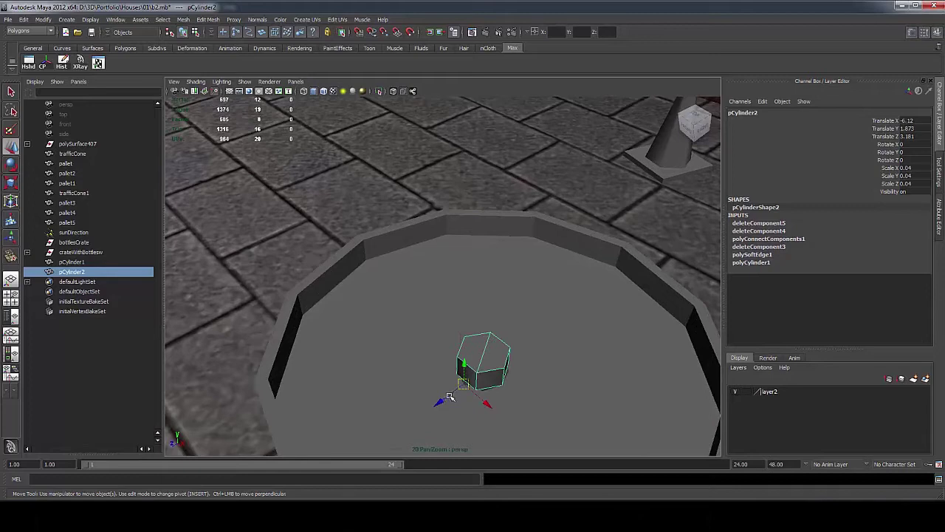
left_click_drag(450, 396, 563, 315)
key("r")
key("w")
Select the barrel and pick the border edge loop of its lid's centre hole
left_click(520, 370)
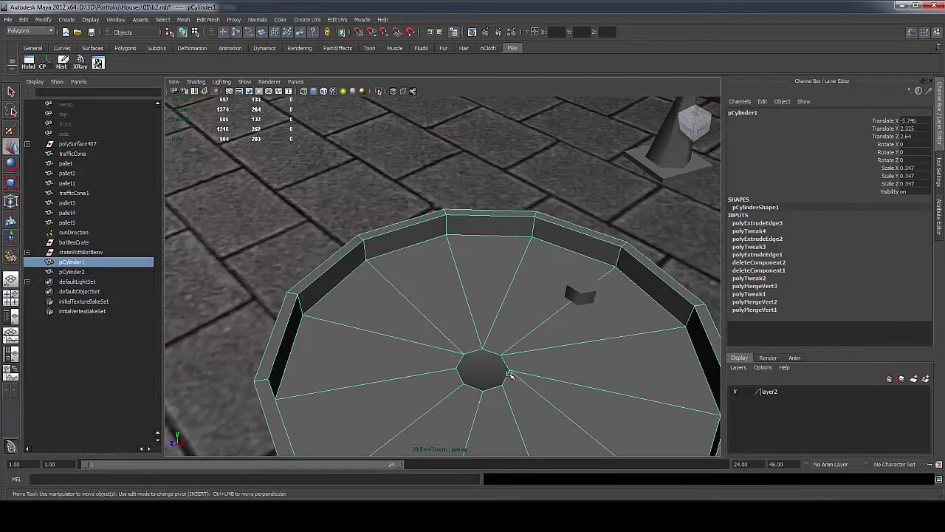
right_click_drag(510, 374, 491, 344)
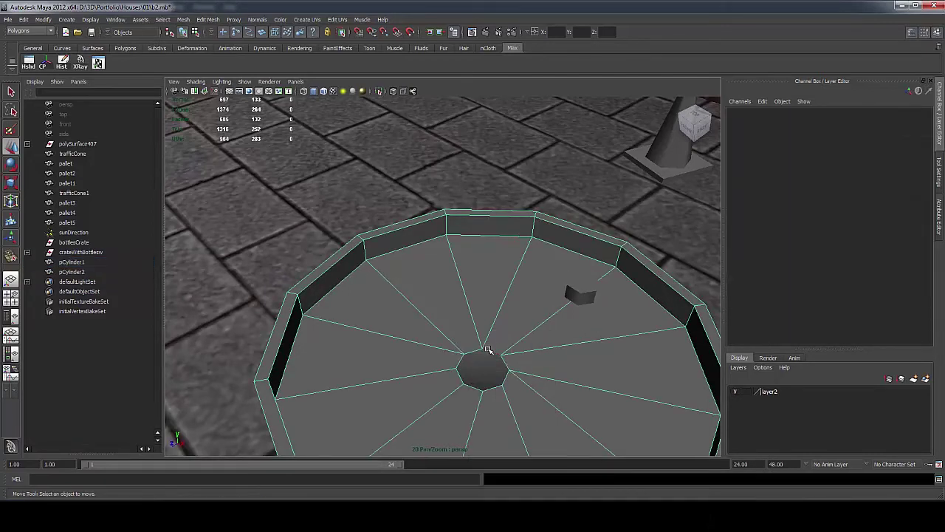
double_click(487, 349)
middle_click_drag(481, 366, 485, 350, "alt")
scroll(482, 354, "up", 4)
middle_click_drag(495, 386, 460, 317, "alt")
mouse_move(486, 332)
right_mouse_down()
mouse_move(462, 327)
mouse_move(478, 330)
right_mouse_up()
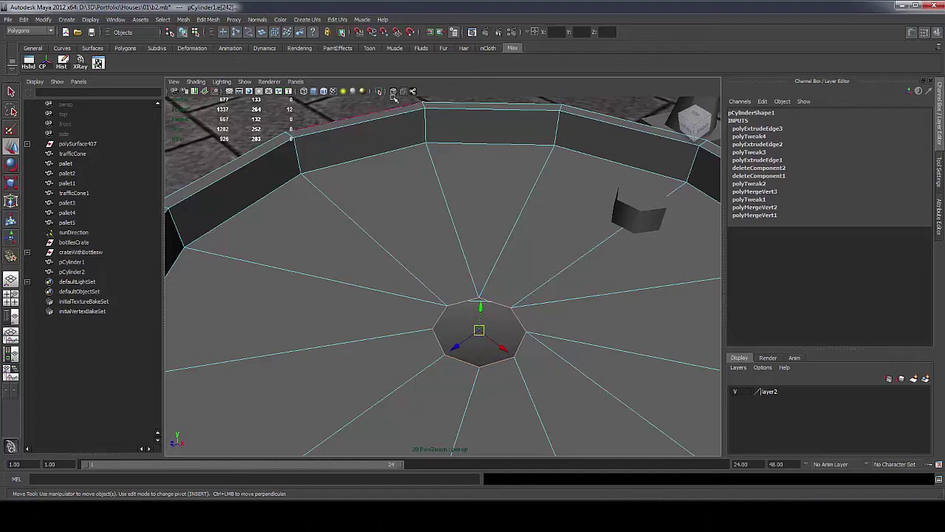
Merge the overlapping vertices around the border of the lid's centre hole
right_click_drag(412, 342, 396, 334)
left_click(447, 308)
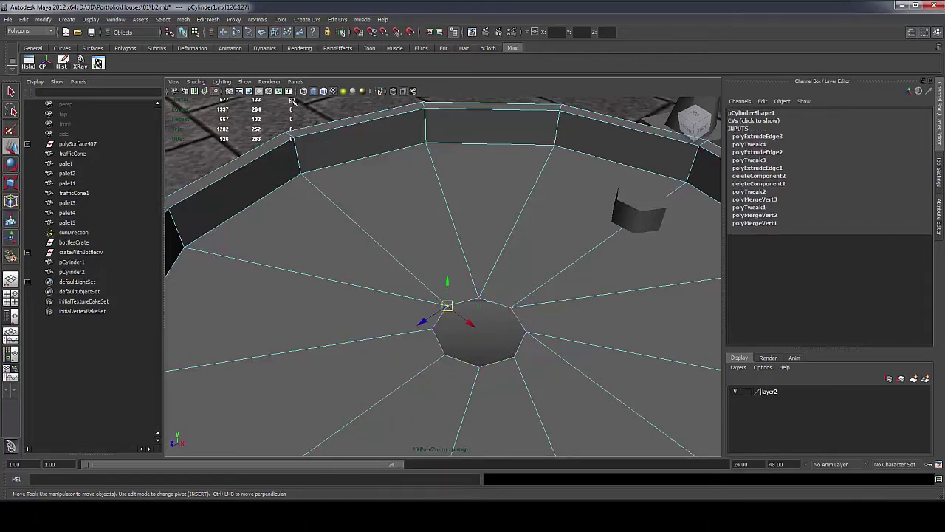
right_click_drag(447, 305, 478, 296, "shift")
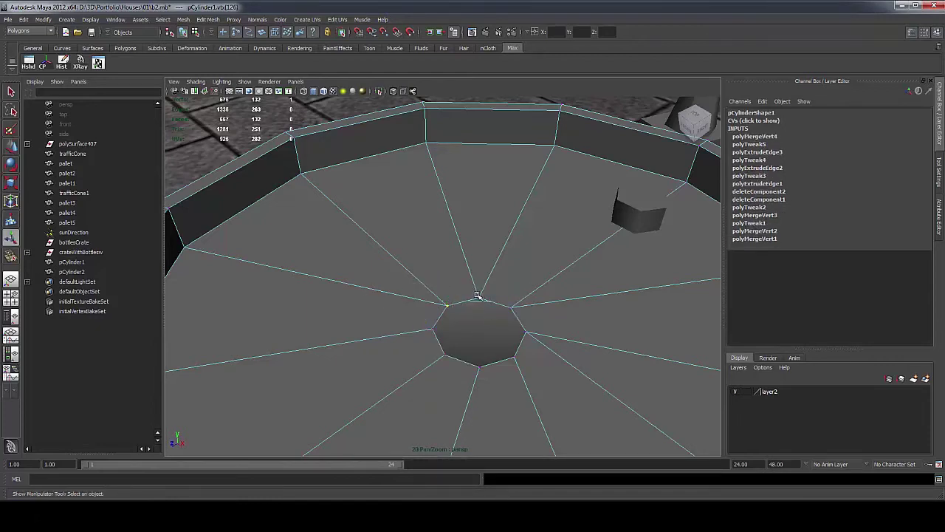
right_click_drag(480, 301, 526, 271, "shift")
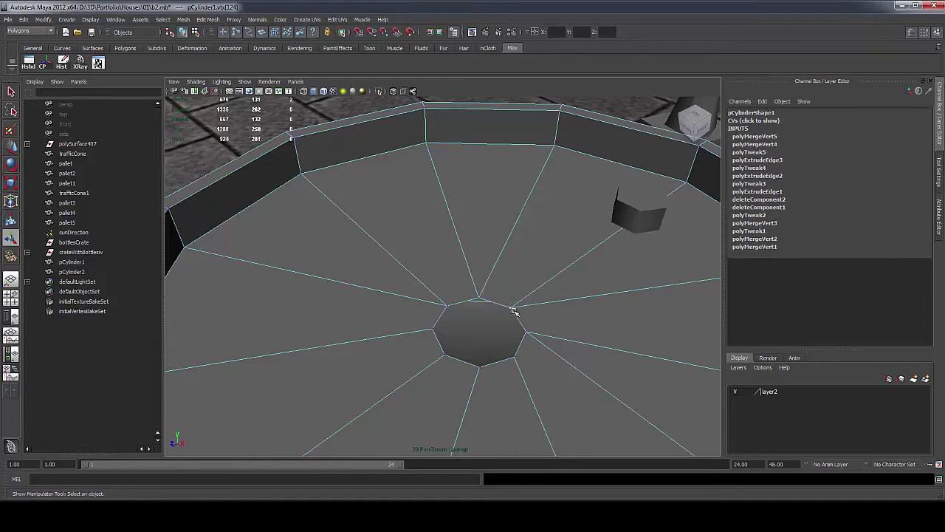
right_click_drag(521, 325, 567, 292, "shift")
right_click_drag(530, 335, 558, 306, "shift")
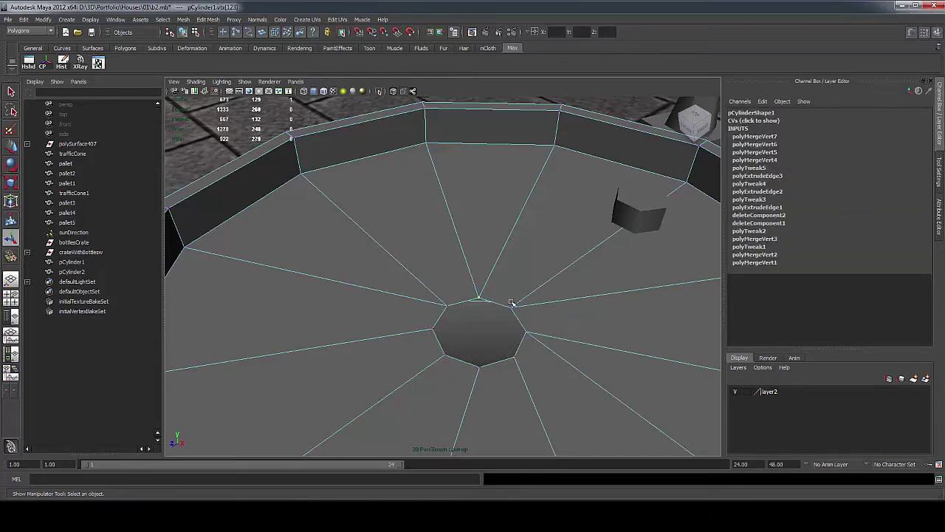
Select the hole's border edge loop and move it off-centre, to the side of the lid opposite the hexagonal cylinder
scroll(511, 314, "down", 4)
left_click_drag(507, 325, 472, 310, "alt")
right_click_drag(479, 316, 478, 297)
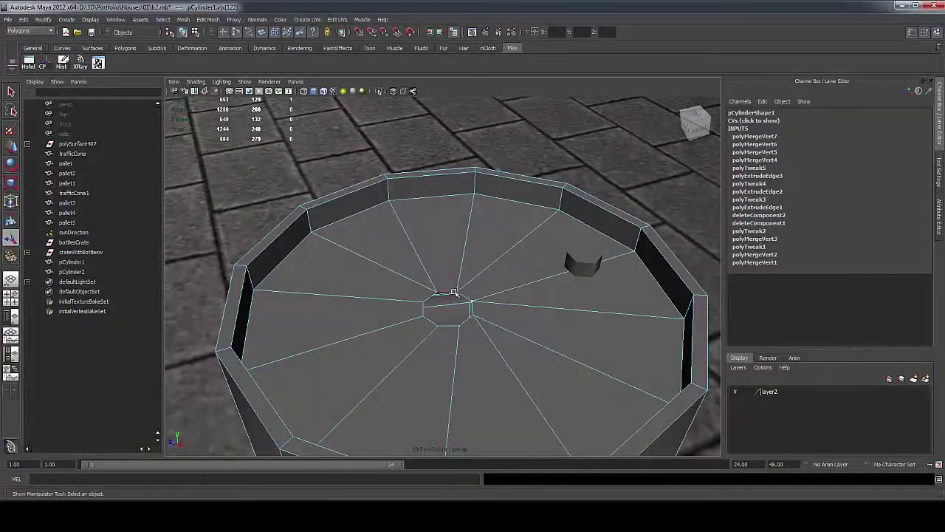
left_click(451, 292)
key("w")
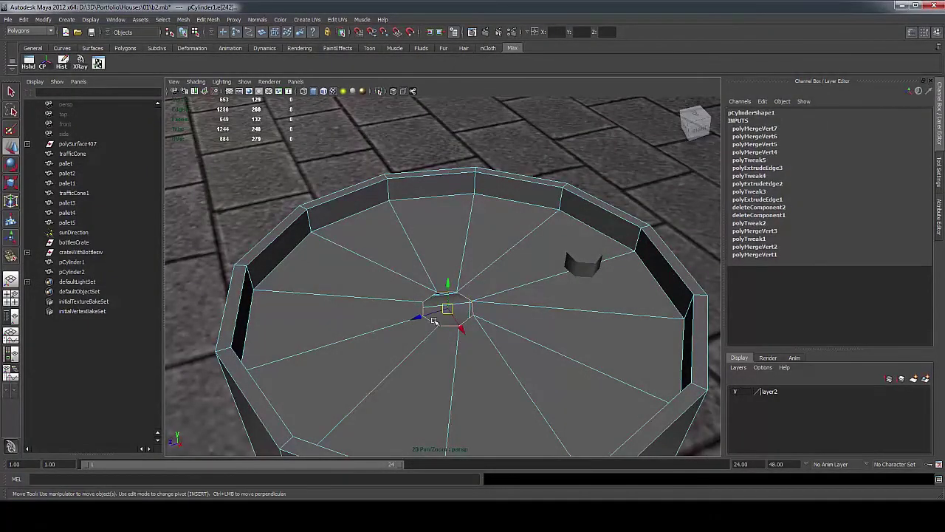
left_click_drag(434, 322, 413, 334, "alt")
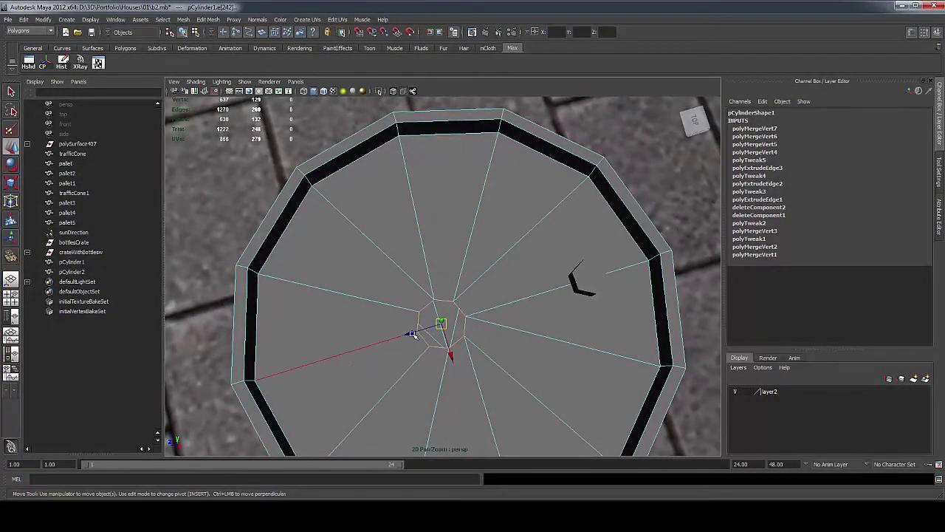
left_click_drag(415, 334, 289, 321)
Scale the small hexagonal cylinder on the barrel's lid down uniformly to 0.021 and nudge it to Translate Z 2.913
left_click(579, 250)
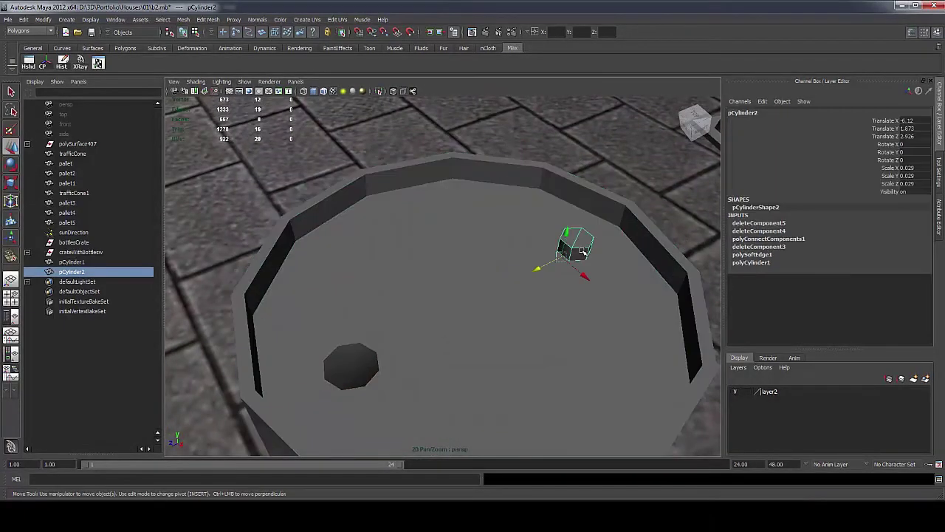
key("r")
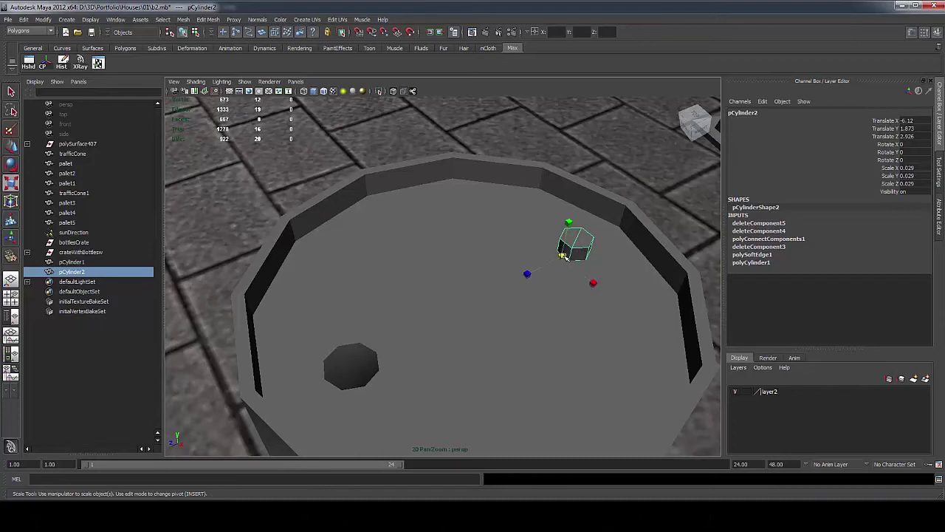
left_click(753, 265)
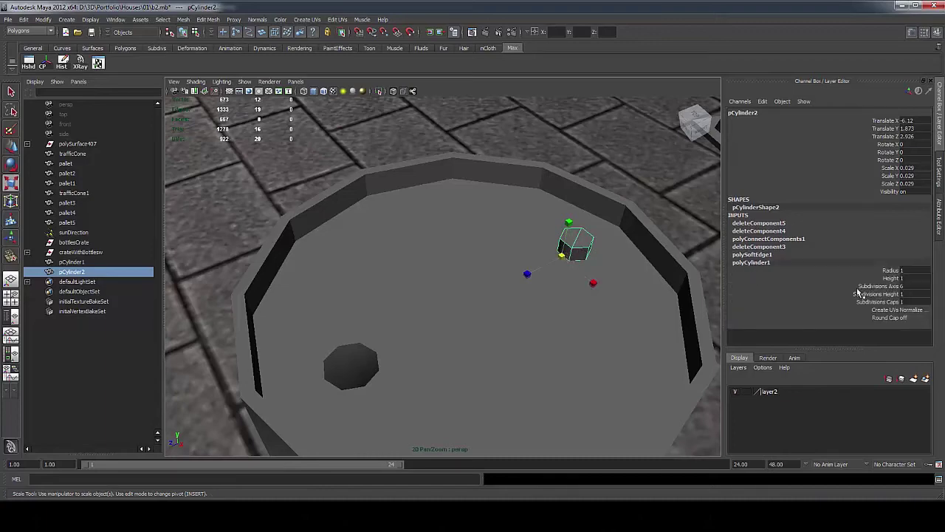
left_click(911, 288)
right_click_drag(443, 296, 398, 312, "alt")
left_click_drag(398, 312, 382, 287, "alt")
left_click(305, 246)
right_click_drag(314, 312, 343, 355, "alt")
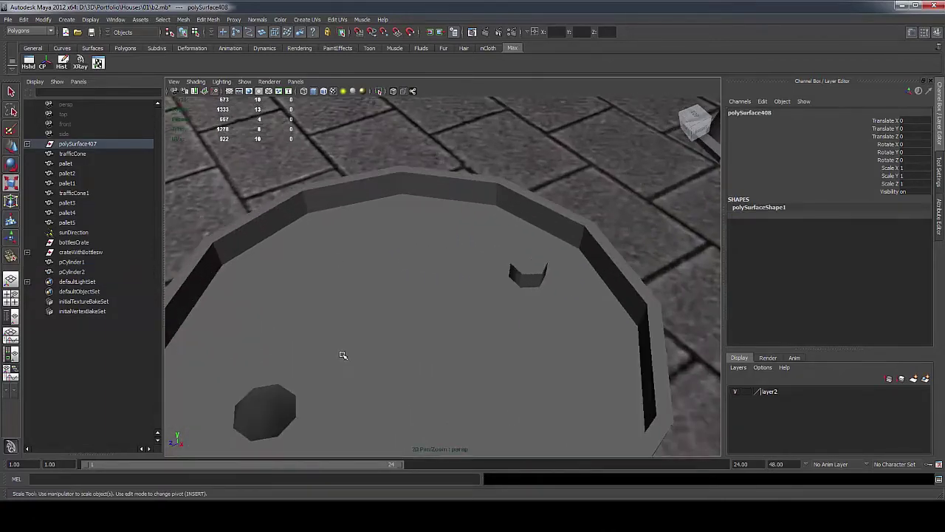
left_click_drag(343, 355, 679, 184, "alt")
left_click(639, 205)
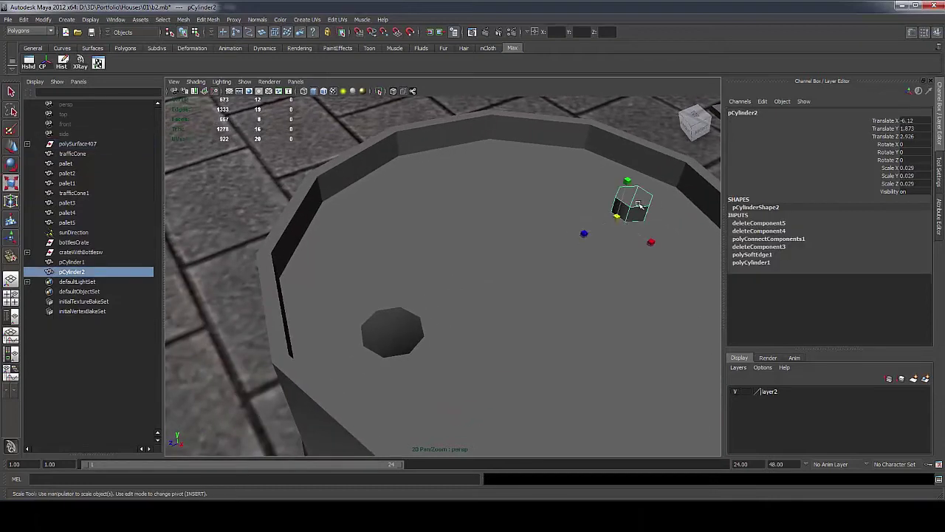
mouse_move(618, 216)
left_mouse_down()
mouse_move(594, 229)
mouse_move(608, 225)
left_mouse_up()
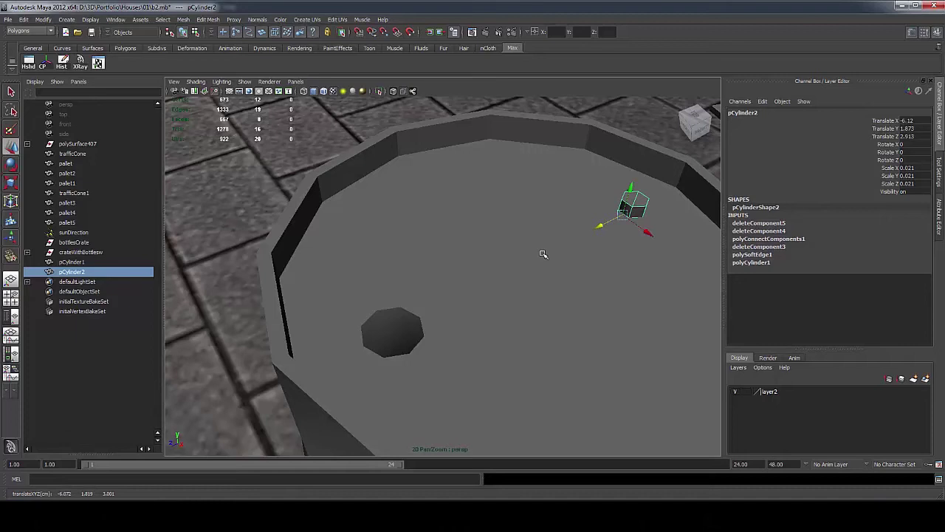
Select the border edge loop of the off-centre hole in the barrel's lid and rescale it slightly
left_click(428, 342)
right_click_drag(426, 344, 399, 316)
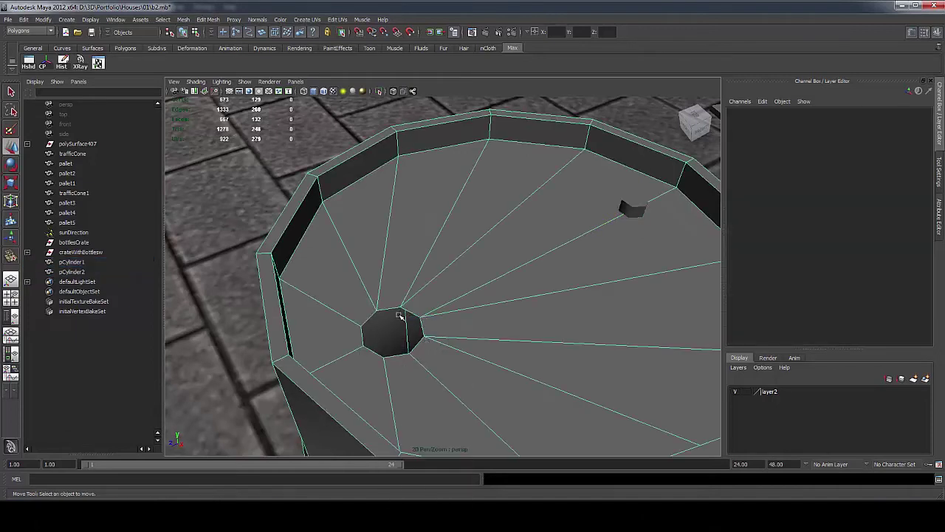
double_click(390, 308)
scroll(363, 343, "up", 5)
middle_click_drag(363, 342, 389, 325, "alt")
key("r")
left_click_drag(440, 320, 466, 303)
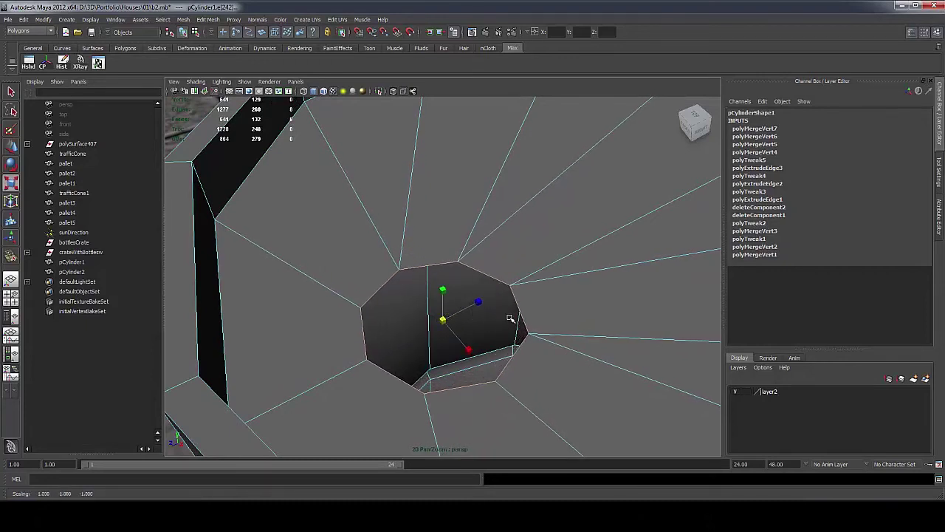
Extrude the hole's border edges upward into a collar and snap its top edge to the height of the barrel's rim
key("w")
right_click_drag(516, 316, 520, 339, "shift")
key("w")
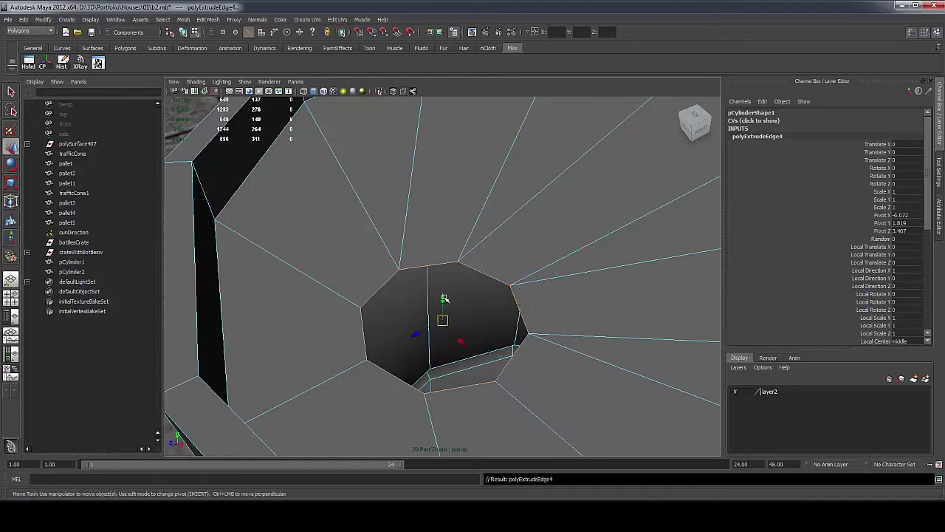
left_click_drag(444, 298, 296, 231)
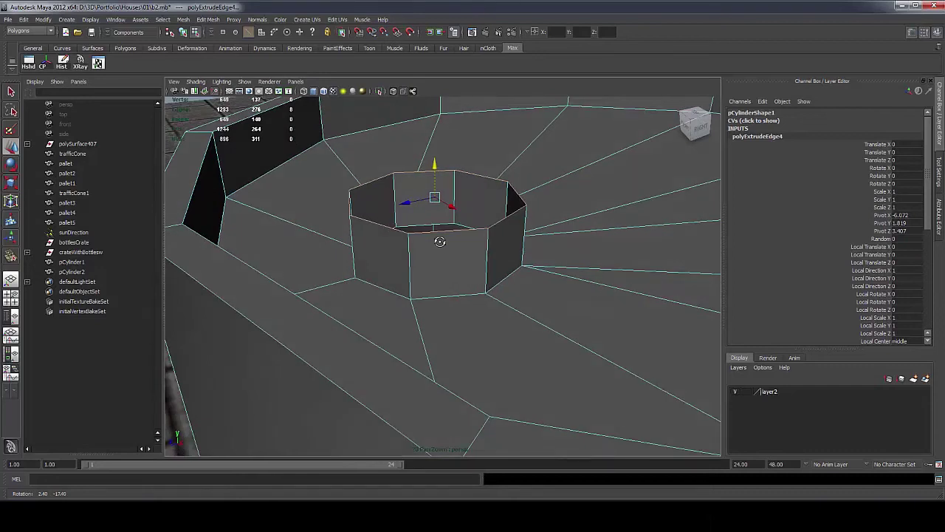
key("c")
middle_click_drag(186, 220, 183, 224)
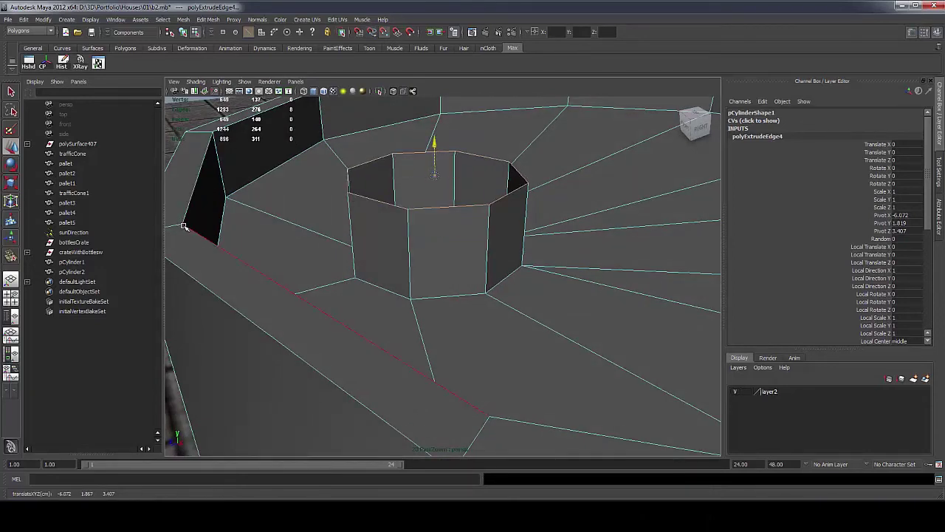
left_click_drag(408, 208, 408, 221, "alt")
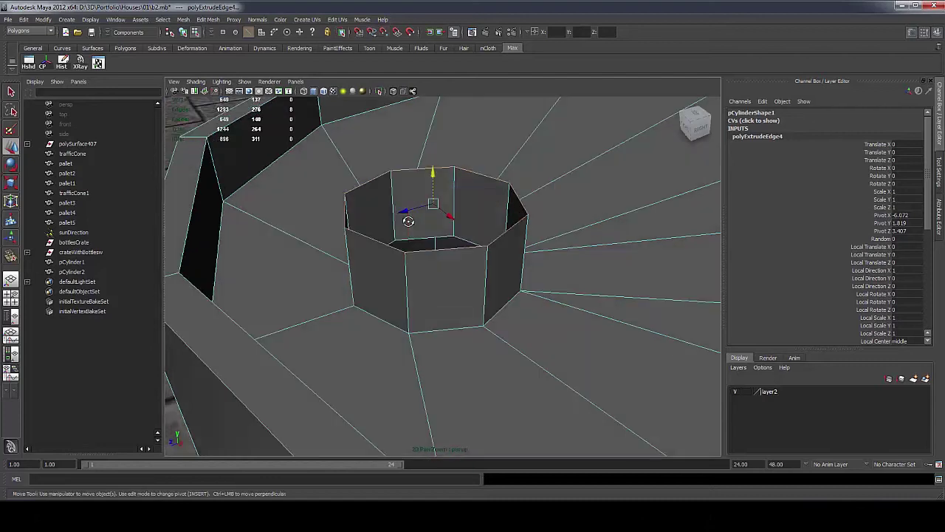
Extrude the collar's top edge loop and scale it inward to form a flat lip
key("g")
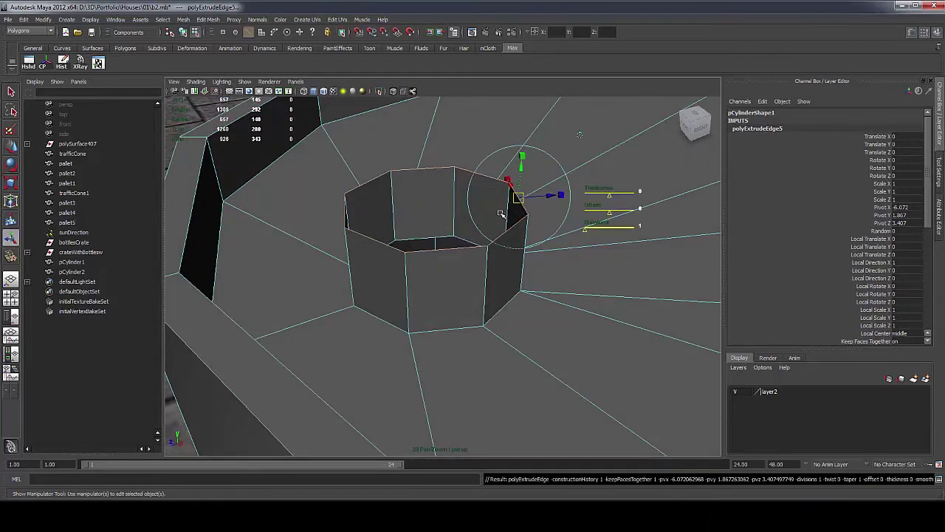
key("w")
key("r")
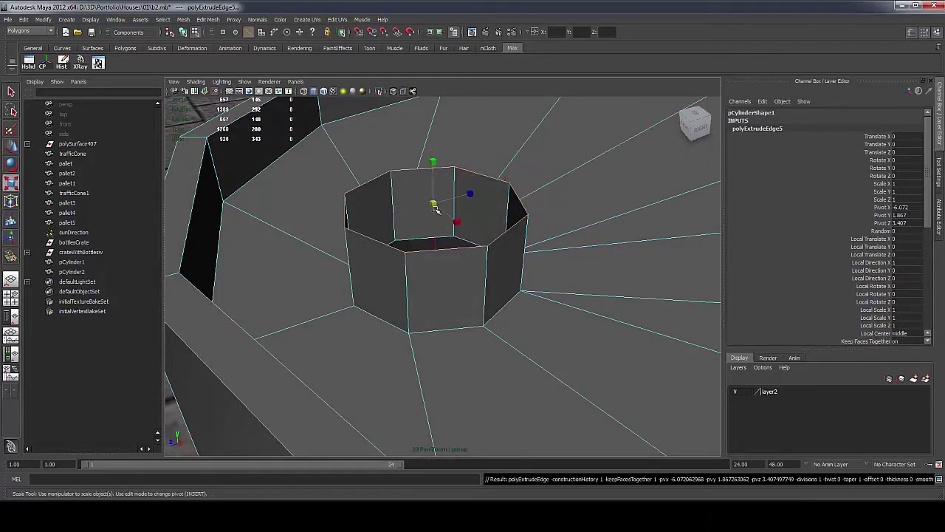
left_click_drag(433, 205, 403, 215)
key("w")
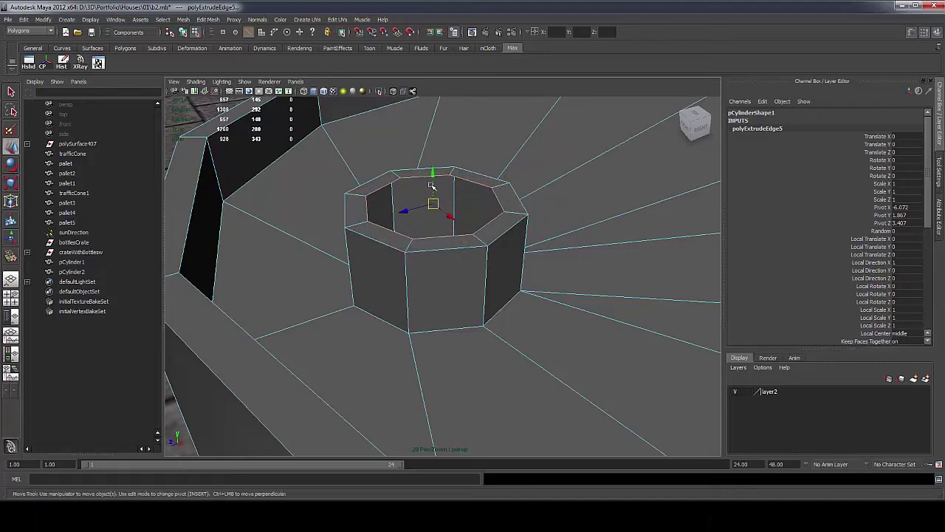
left_click_drag(433, 177, 432, 190)
key("ctrl+z")
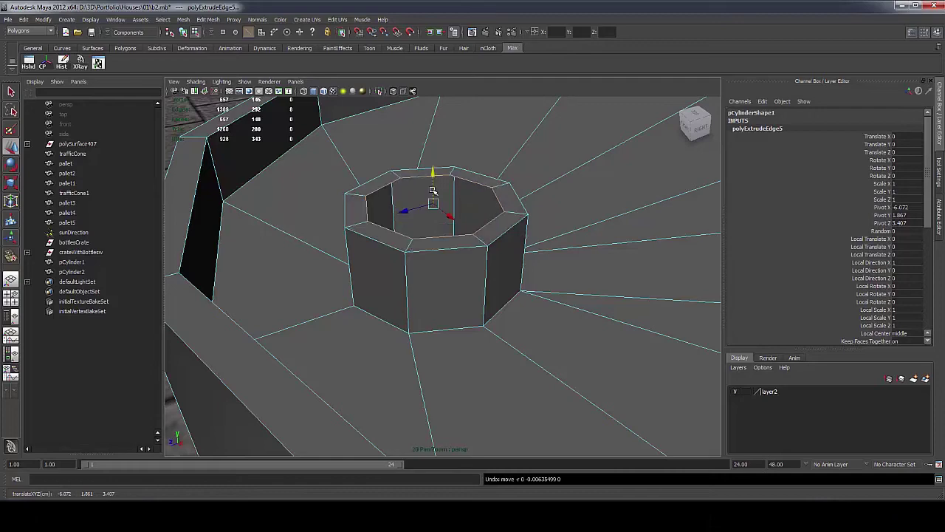
Extrude the lip's inner edge loop and lower it inside the collar to form an inner wall
key("ctrl+e")
key("w")
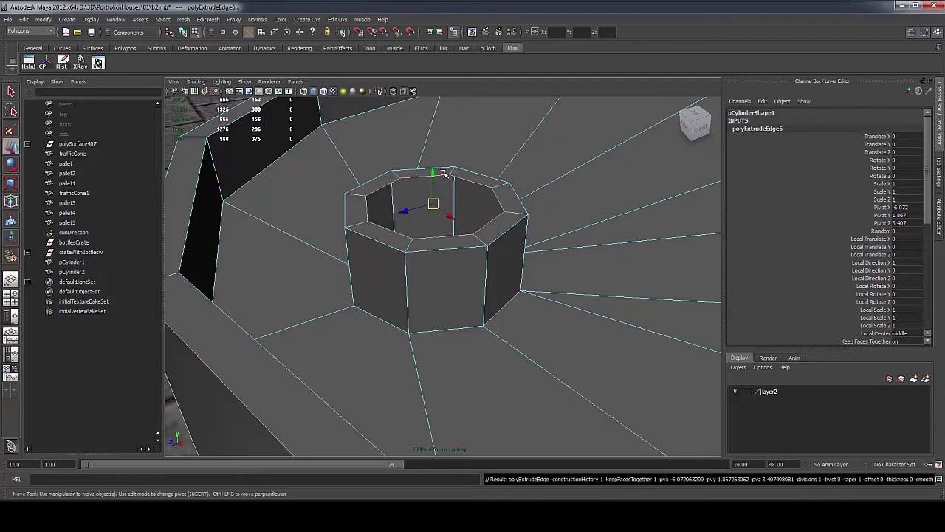
left_click_drag(430, 172, 446, 236)
right_click_drag(499, 290, 483, 252, "alt")
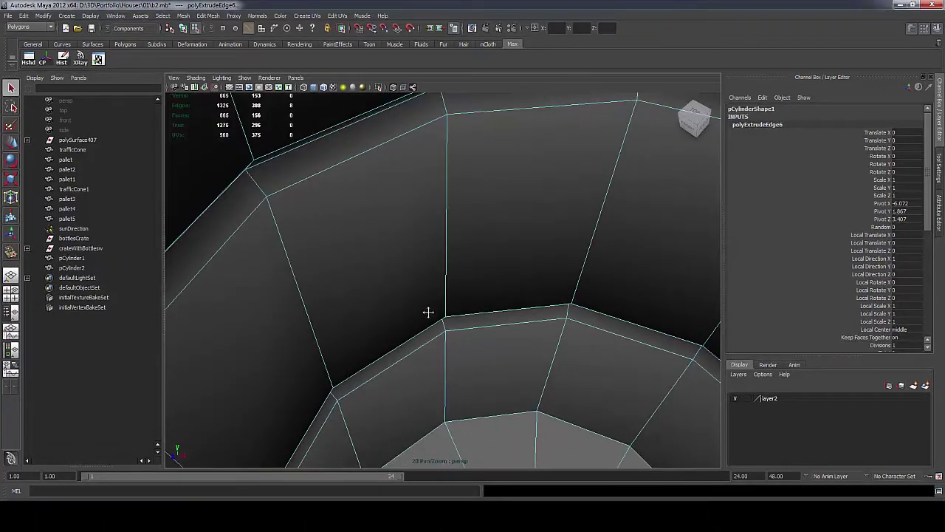
scroll(426, 316, "down", 3)
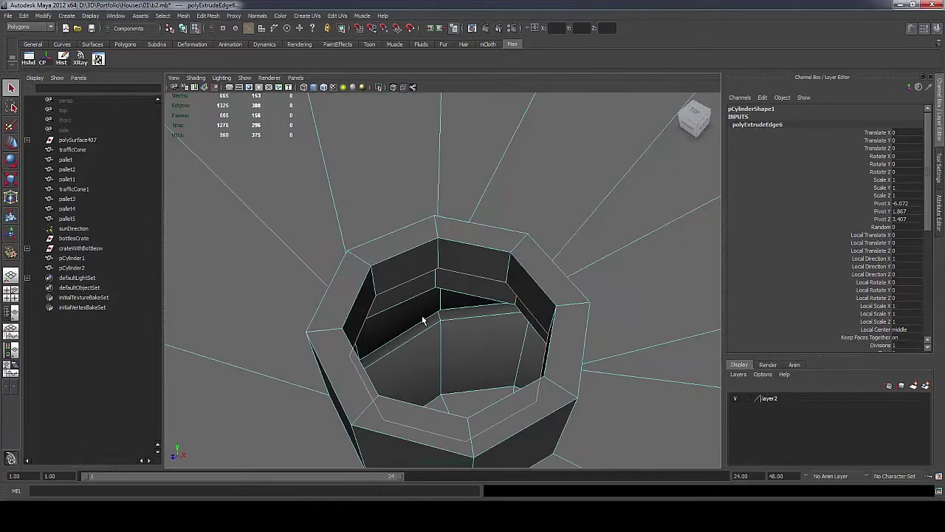
Extrude the inner wall's lower edge loop inward and merge its edges to the centre to close the opening
key("w")
left_click_drag(451, 345, 450, 345)
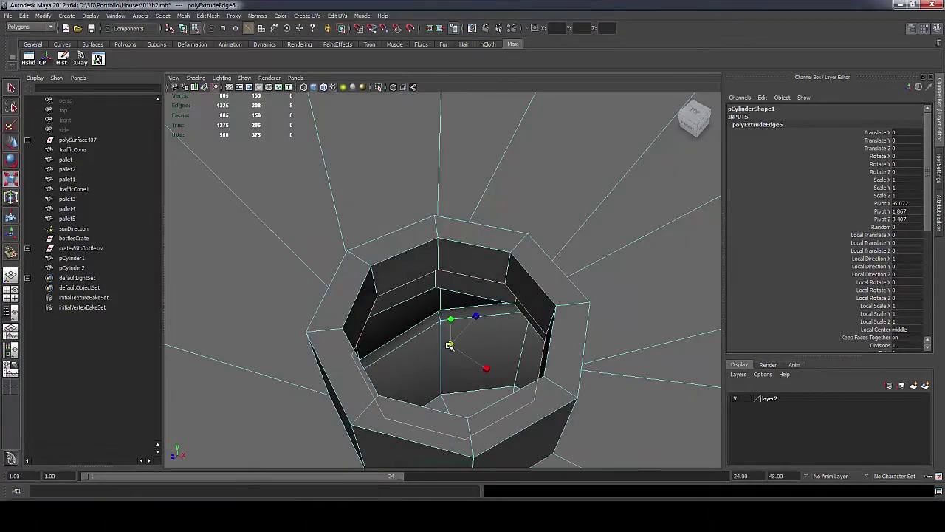
key("ctrl+z")
right_click_drag(450, 345, 443, 364, "shift")
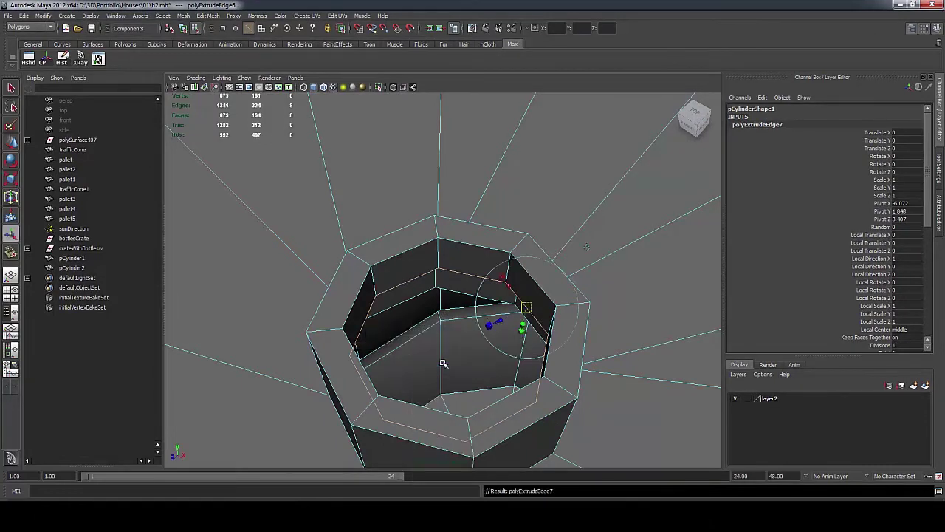
key("r")
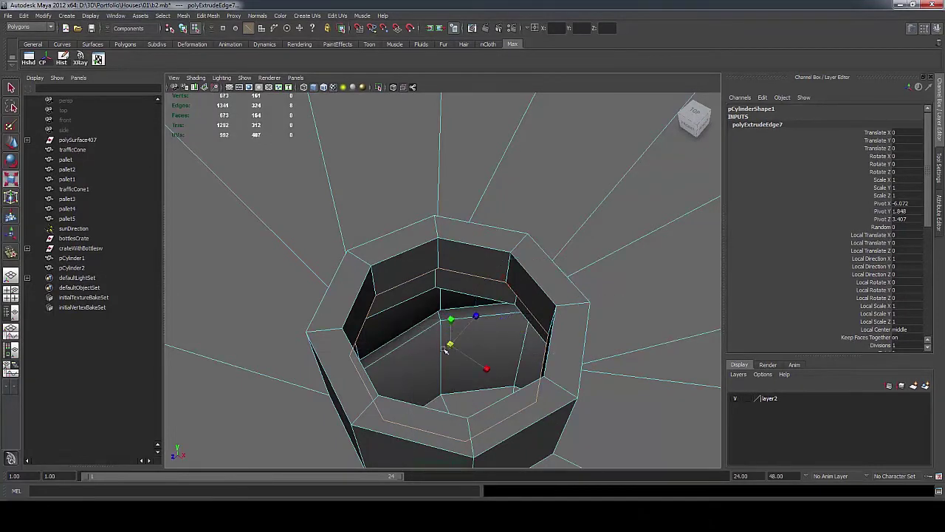
left_click_drag(446, 350, 401, 369)
right_click(449, 353, "shift")
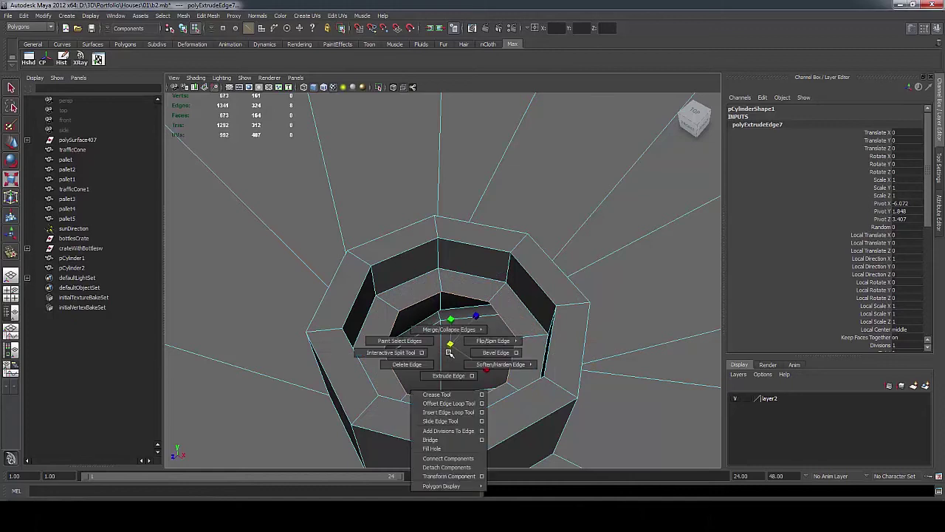
mouse_move(449, 329)
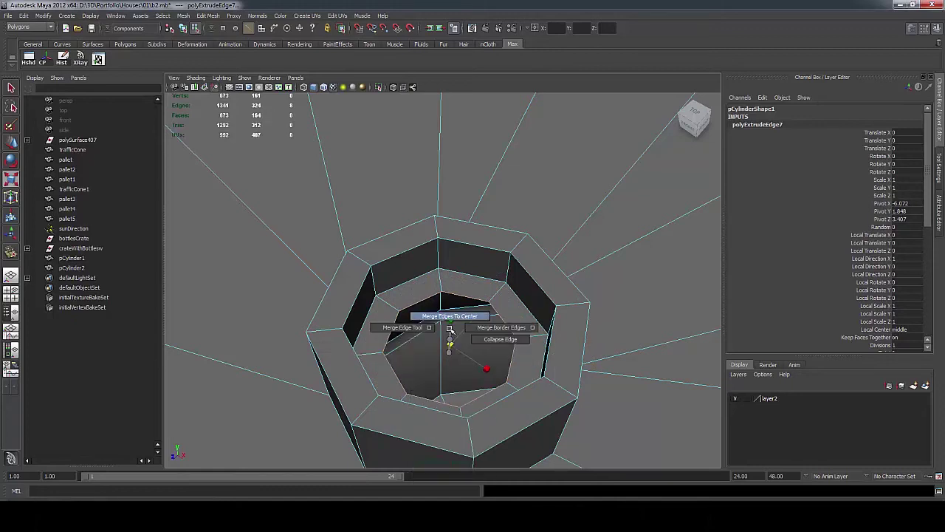
left_click(450, 317)
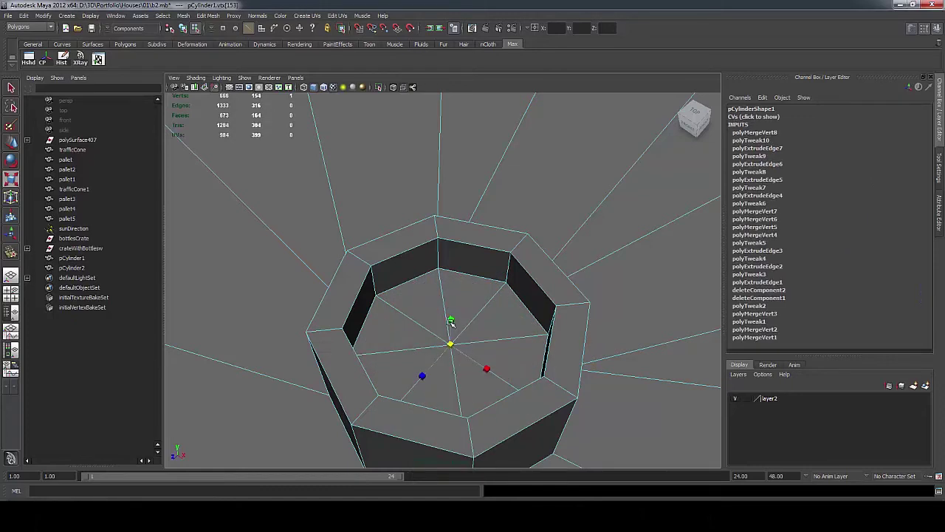
Delete the centre vertex of the collar's recessed floor together with its radiating edges
mouse_move(425, 319)
left_mouse_down("alt")
mouse_move(388, 325)
mouse_move(424, 312)
mouse_move(408, 313)
left_mouse_up("alt")
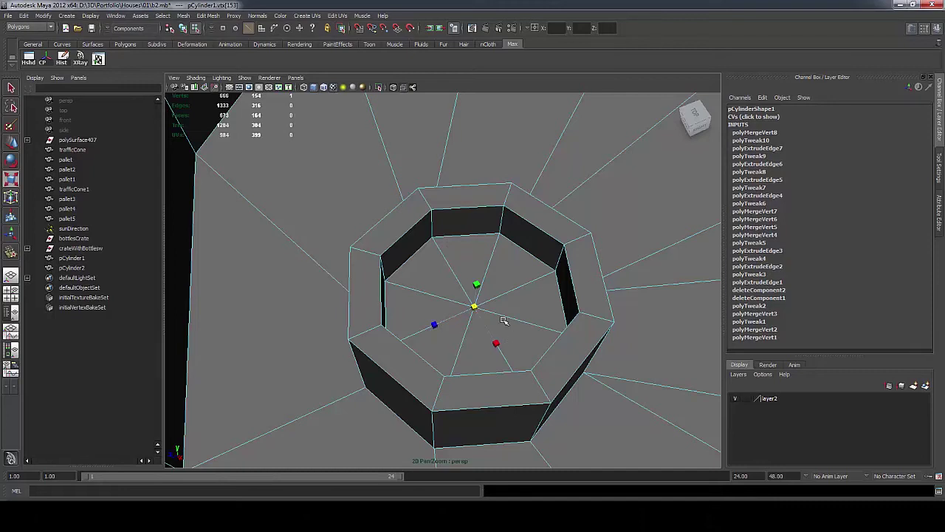
right_click_drag(501, 319, 446, 323)
key("q")
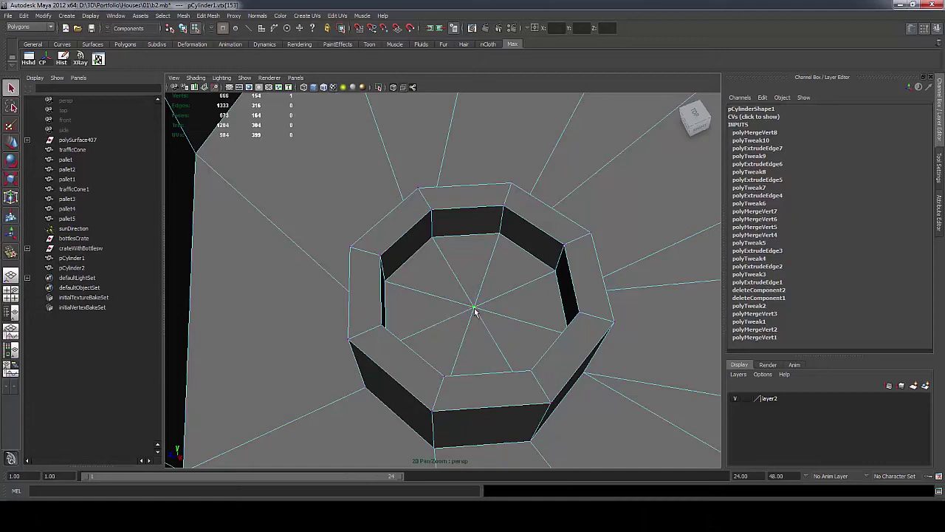
key("Delete")
left_click_drag(475, 309, 460, 328, "alt")
left_click(462, 336)
right_click_drag(462, 336, 435, 342)
left_click_drag(435, 342, 332, 305, "alt")
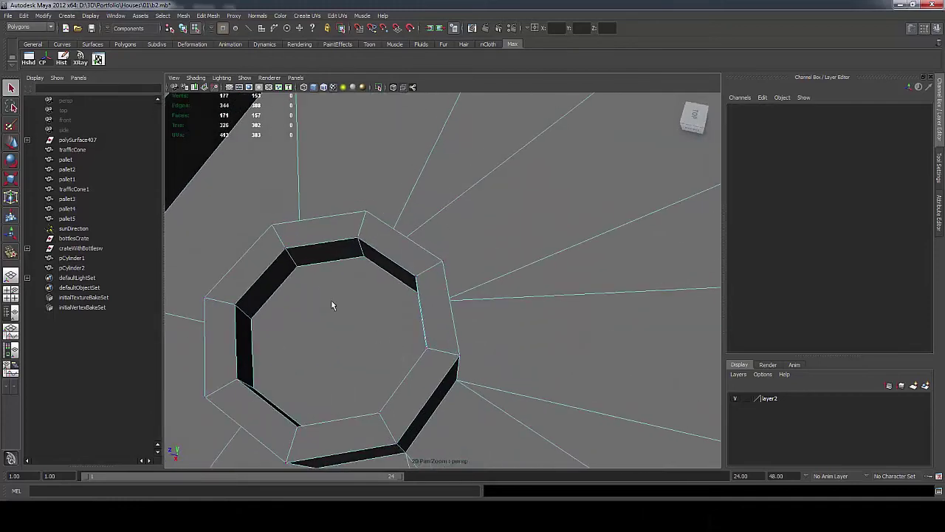
Select opposite vertices of the collar's recessed floor and connect them with new edges
left_click(298, 270)
left_click_drag(318, 409, 351, 381, "alt")
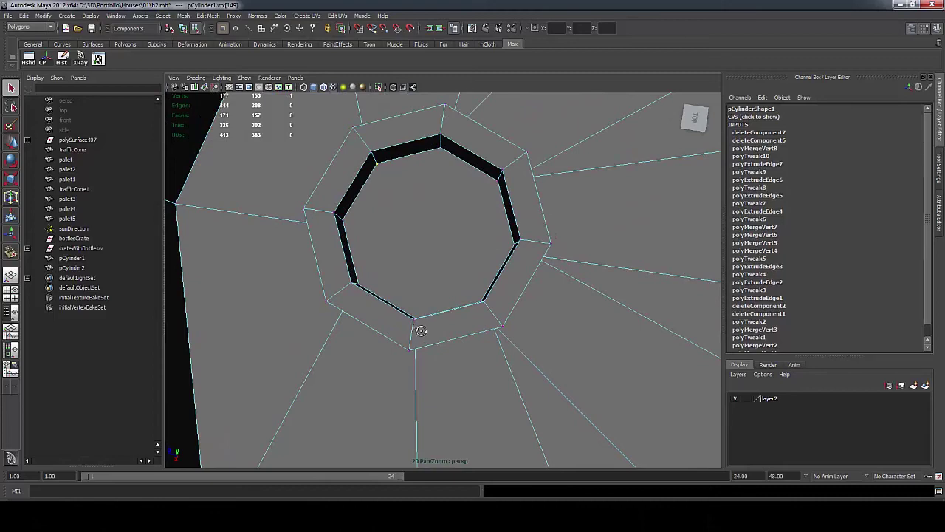
left_click_drag(421, 330, 426, 342, "alt")
left_click(424, 361, "shift")
right_click_drag(423, 360, 424, 409, "shift")
left_click(424, 185, "shift")
left_click(485, 334, "shift")
right_click_drag(484, 335, 484, 384, "shift")
Connect further vertices across the collar's recessed floor and delete the unwanted edge
key("backslash")
left_click_drag(505, 312, 525, 257, "alt")
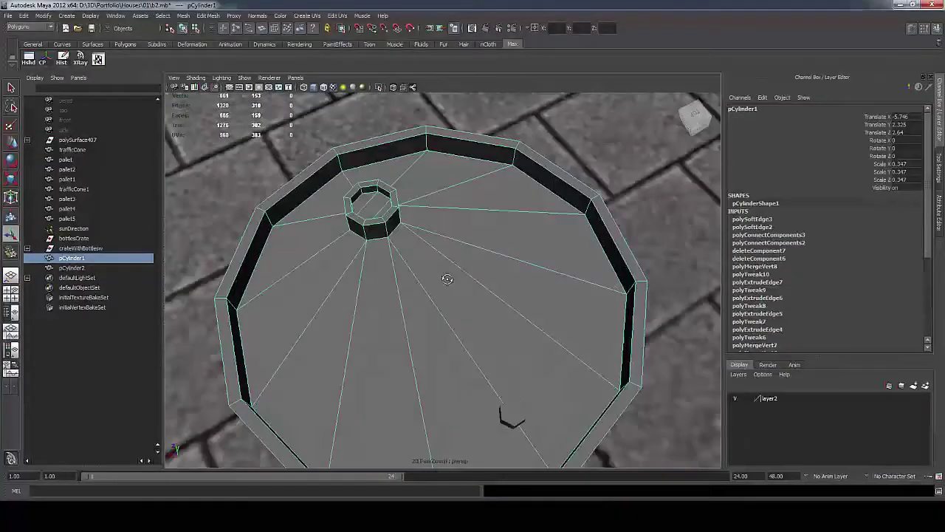
left_click_drag(528, 266, 466, 268, "alt")
right_click_drag(467, 268, 434, 271)
left_click_drag(480, 331, 508, 334, "alt")
left_click(404, 173)
left_click_drag(472, 295, 491, 315, "alt")
left_click(570, 387, "shift")
right_click_drag(569, 388, 569, 438, "shift")
left_click_drag(530, 325, 554, 273, "alt")
left_click(537, 266)
key("ctrl+Delete")
left_click(482, 230)
left_click(617, 303, "shift")
right_click_drag(617, 303, 607, 355, "shift")
Combine the barrel and the hexagonal cap into one mesh without history and rename it metalBarrel
left_click_drag(607, 355, 510, 159, "alt")
right_click_drag(514, 334, 536, 320)
left_click_drag(537, 321, 488, 288, "alt")
left_click(419, 297, "shift")
right_click_drag(485, 272, 460, 414, "shift")
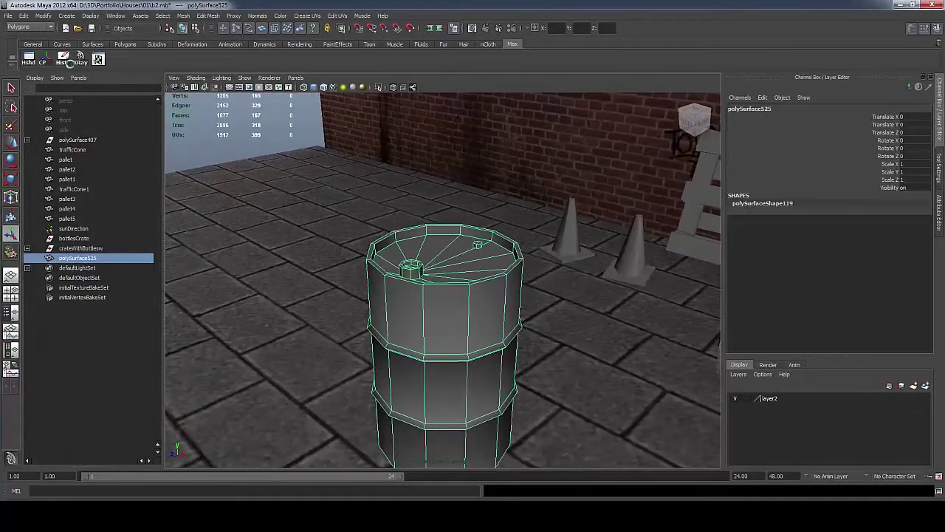
left_click(741, 109)
key("Return")
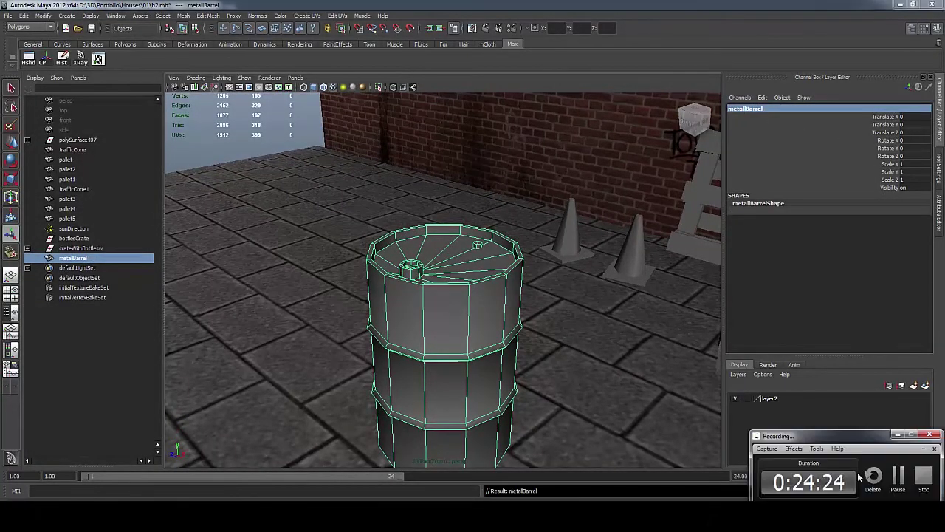
Open the UV Texture Editor for the barrel and apply Automatic Mapping to it
left_click_drag(457, 310, 384, 290, "alt")
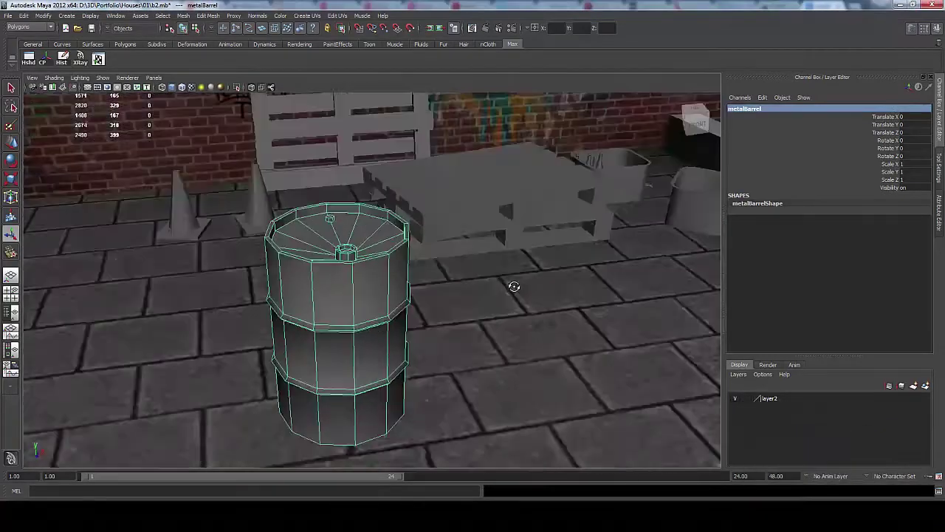
left_click_drag(512, 285, 552, 283, "alt")
left_click(98, 59)
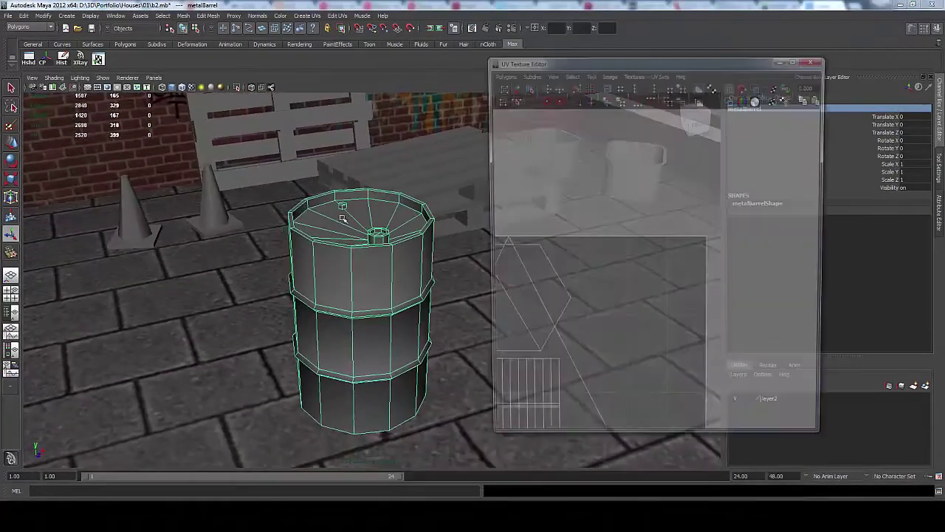
middle_click_drag(390, 274, 351, 262, "alt")
left_click(308, 17)
left_click(316, 58)
Select the vertical seam edges between two adjacent barrel side shells in the UV layout and sew the shells together
right_click_drag(546, 313, 600, 308, "alt")
right_click_drag(591, 308, 588, 283)
left_click(585, 286)
scroll(566, 317, "up", 5)
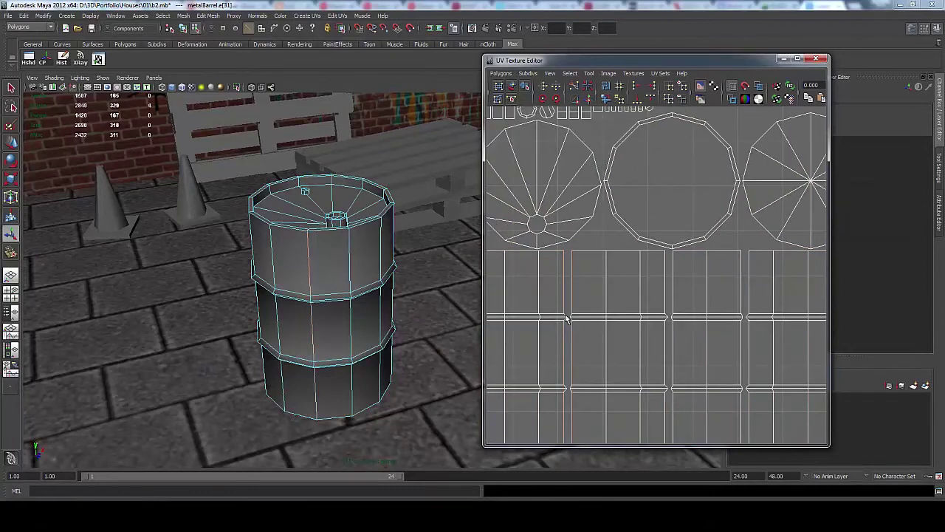
middle_click_drag(566, 317, 703, 266, "alt")
left_click(580, 308, "shift")
left_click(579, 318, "shift")
scroll(640, 330, "down", 3)
scroll(640, 329, "up", 4)
left_click(601, 308, "shift")
left_click(600, 327, "shift")
scroll(608, 308, "down", 6)
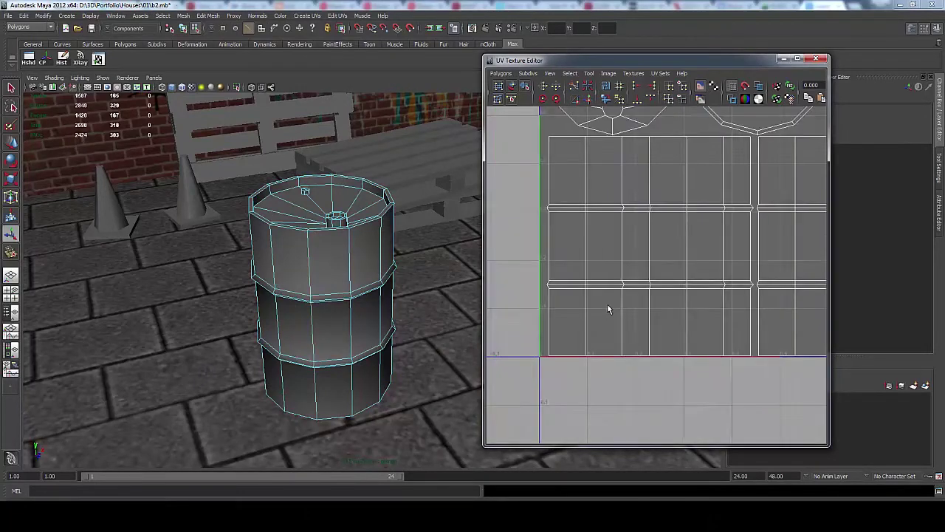
Move and sew the next barrel side shell onto the joined ones along its vertical seam edges
scroll(607, 308, "up", 3)
middle_click_drag(783, 170, 609, 180, "alt")
left_click(624, 259)
left_click(627, 273, "shift")
left_click(627, 280, "shift")
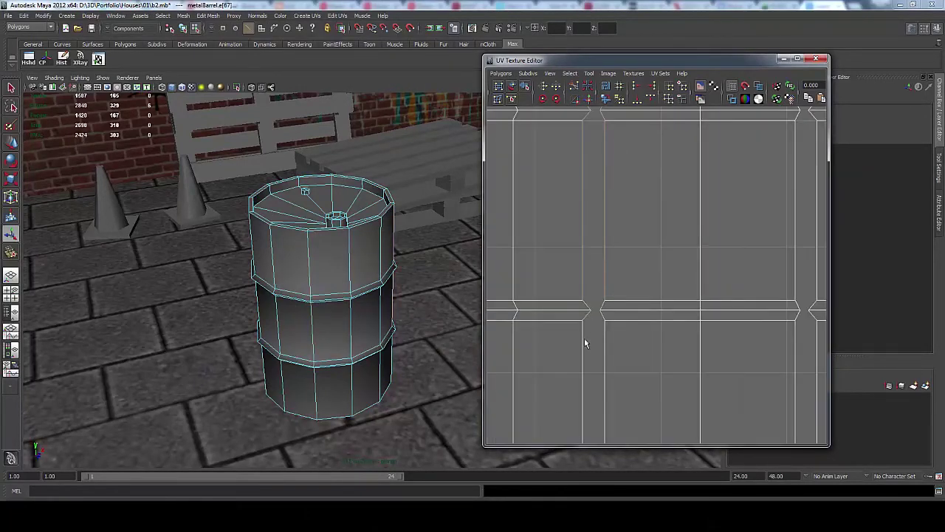
right_click_drag(597, 306, 597, 278, "shift")
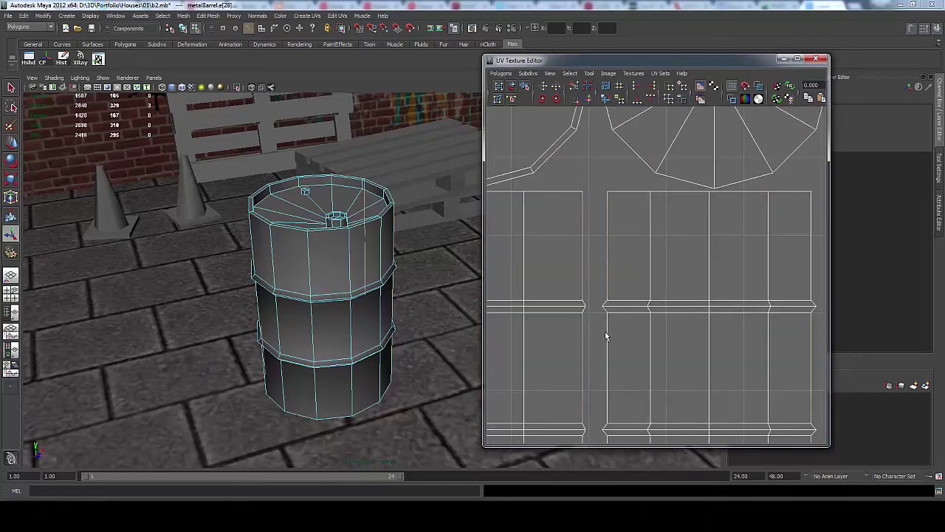
Sew the last barrel side shell onto the others, joining the whole side into one continuous UV shell
scroll(594, 305, "down", 4)
scroll(632, 309, "up", 4)
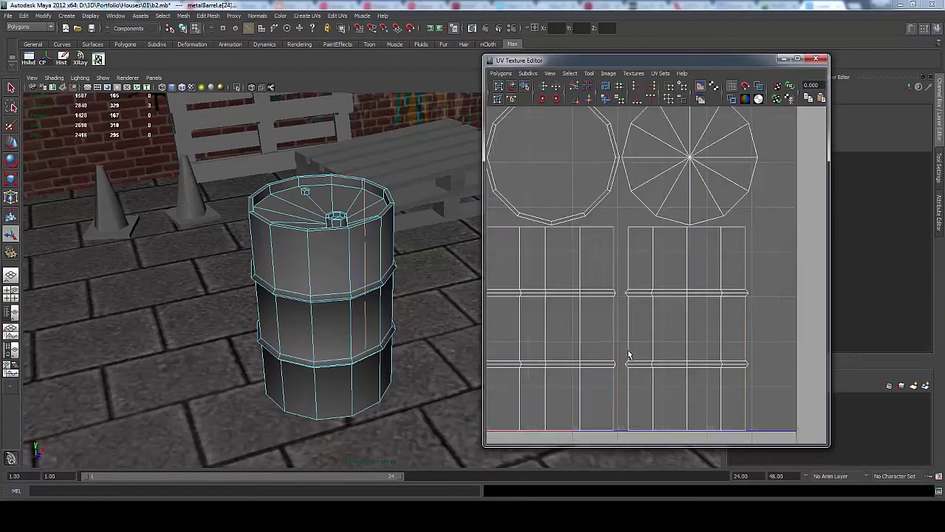
key("g")
scroll(583, 347, "down", 5)
scroll(581, 307, "up", 2)
middle_click_drag(581, 305, 642, 310, "alt")
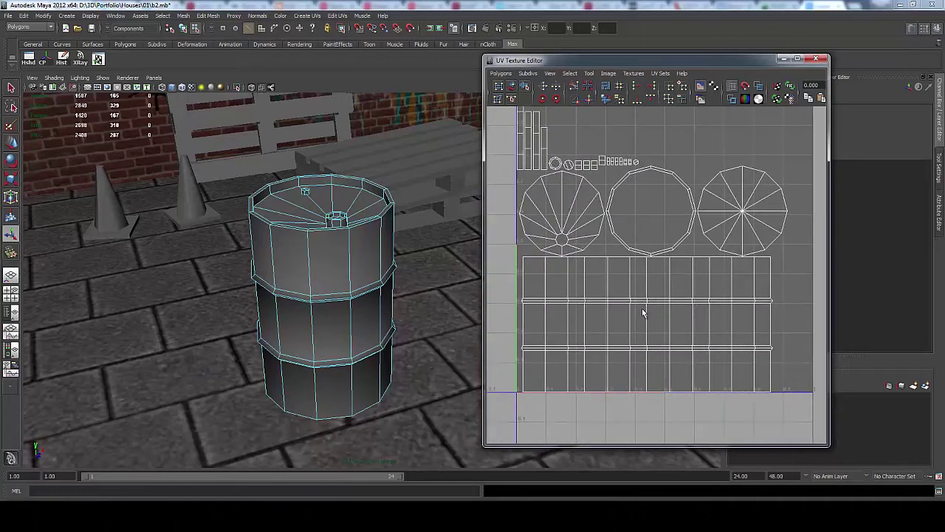
right_click_drag(643, 310, 641, 290)
Try to straighten the left and right border UVs of the barrel side shell, and undo the alignment
left_click_drag(527, 403, 513, 250)
left_click(637, 86)
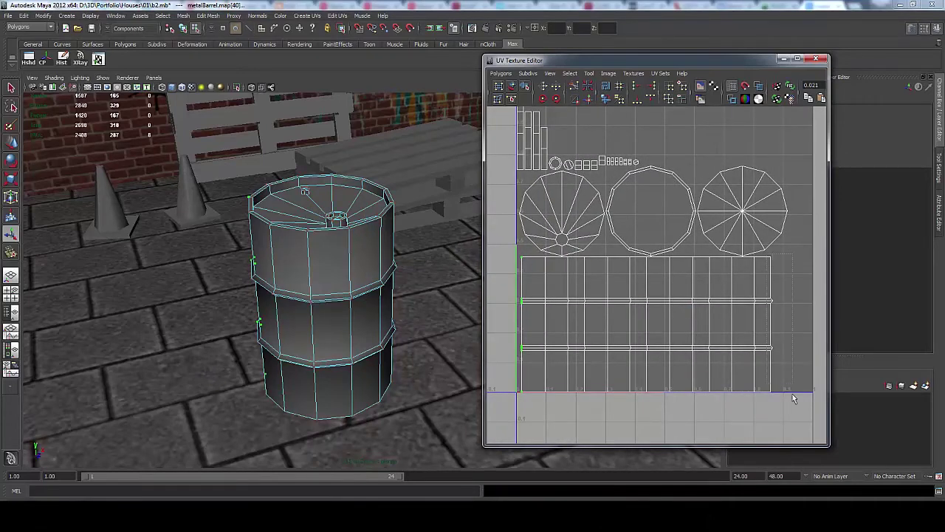
left_click_drag(794, 396, 763, 251)
left_click(652, 87)
left_click_drag(539, 399, 765, 254)
key("ctrl+z")
key("ctrl+z")
key("ctrl+z")
key("ctrl+z")
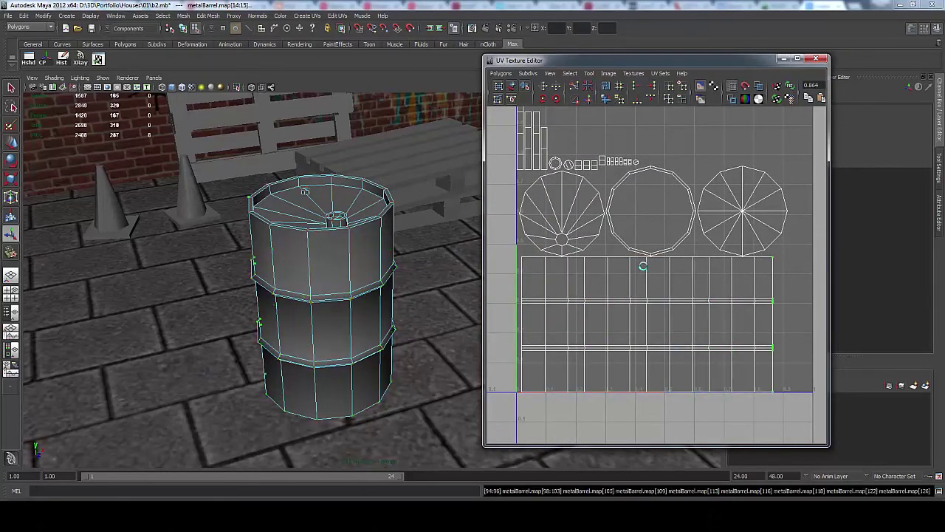
Move the entire barrel side shell slightly down, away from the round lid and base shells
mouse_move(643, 266)
right_mouse_down("ctrl")
mouse_move(659, 261)
mouse_move(645, 271)
right_mouse_up("ctrl")
right_click_drag(655, 303, 667, 287, "ctrl")
key("w")
left_click_drag(646, 276, 645, 285)
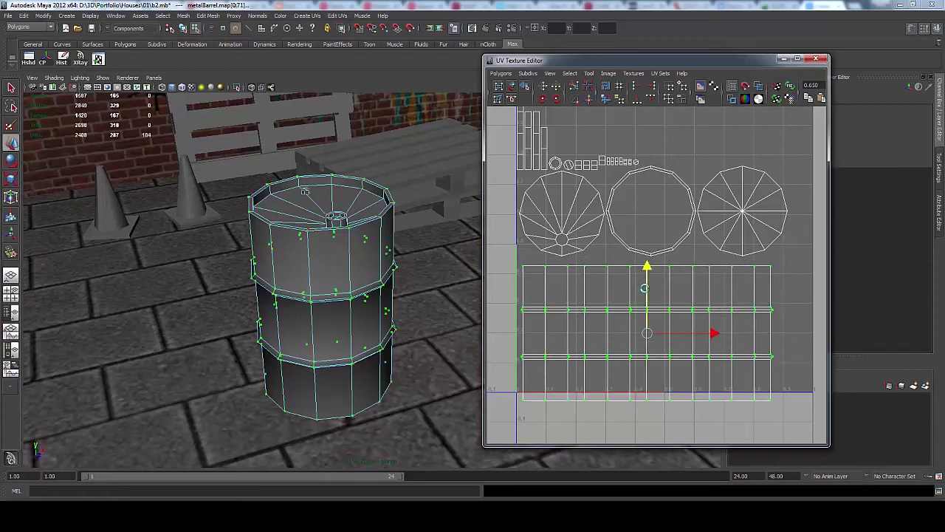
right_click_drag(644, 285, 646, 269, "shift")
key("ctrl+z")
Align the first two UV columns of the side shell vertically and undo the misplaced alignment of the following columns
left_click(547, 262)
left_click(637, 86)
left_click_drag(515, 418, 554, 411)
left_click(638, 86)
left_click(652, 86)
left_click_drag(560, 264, 600, 397)
left_click(640, 96)
key("ctrl+z")
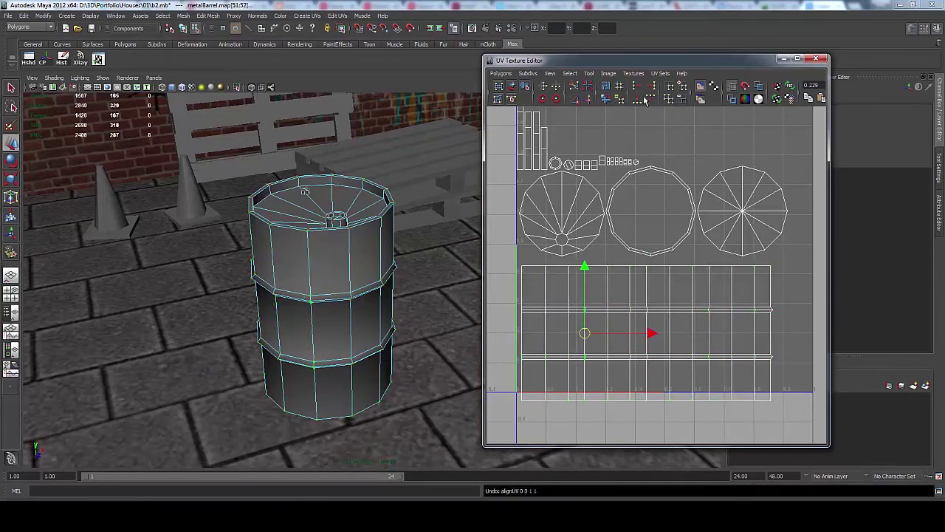
Unfold the third and fourth UV columns of the barrel side shell
left_click(651, 86)
left_click_drag(574, 258, 599, 404)
left_click(566, 297)
left_click_drag(562, 263, 597, 413)
right_click_drag(600, 282, 600, 266, "shift")
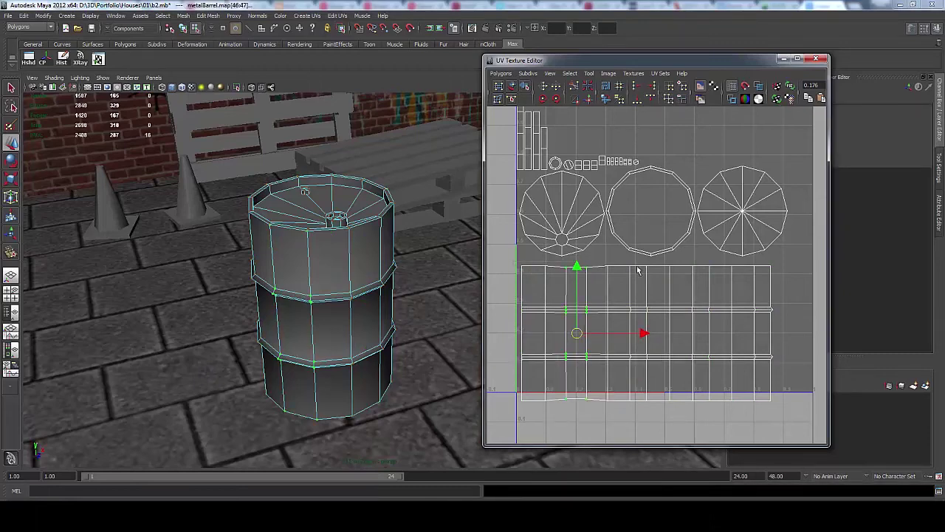
Align the side shell's top border UVs in a straight row and do the same for its bottom border
left_click_drag(637, 270, 782, 277)
left_click(651, 99)
left_click_drag(514, 387, 783, 410)
left_click(637, 99)
left_click(664, 288)
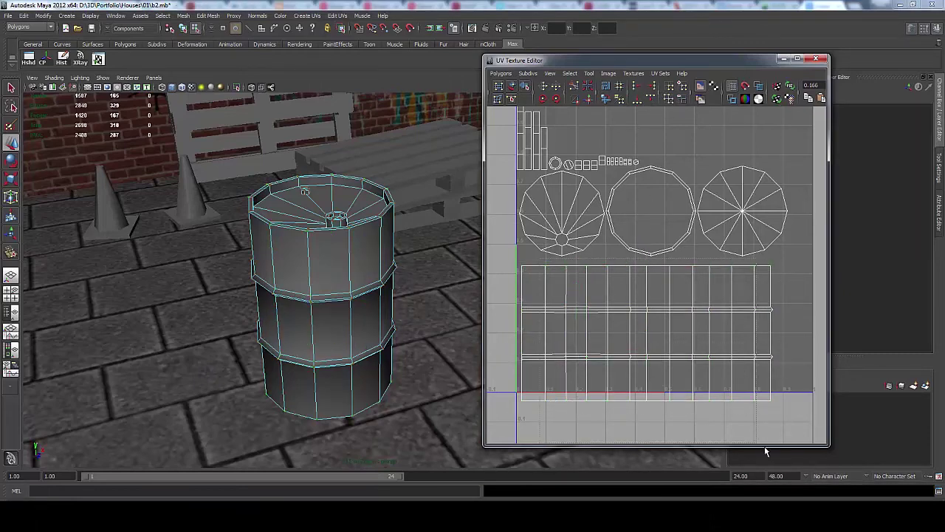
left_click_drag(766, 451, 789, 436)
Unfold the side shell to even out its column spacing and straighten its top and bottom borders
right_click_drag(676, 351, 677, 333, "shift")
scroll(665, 325, "up", 3)
left_click(586, 298)
scroll(587, 298, "down", 2)
left_click_drag(519, 258, 783, 275)
left_click(650, 99)
left_click_drag(517, 375, 777, 408)
left_click_drag(776, 350, 776, 345)
scroll(634, 281, "up", 3)
scroll(633, 280, "down", 2)
left_click(532, 295)
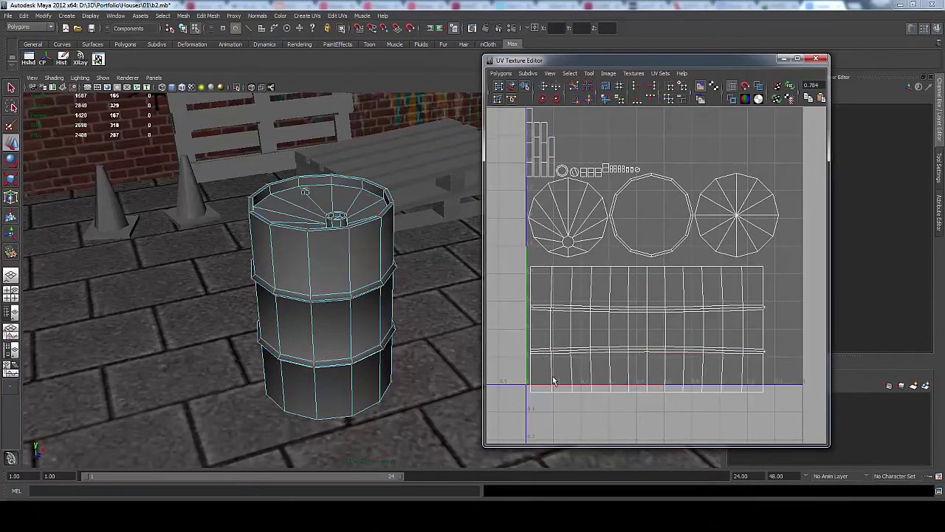
Align the UV columns in the left half of the barrel side shell vertically, one column at a time
left_click(636, 85)
left_click_drag(559, 401, 564, 259)
left_click(637, 85)
left_click_drag(597, 409, 584, 259)
left_click(637, 86)
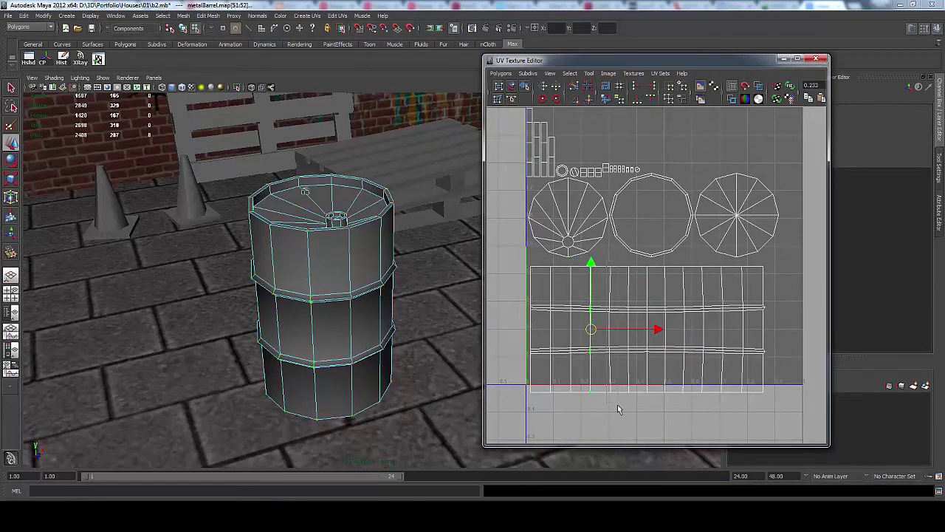
left_click(637, 85)
left_click_drag(619, 407, 671, 402)
left_click(637, 86)
Straighten the remaining UV columns in the right half of the barrel side shell
left_click(651, 86)
left_click_drag(676, 261, 710, 403)
left_click(650, 86)
left_click(650, 87)
left_click_drag(715, 260, 750, 402)
left_click(651, 87)
left_click(650, 87)
left_click_drag(754, 260, 771, 403)
left_click(650, 86)
Select the top row of UVs along the upper ridge and align it horizontally
scroll(666, 248, "up", 2)
middle_click_drag(658, 255, 687, 243, "alt")
left_click(535, 299)
left_click(555, 302)
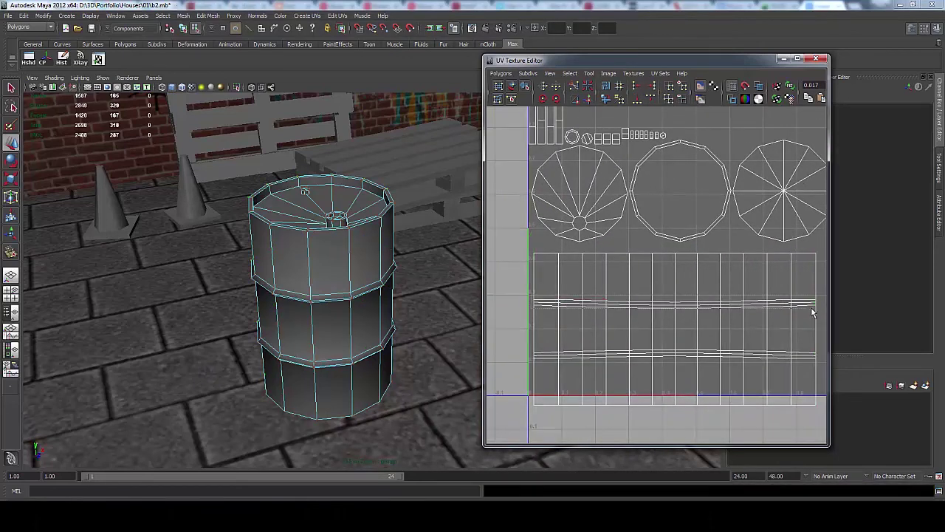
left_click_drag(811, 309, 813, 308)
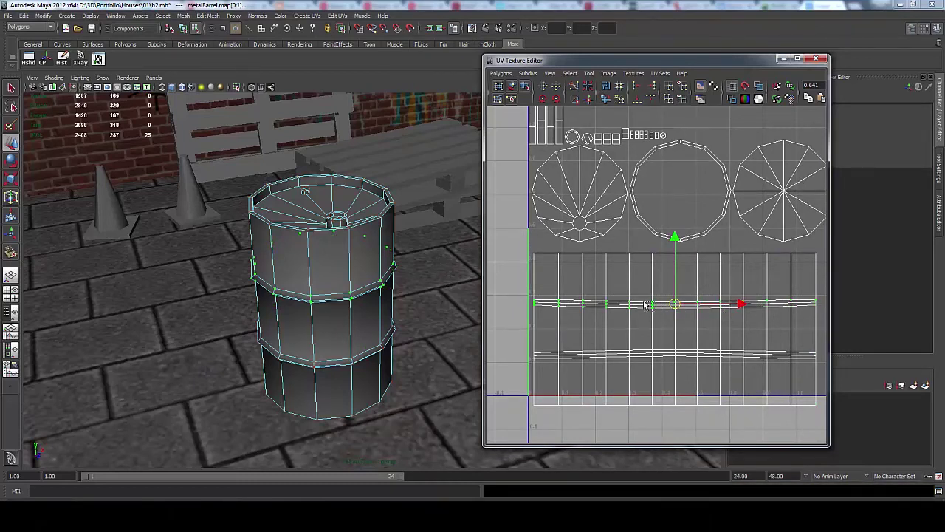
left_click_drag(614, 313, 600, 304, "ctrl")
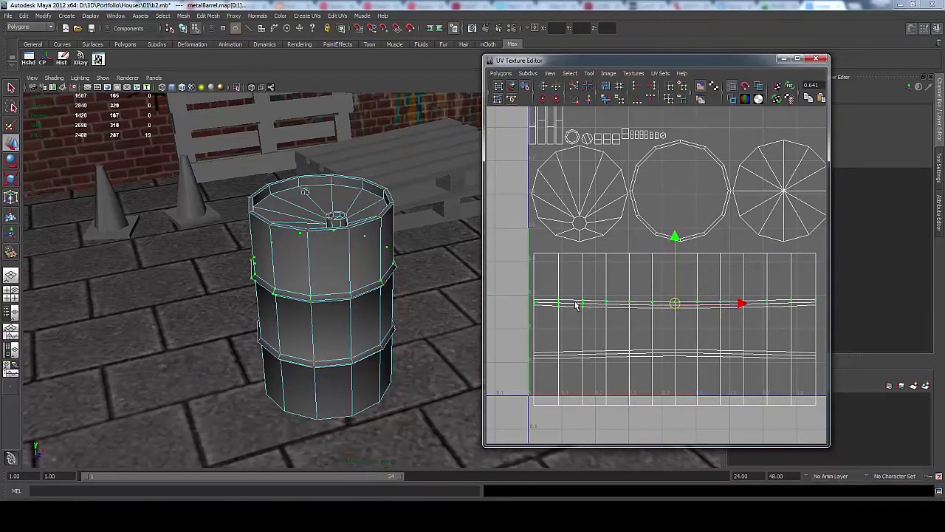
left_click(652, 99)
Align the upper ridge's bottom row of UVs to its lowest point and straighten the ridge's middle row
left_click_drag(612, 308, 750, 310)
left_click_drag(762, 302, 779, 313, "shift")
left_click_drag(785, 300, 822, 304, "shift")
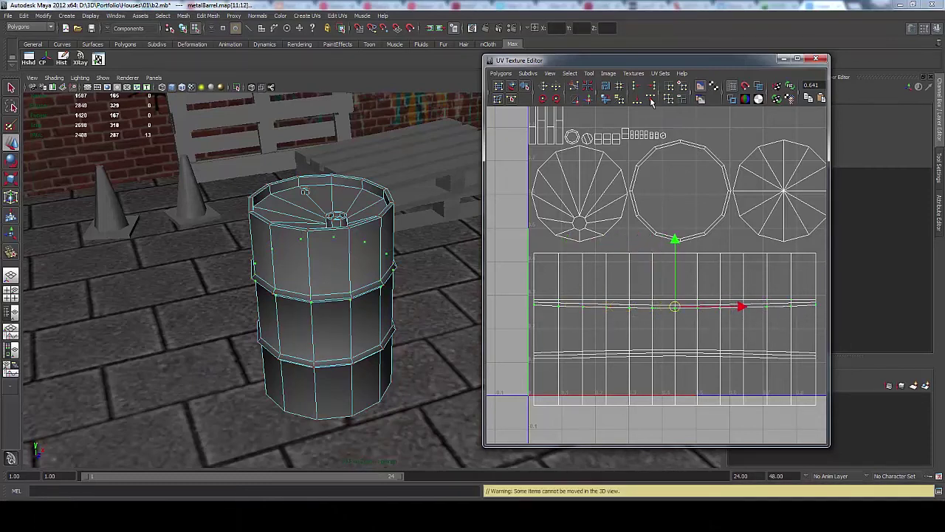
left_click(651, 99)
key("ctrl+z")
left_click(641, 101)
left_click_drag(530, 301, 820, 306)
left_click_drag(648, 303, 708, 306, "shift")
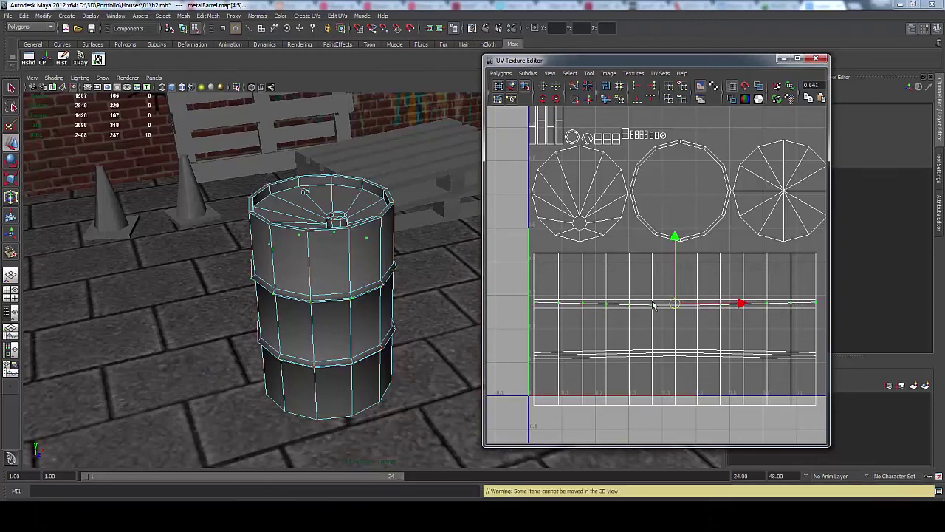
scroll(728, 328, "up", 2)
scroll(684, 260, "down", 1)
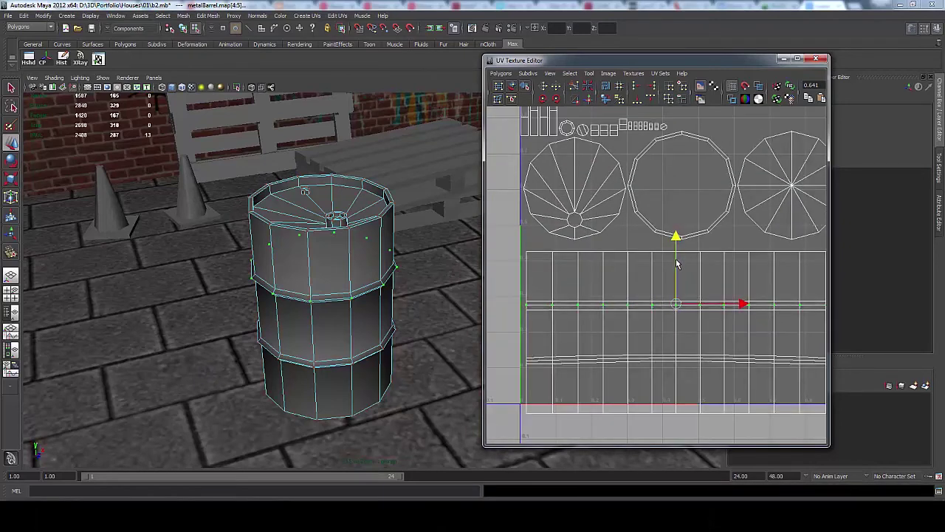
Select the bottom row of UVs along the lower ridge and align it to its lowest point
left_click_drag(571, 359, 636, 362)
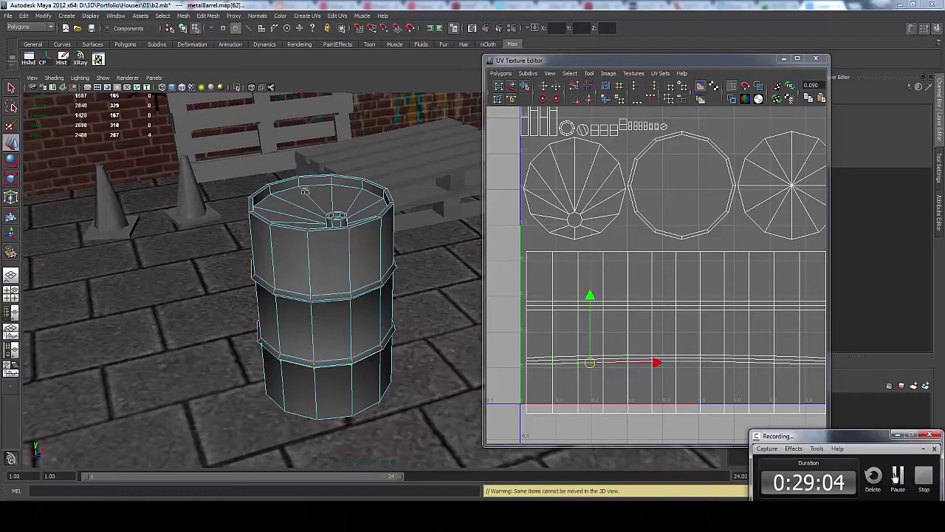
middle_click_drag(649, 365, 588, 336, "alt")
left_click_drag(588, 336, 623, 331)
key("ctrl+z")
left_click_drag(632, 338, 769, 339, "shift")
middle_click_drag(673, 292, 721, 294, "alt")
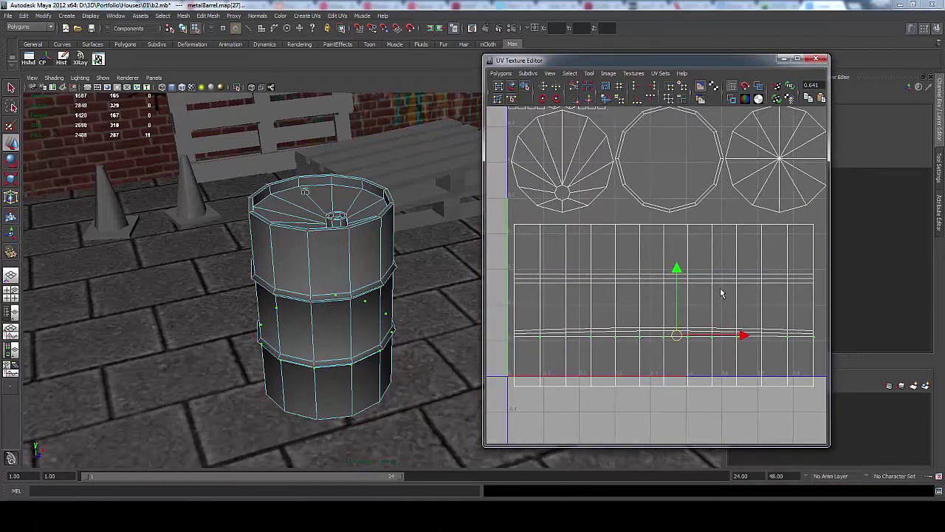
left_click(760, 339, "shift")
left_click(637, 99)
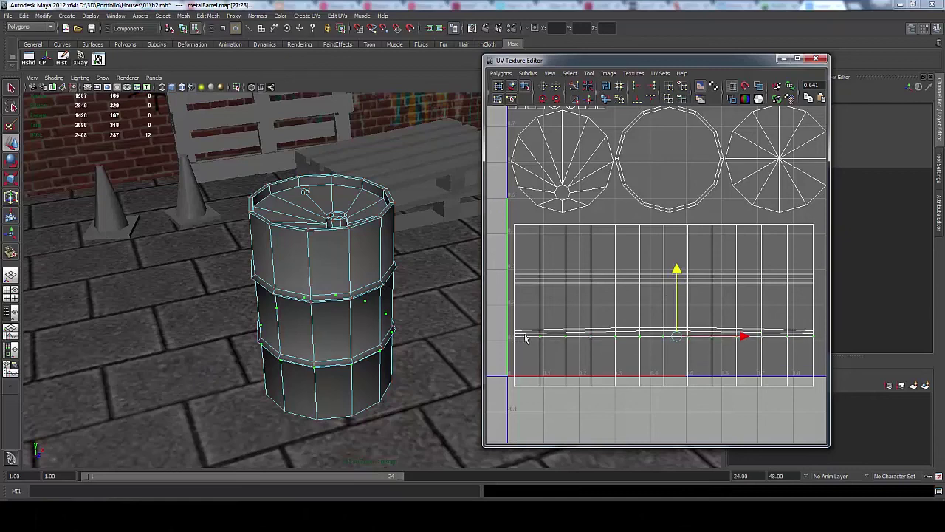
left_click_drag(526, 338, 510, 334, "shift")
left_click(638, 98)
Straighten the top and middle UV rows of the lower ridge horizontally
left_click_drag(824, 325, 506, 338)
key("ctrl+z")
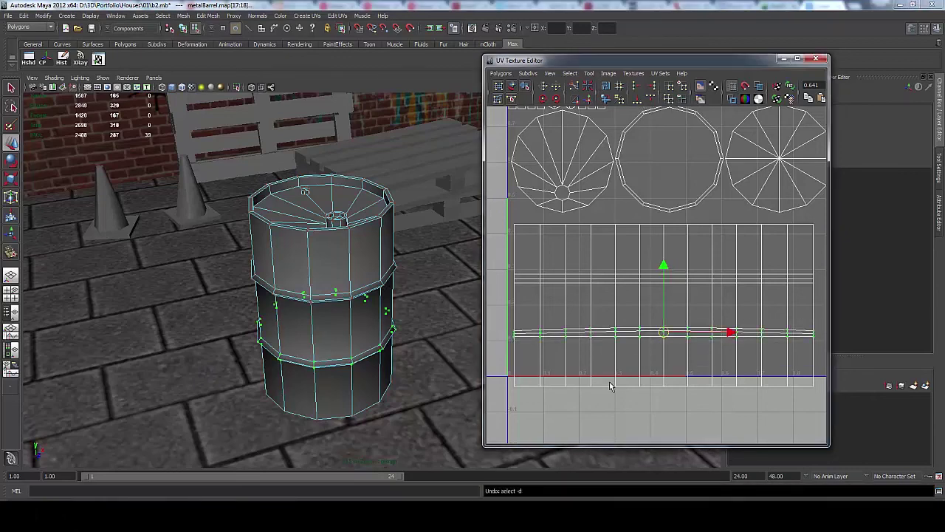
left_click_drag(624, 352, 819, 334)
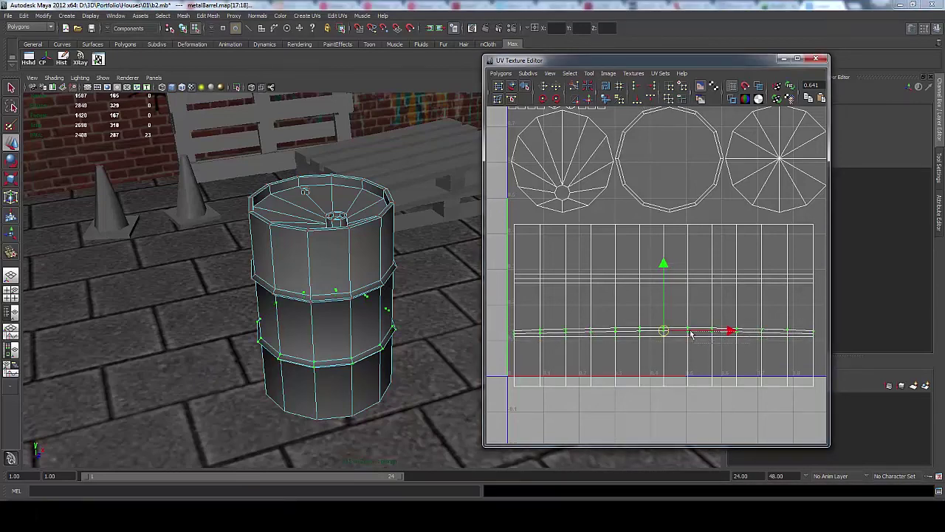
scroll(691, 334, "up", 2)
left_click_drag(600, 341, 496, 344, "ctrl")
middle_click_drag(496, 344, 605, 336, "alt")
left_click_drag(606, 342, 583, 337, "ctrl")
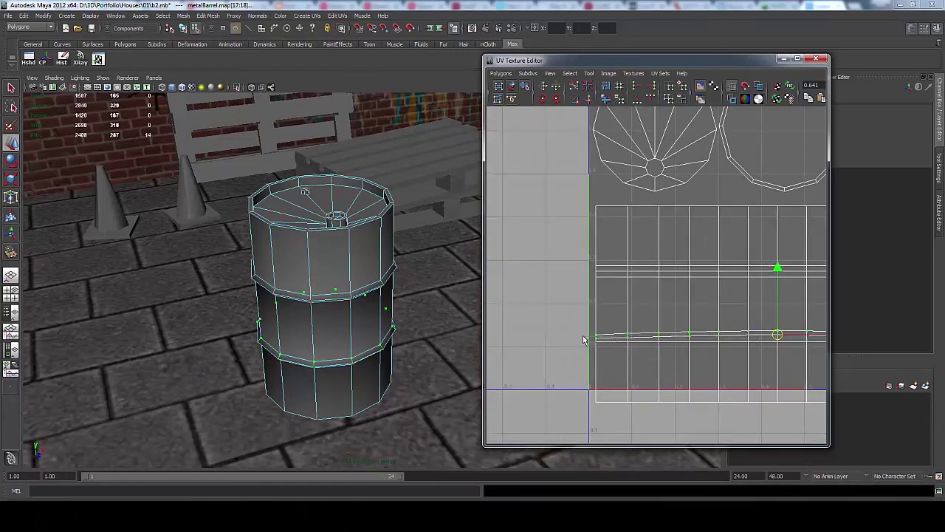
middle_click_drag(619, 332, 494, 349, "alt")
scroll(509, 333, "down", 2)
left_click_drag(809, 343, 811, 345)
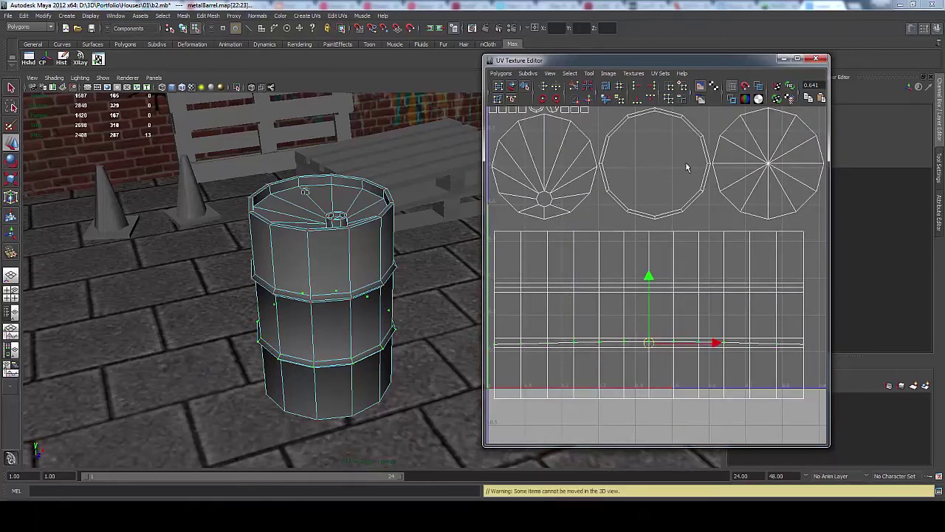
left_click(638, 99)
Select the whole barrel side shell and scale it down uniformly to a little over half its size
left_click_drag(650, 277, 650, 274)
scroll(639, 313, "down", 3)
left_click(533, 381)
left_click_drag(560, 361, 777, 237)
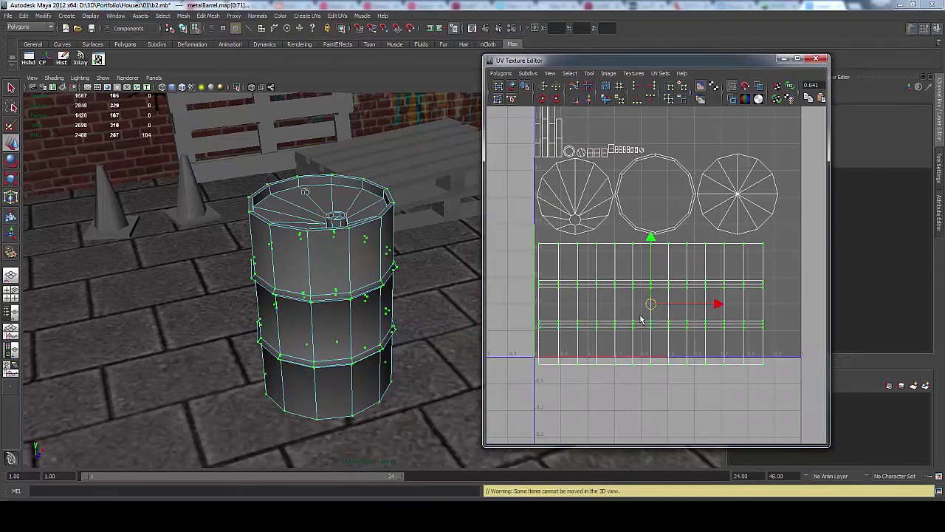
key("r")
left_click_drag(649, 304, 628, 333)
left_click(626, 250)
middle_click_drag(627, 248, 623, 313, "alt")
Move and sew the narrow vertical rim shells into one long strip
right_click(566, 231)
right_click_drag(566, 232, 566, 208)
middle_click_drag(592, 224, 622, 261, "alt")
left_click(571, 204)
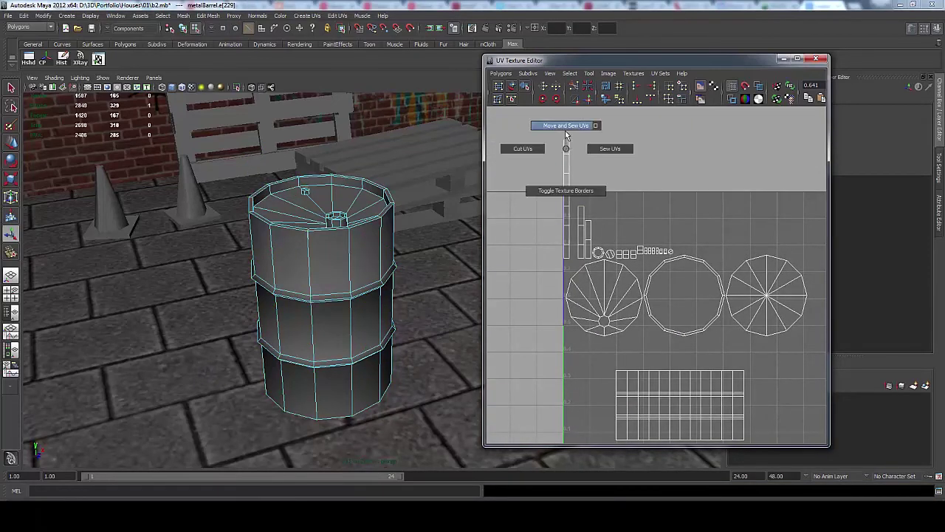
right_click_drag(567, 134, 567, 135, "shift")
middle_click_drag(566, 134, 585, 287, "alt")
left_click(597, 167)
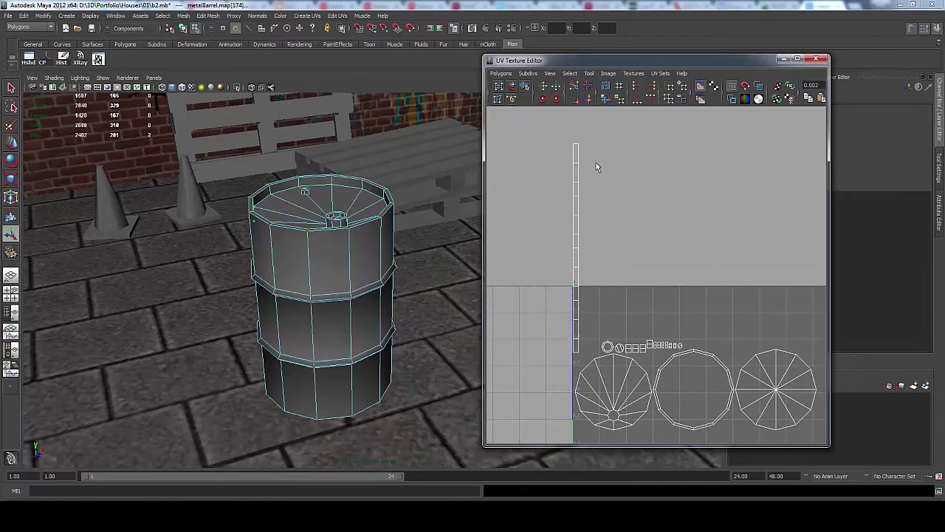
Rotate the long rim strip to horizontal and move it along the top edge of the UV space
right_click_drag(581, 297, 581, 274, "ctrl")
left_click(543, 99)
key("w")
middle_click_drag(627, 279, 729, 322)
middle_click_drag(666, 314, 672, 260, "alt")
Move and sew the small rectangular collar shells into one vertical strip
scroll(605, 312, "up", 5)
key("F10")
left_click(606, 310)
left_click_drag(318, 273, 413, 303, "alt")
right_click_drag(579, 294, 580, 264, "shift")
right_click_drag(638, 284, 641, 246, "shift")
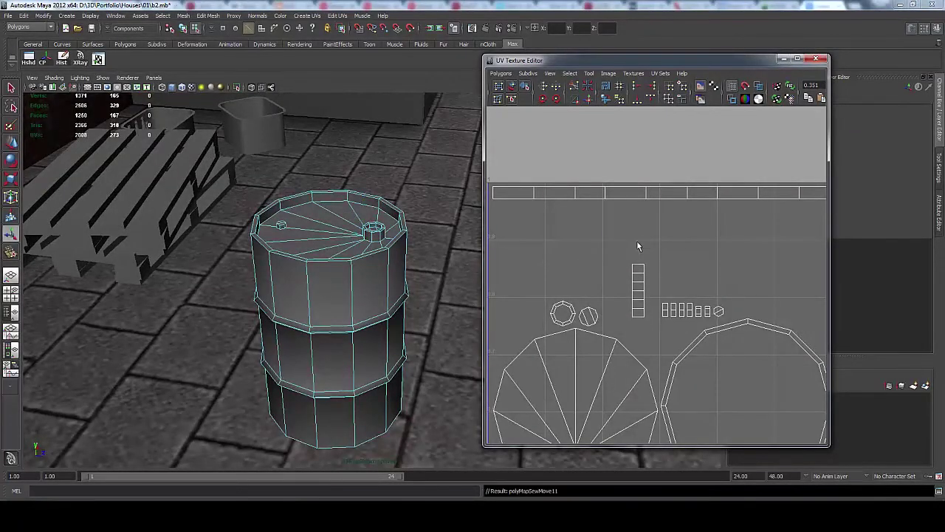
left_click(639, 271)
right_click_drag(639, 279, 640, 251, "shift")
left_click_drag(408, 234, 329, 238, "alt")
scroll(645, 318, "down", 5)
scroll(649, 321, "up", 7)
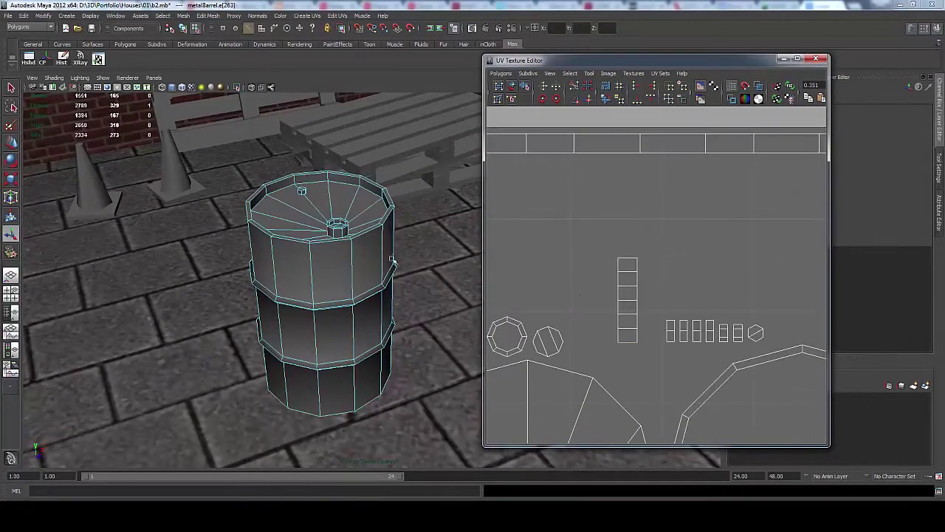
Turn on the texture border display and inspect the collar's seams up close on the barrel lid
right_click_drag(392, 260, 443, 260, "alt")
left_click_drag(355, 258, 432, 257, "alt")
right_click_drag(527, 257, 529, 299, "shift")
left_click_drag(122, 289, 377, 286, "alt")
right_click_drag(343, 284, 368, 294, "alt")
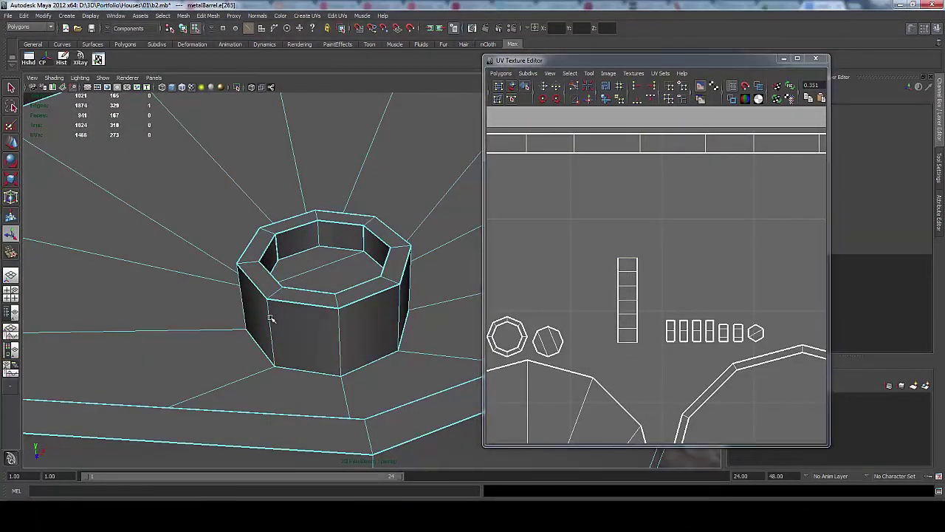
right_click_drag(645, 268, 651, 267, "ctrl")
Move the collar's vertical strip slightly up in the UV layout
key("w")
left_click_drag(628, 270, 628, 252)
left_click_drag(325, 255, 274, 270, "alt")
right_click_drag(610, 272, 629, 274)
right_click_drag(629, 273, 624, 229)
left_click(627, 325)
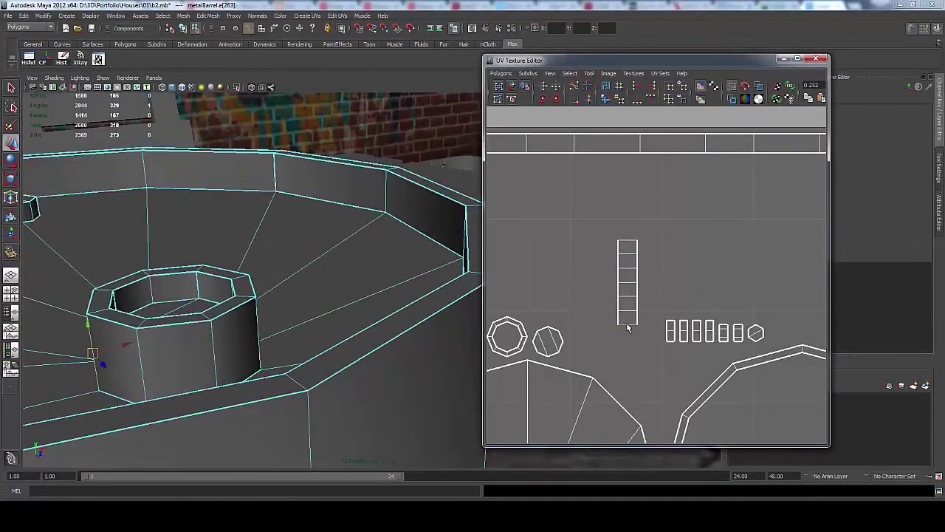
Select all UVs of the collar's vertical strip and unfold them
scroll(610, 282, "up", 1)
right_click_drag(606, 267, 610, 226, "shift")
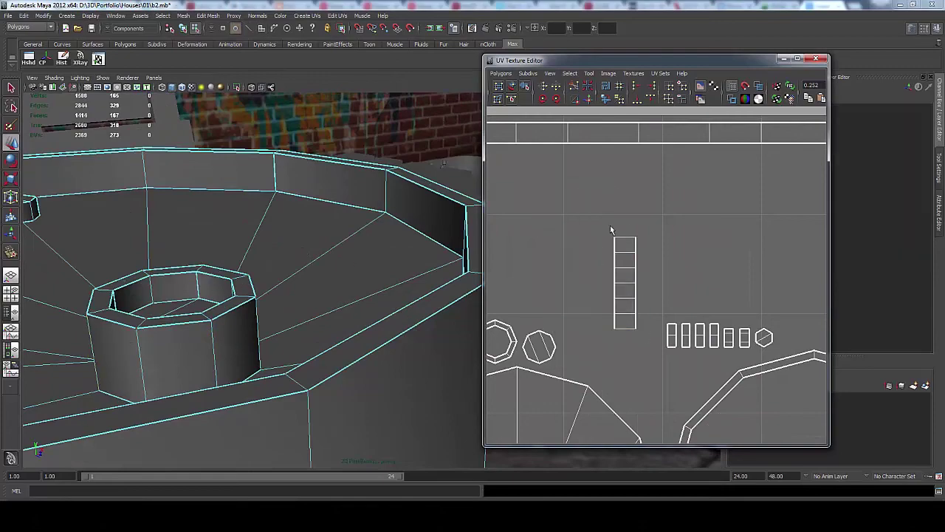
left_click_drag(251, 303, 369, 284, "alt")
left_click_drag(654, 332, 598, 229)
right_click_drag(625, 277, 637, 295, "shift")
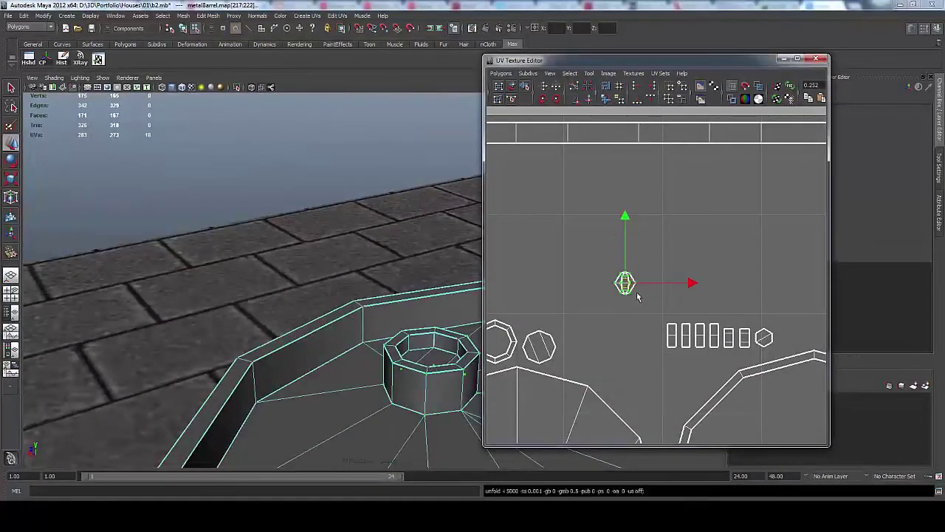
Undo the collar strip's unfold, and move and sew the remaining small rectangular shells into two vertical strips
scroll(636, 273, "up", 5)
key("ctrl+z")
scroll(455, 349, "down", 2)
right_click_drag(608, 414, 608, 386)
left_click_drag(381, 350, 552, 395, "alt")
left_click(296, 409)
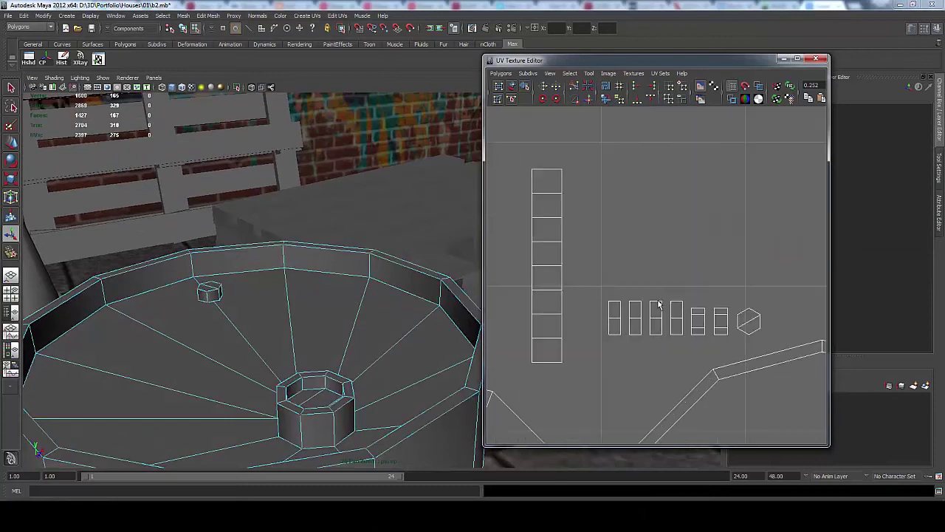
right_click_drag(624, 307, 634, 251, "shift")
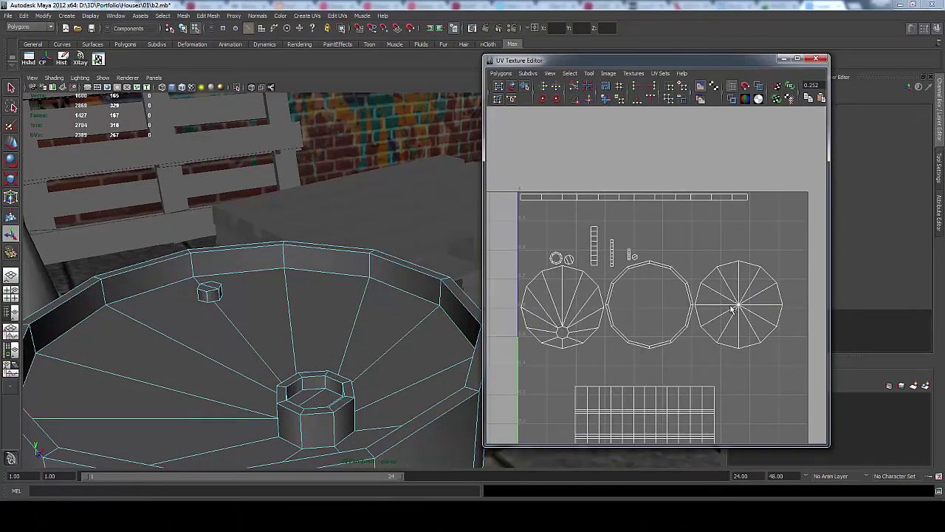
Isolate the barrel and delete the centre vertex of its bottom cap
right_click_drag(327, 321, 347, 310)
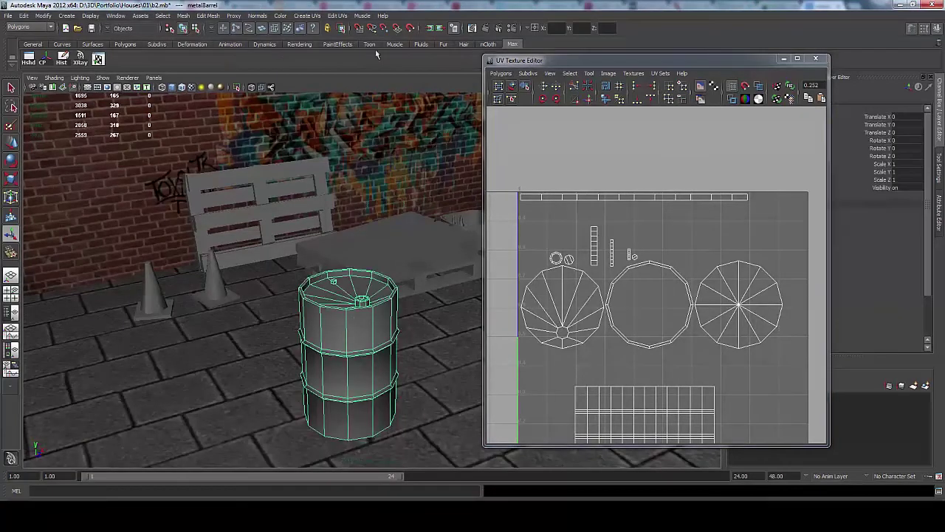
key("ctrl+1")
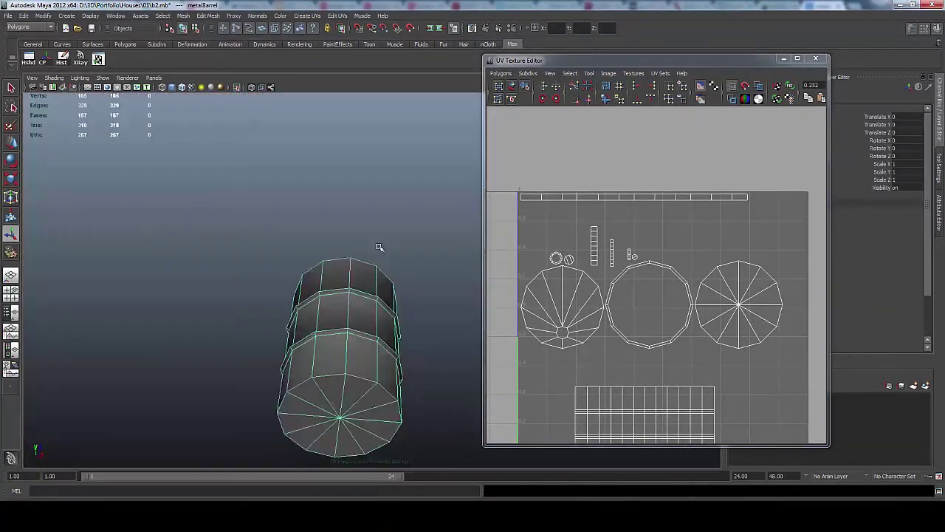
left_click_drag(379, 249, 325, 295, "alt")
right_click_drag(327, 296, 279, 309)
left_click(327, 295)
scroll(325, 296, "up", 2)
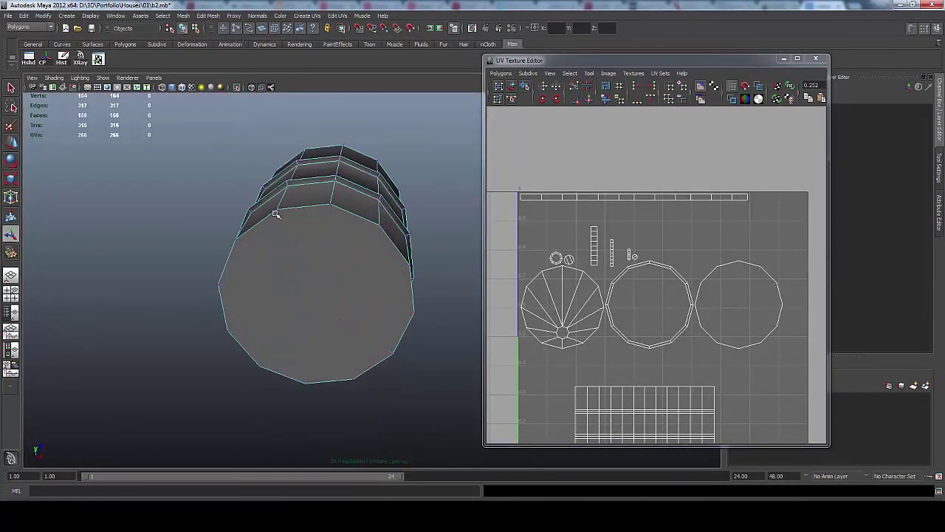
Connect opposite vertices of the barrel's bottom cap with four parallel edges
left_click(277, 210)
left_click(227, 331, "shift")
right_click_drag(227, 330, 252, 413, "shift")
left_click(259, 366, "shift")
left_click(379, 226)
left_click(306, 383, "shift")
right_click_drag(306, 383, 309, 428, "shift")
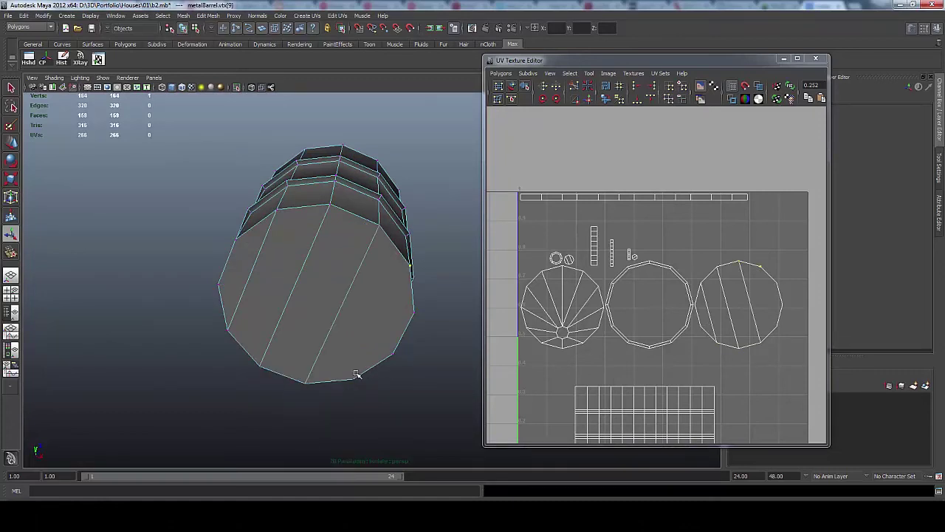
left_click(410, 266, "shift")
right_click_drag(410, 266, 409, 319, "shift")
scroll(409, 318, "down", 3)
left_click_drag(384, 255, 383, 375, "alt")
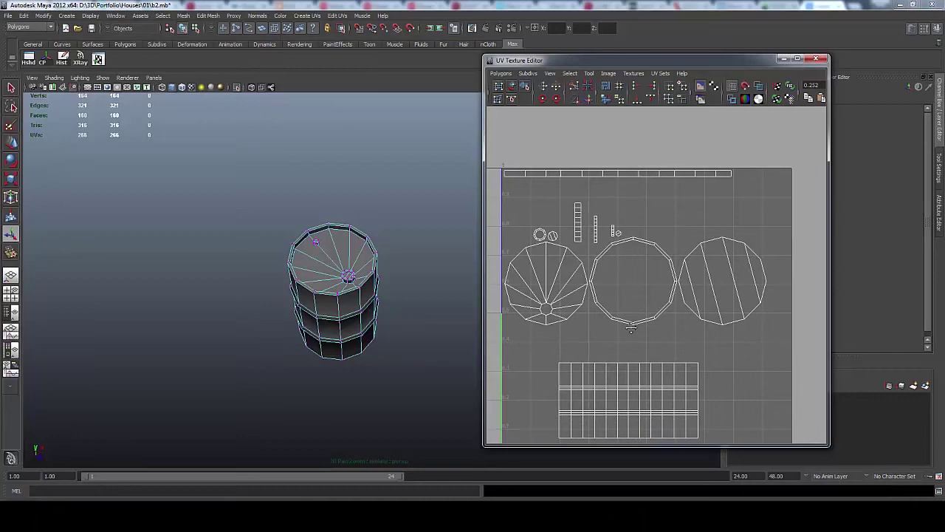
scroll(583, 351, "up", 3)
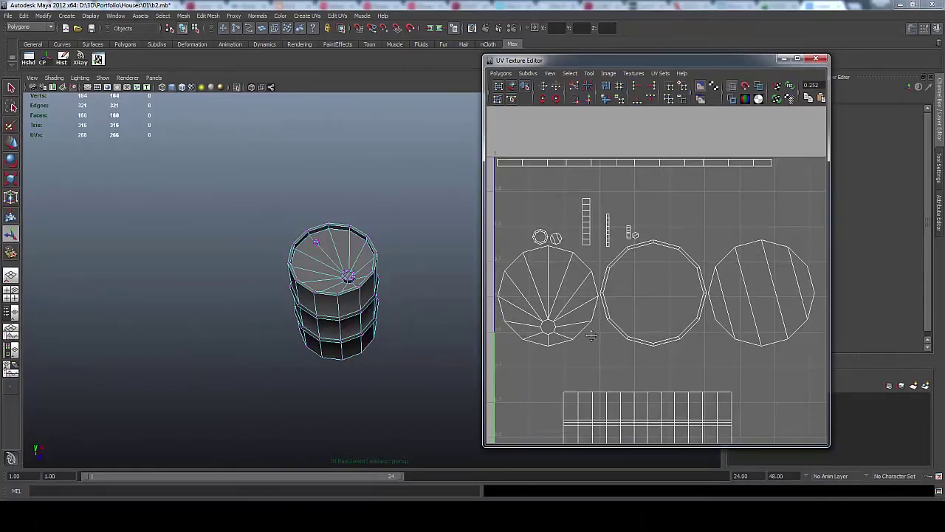
Rotate the collar and cap strips to horizontal in the UV layout and stack them closely with the short cap strip lowest
scroll(584, 351, "up", 3)
middle_click_drag(508, 378, 583, 351, "alt")
left_click_drag(523, 188, 566, 206)
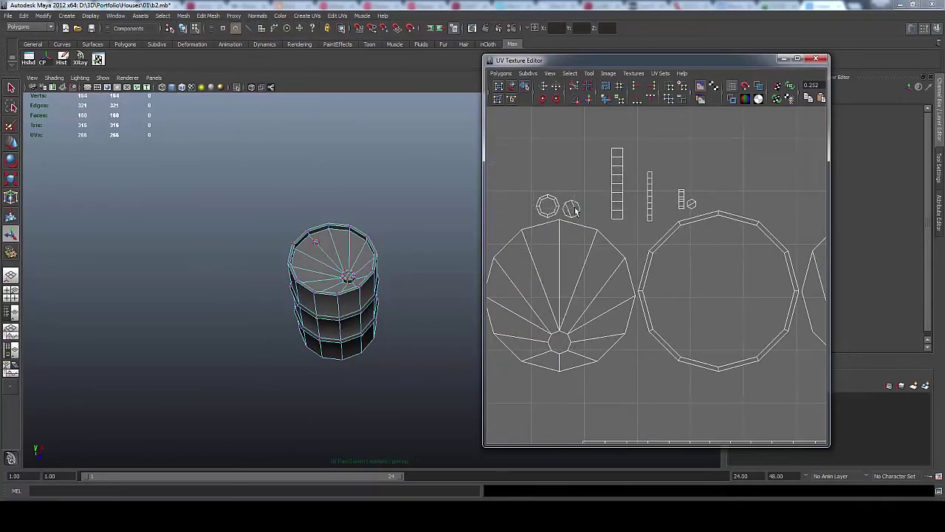
left_click_drag(640, 163, 629, 194)
key("w")
scroll(624, 231, "up", 3)
middle_click_drag(622, 231, 627, 343, "alt")
left_click(614, 201)
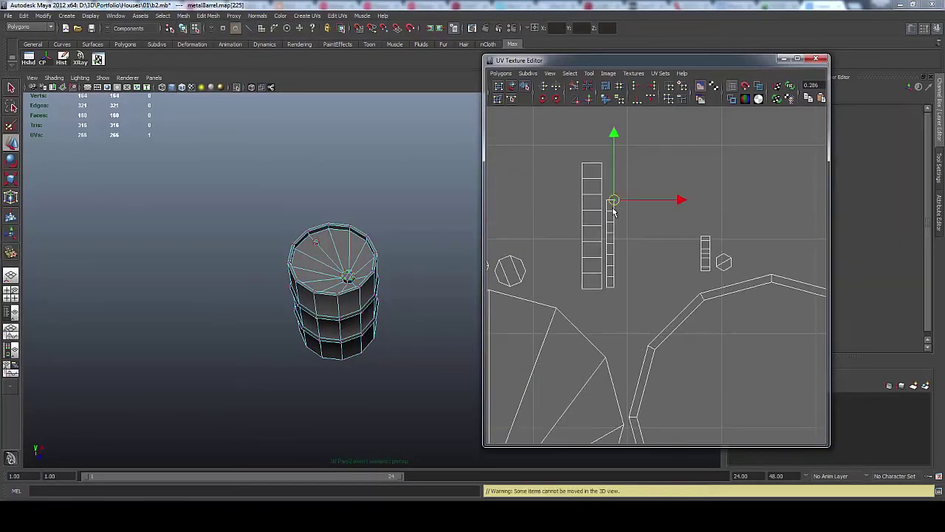
scroll(613, 212, "up", 1)
left_click_drag(616, 299, 559, 133)
left_click(543, 99)
left_click(723, 276)
left_click(546, 101)
left_click_drag(723, 276, 637, 244)
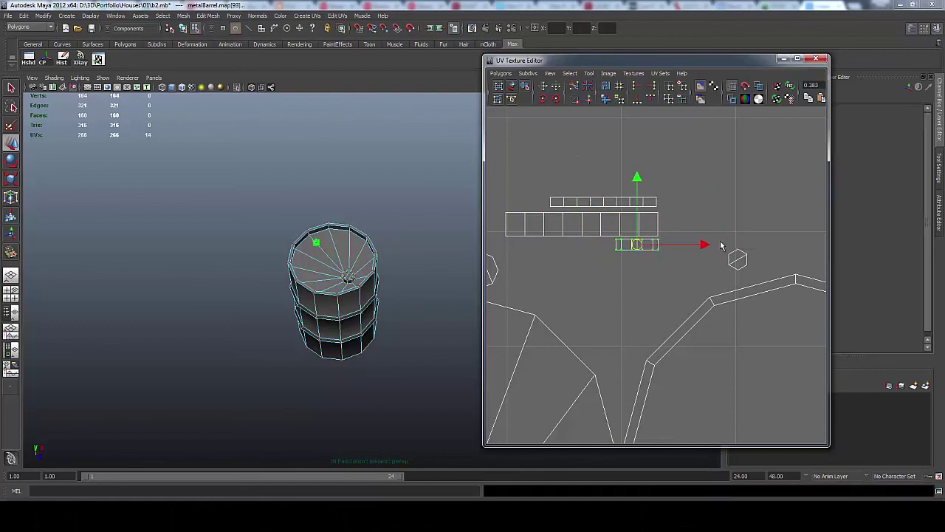
Place the hexagonal cap shell beside its strip and group the octagon and ring shells next to the wide collar strip
left_click(738, 259)
left_click_drag(738, 259, 670, 244)
middle_click_drag(670, 244, 771, 282, "alt")
left_click(579, 280)
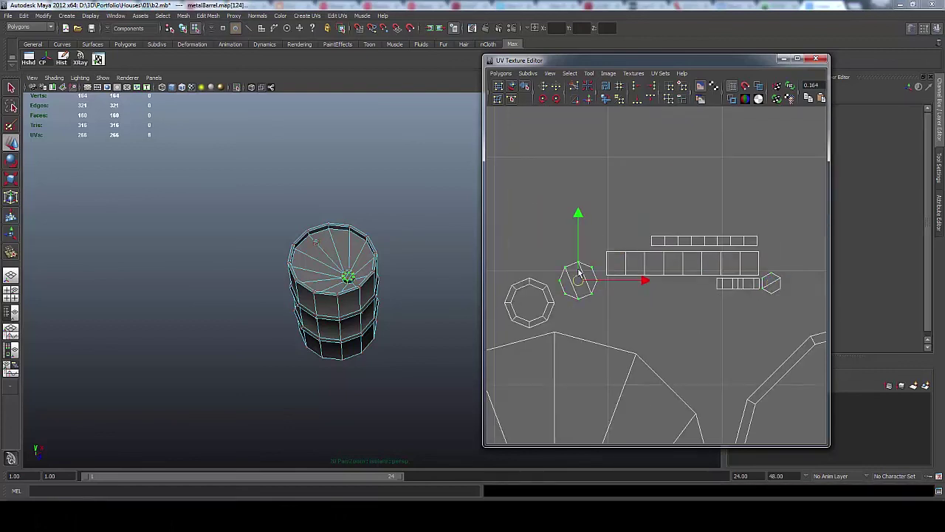
left_click(530, 282)
left_click_drag(529, 302, 597, 226)
scroll(633, 292, "down", 5)
middle_click_drag(670, 341, 571, 308, "alt")
Move the barrel's bottom cap shell onto the rim ring shell and scale it down to fit inside
left_click(757, 256)
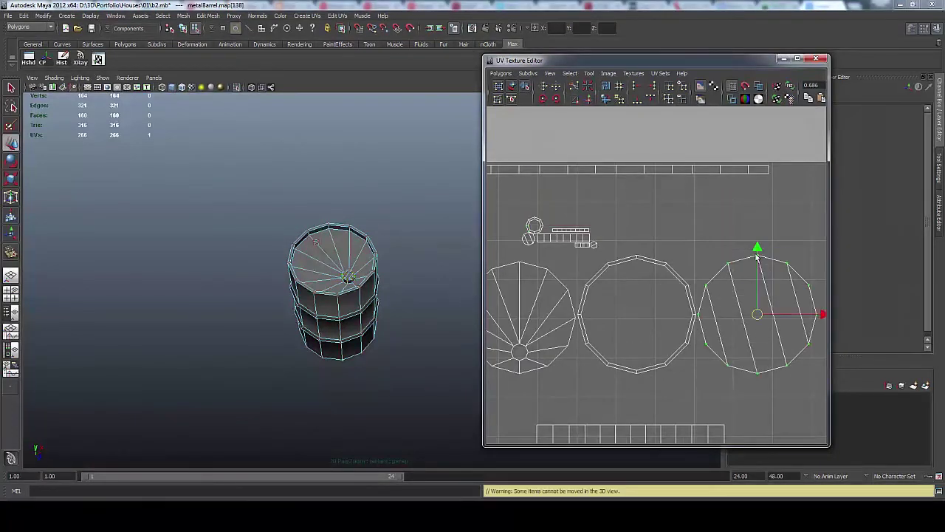
left_click_drag(800, 313, 641, 320)
key("r")
key("ctrl+z")
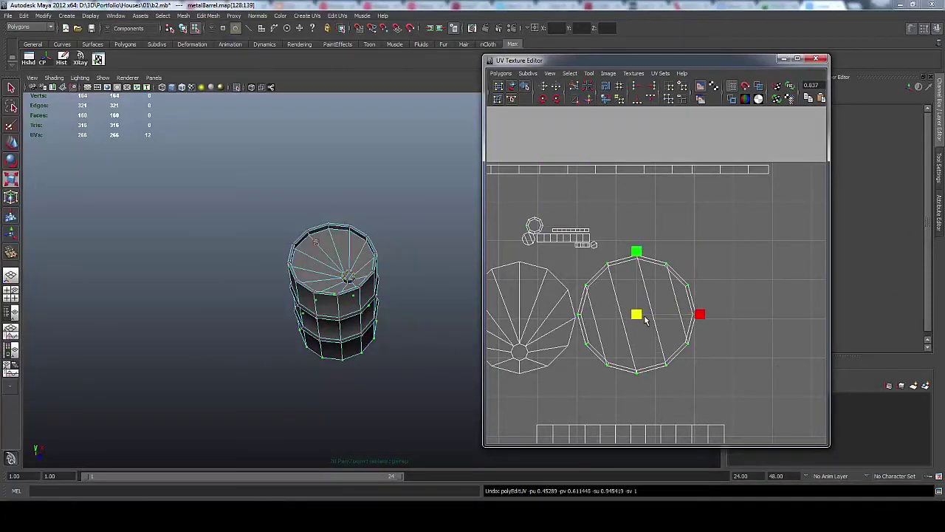
key("z")
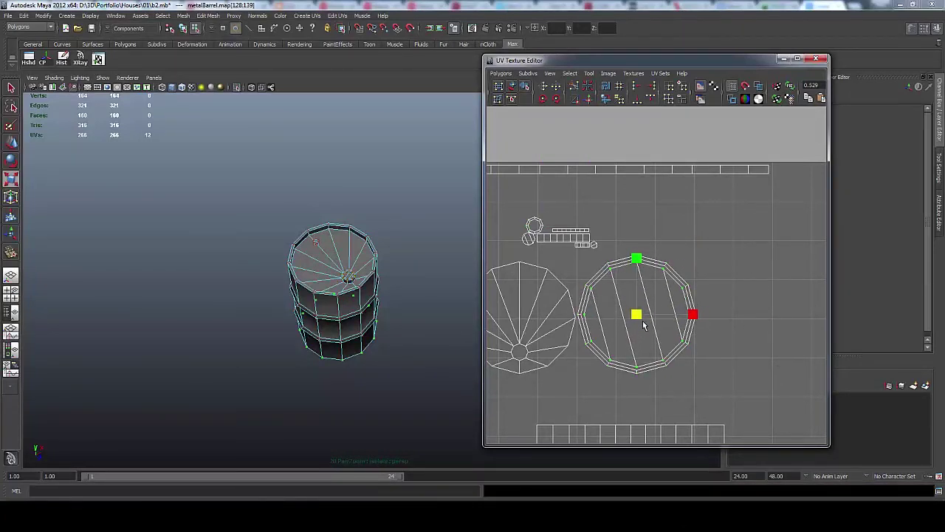
Move the lid, rim and bottom cap shells together so they sit above the barrel body's grid shell
scroll(643, 325, "down", 4)
key("e")
left_click_drag(588, 319, 645, 319)
key("w")
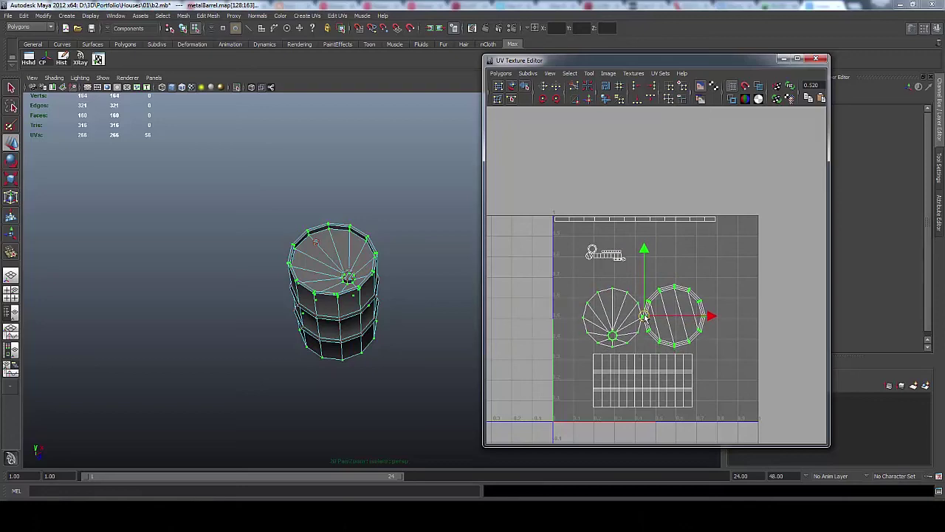
Move the small collar and cap shells into the gap between the large circular shells and the body's grid shell
scroll(645, 318, "up", 2)
left_click_drag(545, 224, 569, 252)
left_click_drag(561, 241, 633, 369)
scroll(633, 369, "up", 5)
middle_click_drag(633, 369, 650, 230, "alt")
left_click_drag(591, 397, 597, 374)
scroll(597, 375, "down", 3)
left_click_drag(521, 164, 619, 211)
left_click_drag(571, 189, 662, 400)
middle_click_drag(662, 399, 638, 287, "alt")
scroll(638, 286, "up", 5)
left_click_drag(603, 304, 607, 317)
left_click(671, 293)
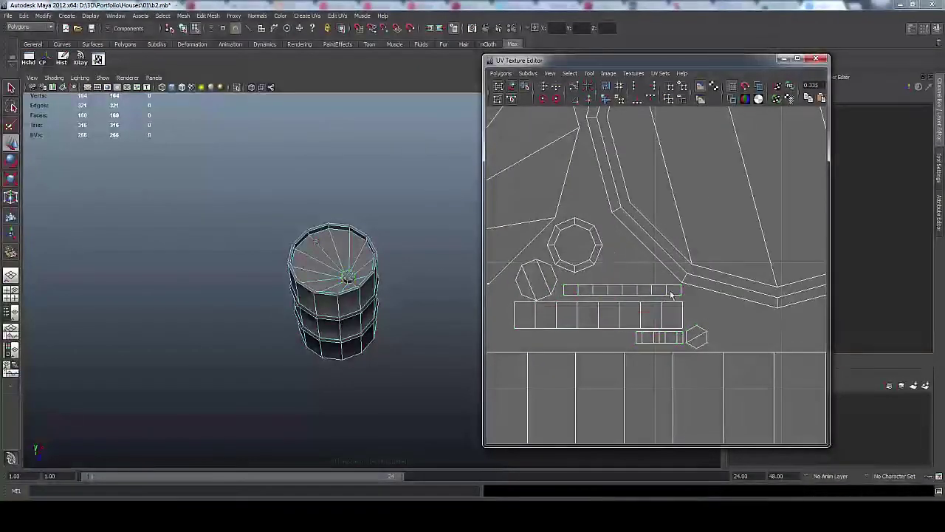
Move the narrow collar strip beneath the wide collar strip, next to the short cap strip
left_click_drag(689, 299, 559, 280)
left_click_drag(623, 290, 568, 339)
scroll(576, 333, "down", 1)
scroll(576, 333, "up", 1)
key("ctrl+z")
key("ctrl+z")
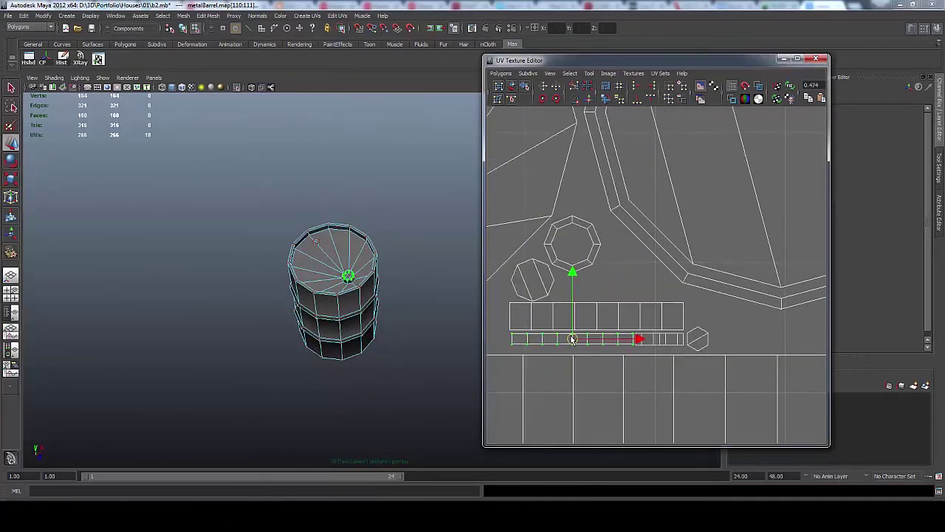
Shift the wide collar strip, cap strip and hexagon clear of the narrow strip and line the narrow strip up with them
left_click_drag(657, 292, 691, 339)
key("ctrl+F12")
left_click_drag(608, 327, 639, 330)
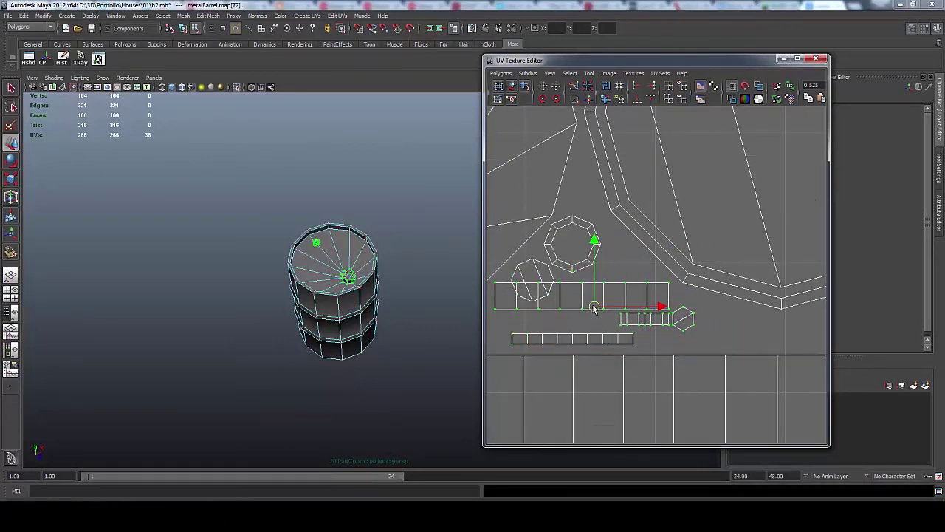
middle_click_drag(594, 308, 643, 312, "alt")
left_click_drag(553, 328, 573, 339)
right_click_drag(574, 339, 591, 326, "ctrl")
left_click_drag(622, 341, 603, 323)
Place the collar's ring and octagon shells side by side above the wide collar strip
left_click_drag(578, 257, 589, 269)
right_click_drag(589, 269, 606, 257, "ctrl")
left_click_drag(590, 283, 663, 263)
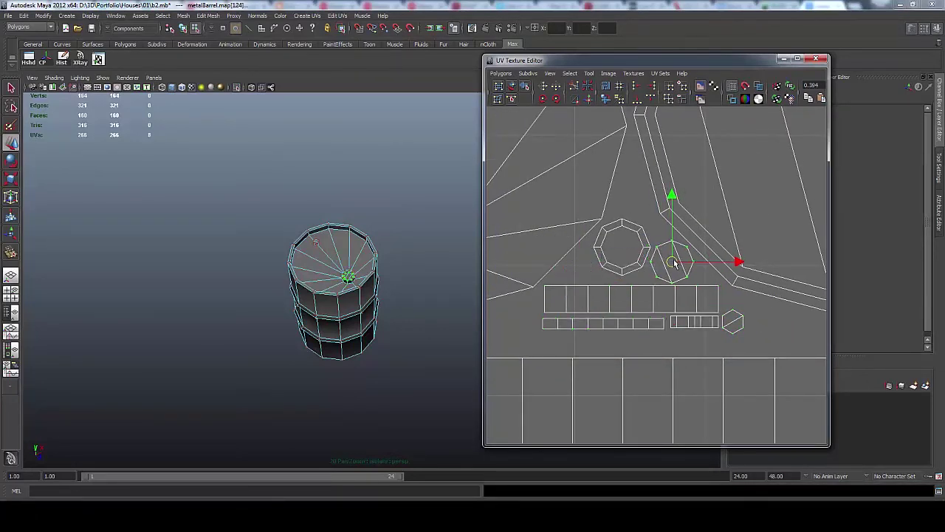
Pack the small shells and the large circular shells closer to the body's grid shell
scroll(673, 264, "down", 5)
left_click_drag(566, 244, 707, 306)
right_click_drag(706, 306, 722, 285)
left_click_drag(650, 143, 658, 154)
left_click(657, 255)
scroll(666, 300, "up", 5)
scroll(664, 303, "down", 6)
right_click_drag(656, 154, 664, 157, "ctrl")
right_click_drag(579, 153, 597, 147, "ctrl")
Move the long rim wall strip beneath the body's grid shell and scale it to the grid's width
left_click_drag(642, 133, 668, 333)
scroll(657, 369, "up", 5)
key("r")
scroll(649, 383, "down", 2)
middle_click_drag(638, 389, 650, 378, "alt")
key("w")
mouse_move(646, 376)
left_mouse_down()
mouse_move(629, 376)
mouse_move(660, 376)
mouse_move(650, 377)
left_mouse_up()
key("w")
left_click_drag(658, 309, 659, 306)
scroll(764, 384, "down", 5)
Select all of the barrel's UVs and fit the layout, slightly enlarged, into the free space among the other props' shells
left_click_drag(582, 193, 741, 359)
key("q")
scroll(680, 308, "up", 3)
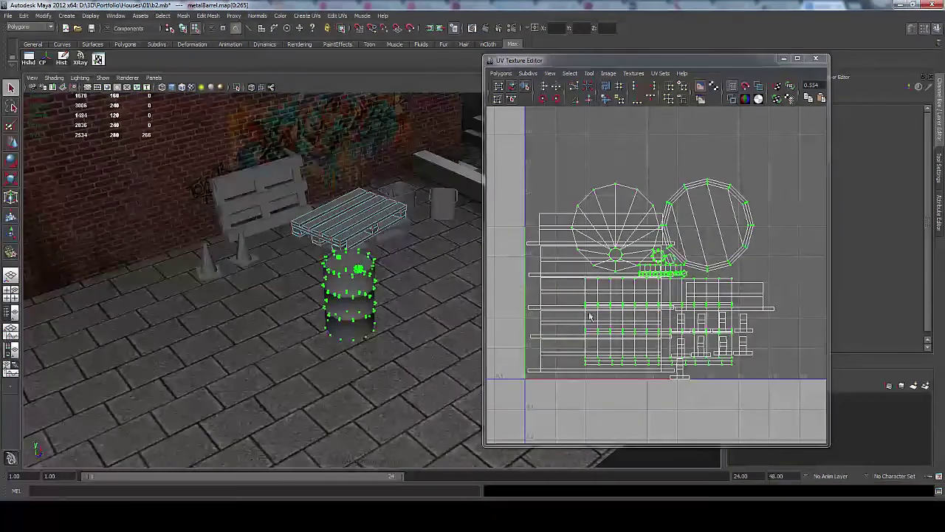
key("w")
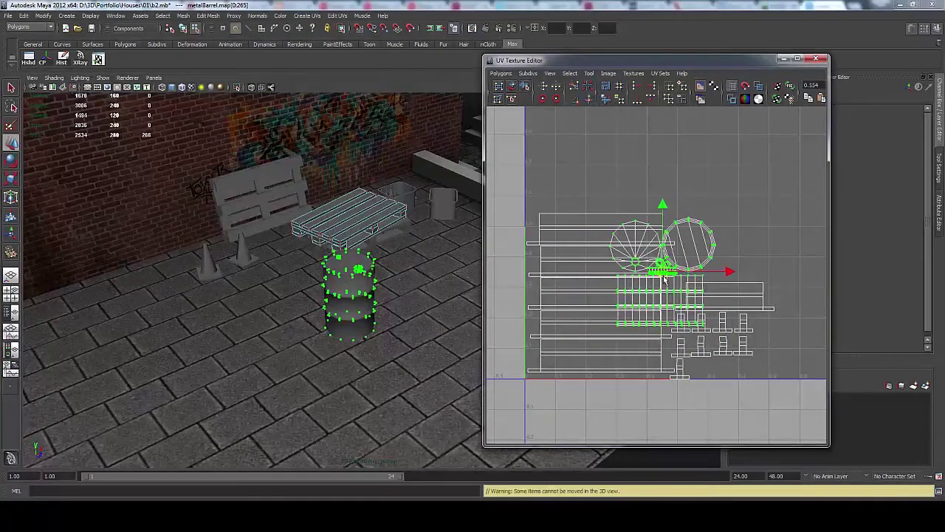
left_click_drag(665, 279, 734, 227)
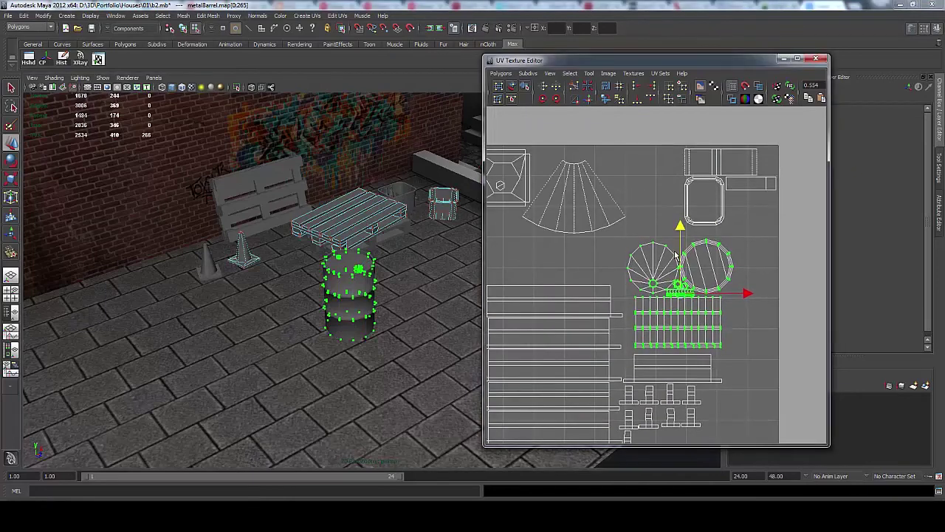
left_click_drag(675, 255, 680, 251)
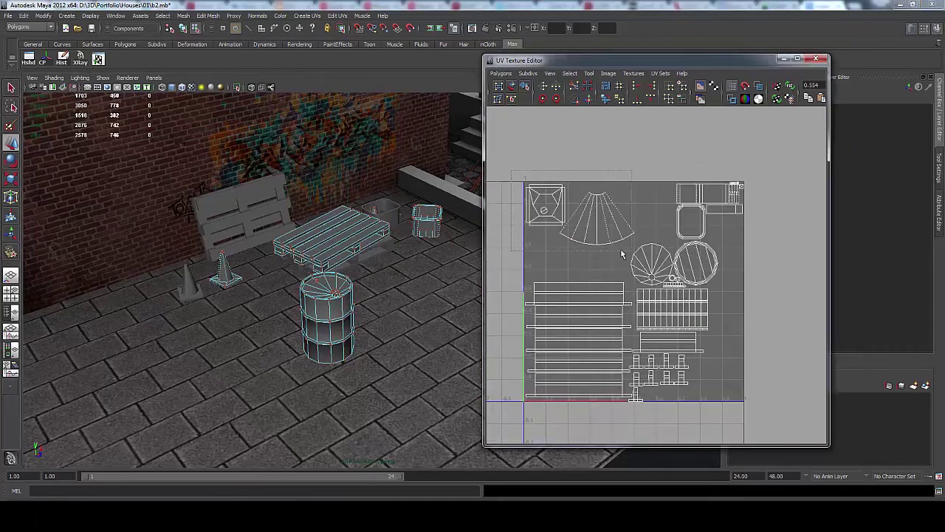
left_click_drag(528, 179, 629, 243)
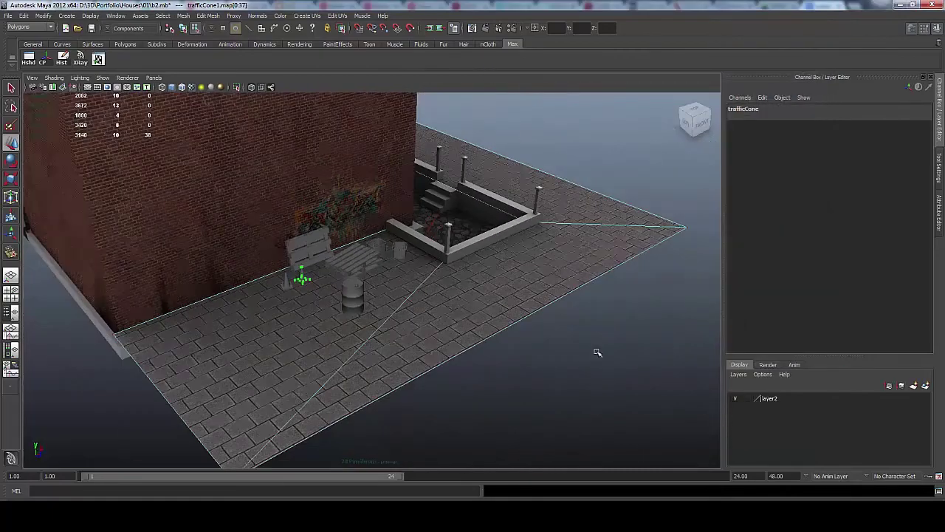
Deselect the traffic cone's UVs and save the scene
left_click(600, 359)
scroll(409, 311, "up", 2)
key("q")
key("ctrl+s")
scroll(445, 319, "down", 1)
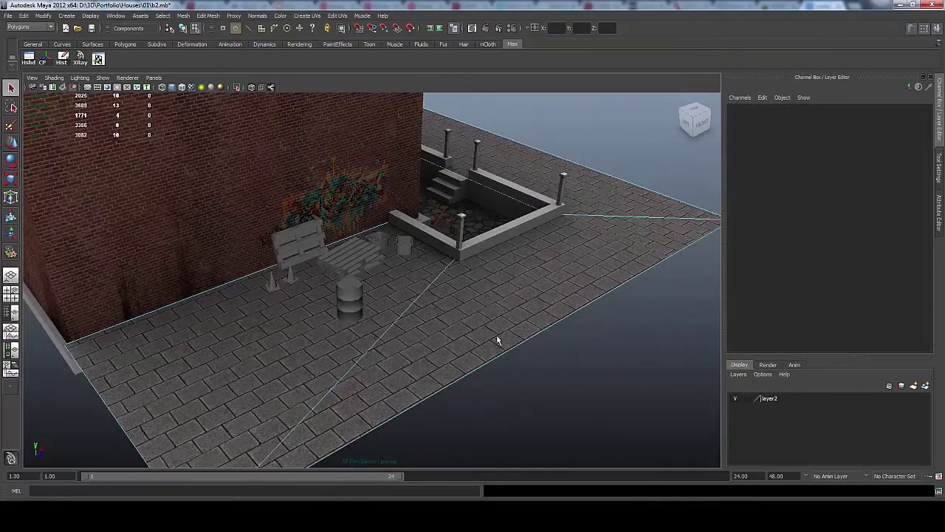
Select the metal barrel as an object and delete its construction history
middle_click_drag(498, 340, 543, 372, "alt")
left_click_drag(481, 325, 376, 311, "alt")
right_click_drag(375, 310, 365, 358, "alt")
left_click(398, 385)
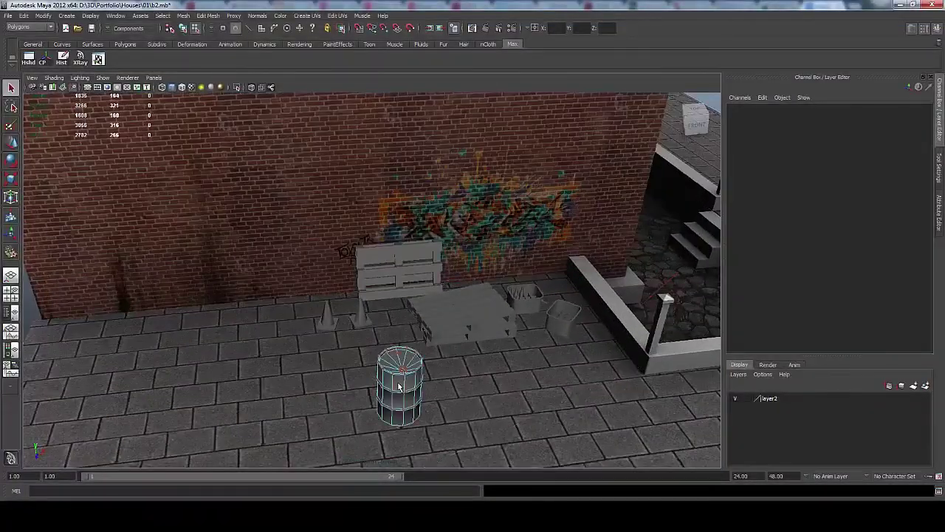
right_click(355, 340)
left_click(383, 325)
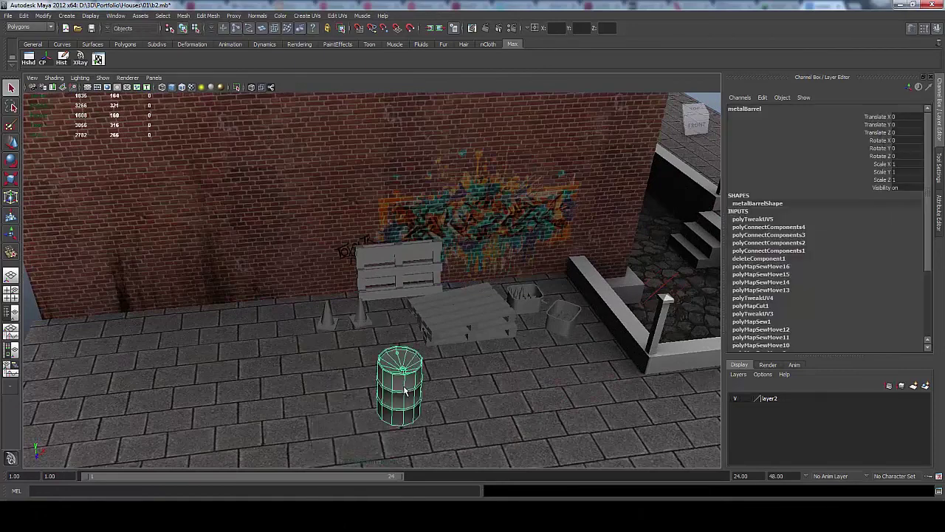
left_click(63, 59)
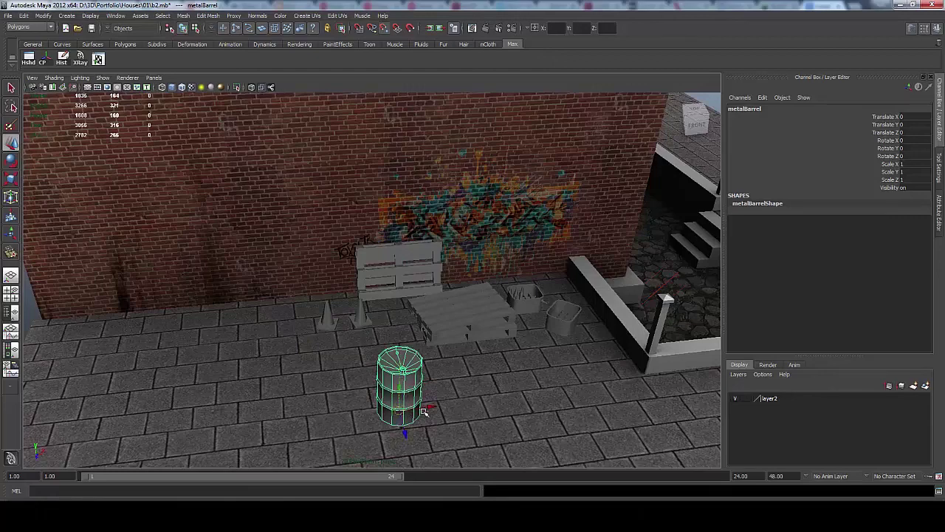
Move the barrel against the brick wall beside the traffic cones, to Translate X -1.632 and Z -2.781
mouse_move(428, 406)
middle_mouse_down()
mouse_move(481, 404)
mouse_move(418, 412)
middle_mouse_up()
left_click_drag(401, 433, 390, 374)
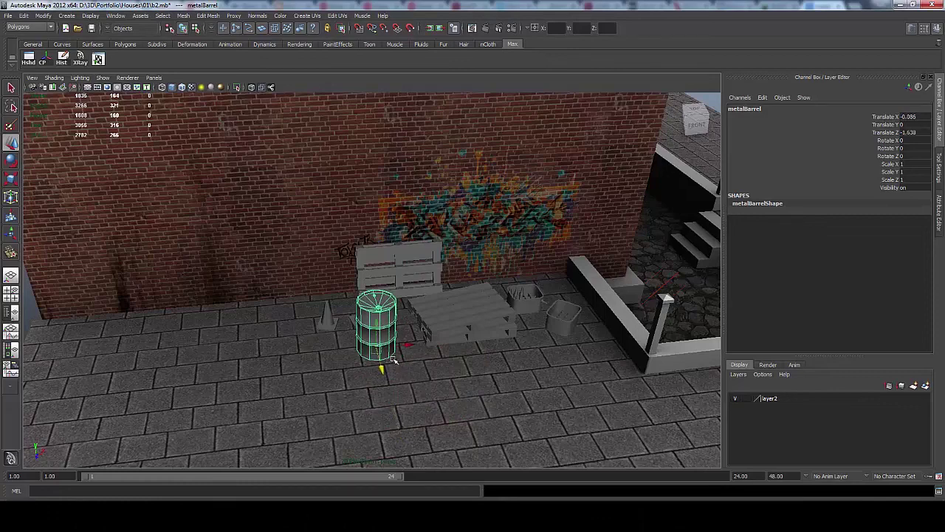
left_click_drag(401, 342, 361, 329)
scroll(326, 337, "up", 2)
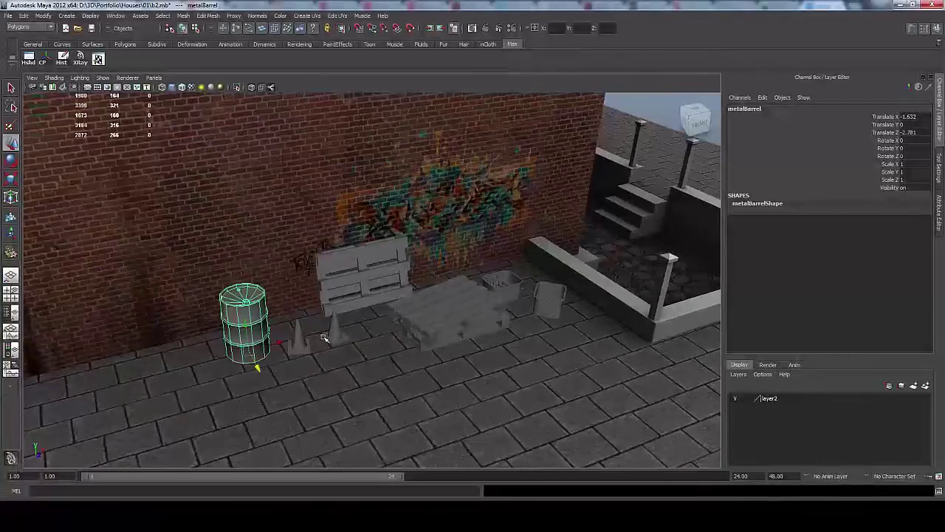
Duplicate the barrel along the wall to Translate X -2.675 and rotate the copy 90 degrees around Y
middle_click_drag(324, 337, 381, 327, "alt")
scroll(367, 335, "up", 3)
left_click_drag(364, 336, 235, 356, "alt")
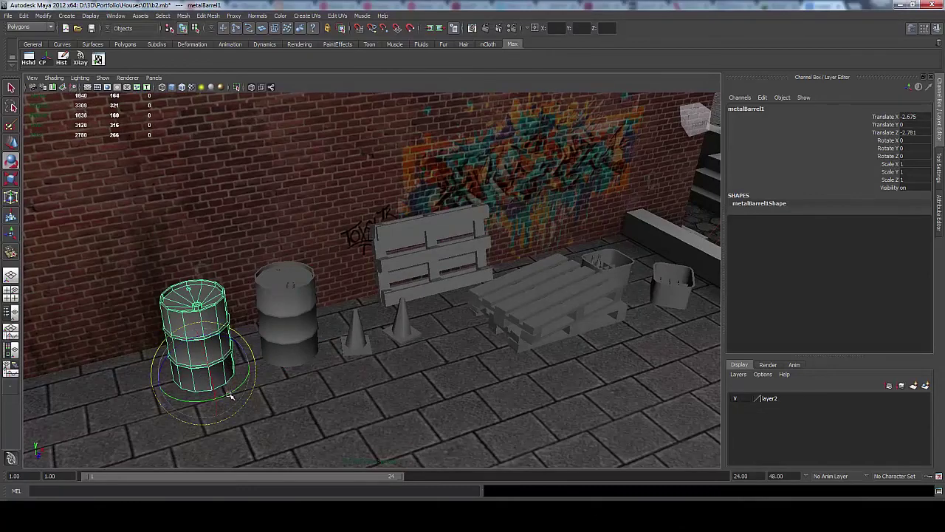
left_click_drag(230, 396, 256, 345)
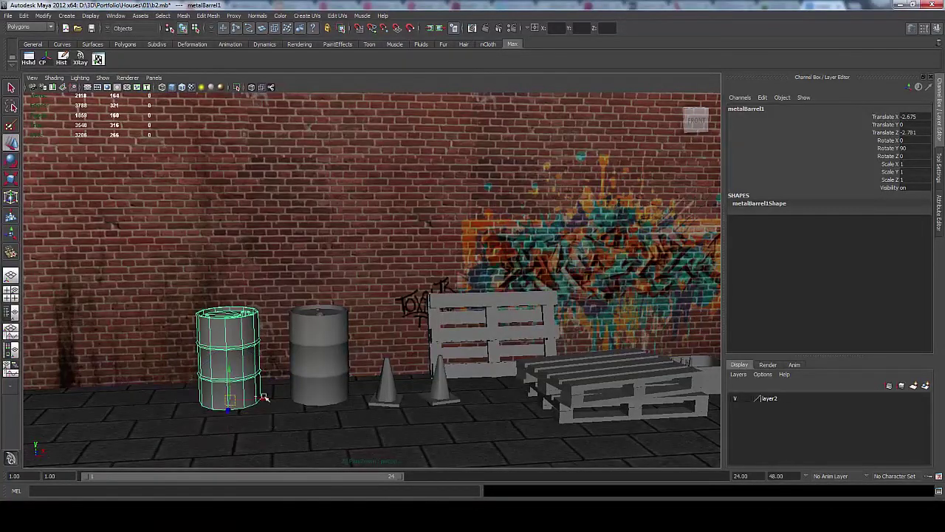
Move the duplicate barrel closer to the first one, to Translate X -2.464
left_click_drag(257, 399, 271, 398)
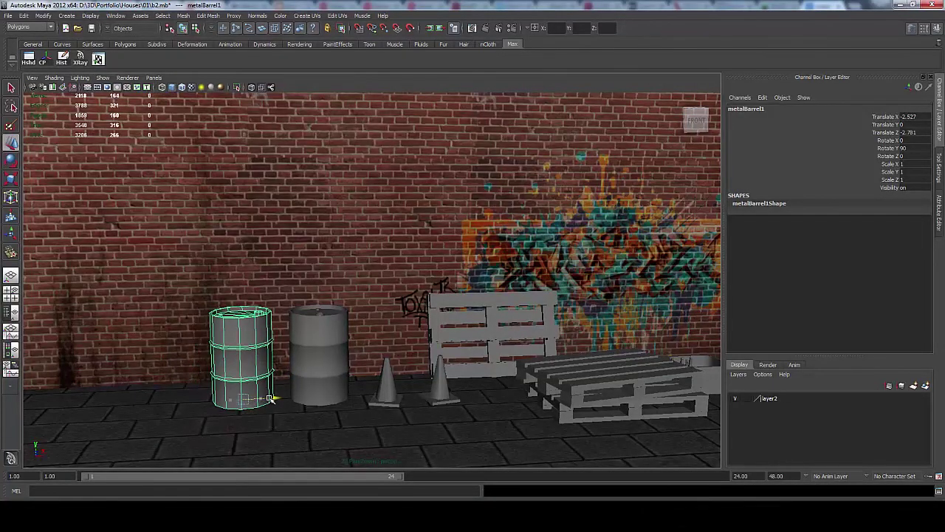
key("q")
scroll(354, 387, "down", 3)
left_click_drag(356, 387, 419, 362, "alt")
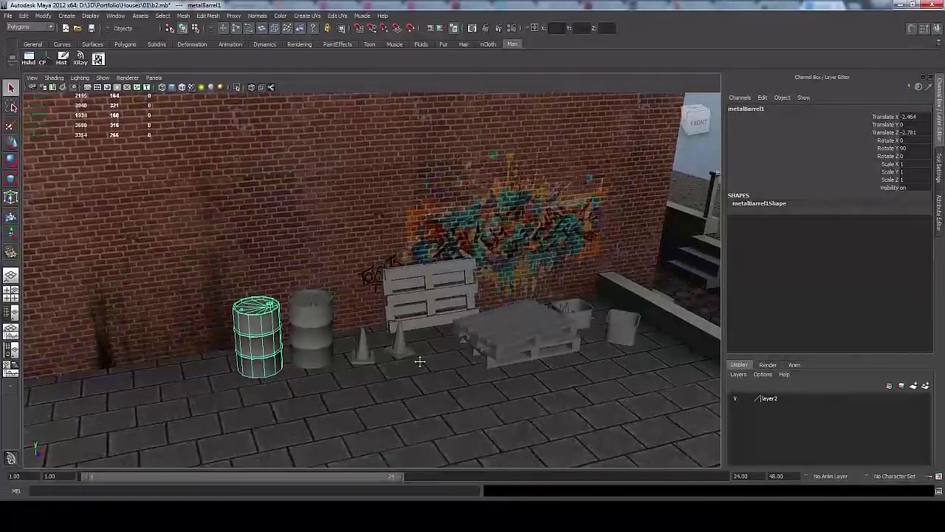